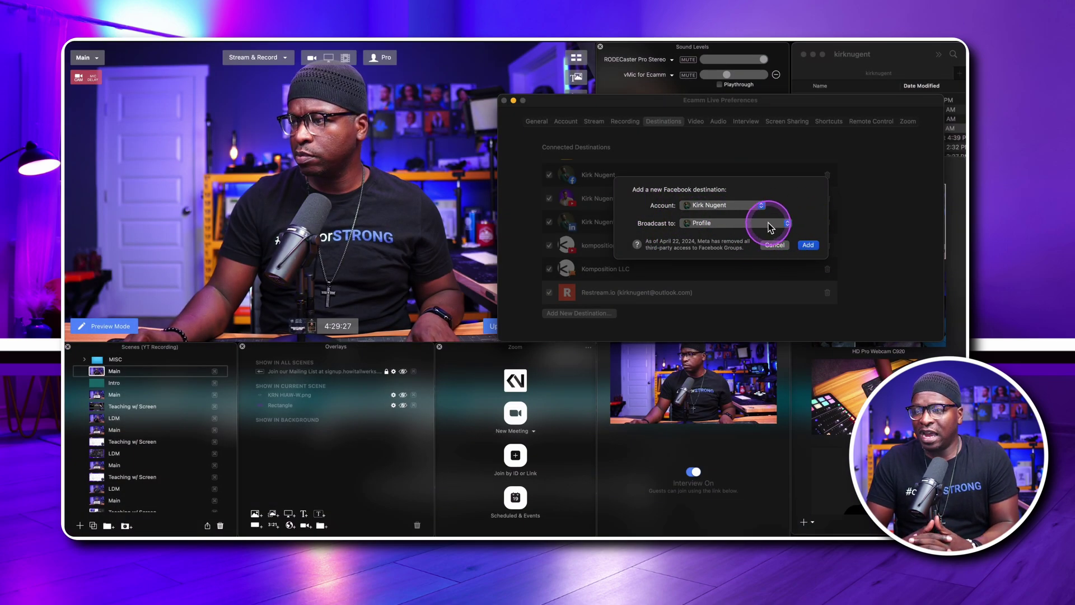
Set the new Facebook destination to Business Page, review the selectable pages, and leave without adding one.
click(769, 227)
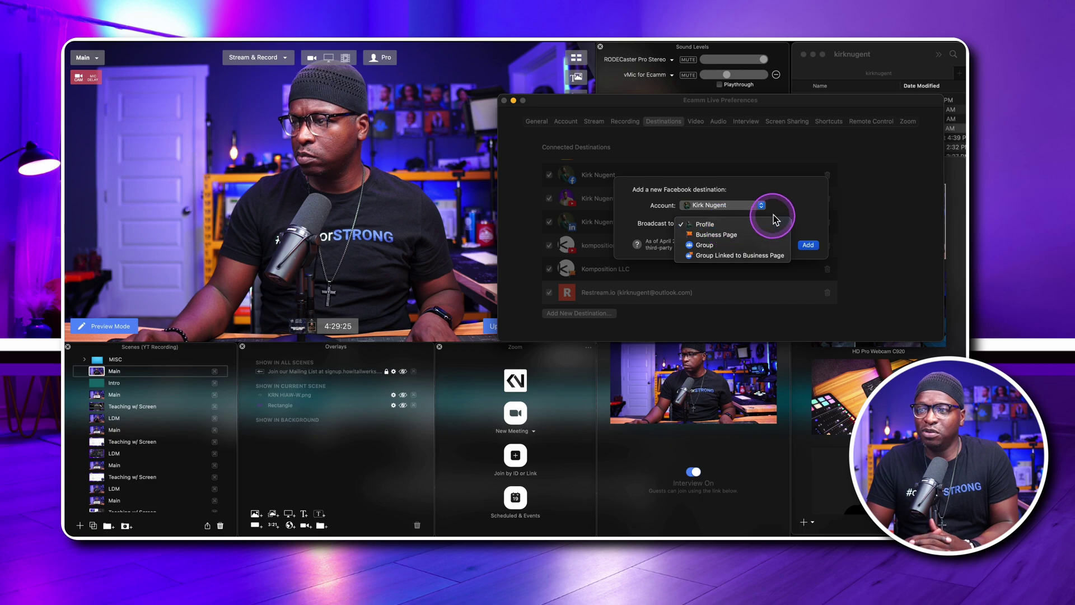
click(726, 240)
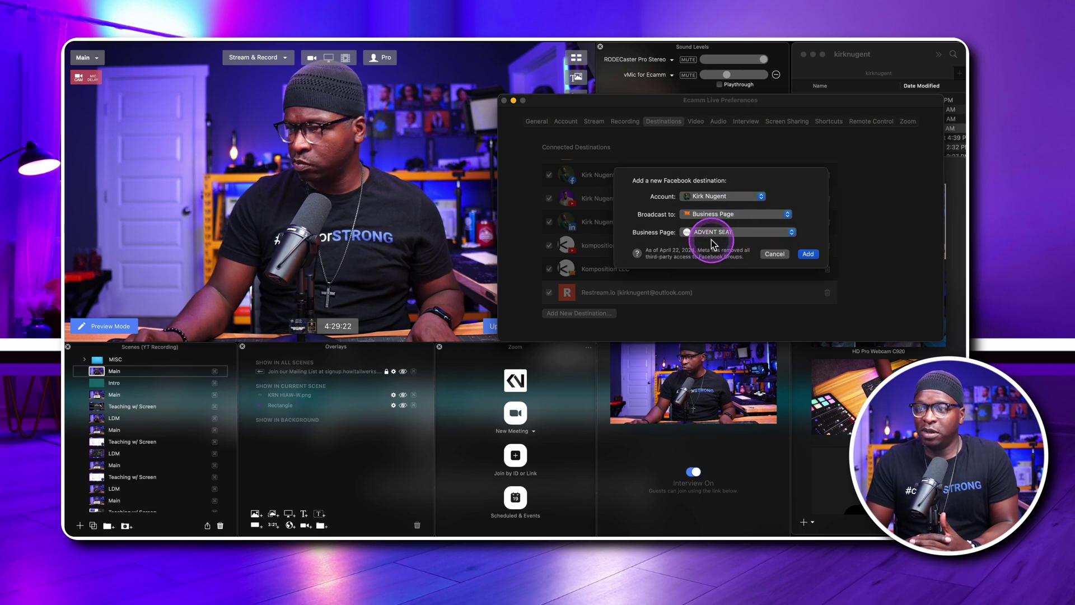
click(715, 230)
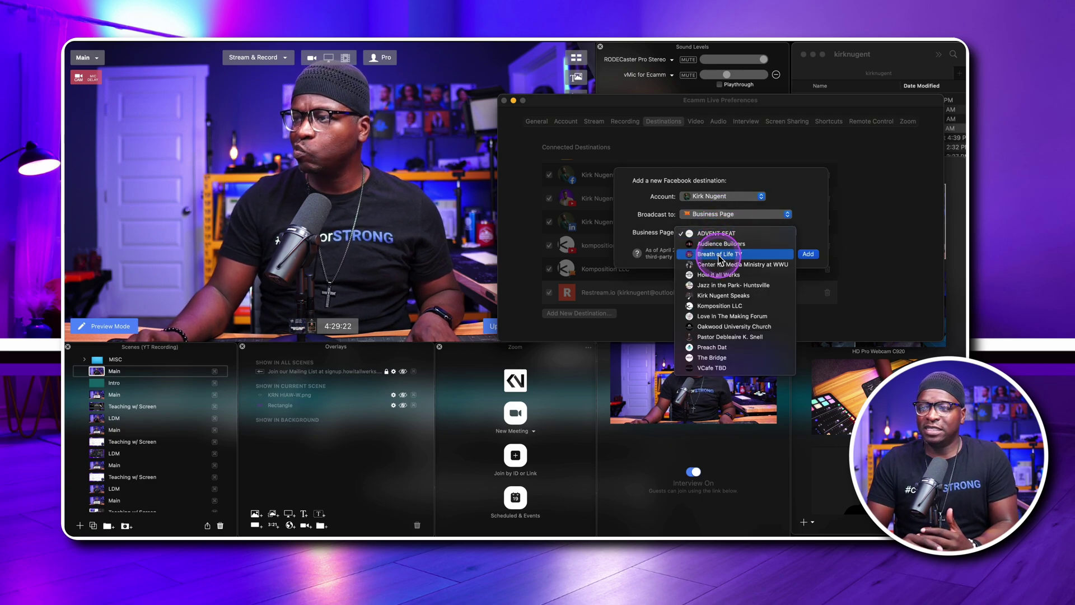
click(804, 207)
click(793, 232)
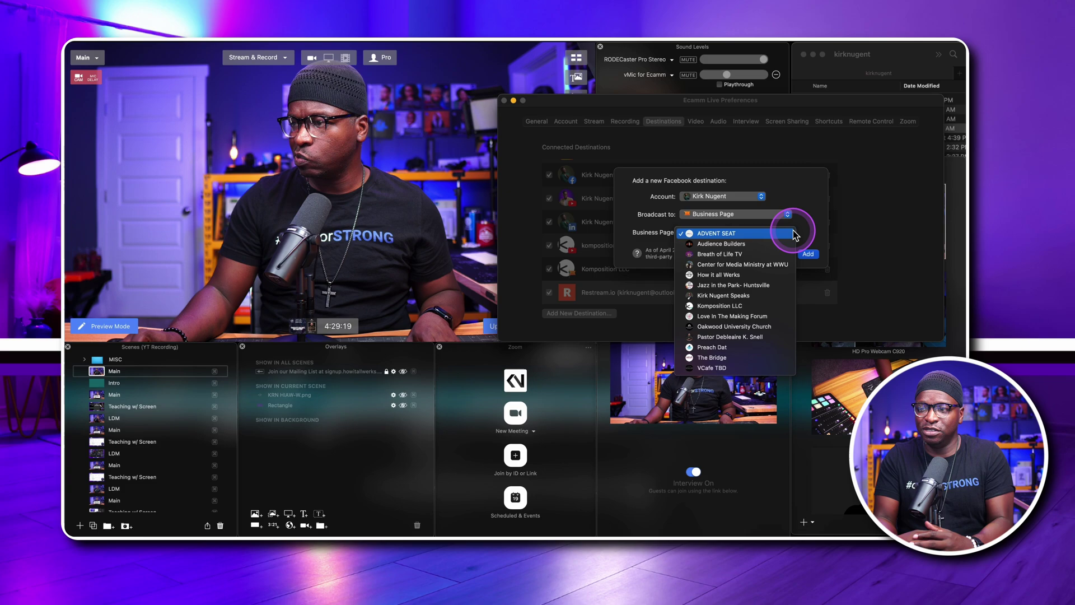
click(806, 197)
click(775, 254)
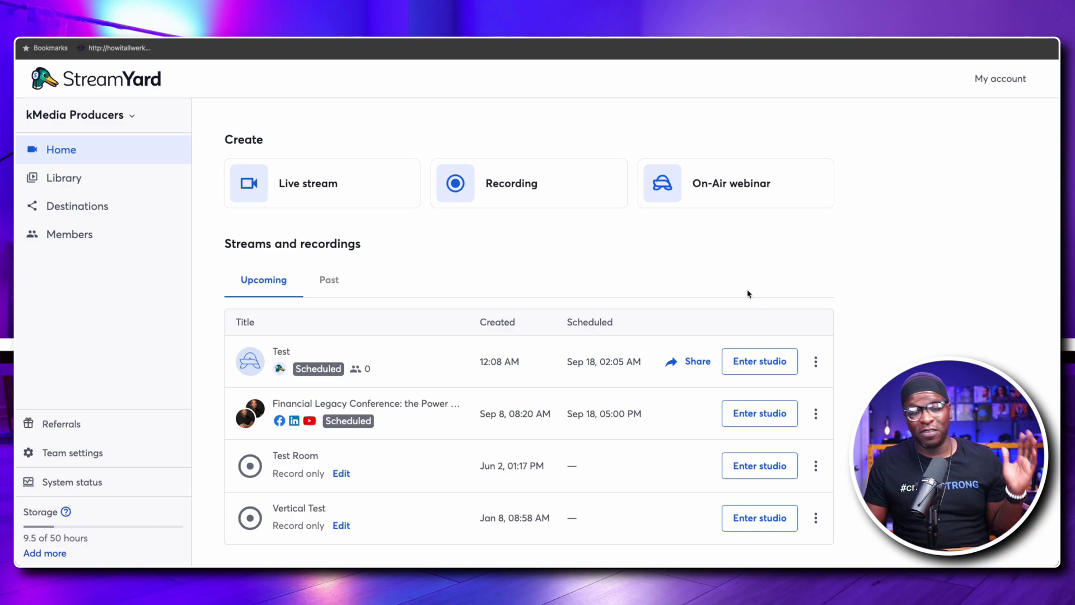
Switch to StreamYard and start a new studio live stream with two Facebook destinations selected.
click(329, 185)
click(381, 241)
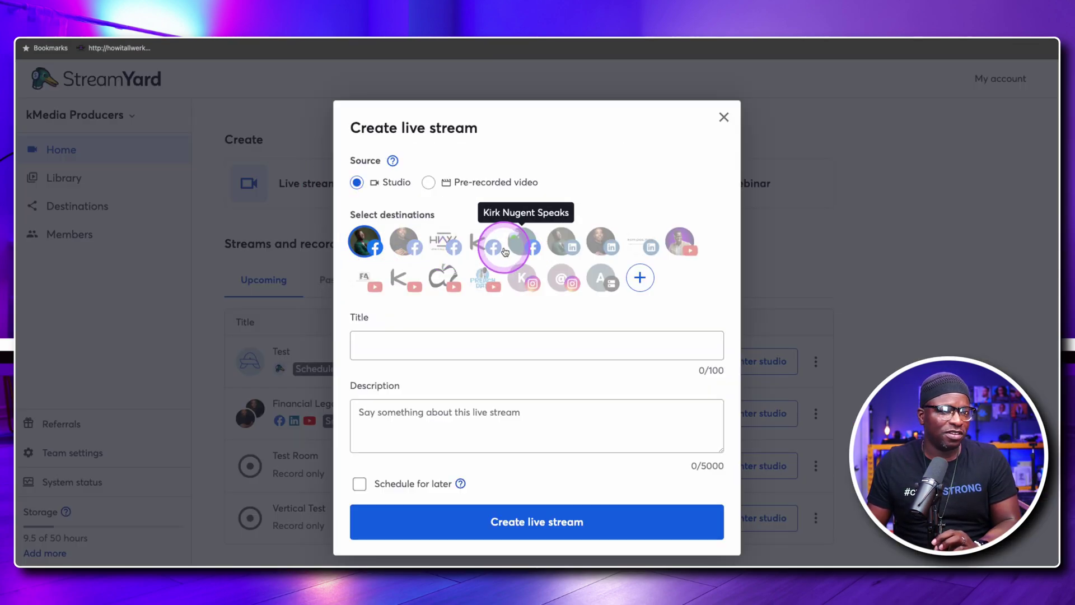
click(481, 241)
click(444, 355)
Enable Schedule for later, look over the start time and thumbnail options, and discard the new live stream.
scroll(425, 361, down, 1)
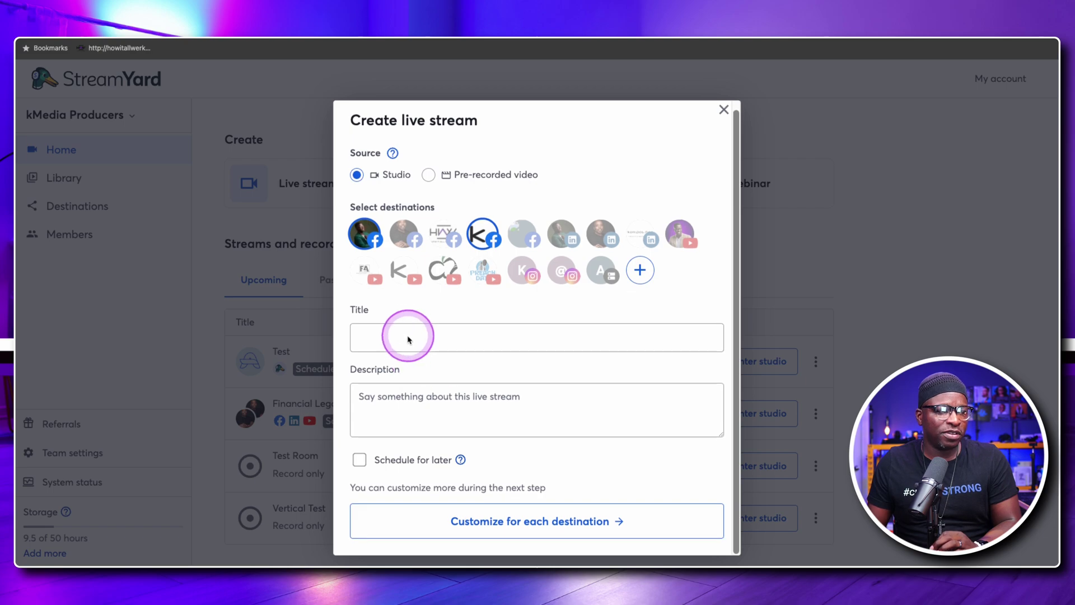
click(422, 460)
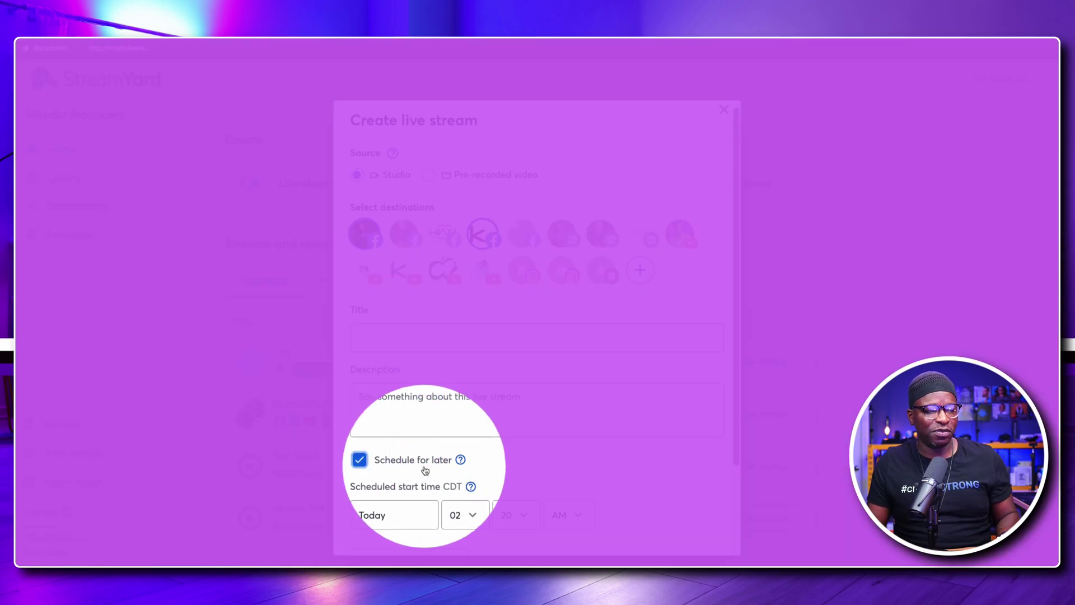
scroll(423, 460, down, 2)
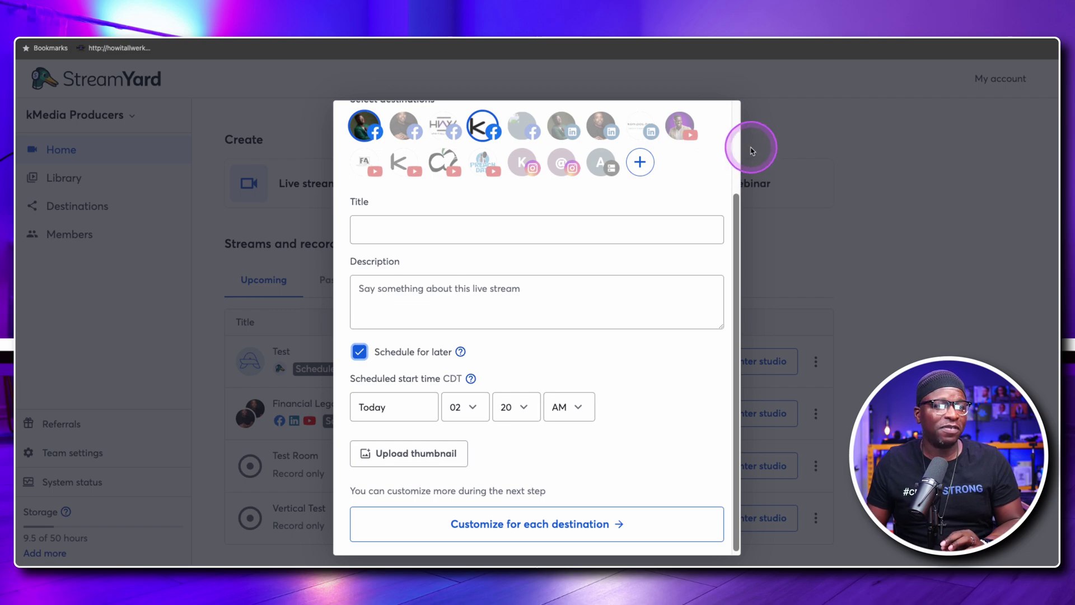
click(832, 186)
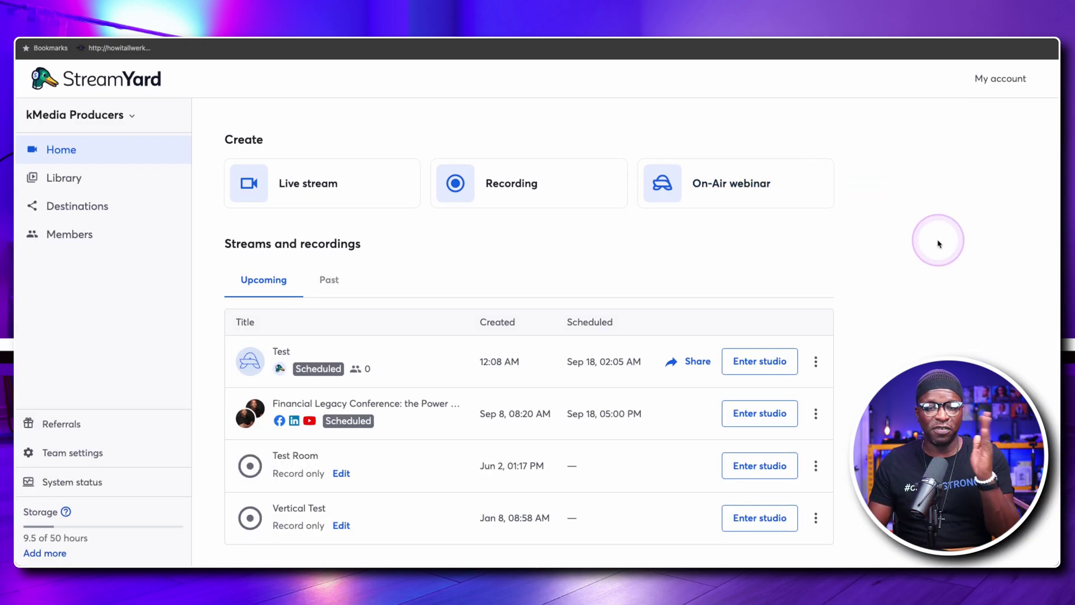
Switch to Ecamm Live, enable streaming alongside recording, and check the list of upcoming broadcasts.
click(396, 522)
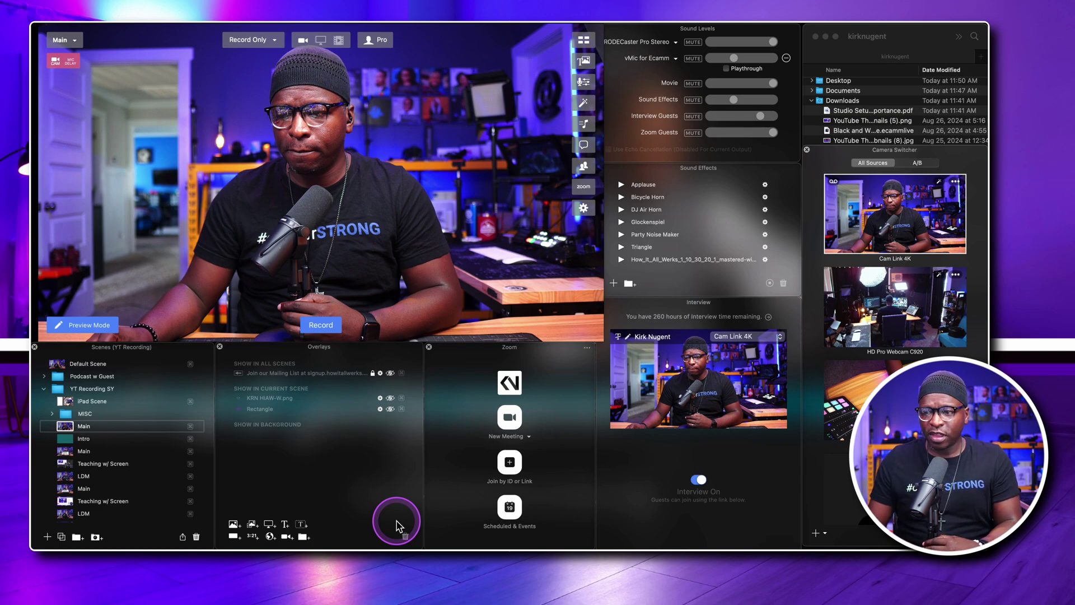
mouse_move(376, 199)
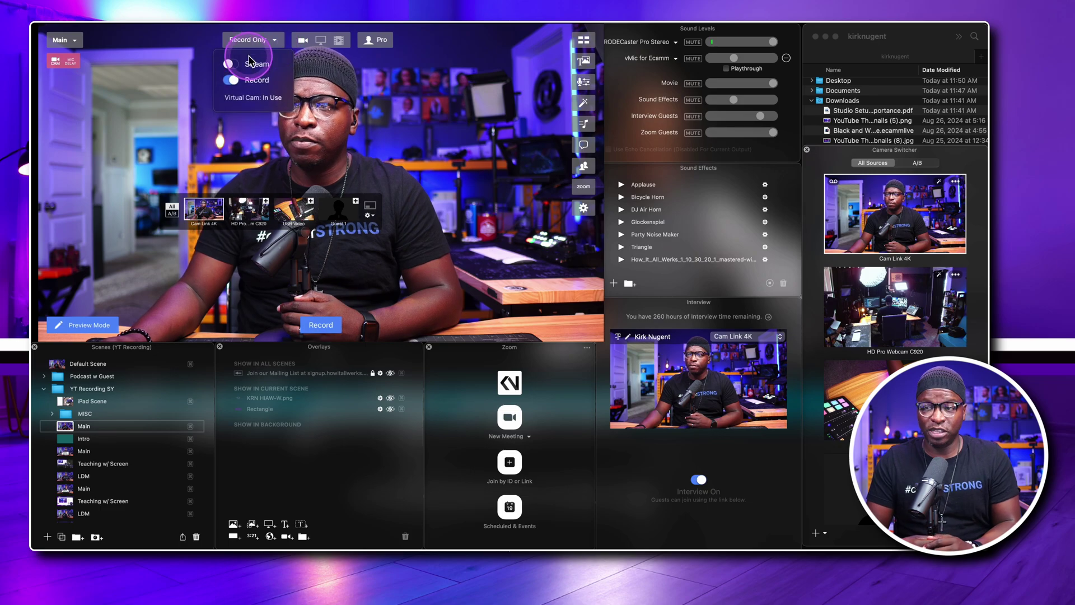
click(232, 64)
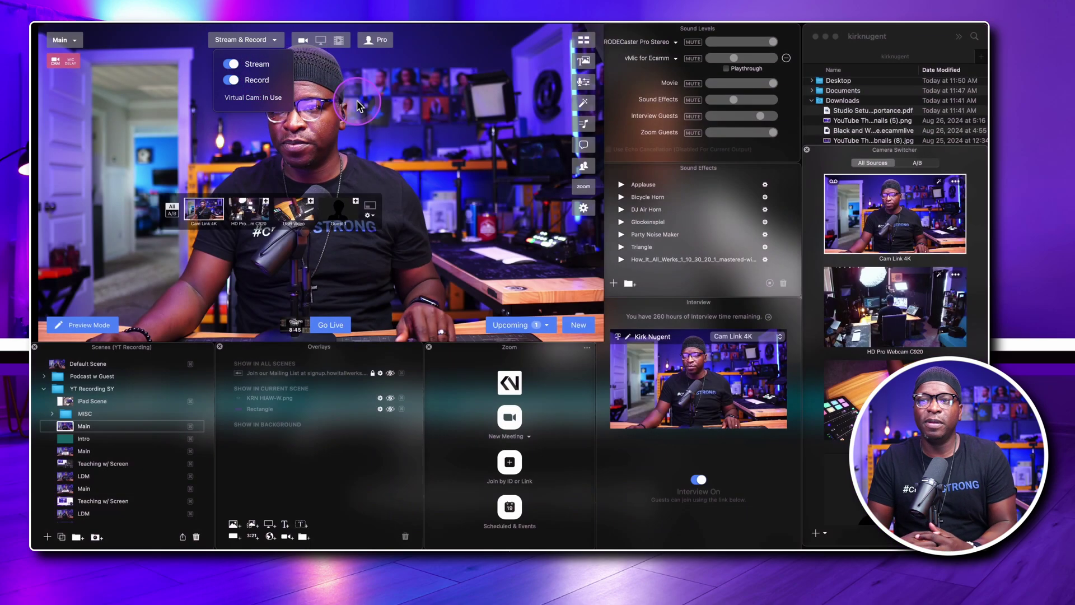
click(352, 120)
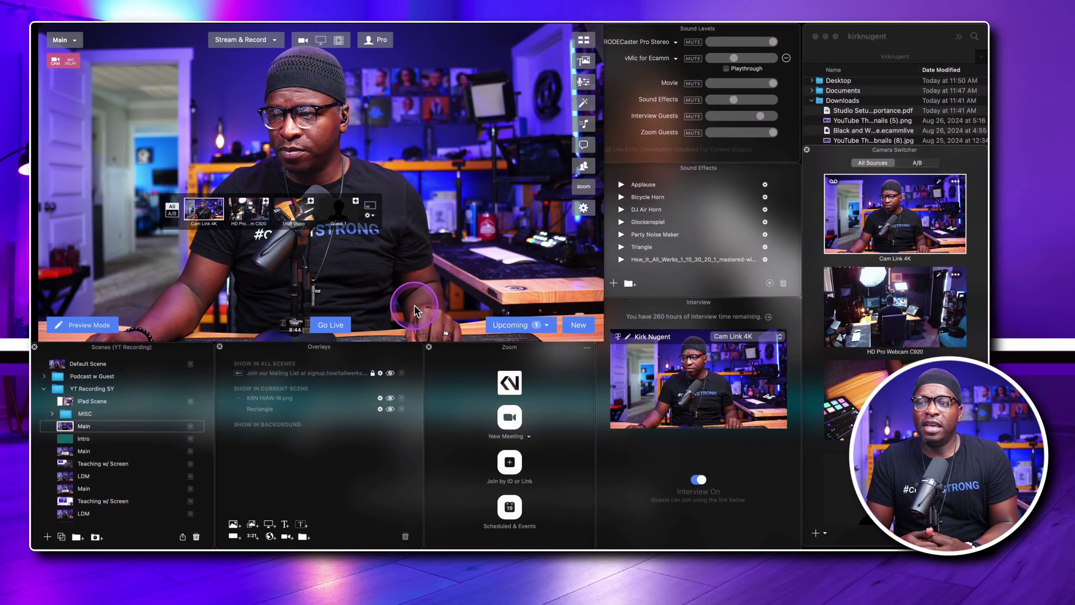
click(543, 325)
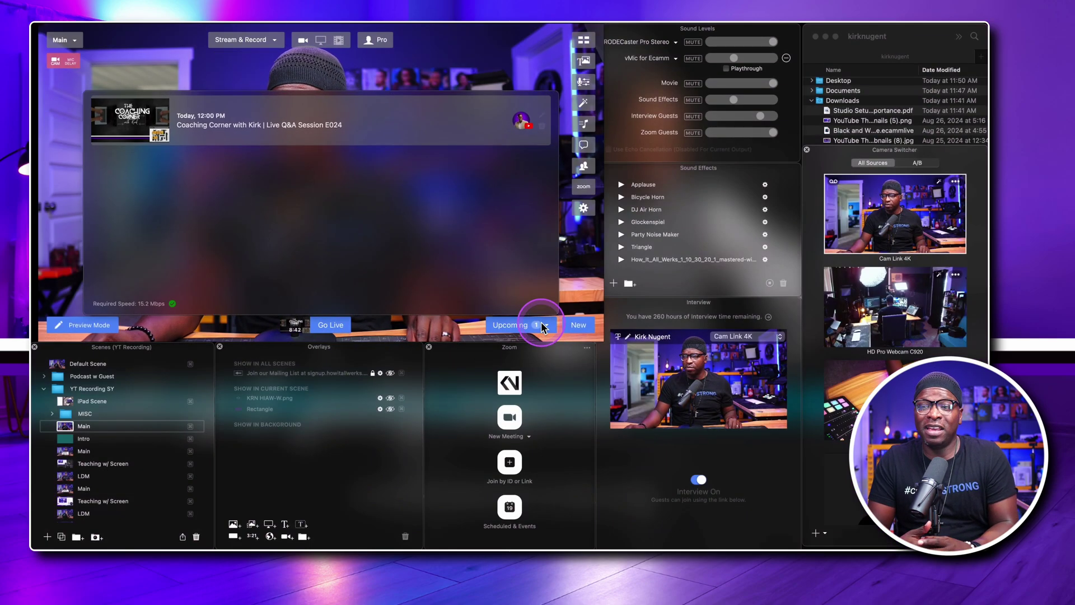
click(420, 328)
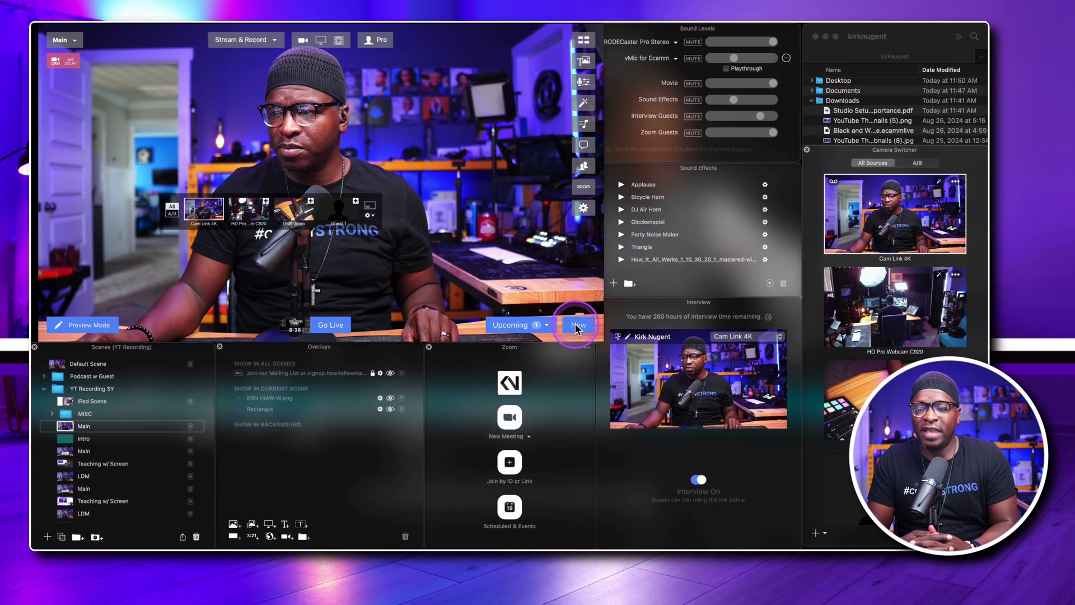
Set up a new broadcast with a scheduled start time and review the destinations that can be added to it.
click(578, 327)
drag(725, 34, 428, 102)
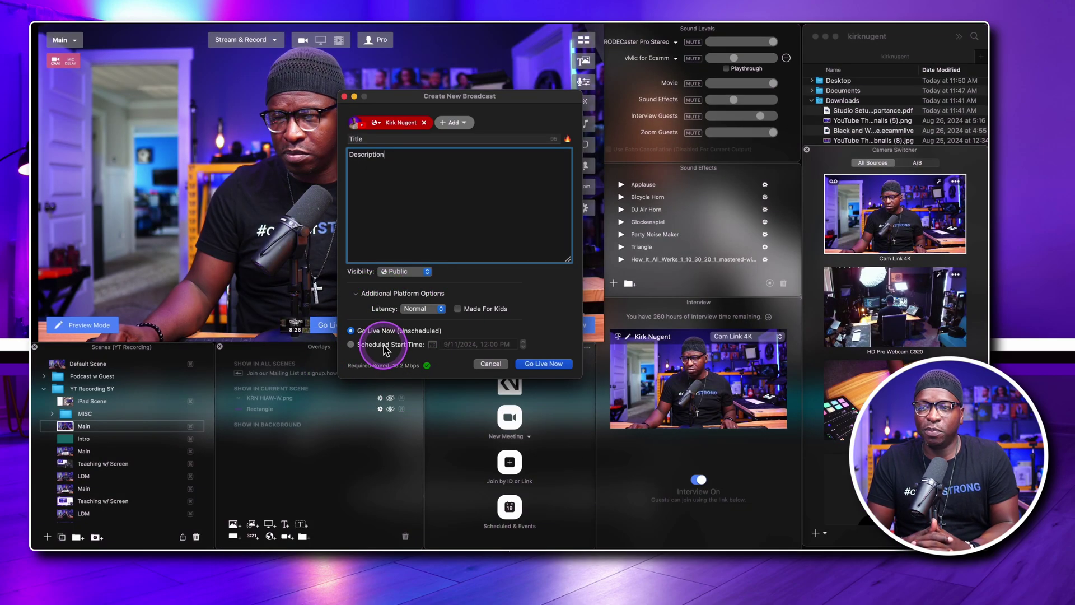
click(352, 344)
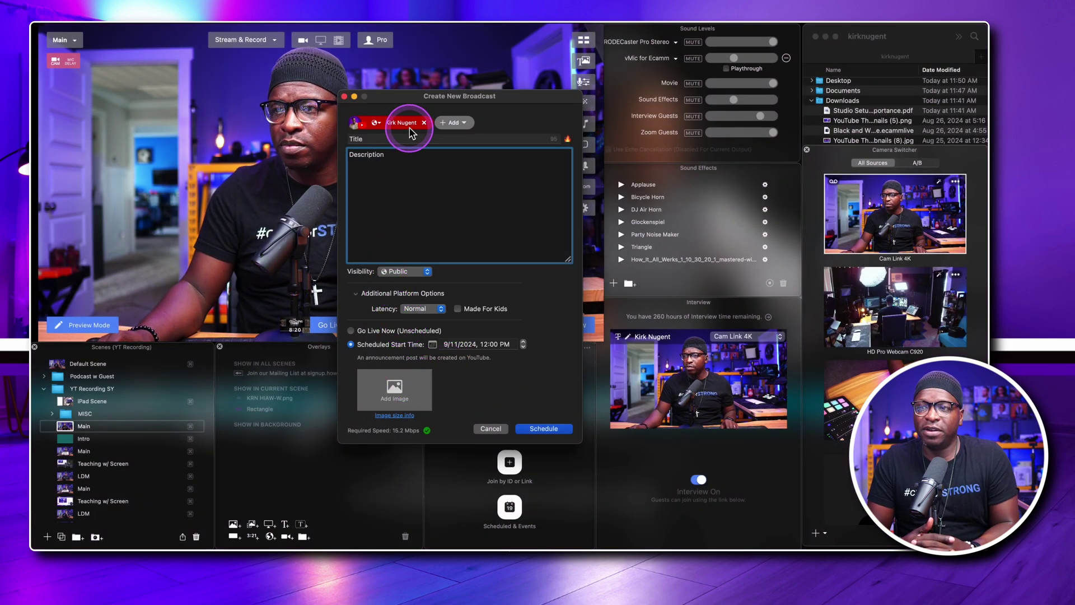
click(464, 123)
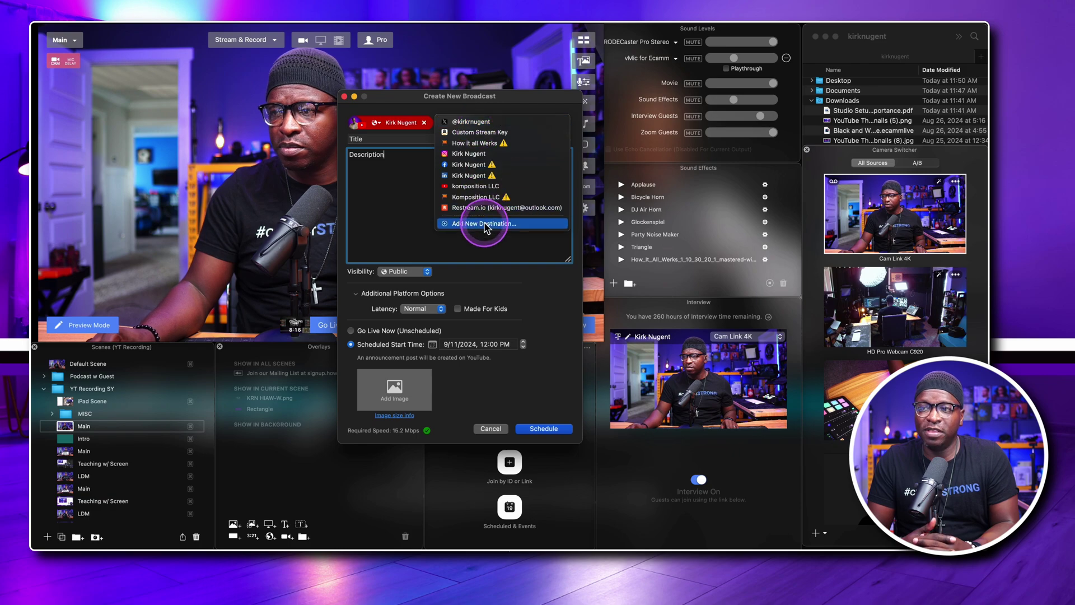
click(380, 212)
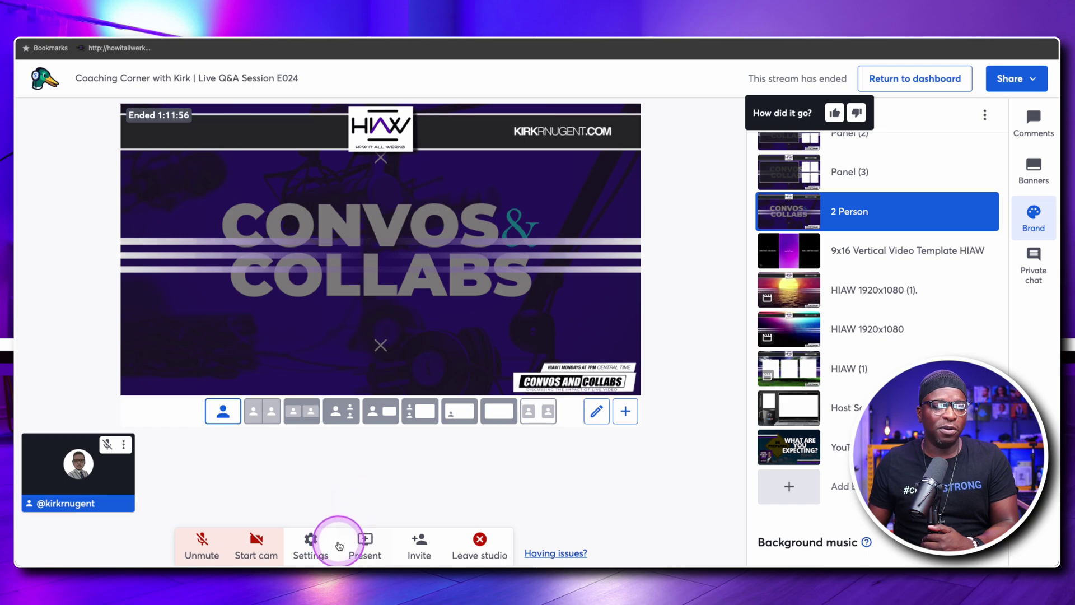
Switch to the StreamYard studio, open the file chooser for presenting a video file, and leave it without selecting one.
click(366, 539)
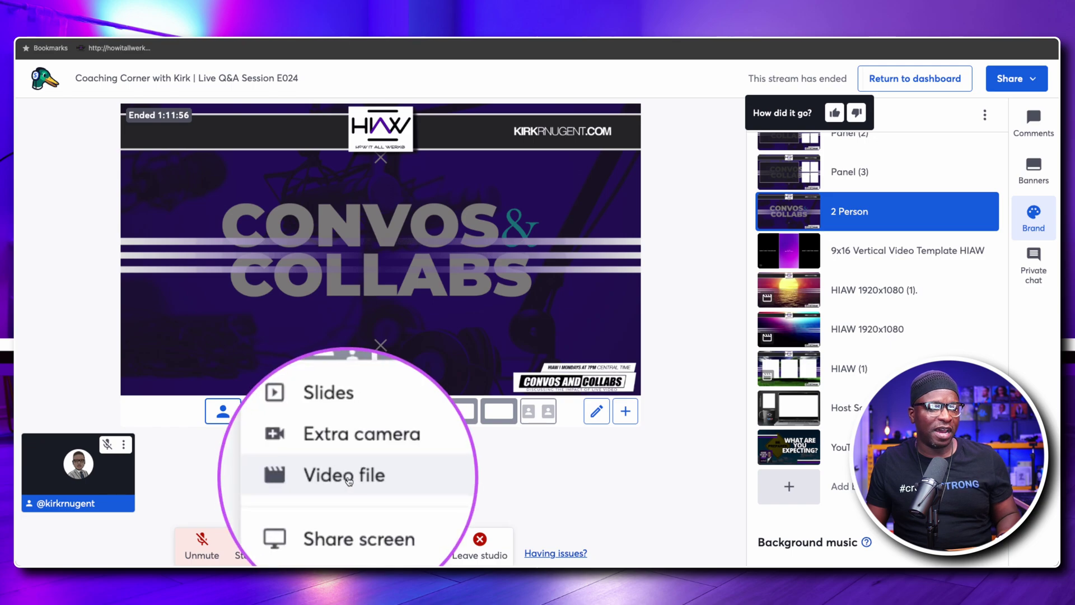
click(348, 480)
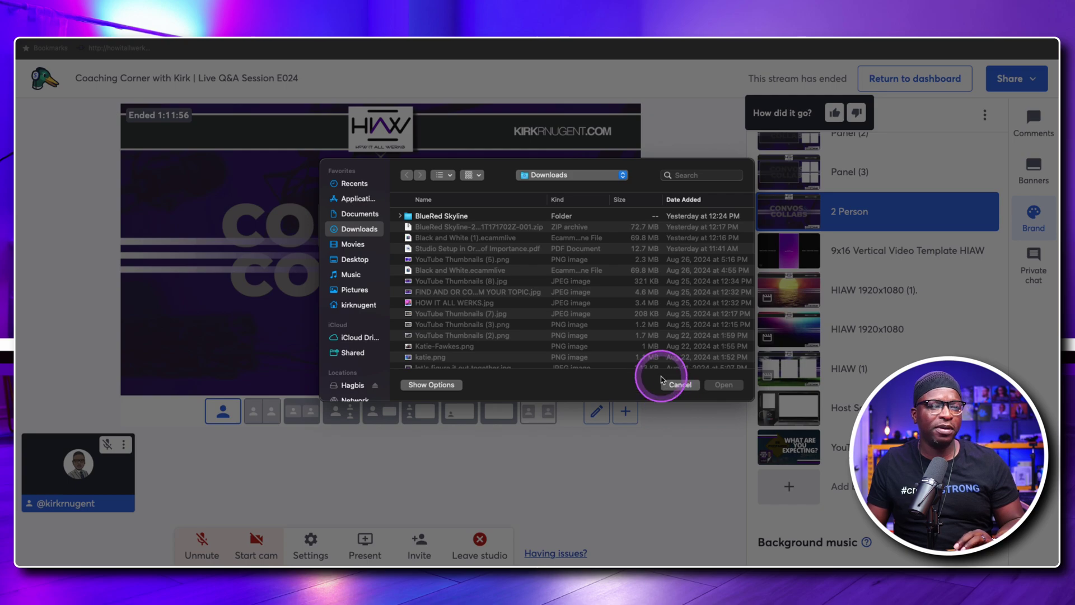
click(680, 384)
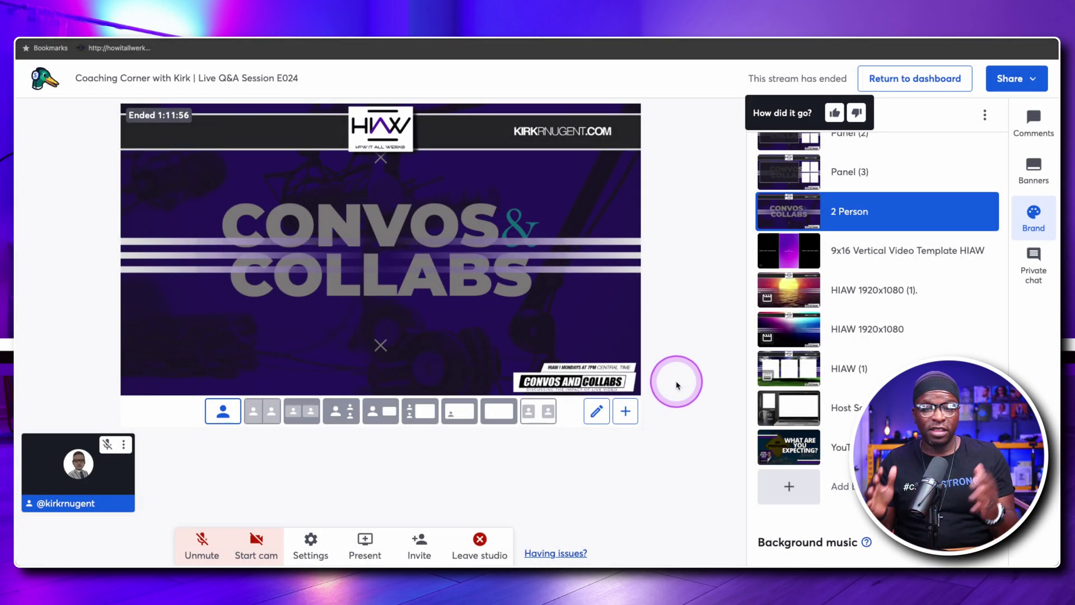
Find the Video clips section among the studio's brand assets and read its upload requirements.
scroll(958, 287, up, 5)
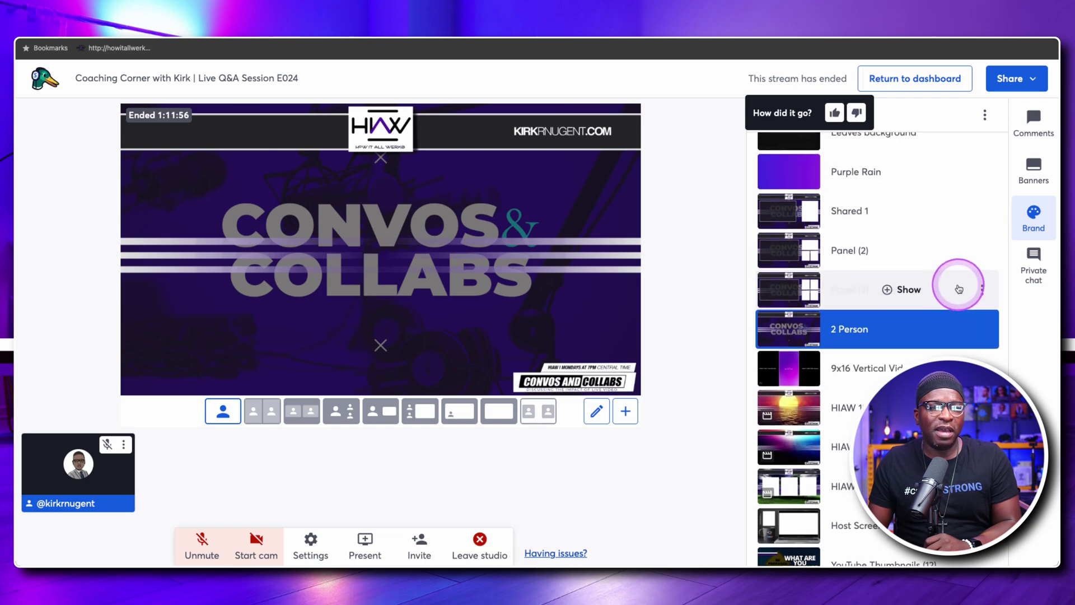
scroll(957, 286, up, 10)
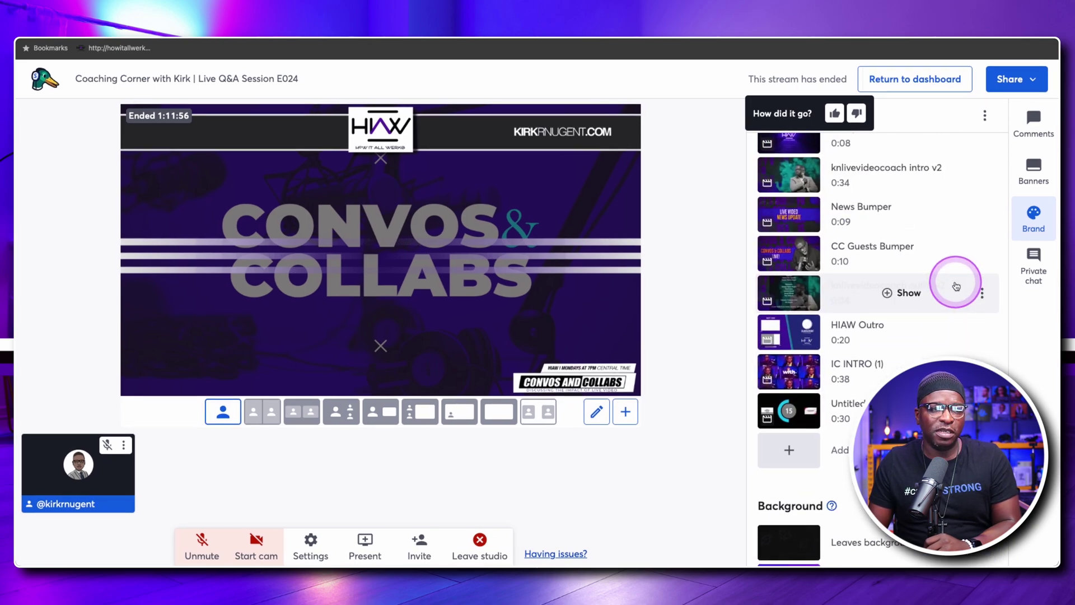
scroll(953, 286, up, 4)
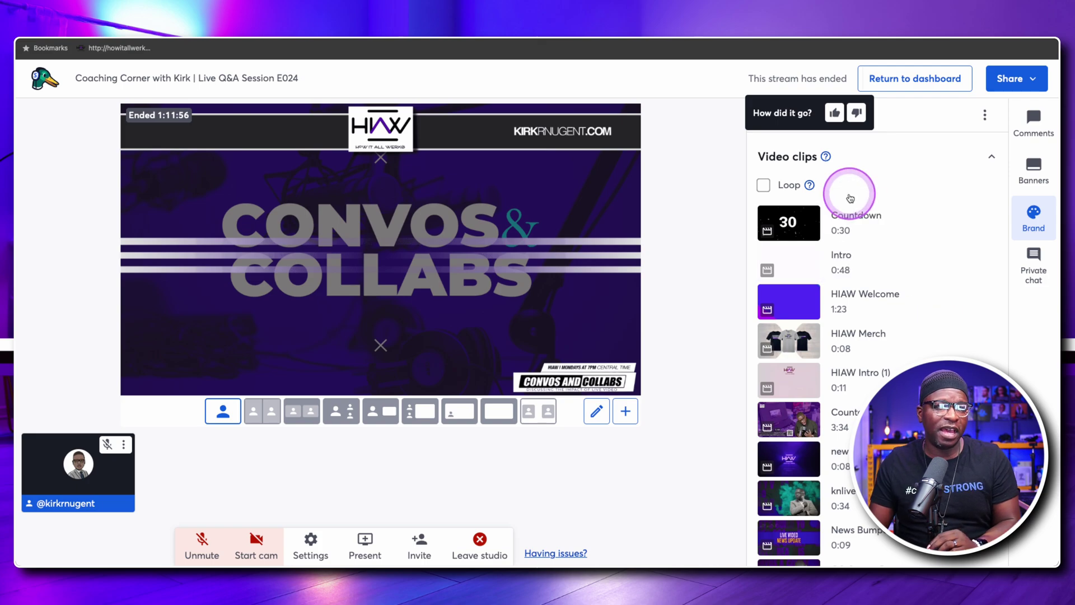
mouse_move(827, 157)
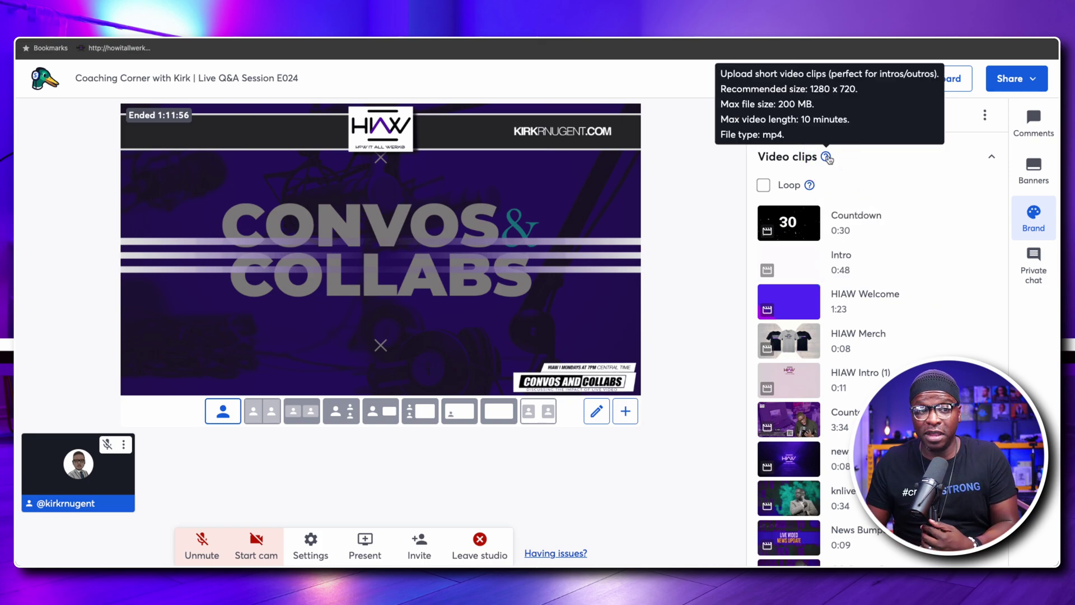
click(937, 160)
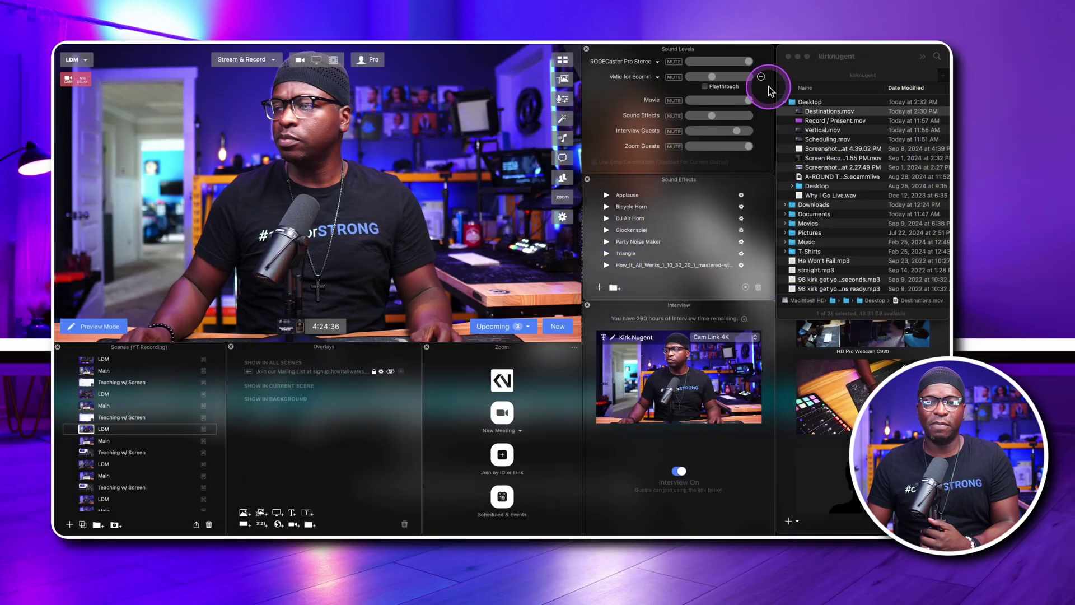
Switch to Ecamm Live and examine the camera, screen sharing and video file source controls.
click(849, 109)
click(301, 124)
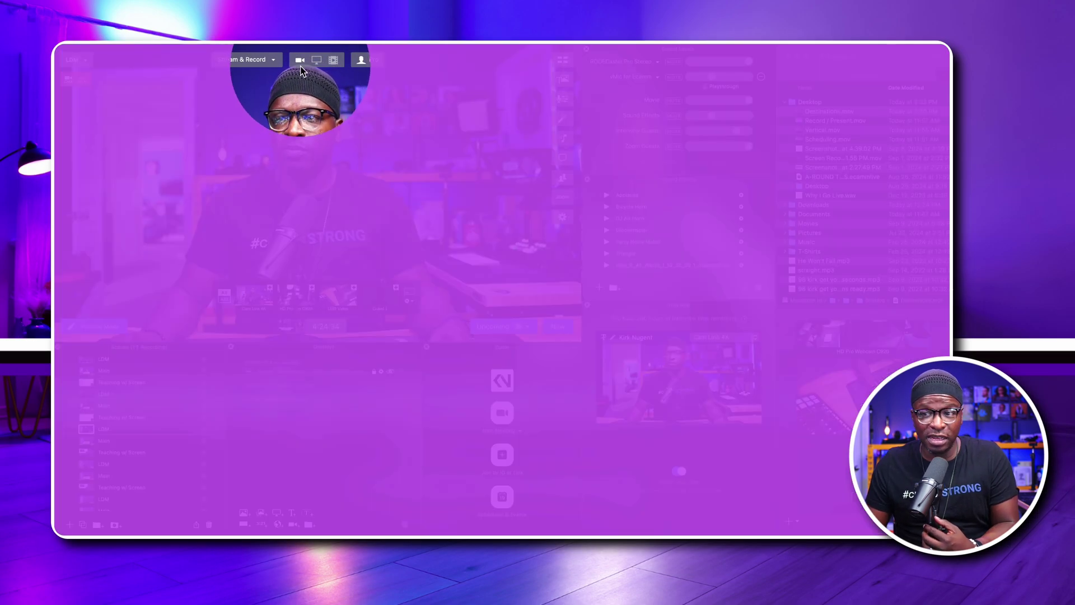
click(317, 59)
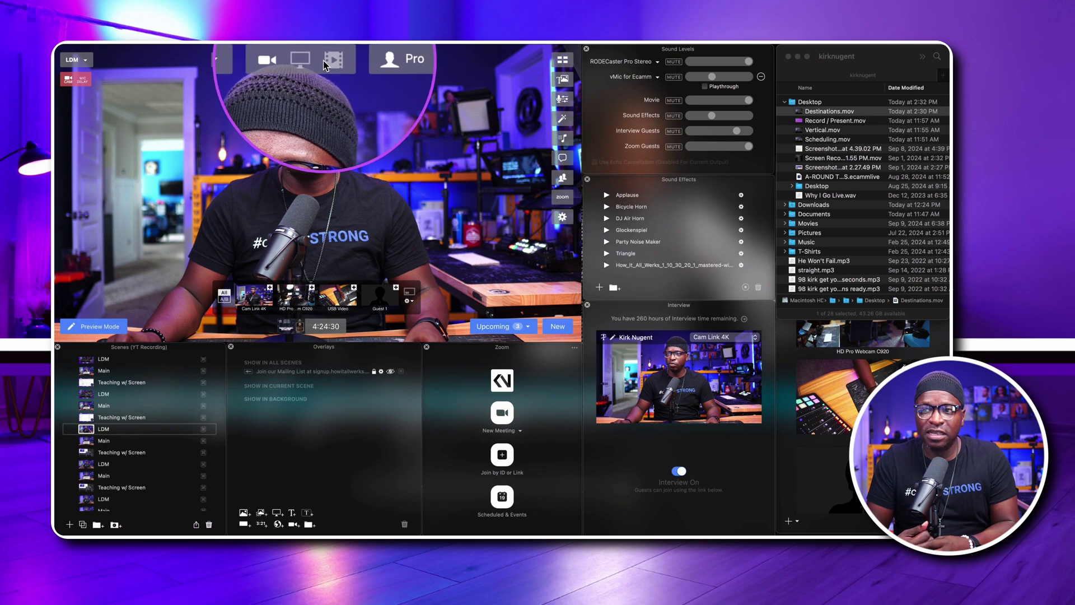
click(327, 61)
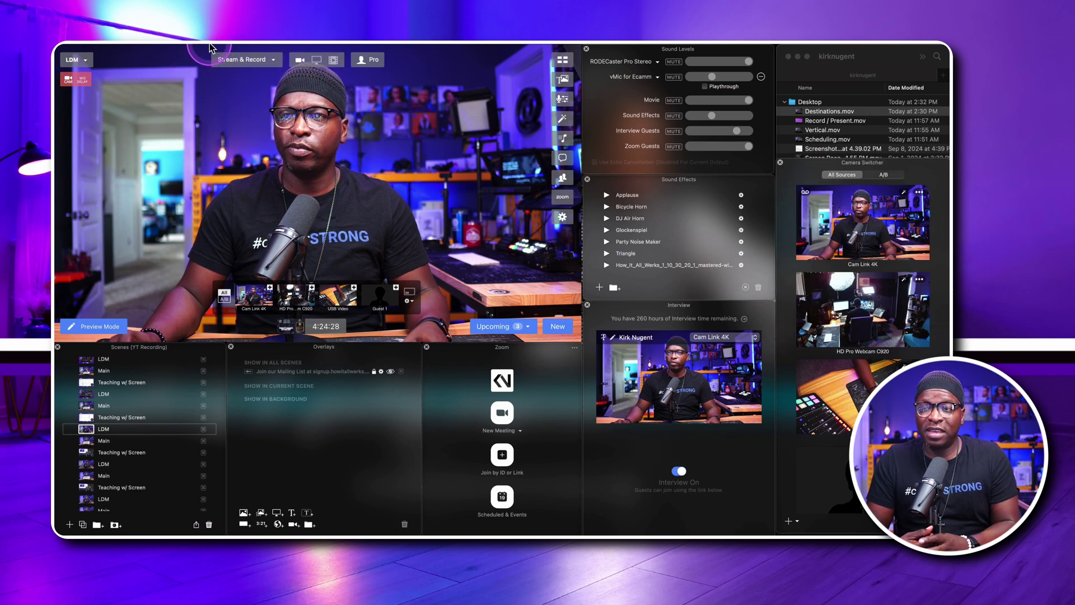
Present Find Your Topic MasterClass.mov from the Hagbis drive as the video file source.
click(173, 44)
mouse_move(209, 45)
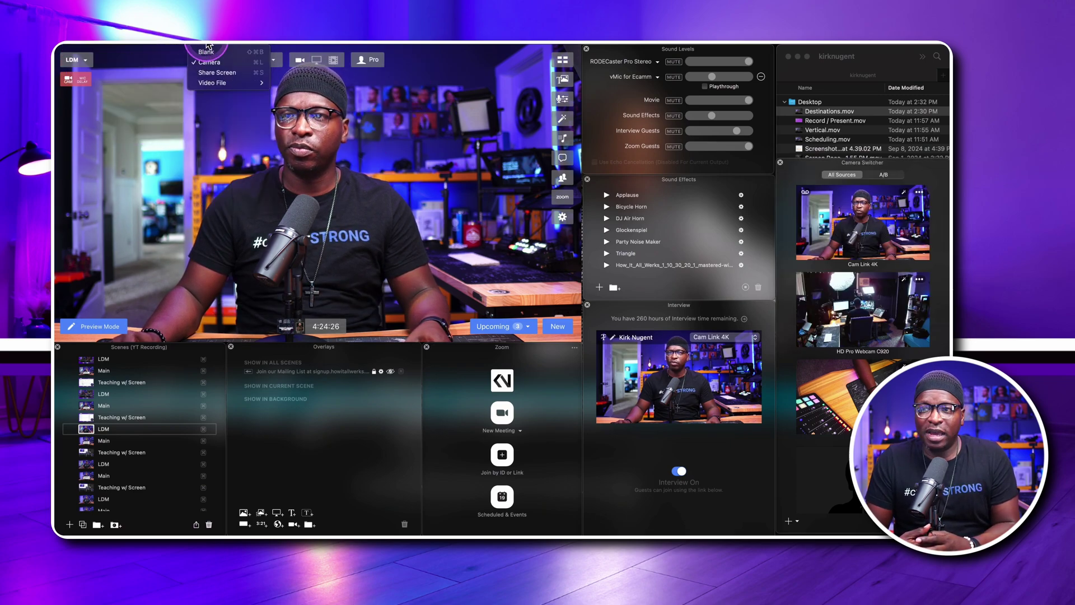
mouse_move(217, 84)
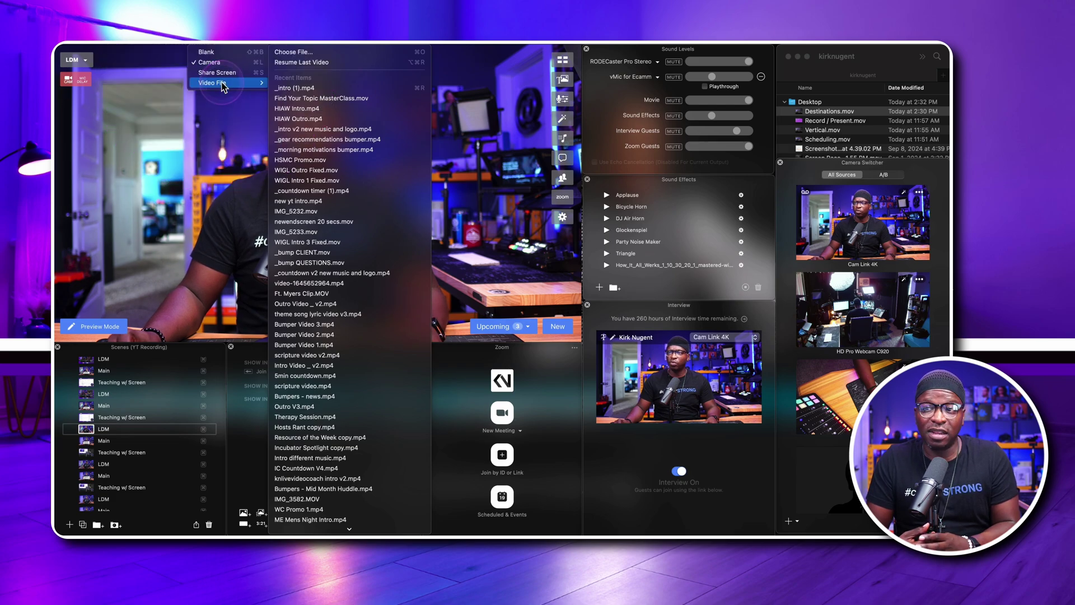
click(333, 58)
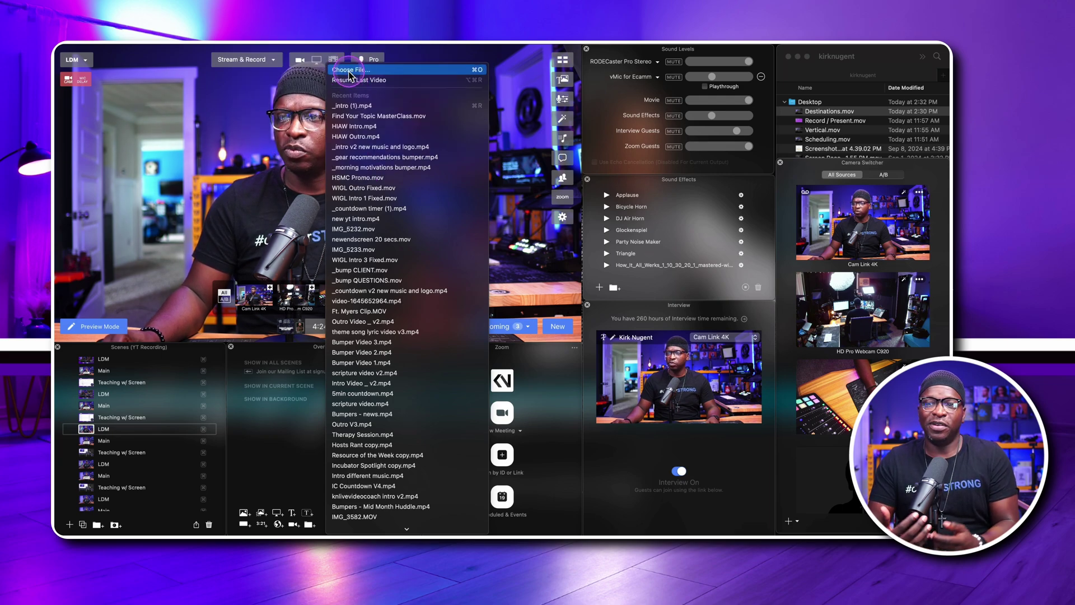
click(350, 71)
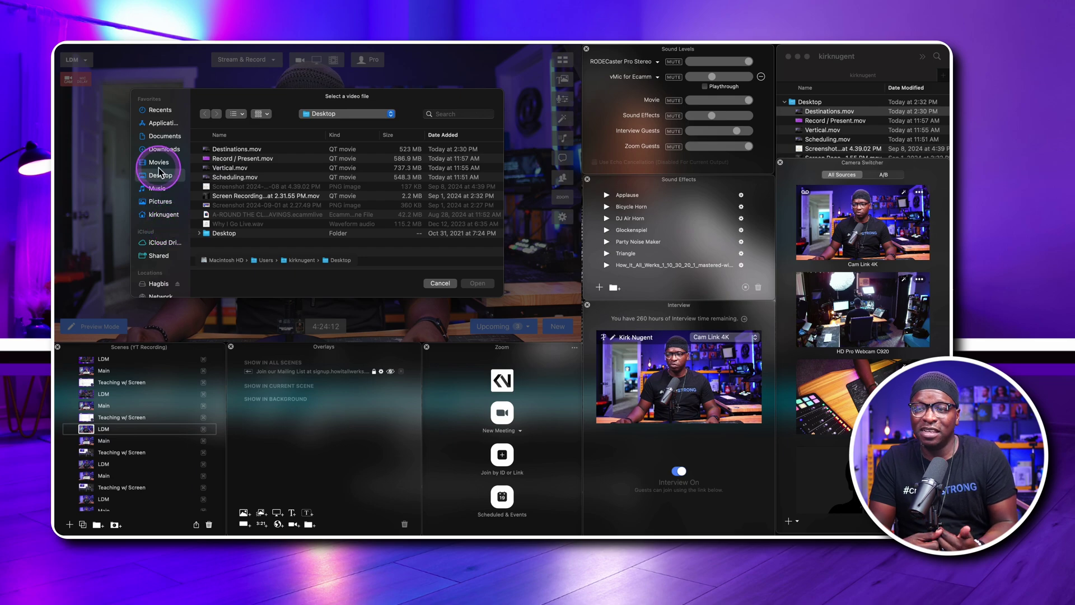
scroll(161, 173, down, 1)
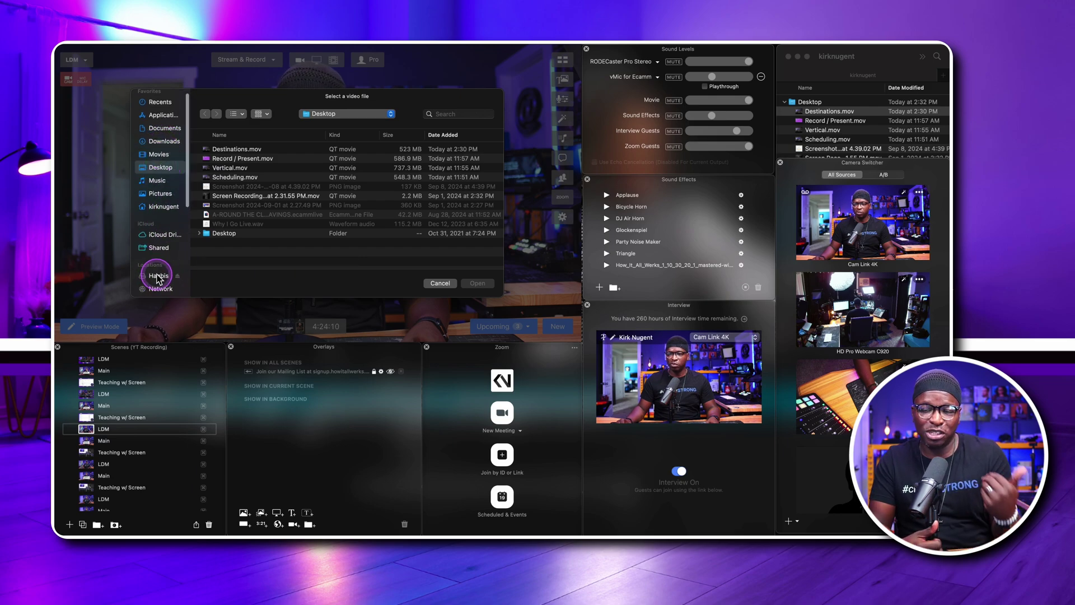
click(159, 276)
click(232, 150)
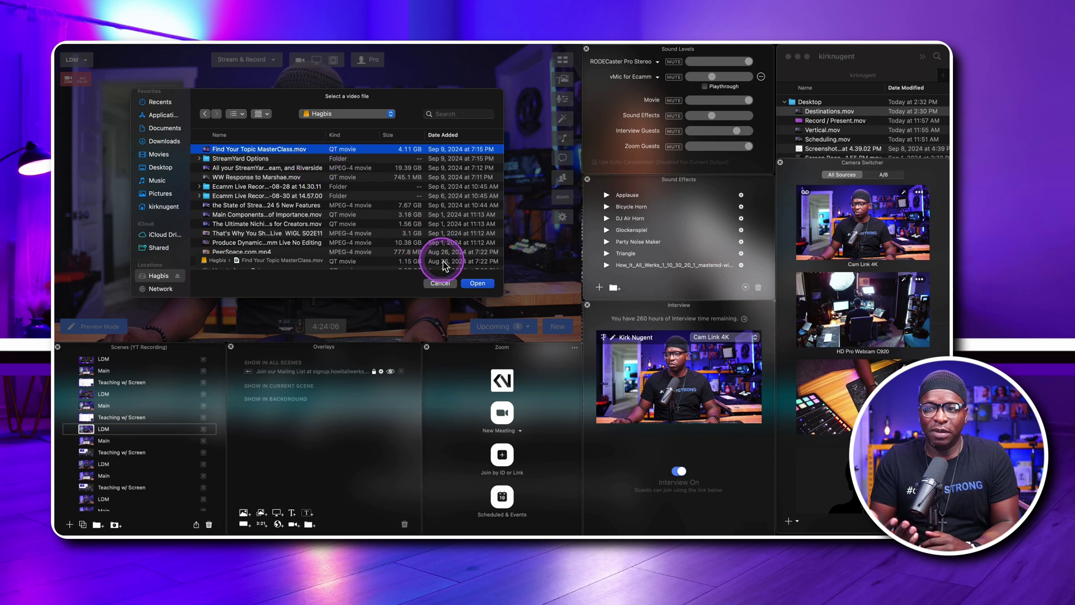
click(476, 283)
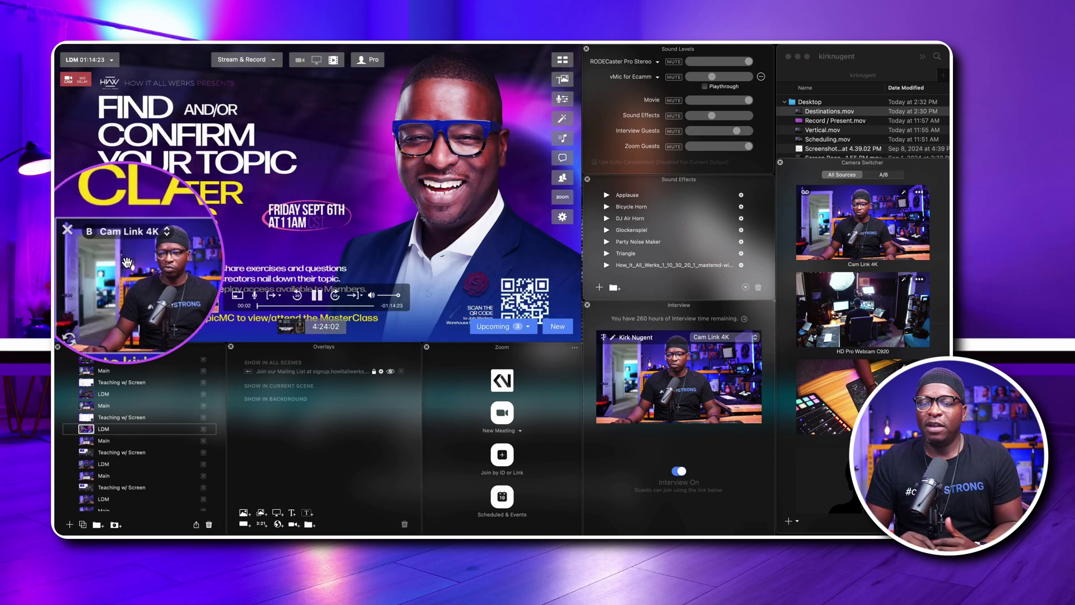
Move the camera picture-in-picture slightly inward over the video and skip playback ahead to about 15:20.
mouse_move(132, 262)
mouse_down()
mouse_move(200, 186)
mouse_move(182, 241)
mouse_move(146, 269)
mouse_up()
click(263, 309)
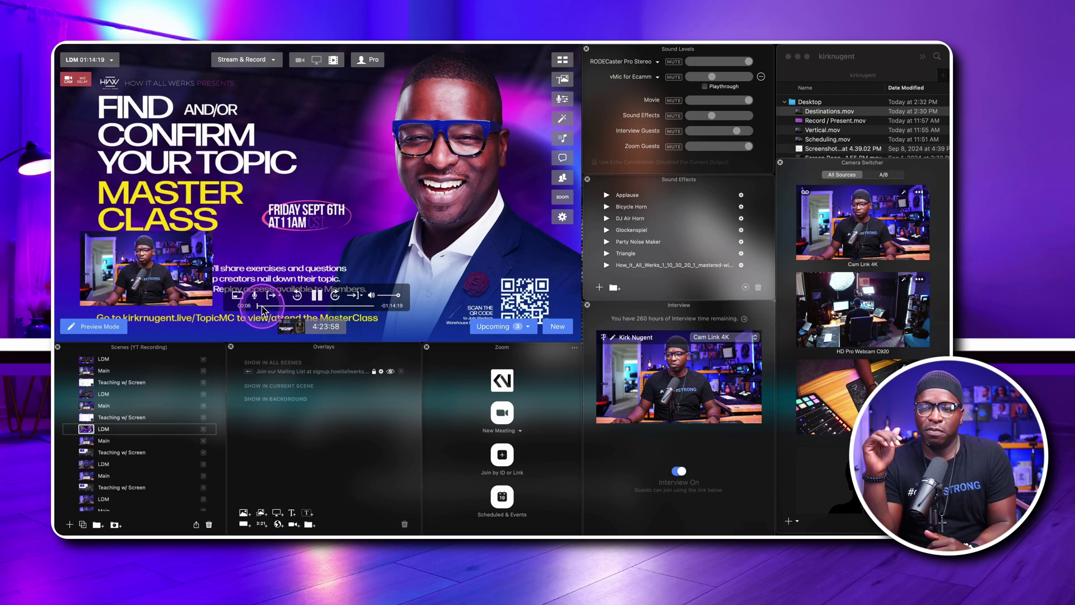
drag(263, 310, 281, 307)
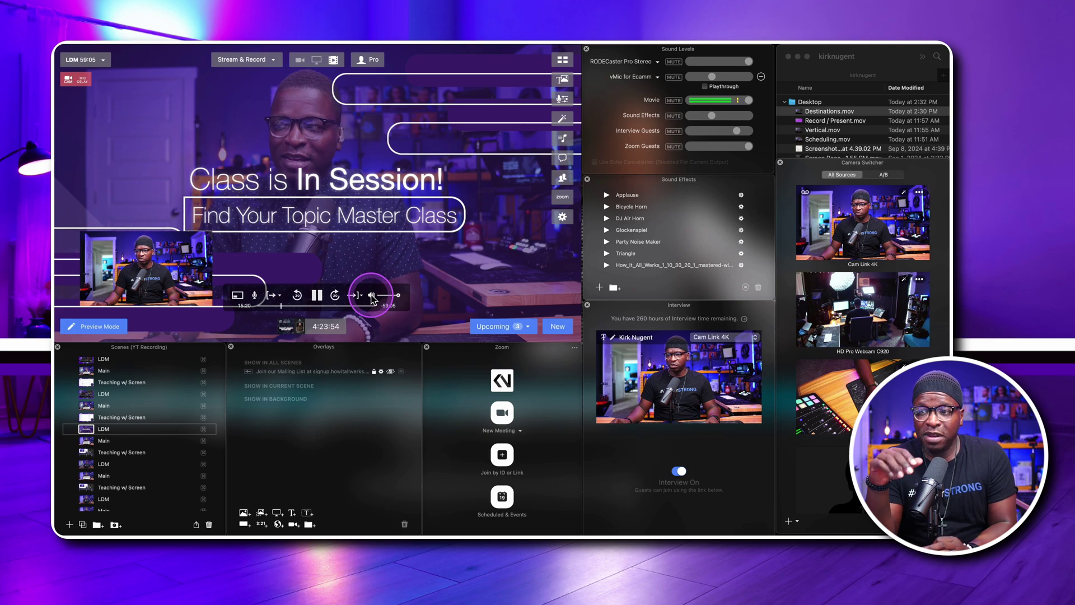
click(372, 295)
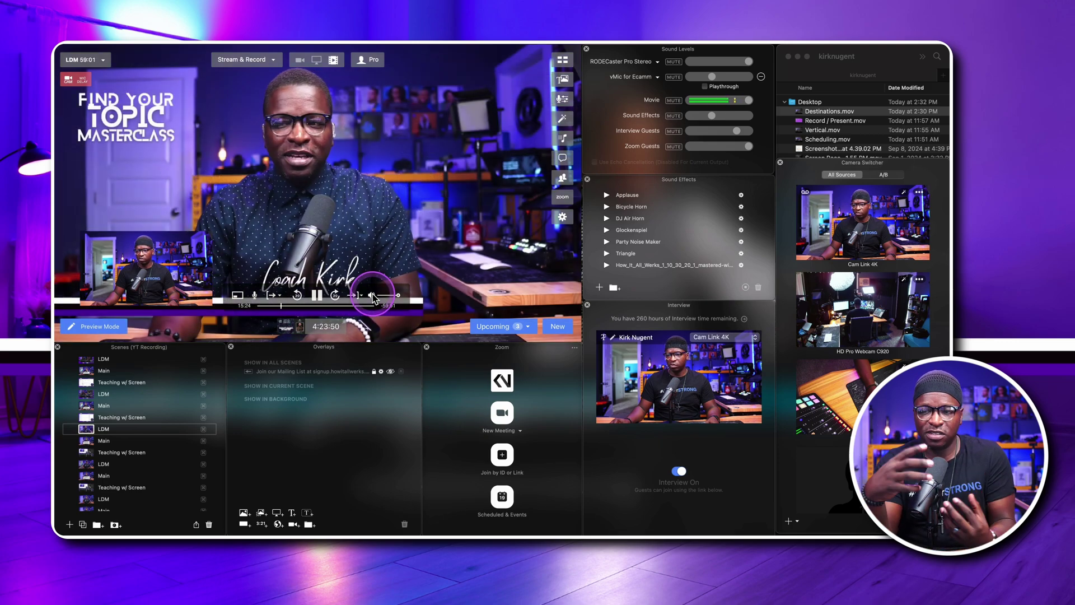
click(317, 297)
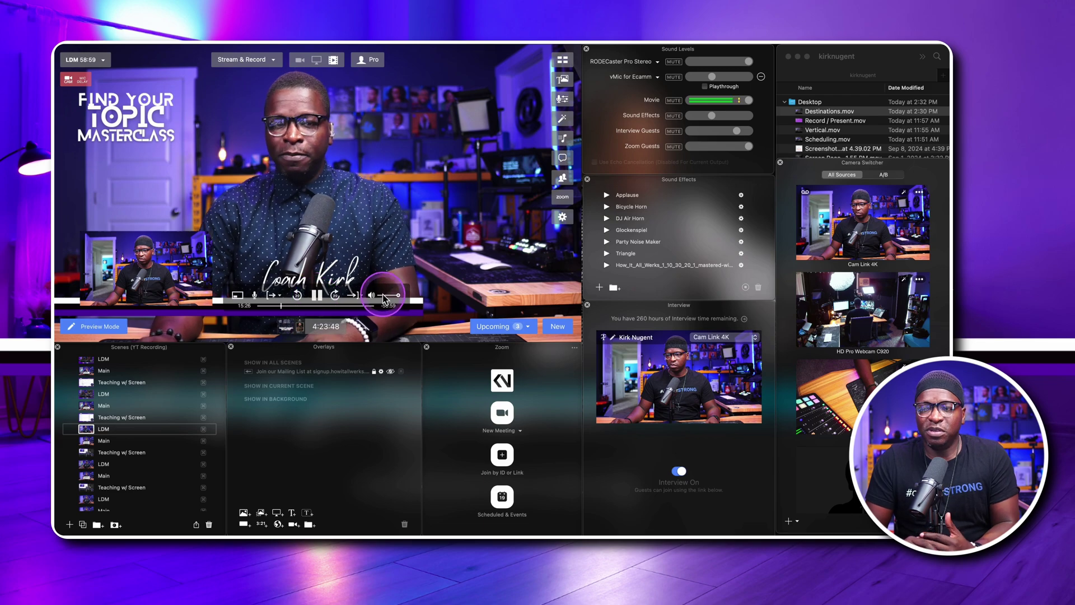
Mute the movie's audio and skip the masterclass video ahead to about 40:00.
click(673, 100)
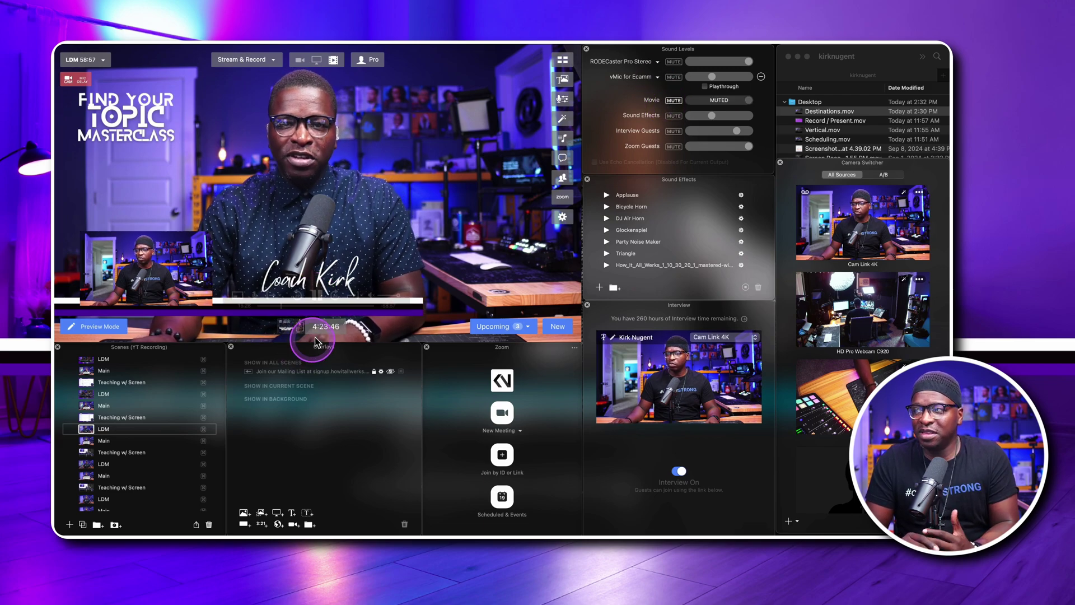
click(366, 304)
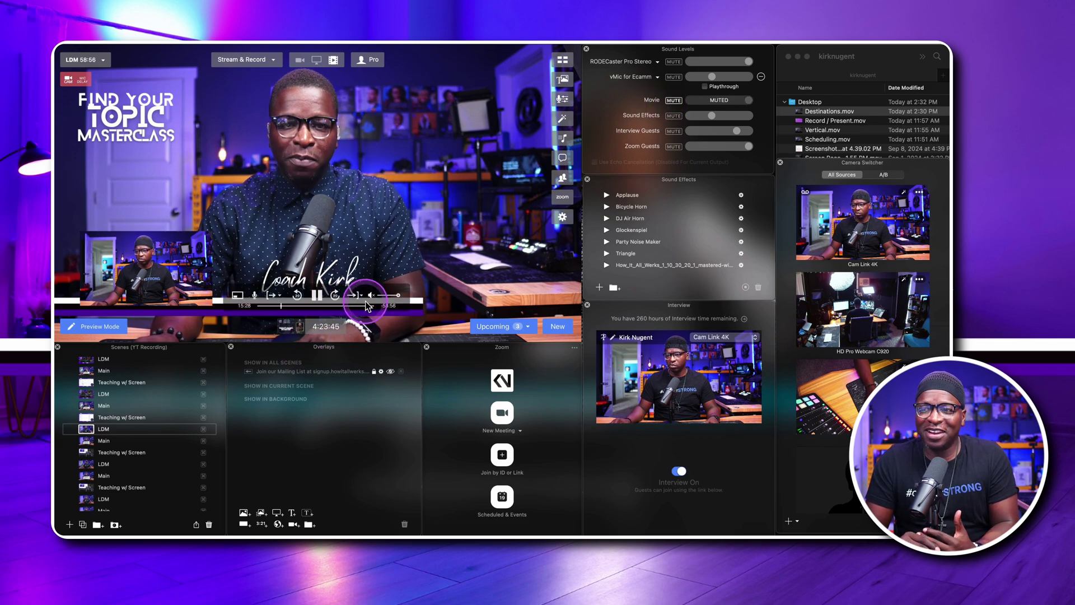
click(320, 305)
click(371, 295)
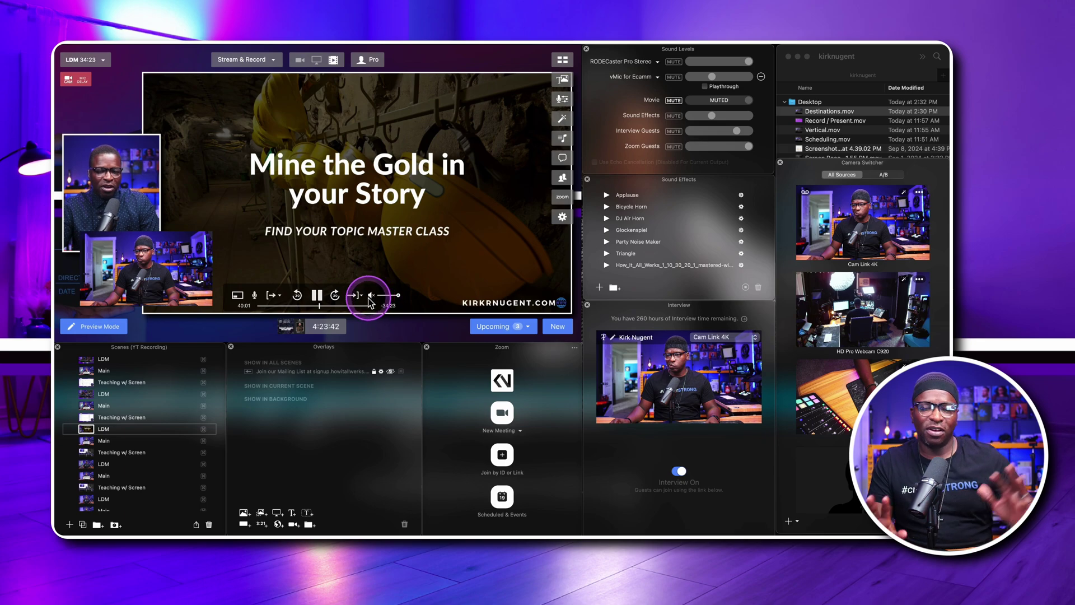
Unmute the movie's audio and skip the masterclass video back to about 25:58.
click(656, 83)
click(672, 101)
mouse_move(452, 249)
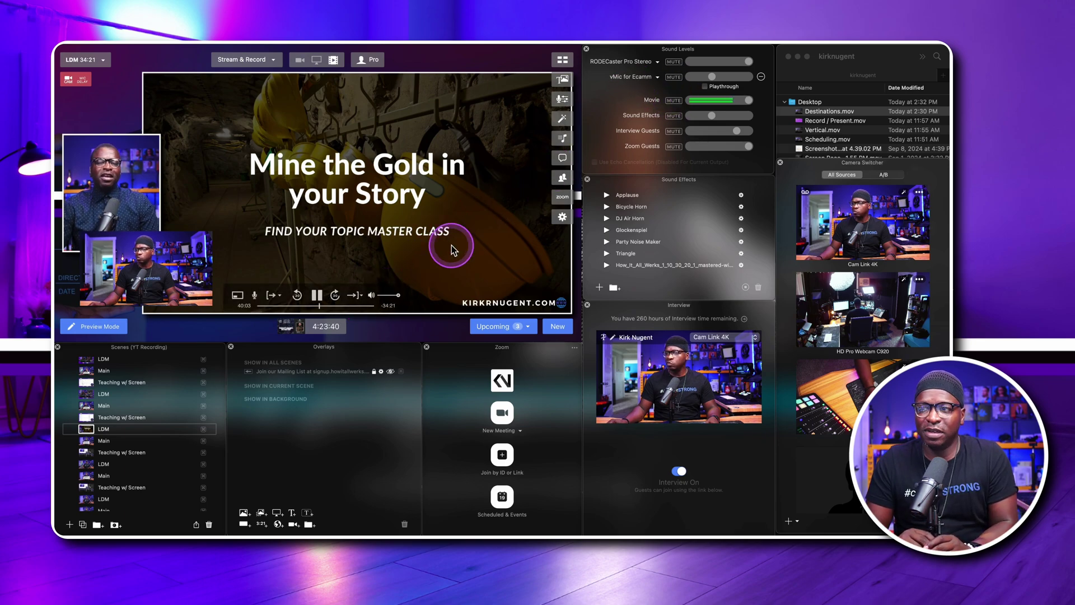
click(297, 305)
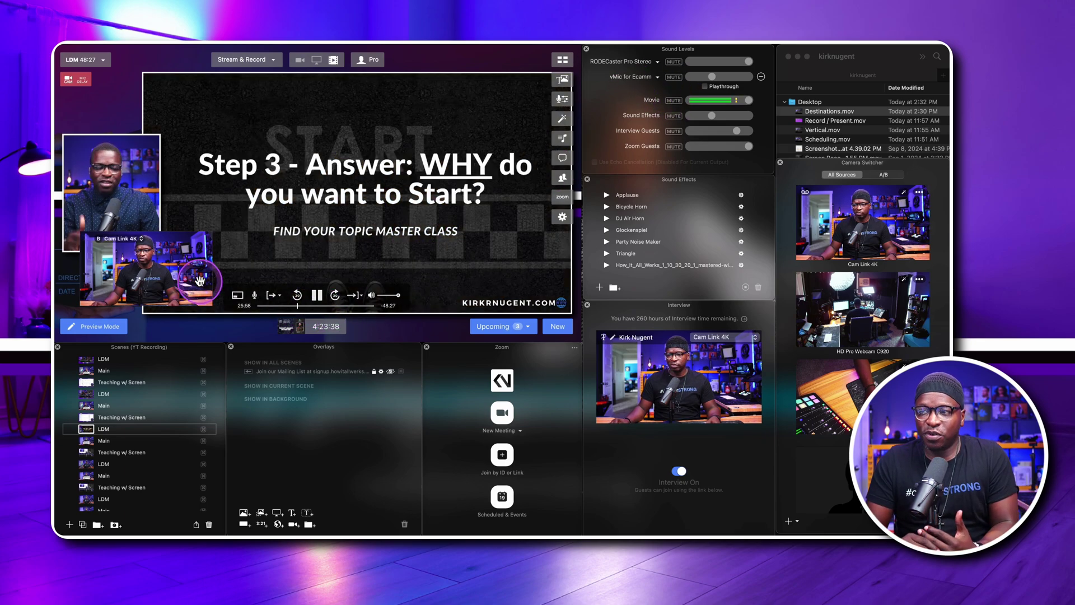
Close the camera picture-in-picture over the video and switch the main source back to the camera.
click(85, 240)
key(super+shift+m)
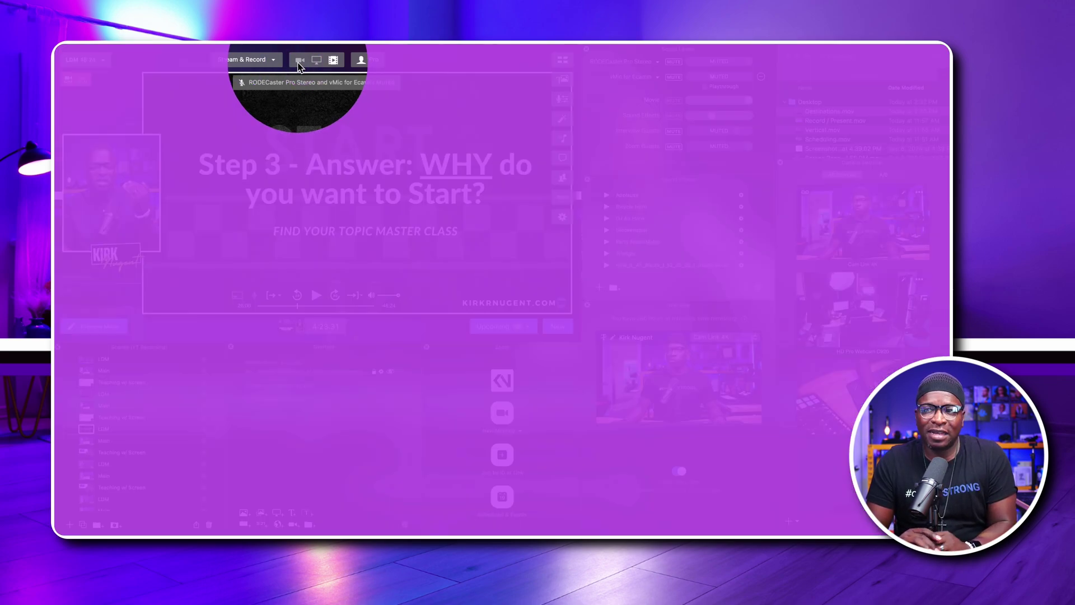
key(super+shift+m)
click(299, 59)
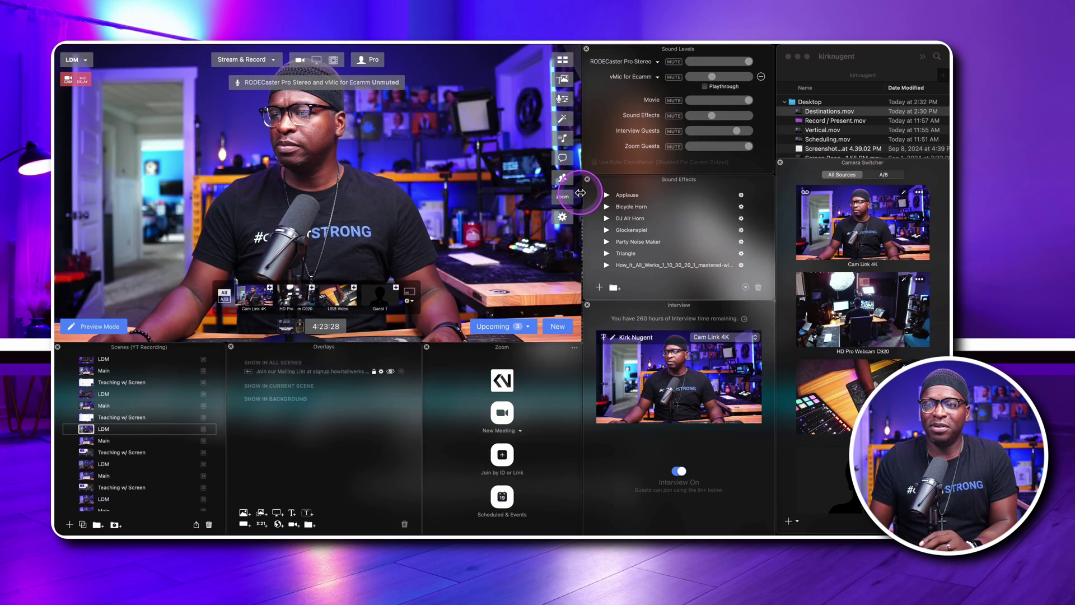
Add IMG_5233.mov from the Downloads folder to the current scene as an animated overlay.
scroll(832, 132, down, 1)
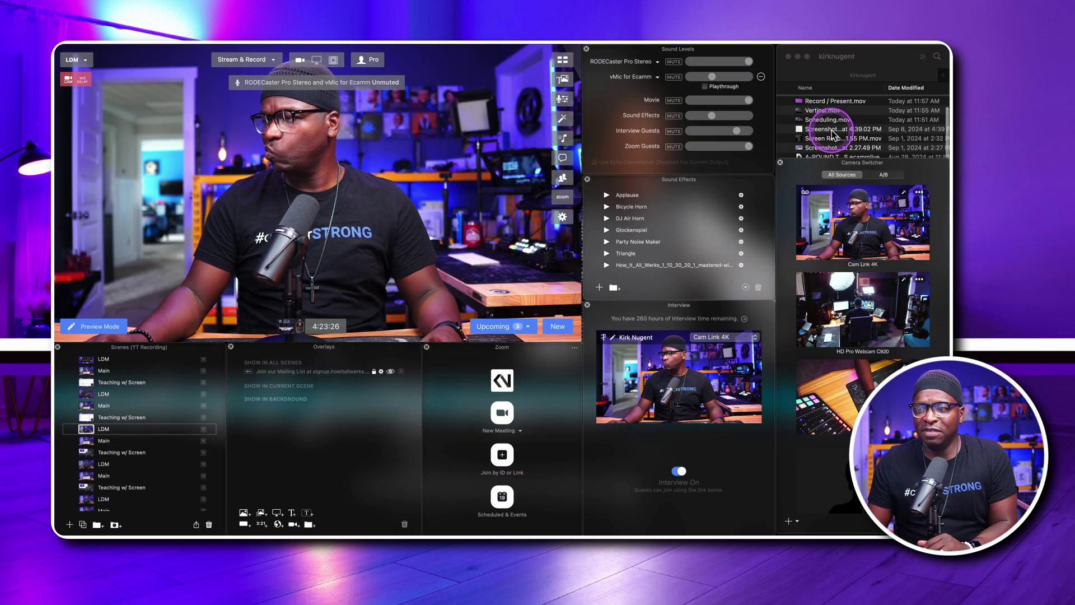
click(833, 133)
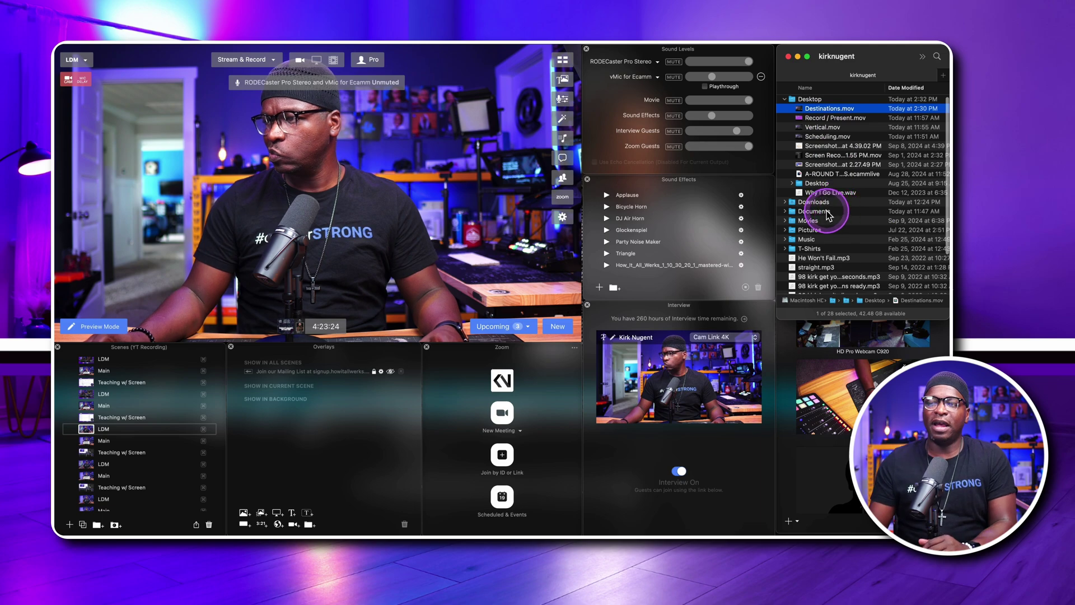
double_click(805, 203)
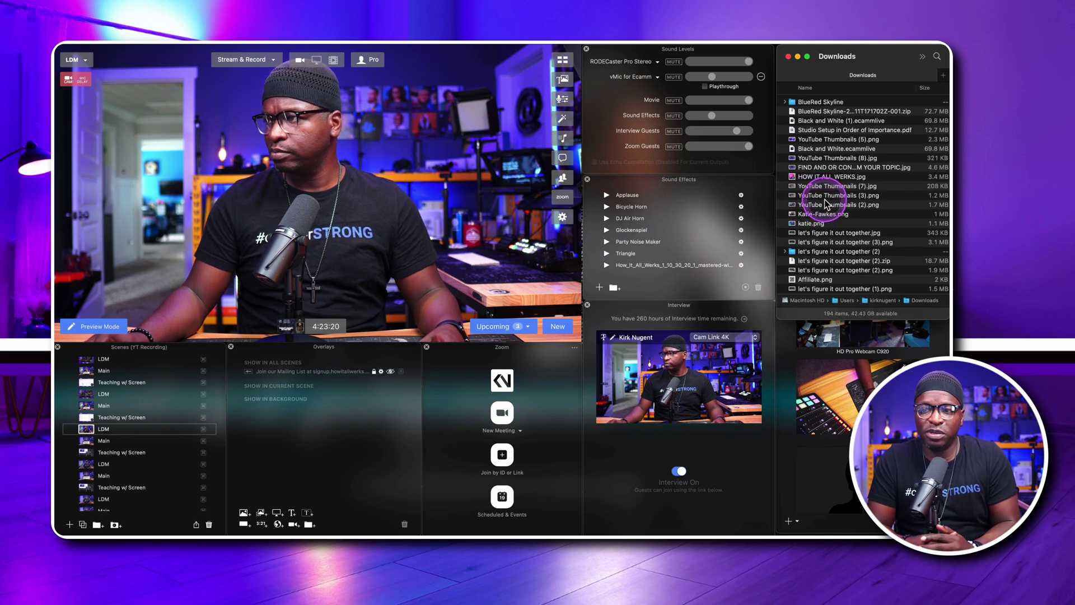
scroll(827, 204, down, 5)
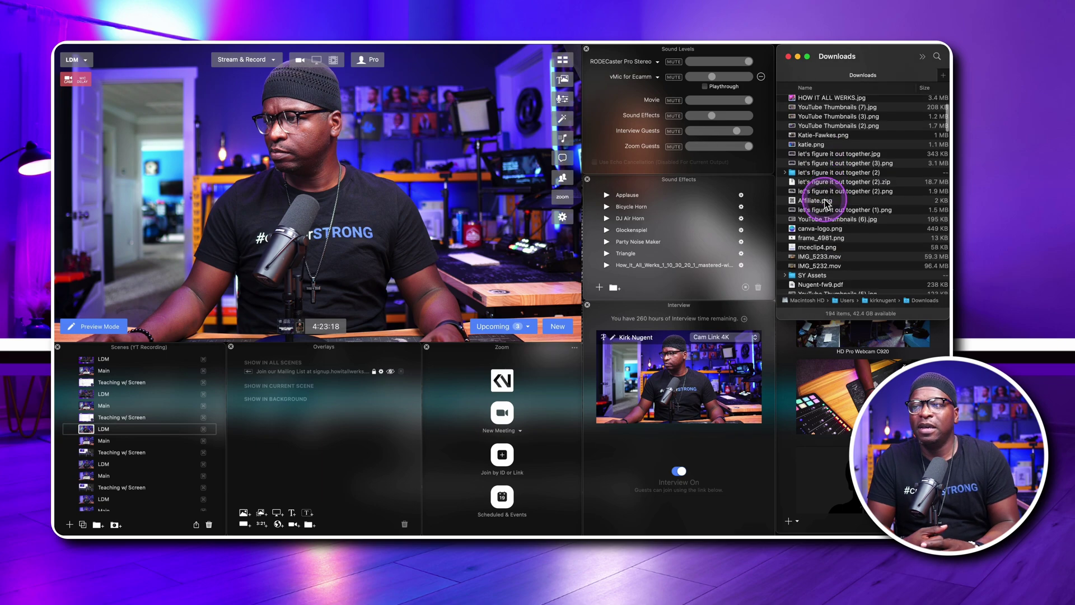
scroll(827, 204, down, 2)
drag(819, 231, 277, 388)
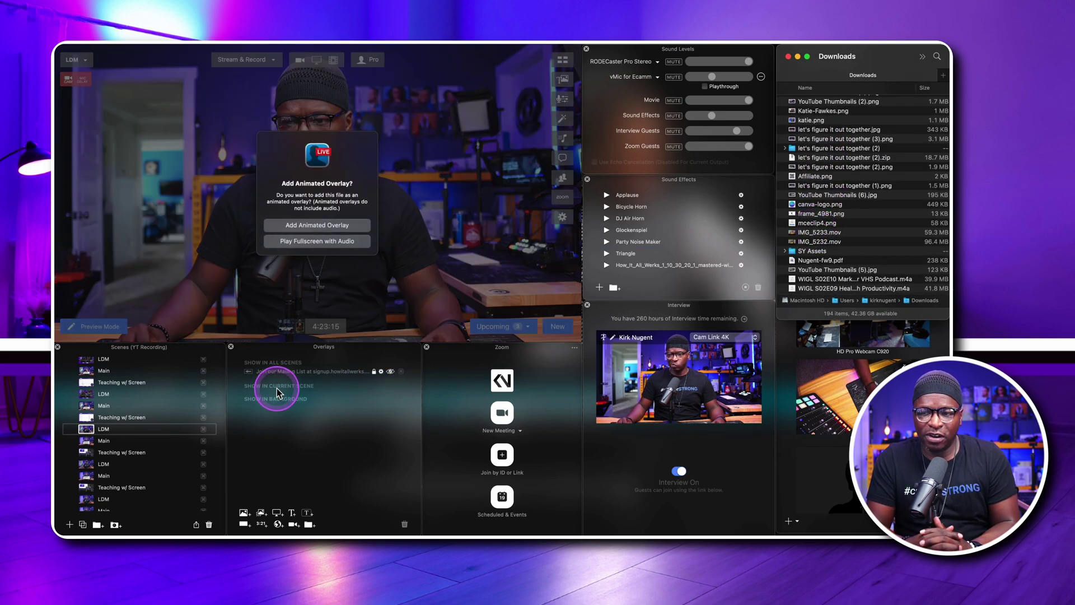
click(311, 226)
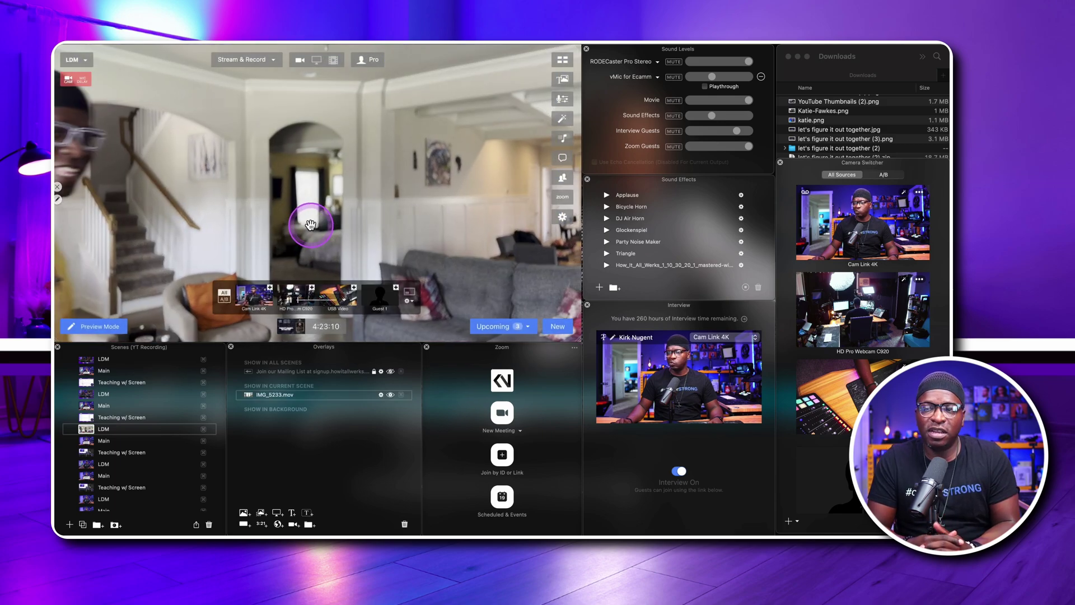
Shrink the IMG_5233.mov overlay, place it beside the presenter's head, and set it to loop when finished.
scroll(316, 213, down, 5)
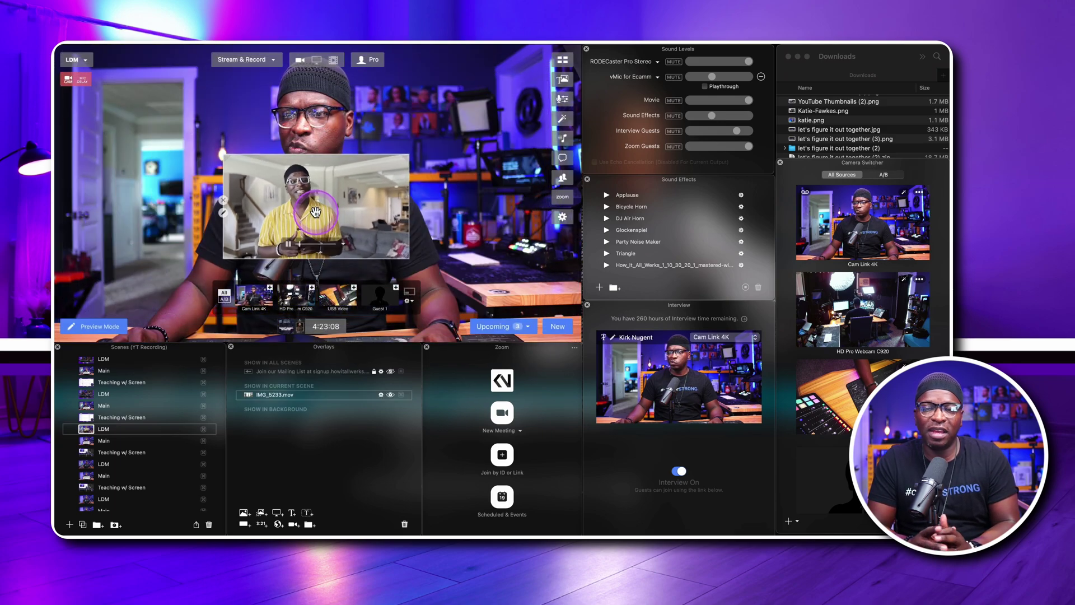
drag(315, 217, 473, 180)
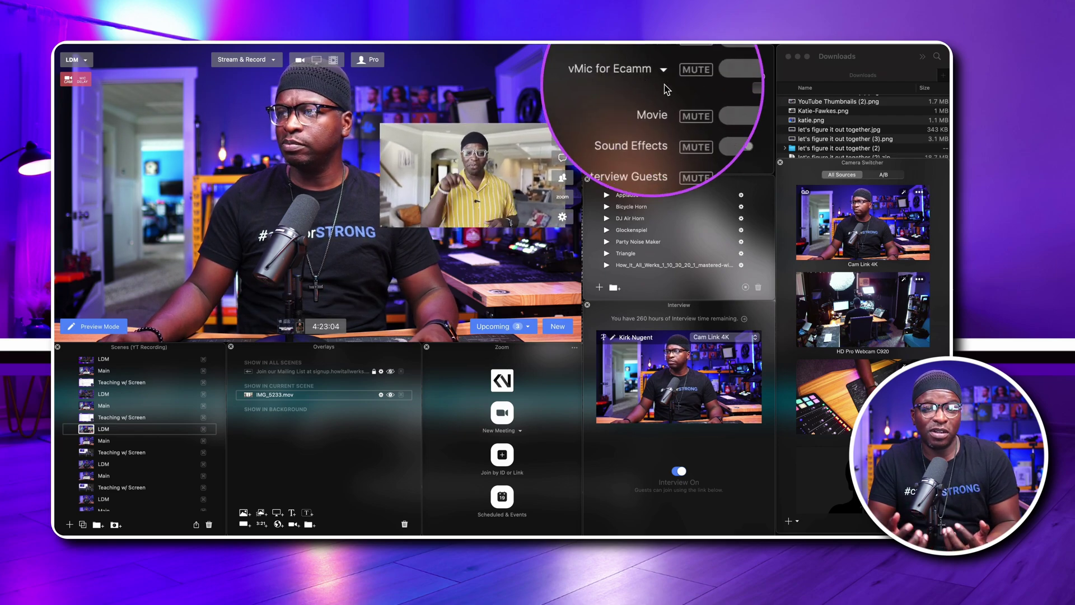
click(507, 217)
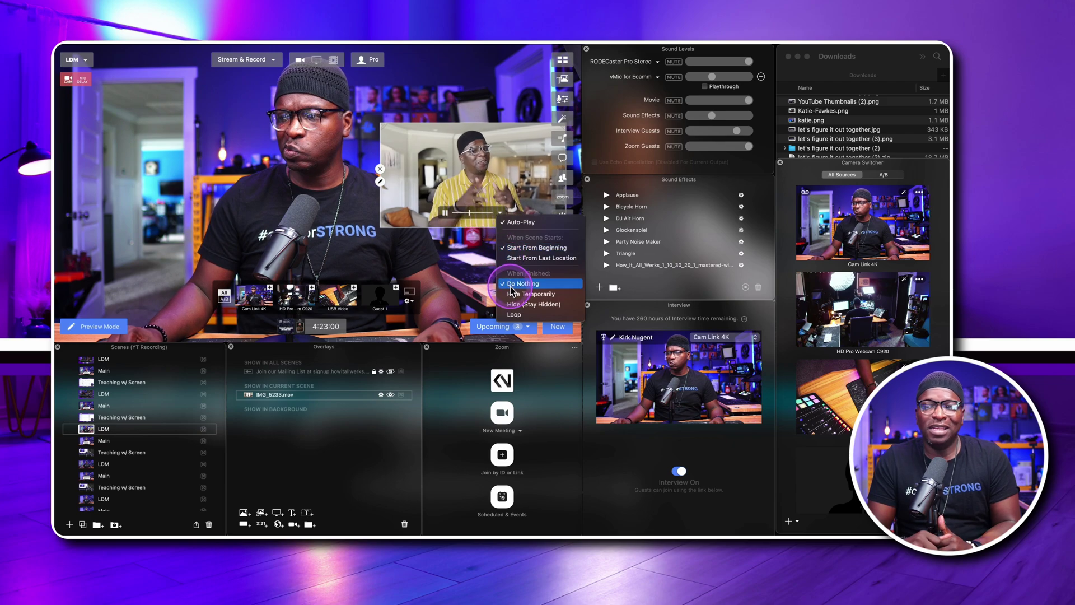
click(514, 315)
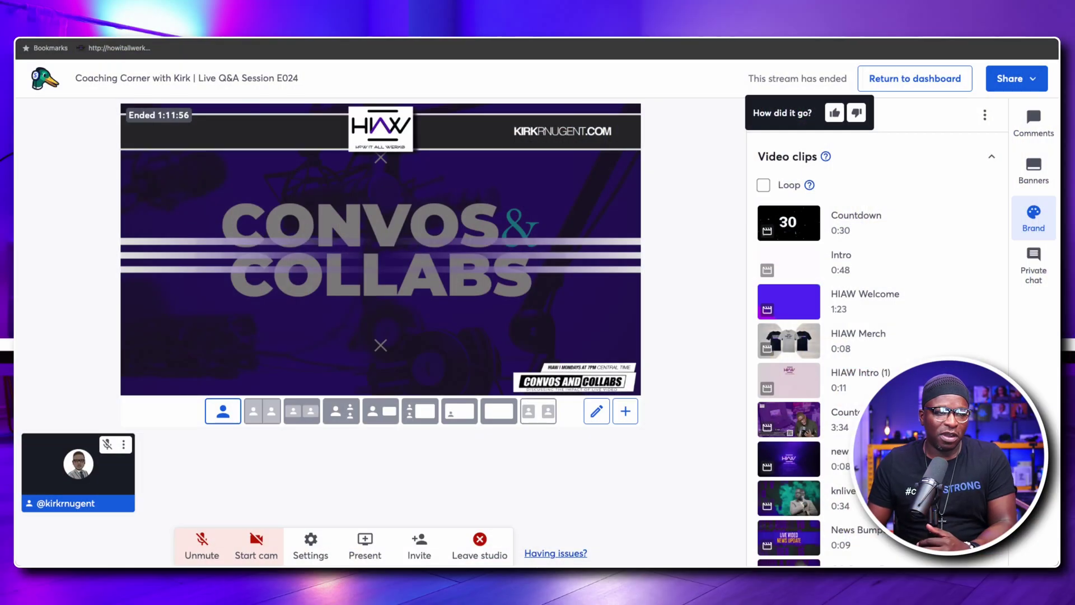
Switch to the StreamYard studio, show the Question 1 overlay on the stage, and hide it again.
scroll(830, 252, up, 6)
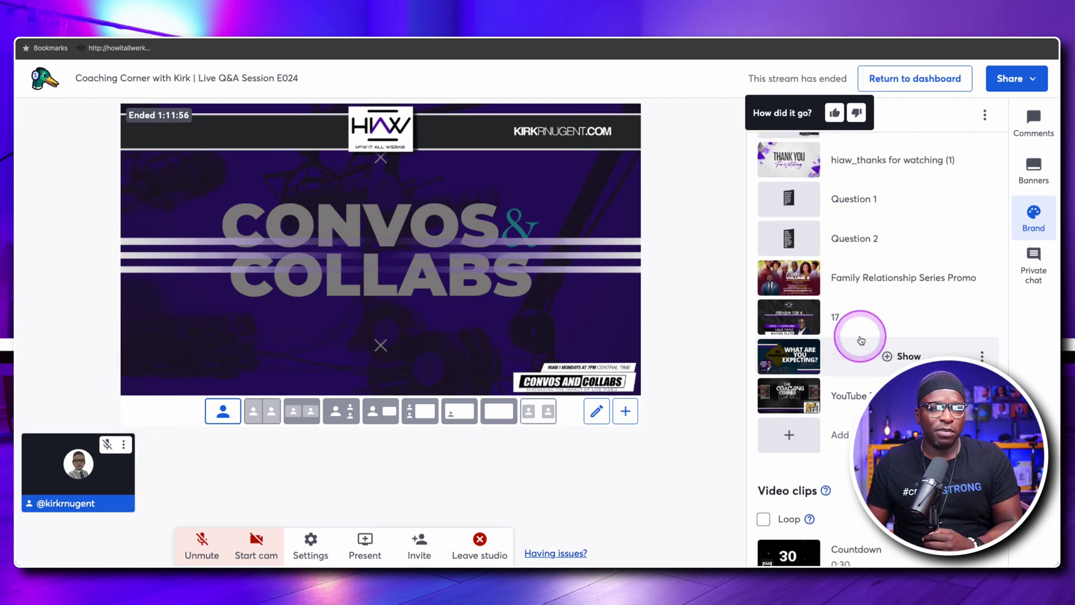
scroll(862, 342, up, 3)
click(801, 301)
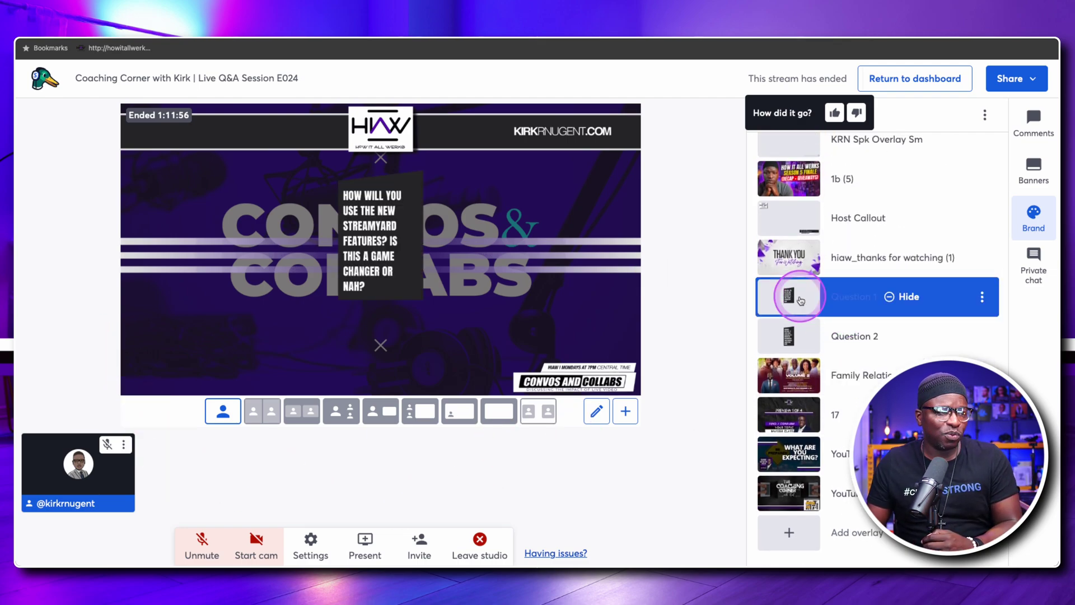
click(801, 300)
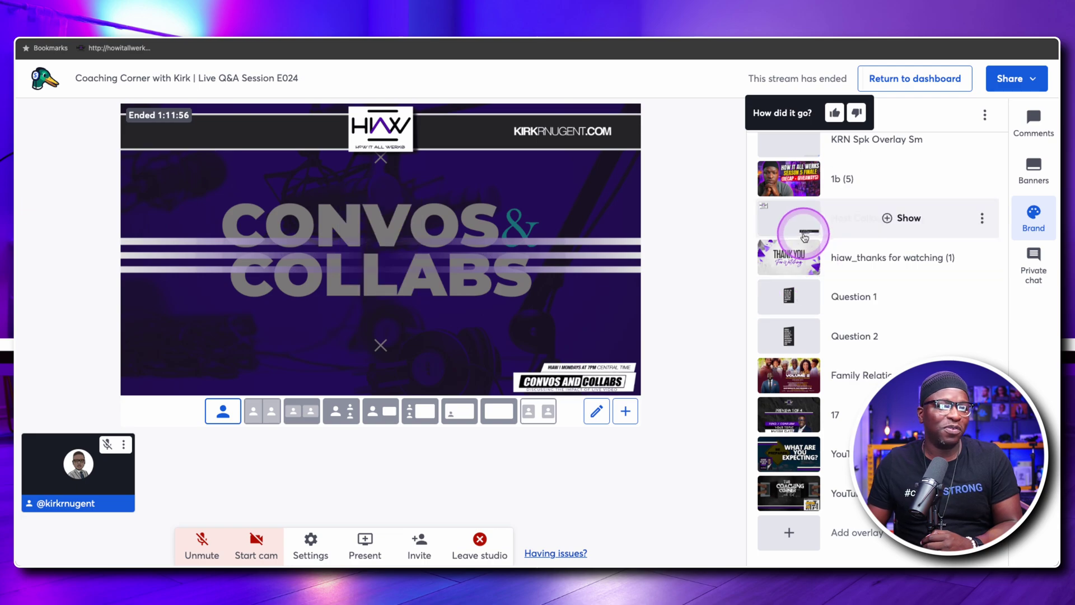
Hide the Convos & Collabs background from the StreamYard stage.
scroll(829, 380, down, 8)
scroll(861, 388, down, 10)
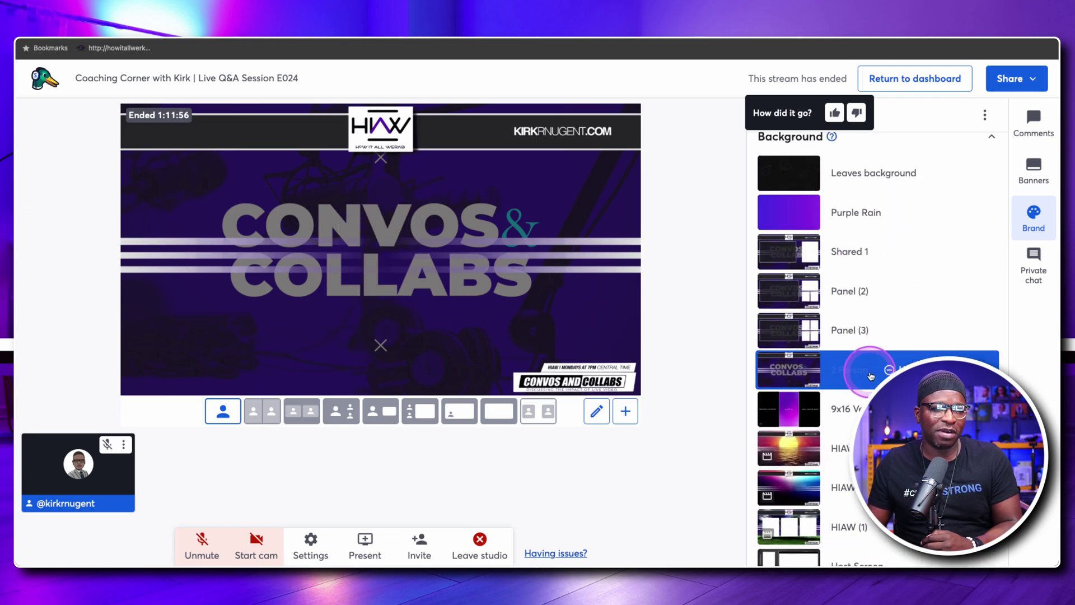
click(870, 376)
Find the Host Callout overlay among the brand assets and show it on the stage.
scroll(868, 372, up, 10)
scroll(868, 372, down, 3)
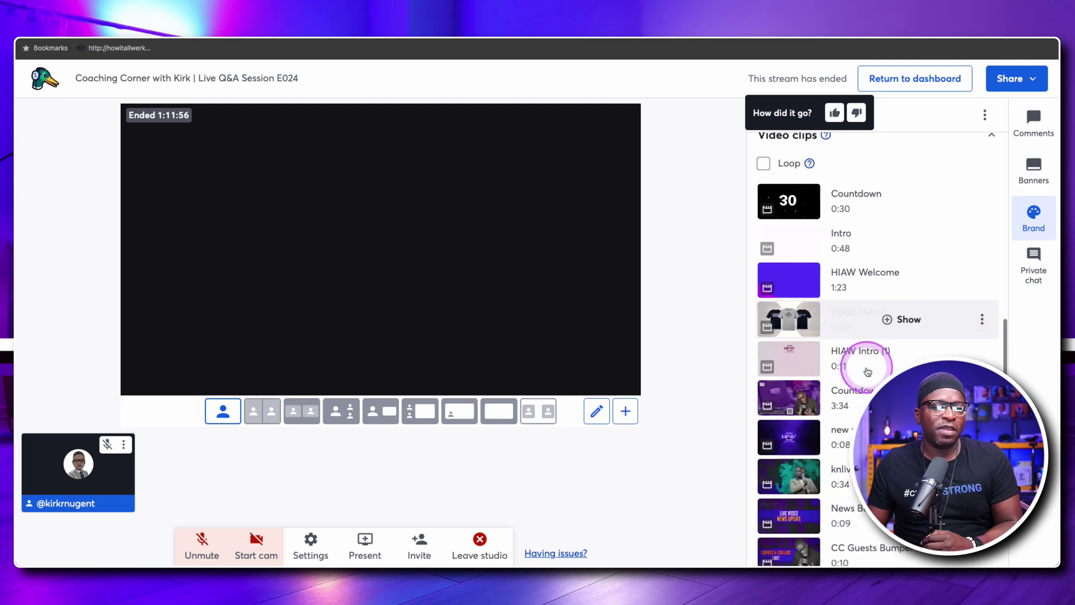
scroll(865, 367, down, 1)
scroll(860, 359, up, 5)
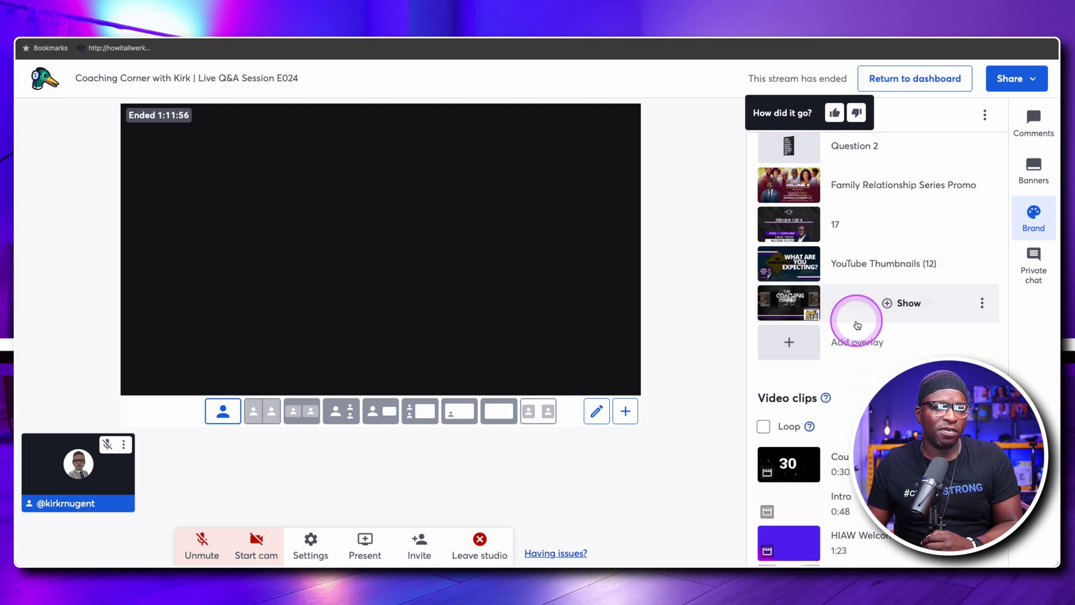
scroll(857, 325, up, 5)
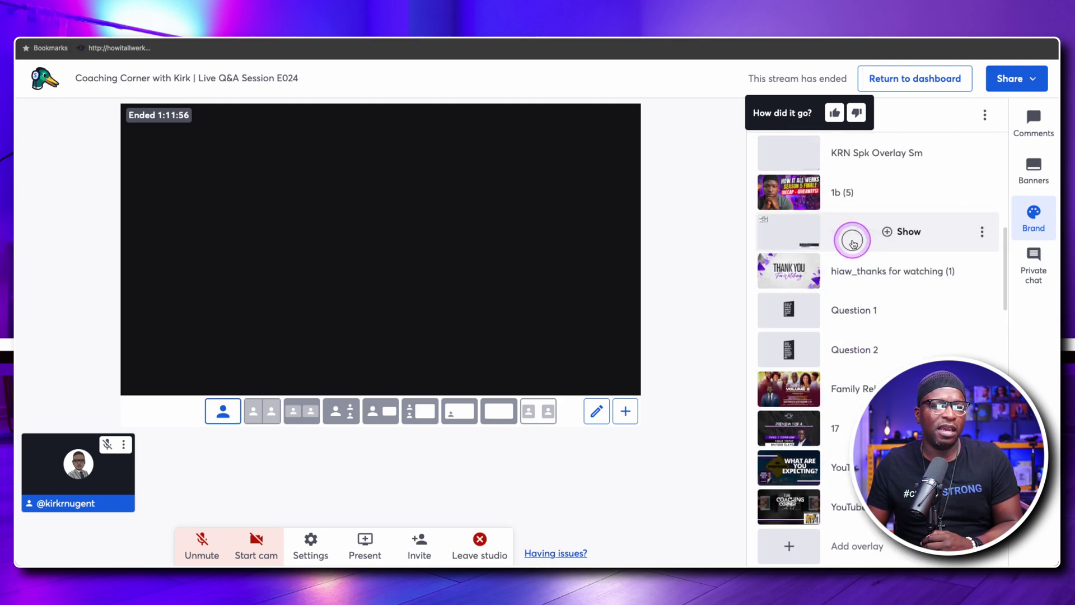
click(853, 243)
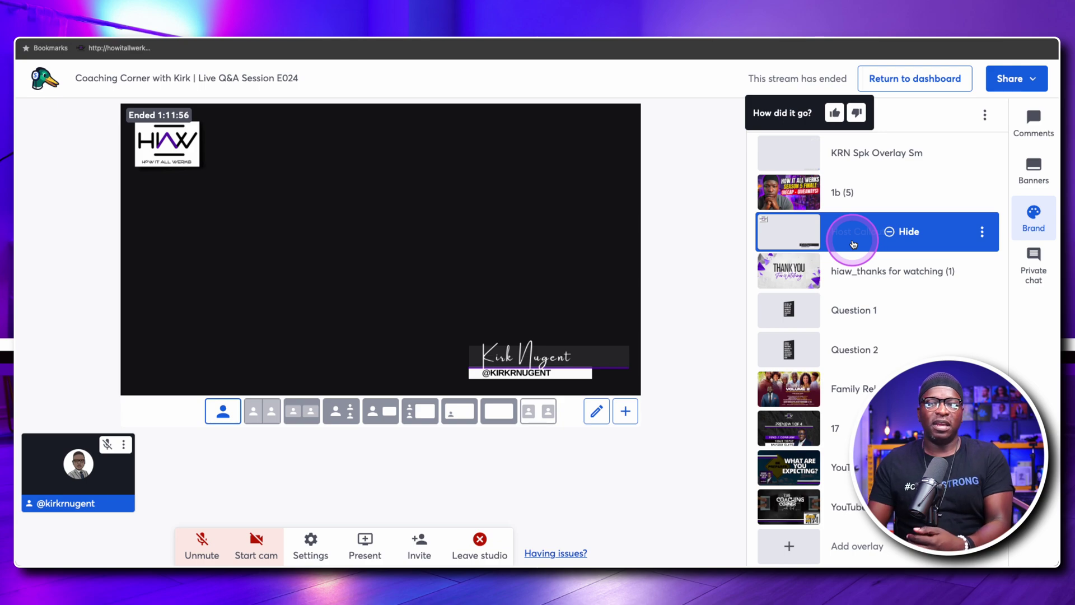
Show the KRN Spk Overlay Sm overlay on the stage, hide it again, and show the LOV Wide LT lower-third overlay.
scroll(854, 244, up, 2)
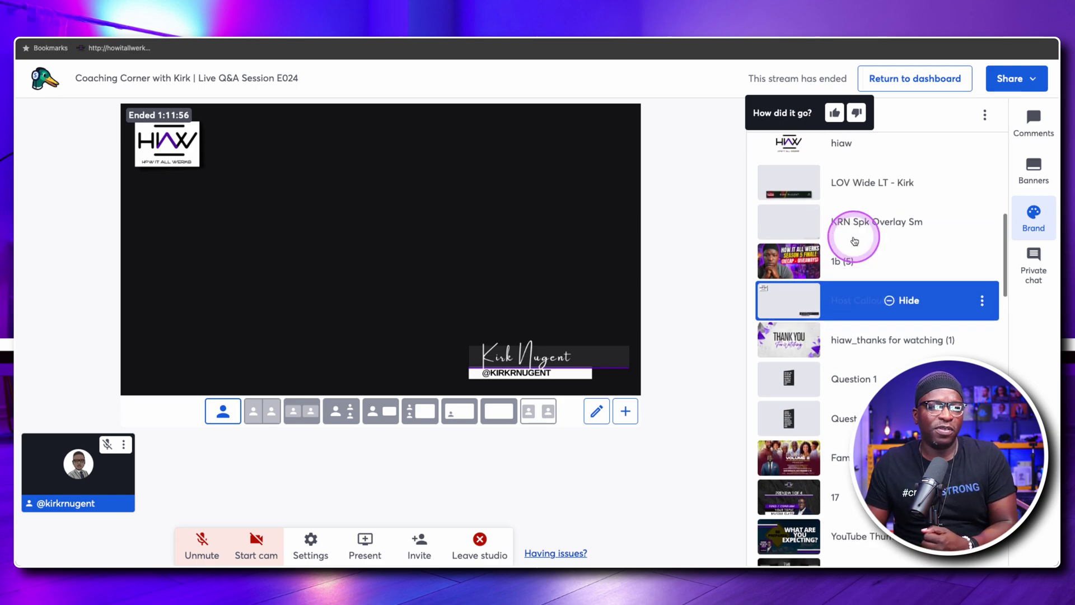
click(862, 224)
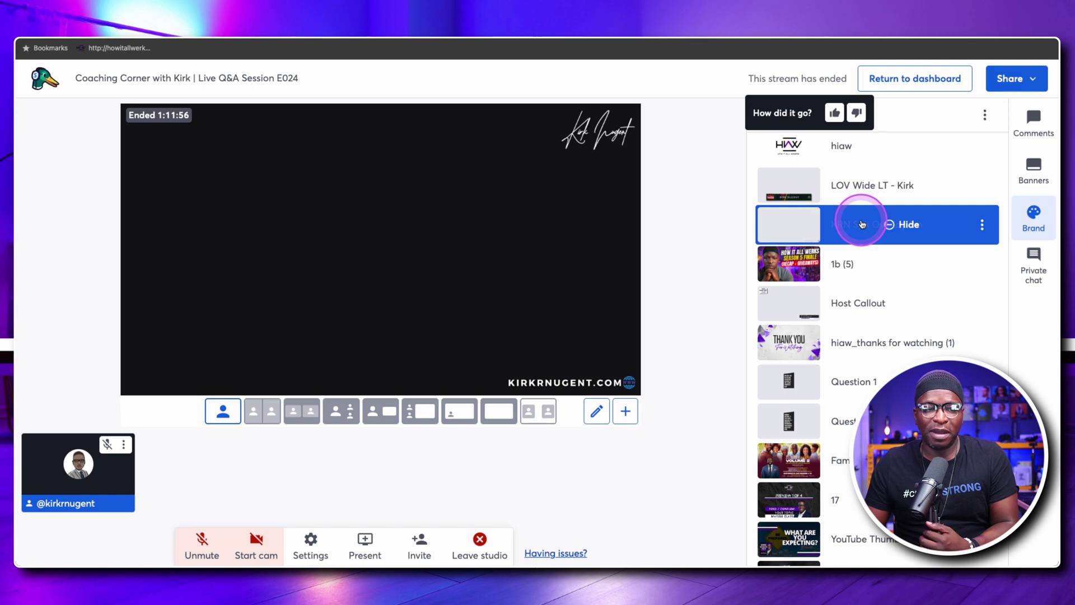
click(862, 224)
click(860, 189)
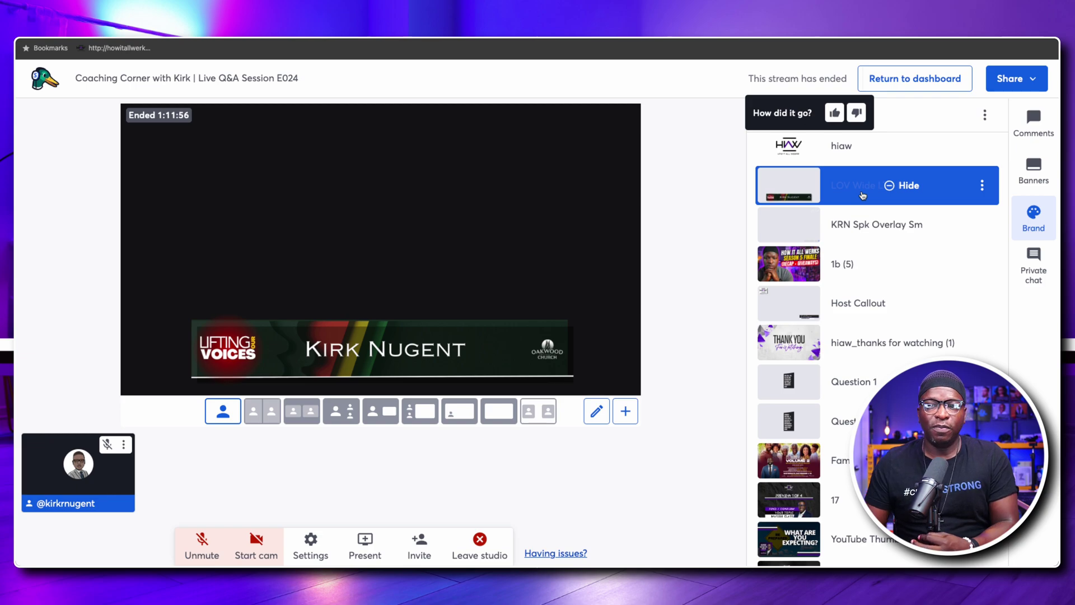
click(913, 226)
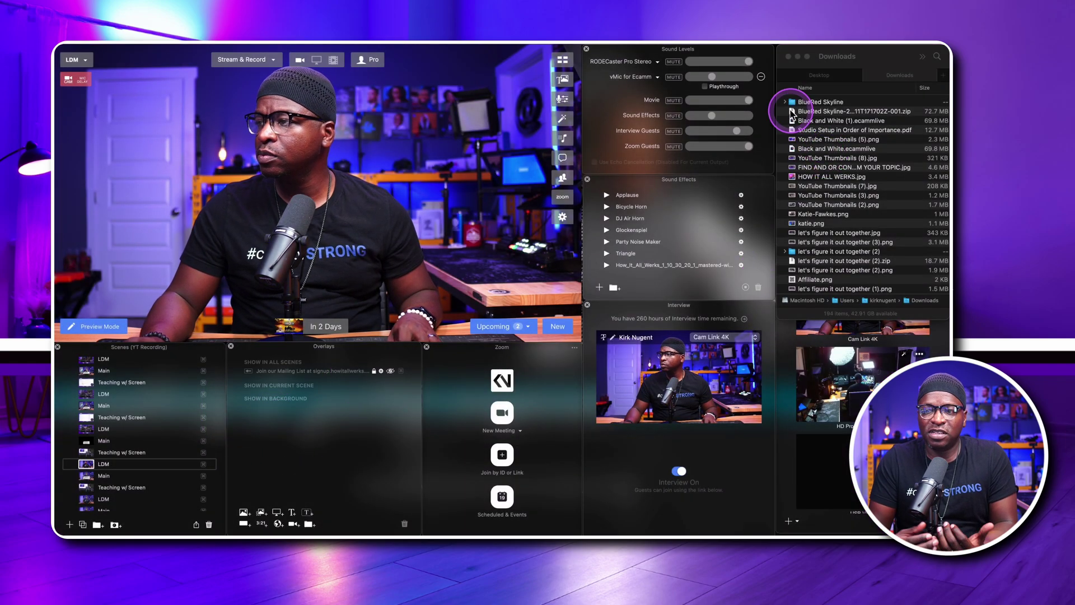
Switch to Ecamm Live, expand the BlueRed Skyline folder in Downloads, and add Template A_virtual background.png as a background overlay.
click(786, 102)
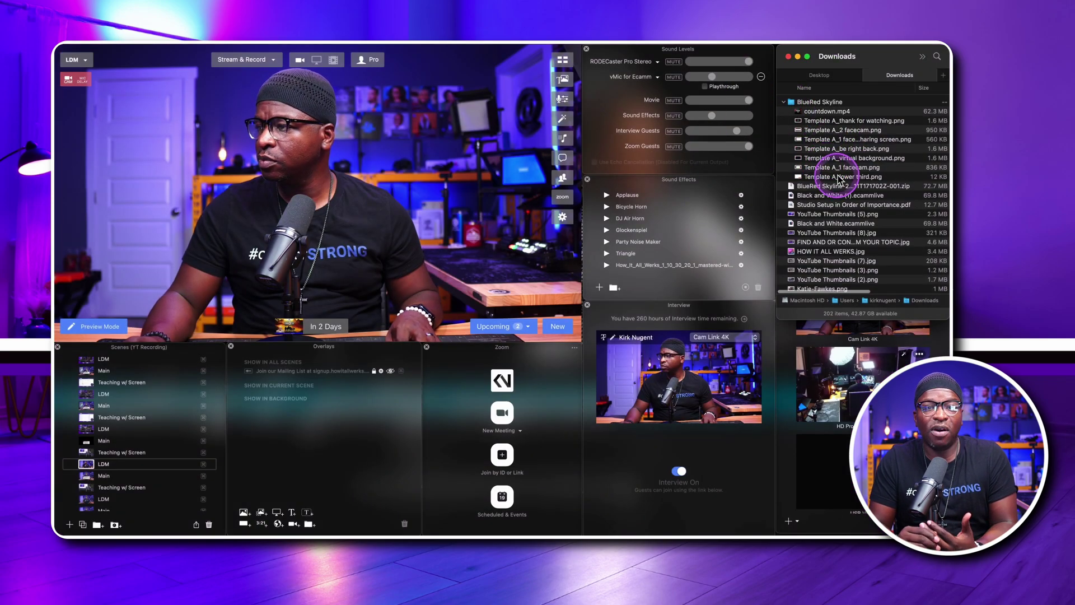
drag(860, 159, 295, 403)
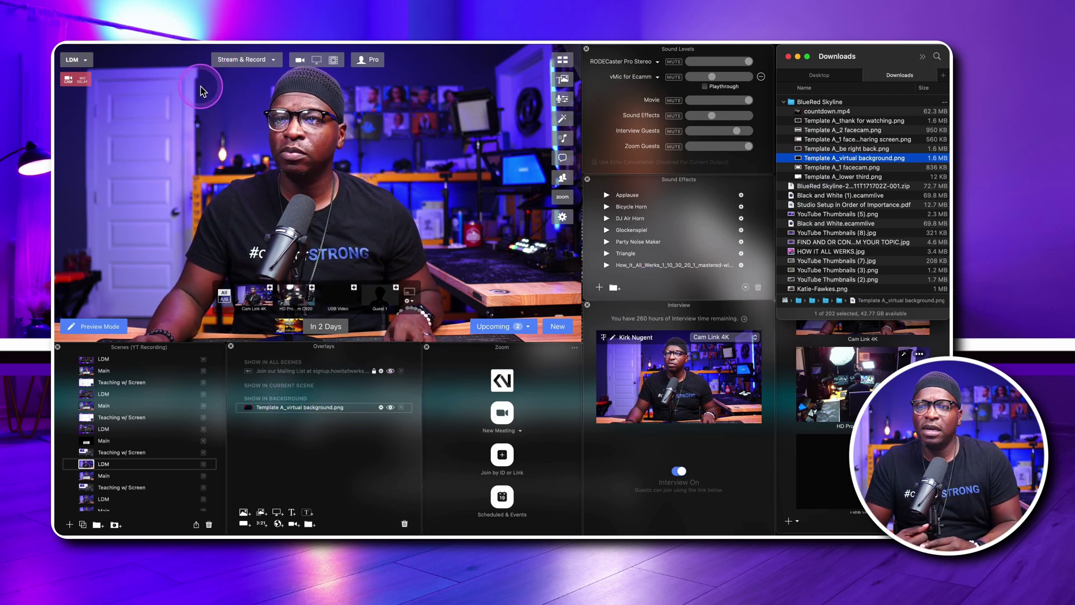
click(267, 263)
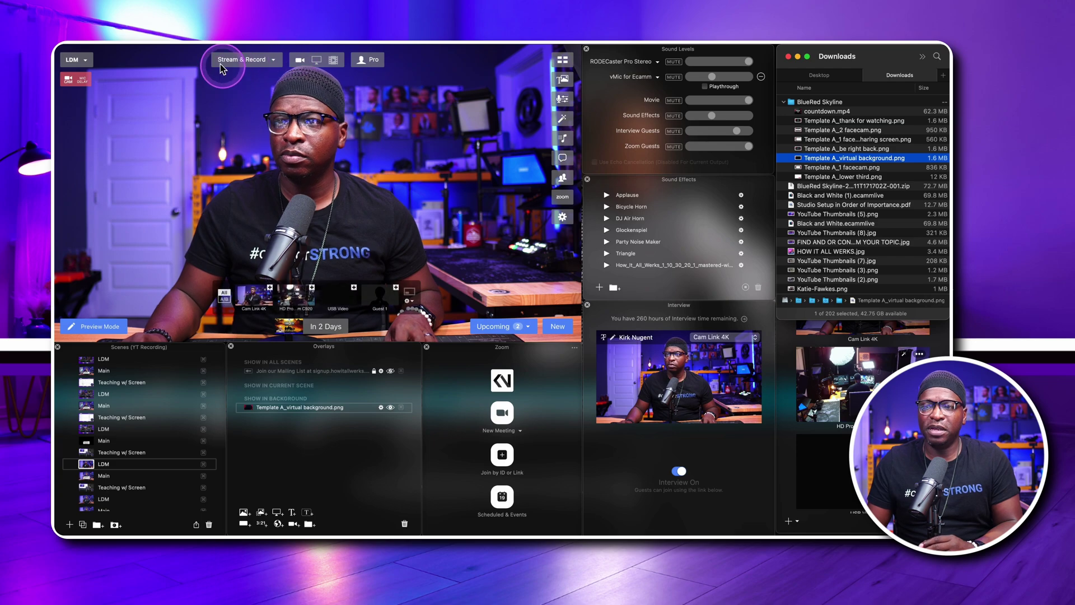
click(185, 105)
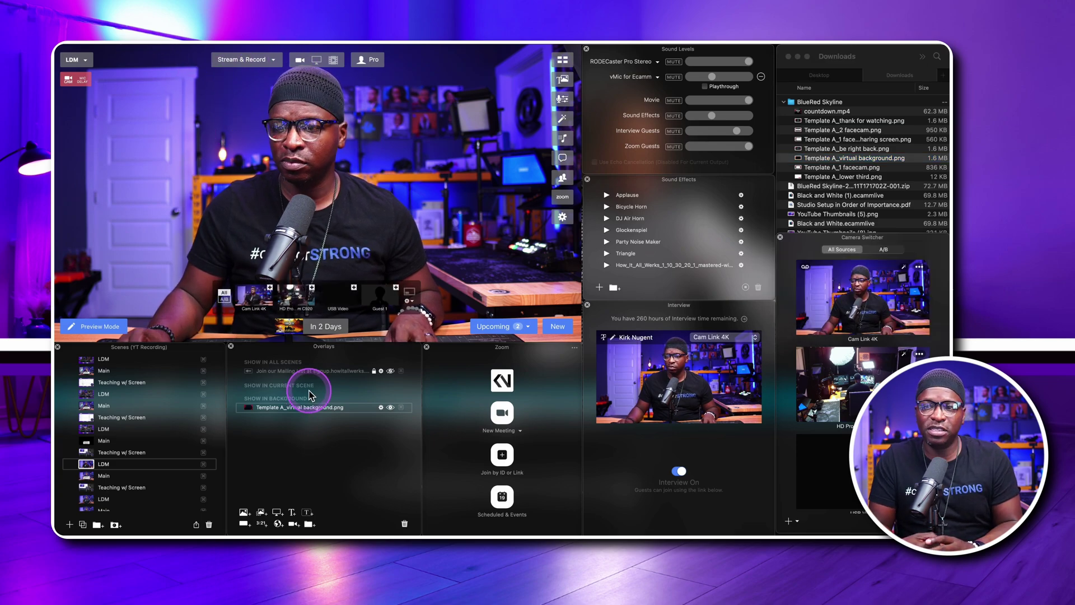
Add the HD Pro Webcam C920 camera beside the main camera and place Template A_2 facecam.png in the current scene.
mouse_move(273, 269)
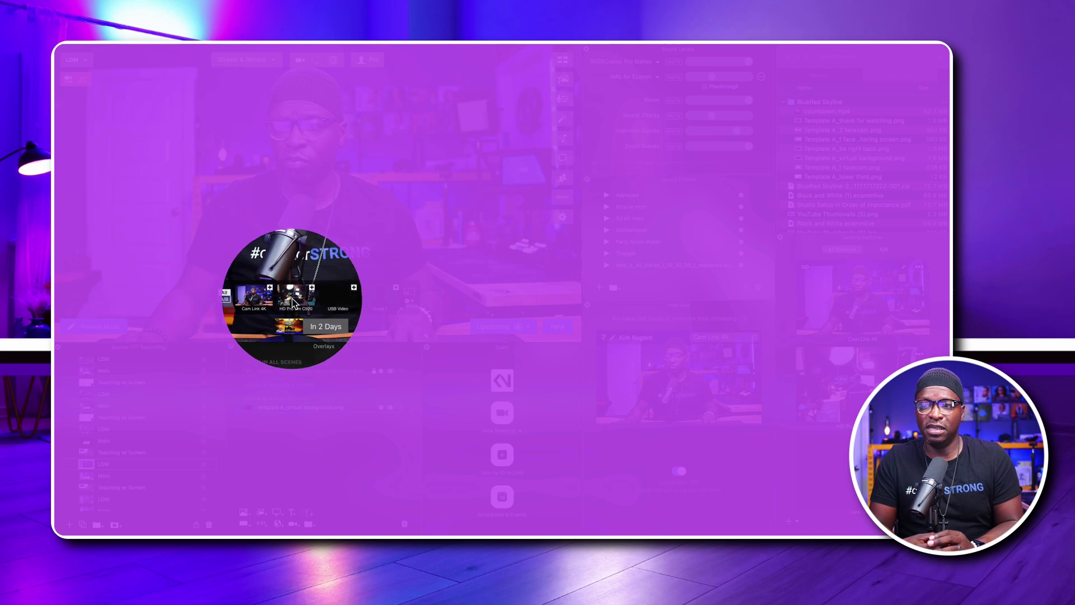
click(309, 289)
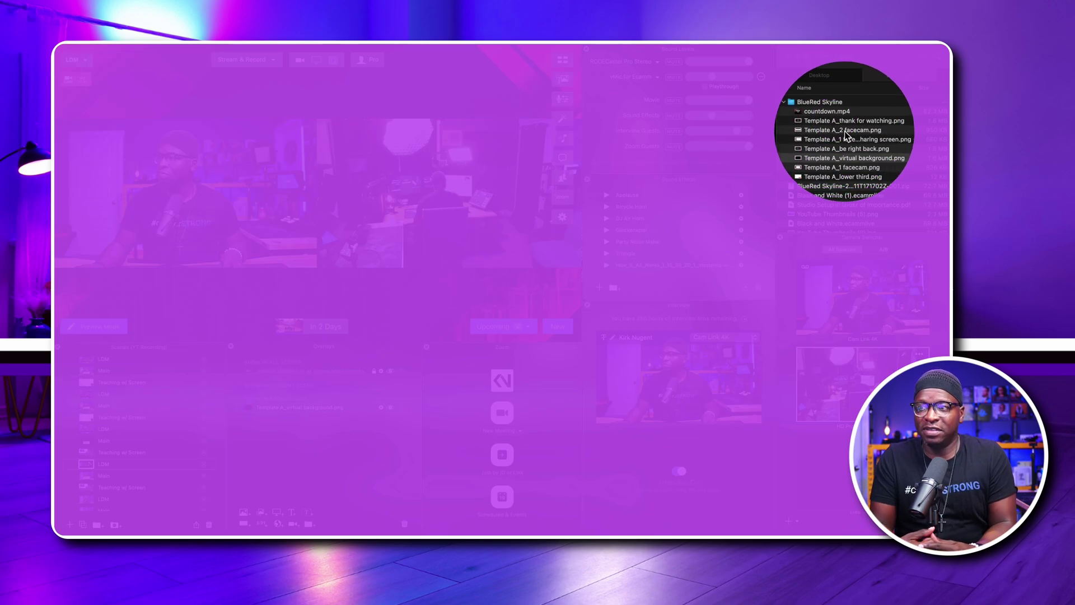
click(845, 134)
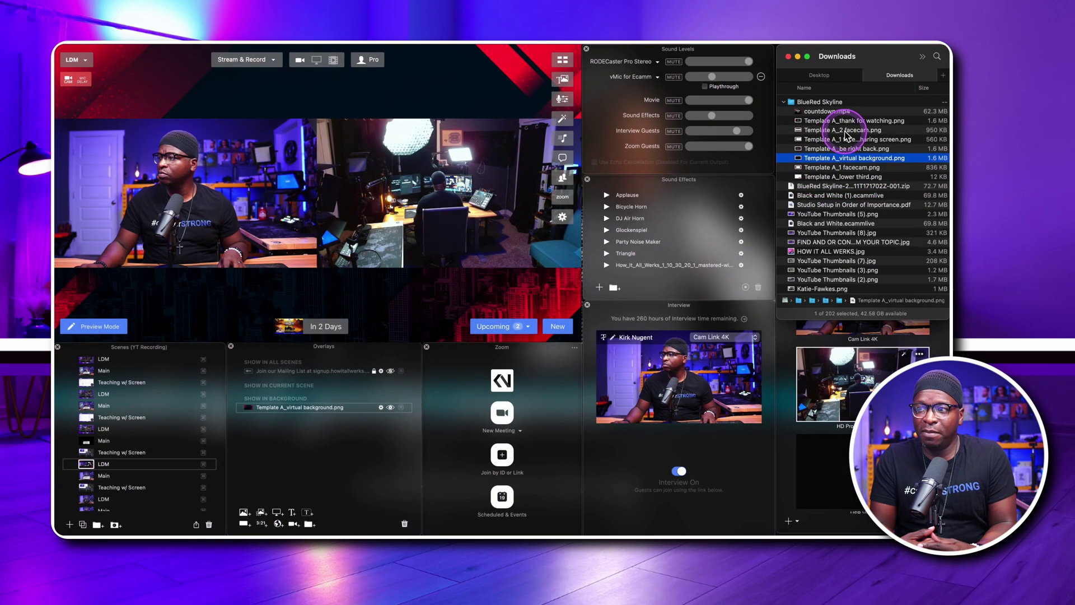
click(839, 130)
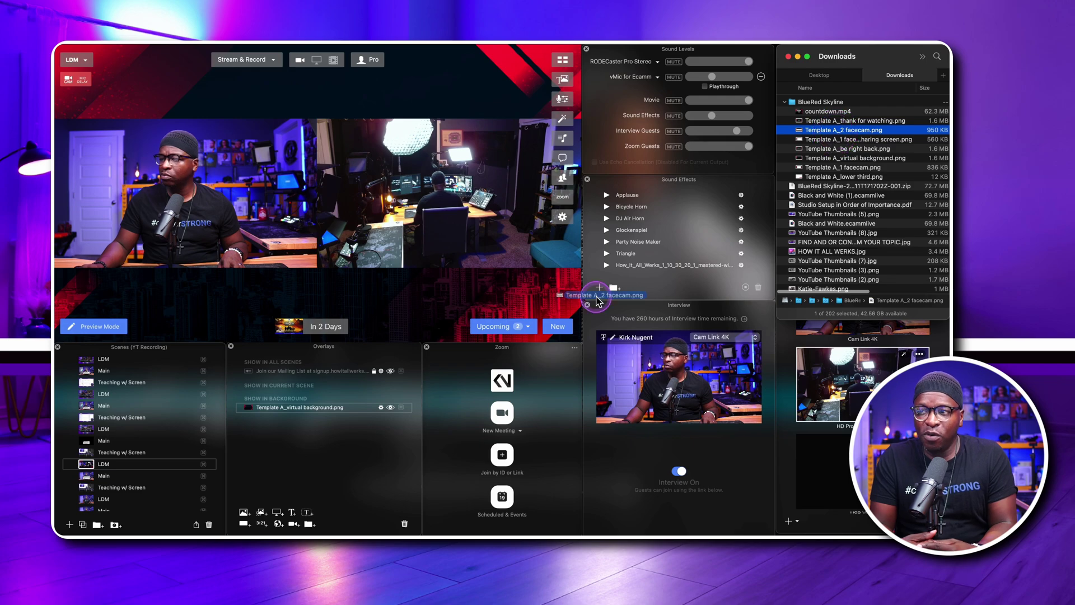
drag(598, 301, 301, 400)
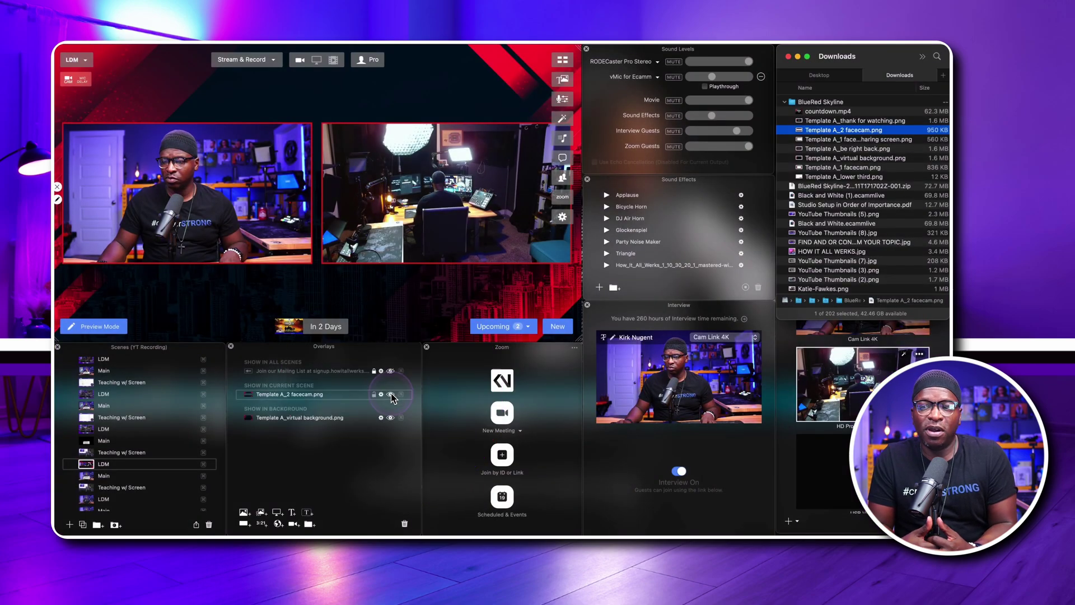
Hide the Template A_2 facecam.png overlay and remove the HD Pro Webcam C920 camera from the scene.
click(391, 395)
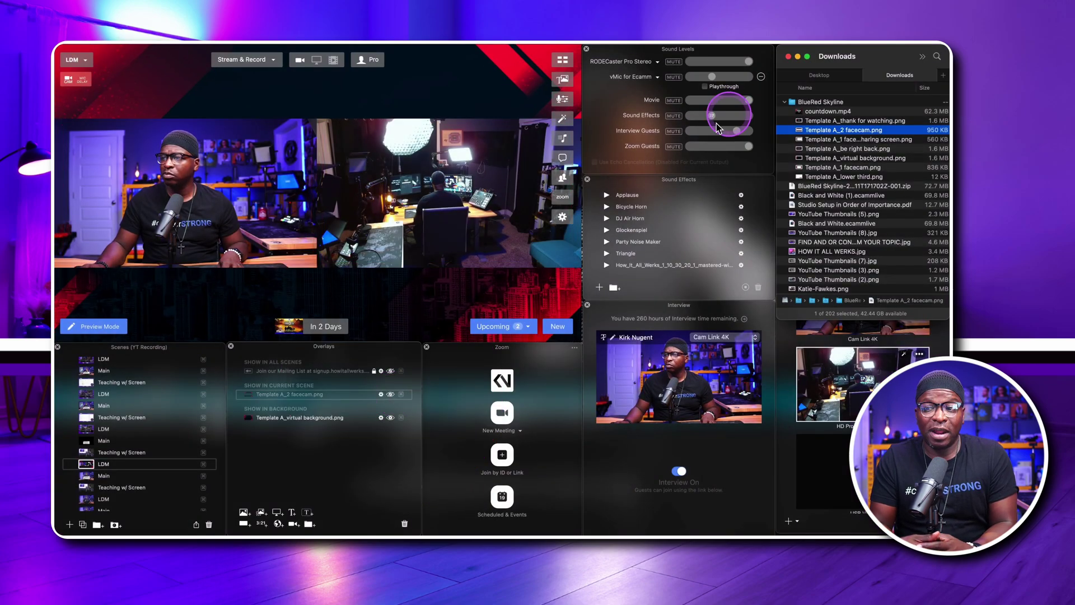
mouse_move(311, 294)
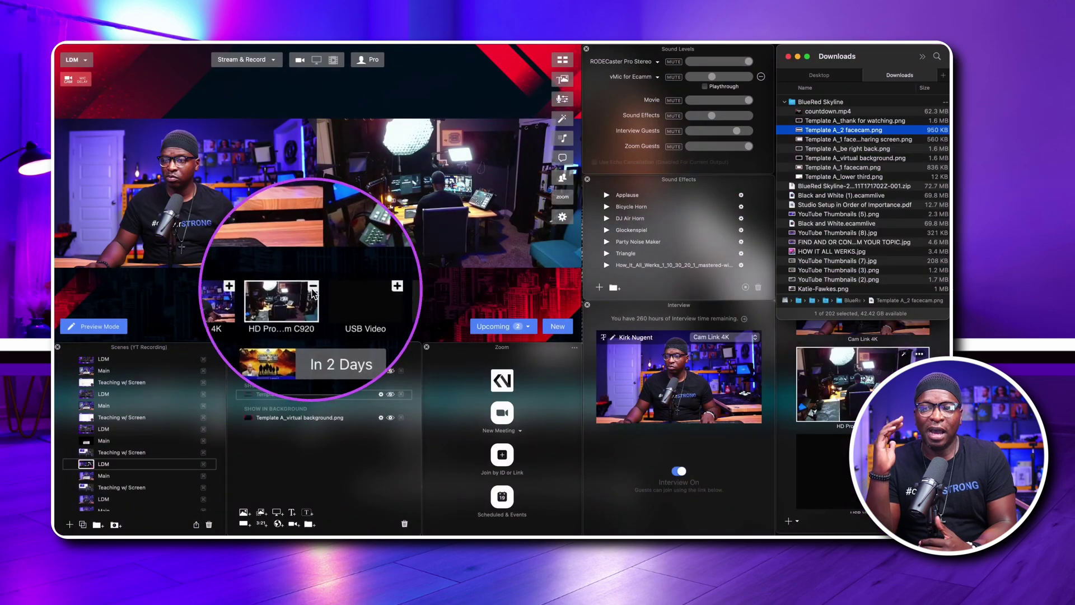
click(312, 289)
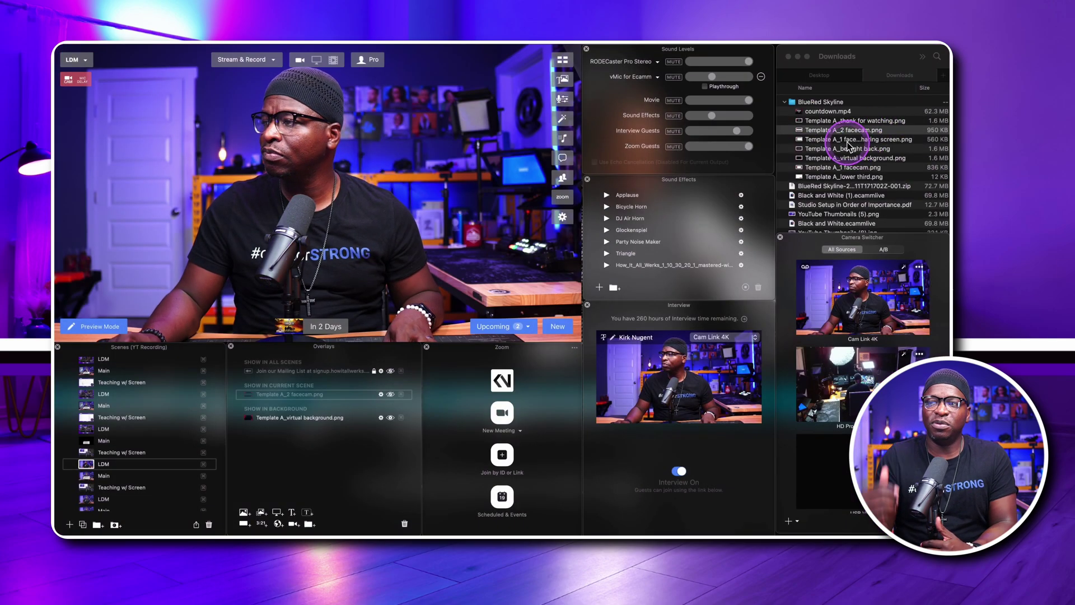
Add the Template A_1 facecam sharing screen.png overlay to the current scene and delete it again.
drag(849, 144, 287, 388)
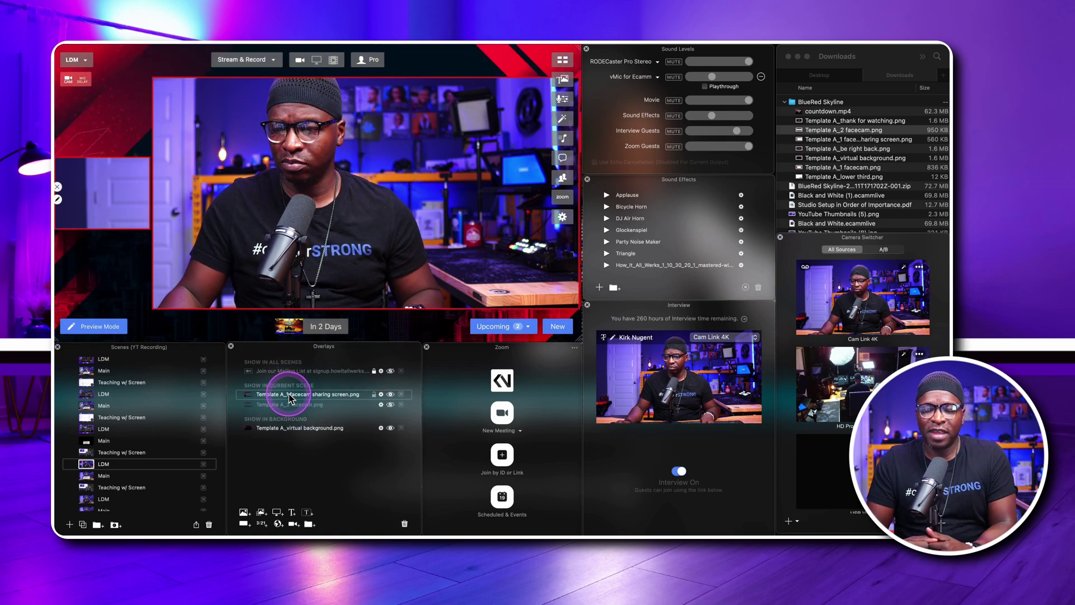
click(404, 524)
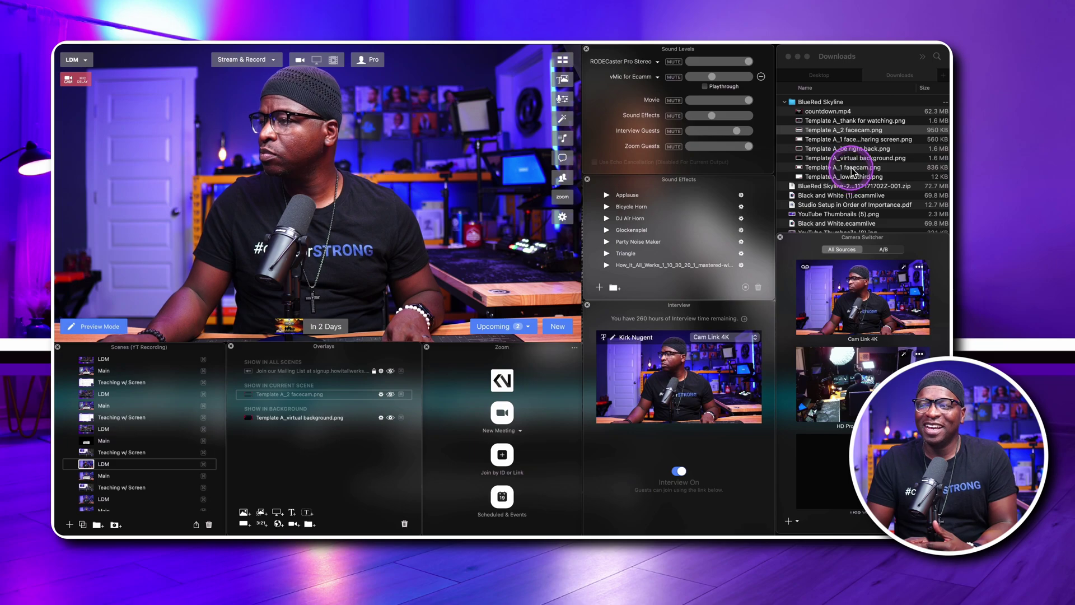
Add Template A_1 facecam.png to the current scene and hide it, and add the Template A_lower third.png overlay.
drag(384, 407, 310, 384)
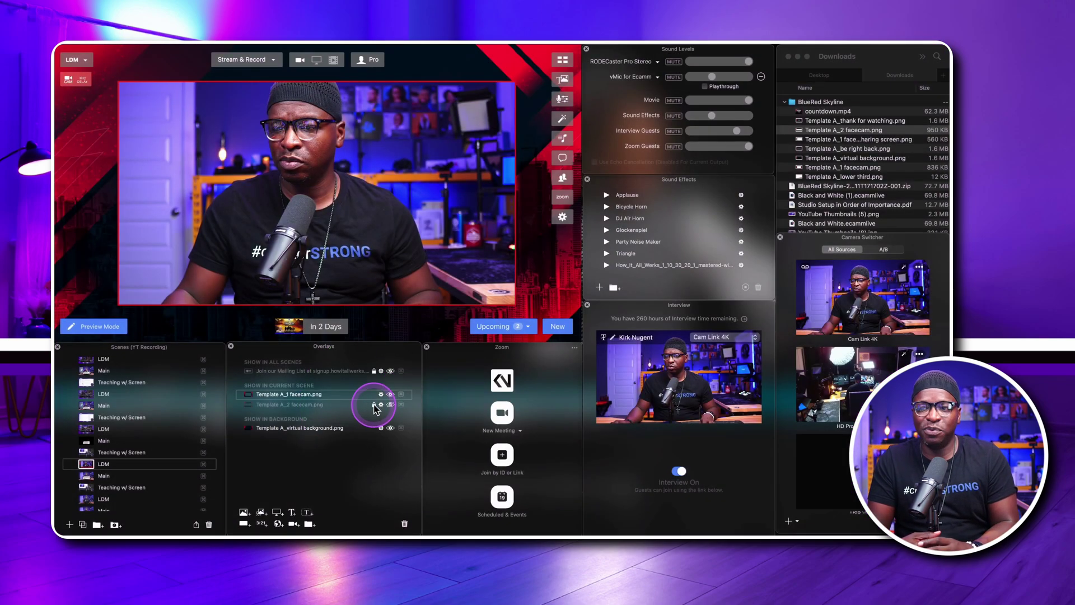
click(391, 394)
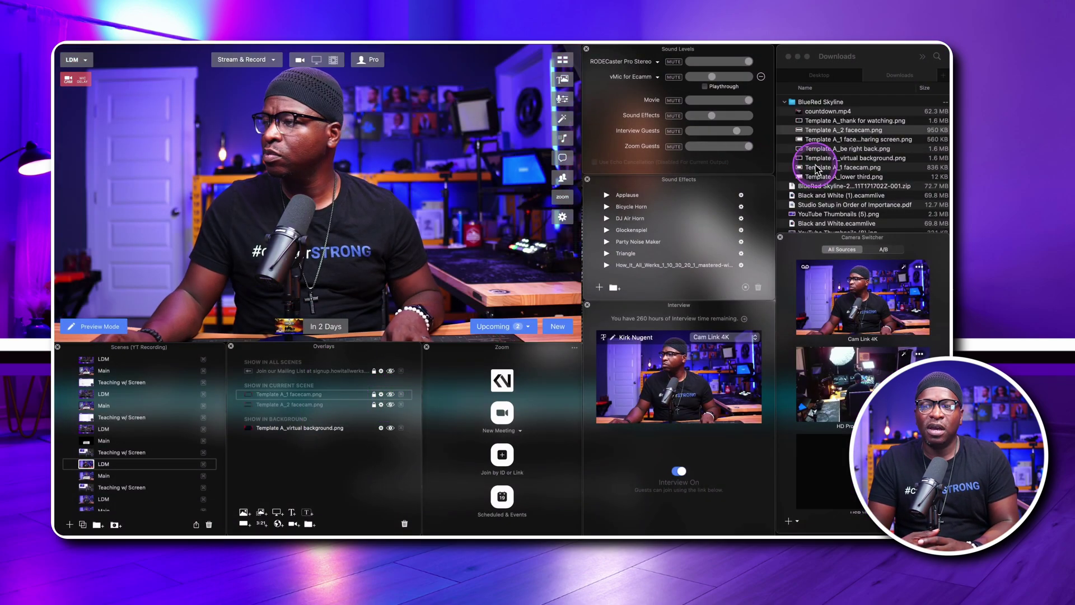
drag(274, 399, 287, 385)
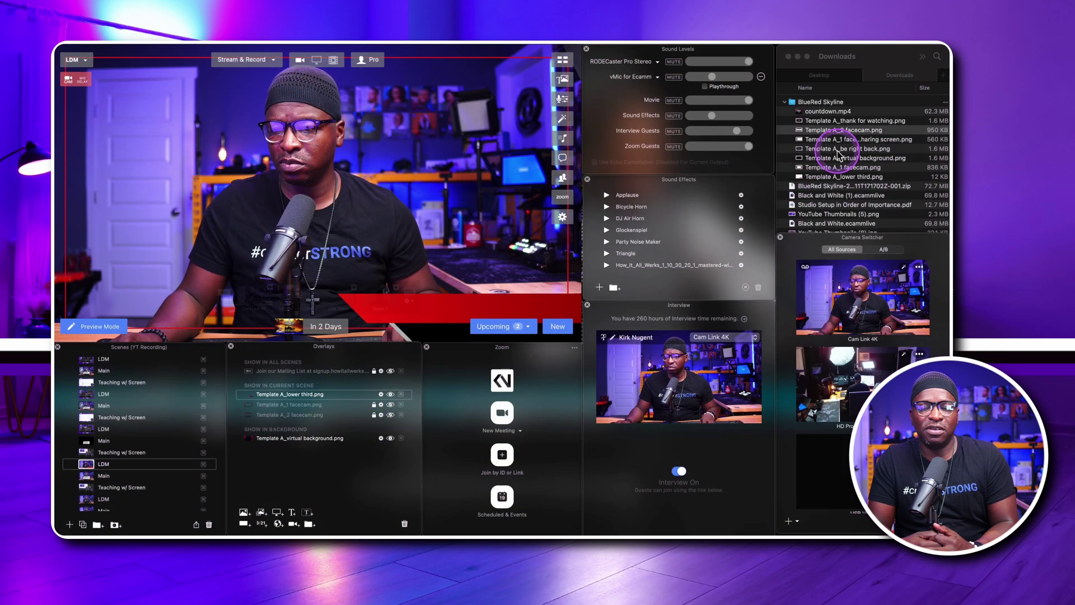
Add Template A_be right back.png to the current scene, toggle its visibility several times, and leave it hidden.
click(858, 149)
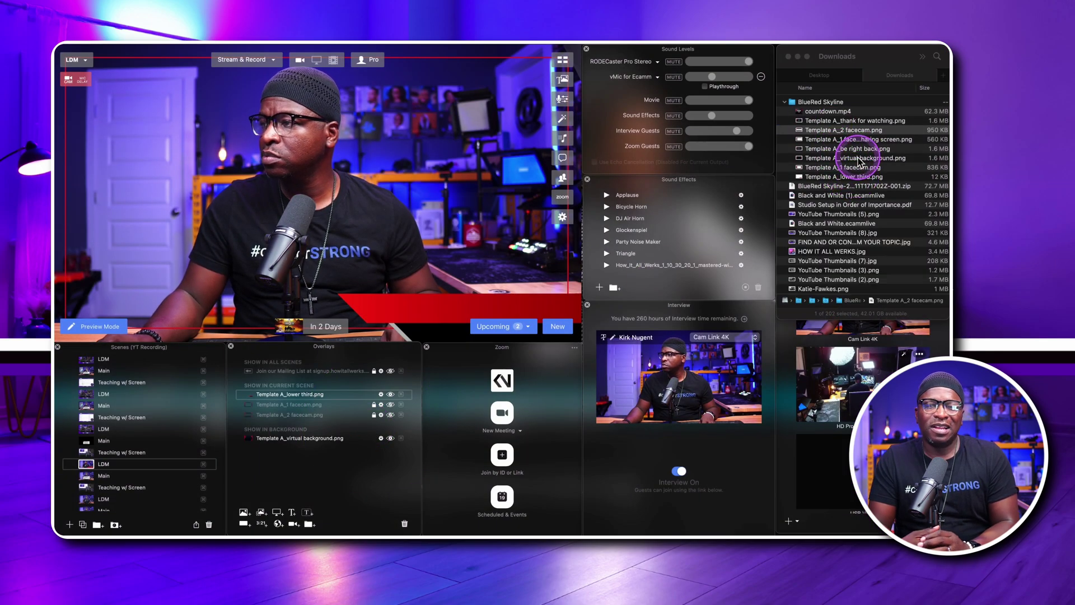
drag(802, 194, 306, 388)
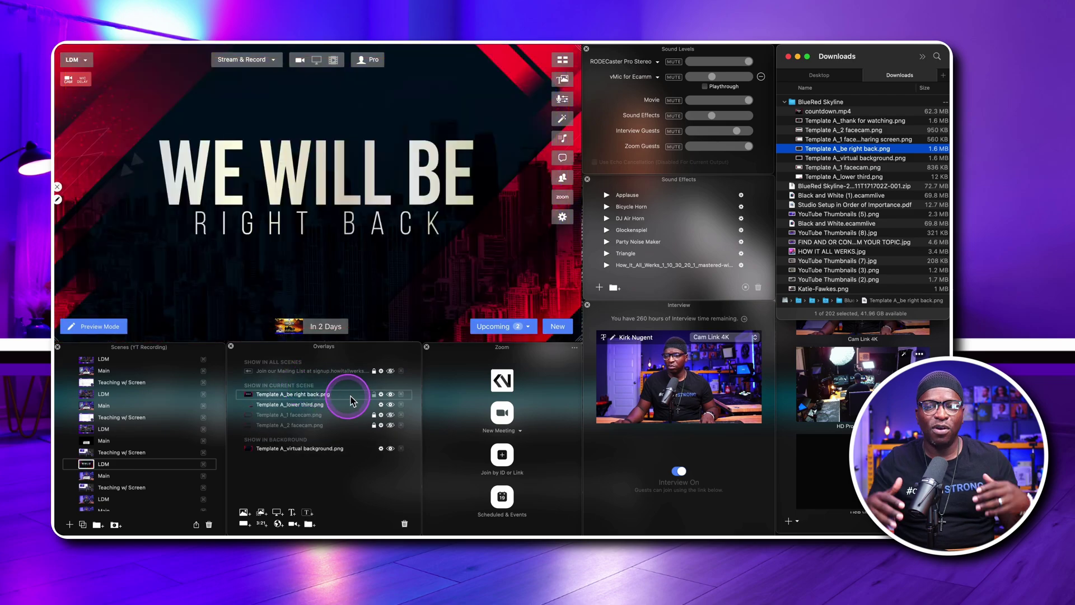
click(393, 394)
click(393, 394)
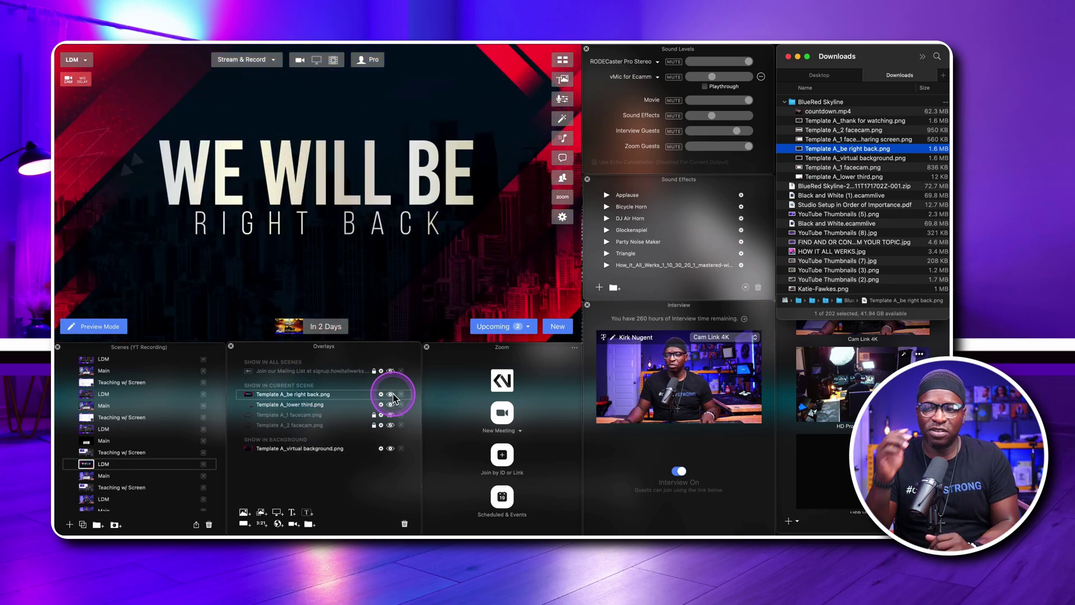
click(393, 394)
click(393, 394)
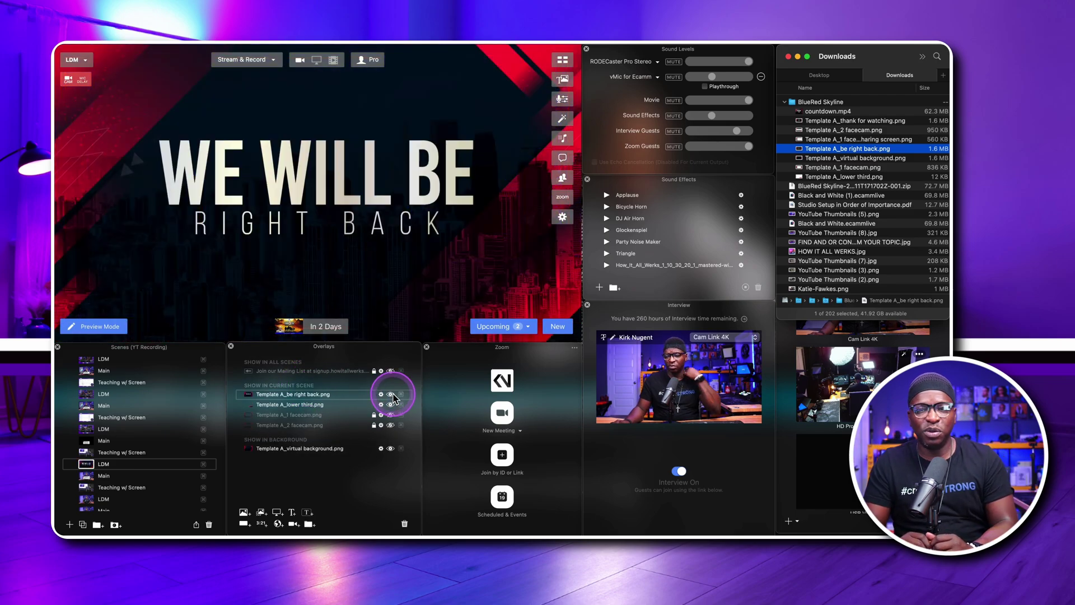
click(393, 394)
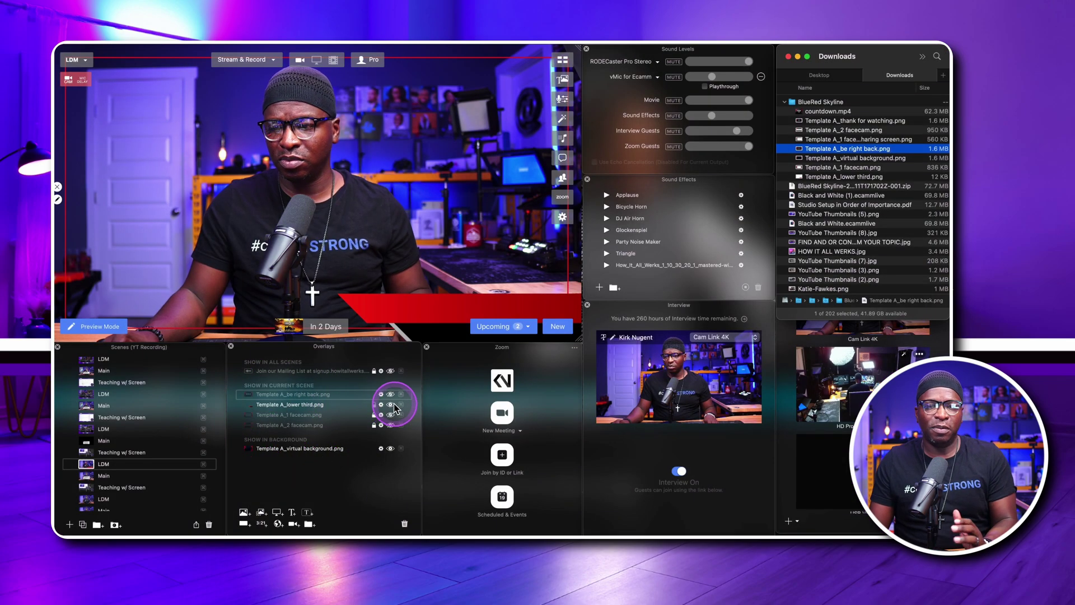
Toggle the Template A_lower third.png and Template A_1 facecam.png overlays in turn, leave both hidden, and show Template A_2 facecam.png.
click(390, 404)
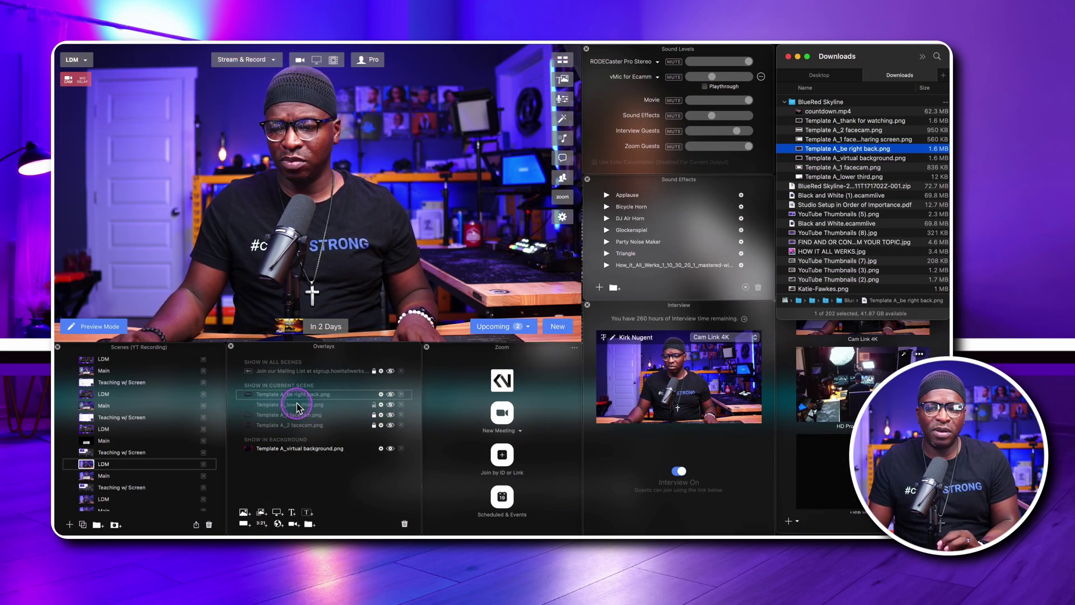
click(390, 405)
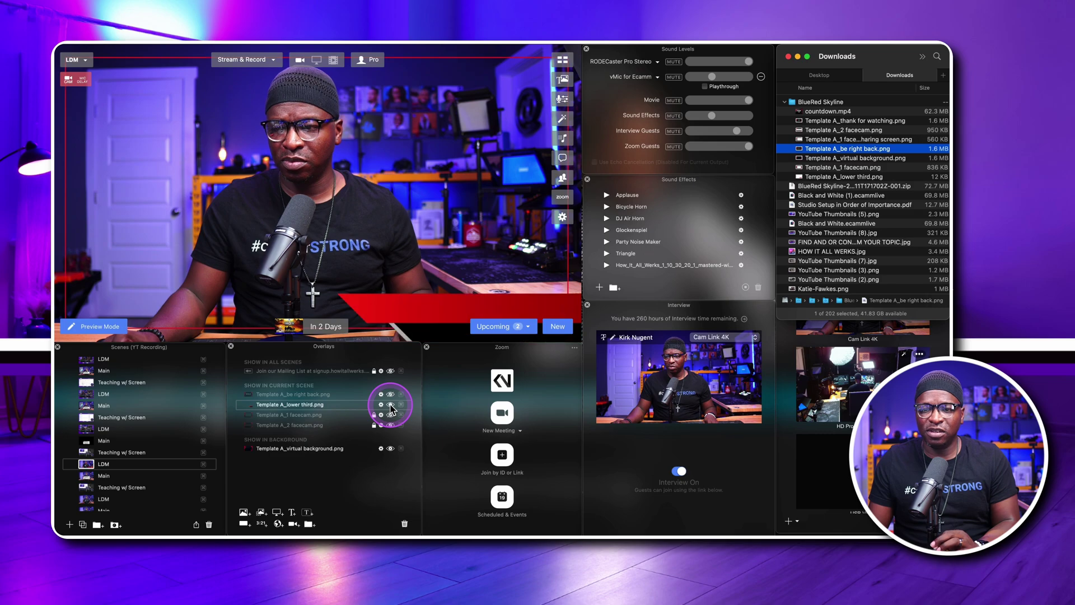
click(390, 404)
click(390, 415)
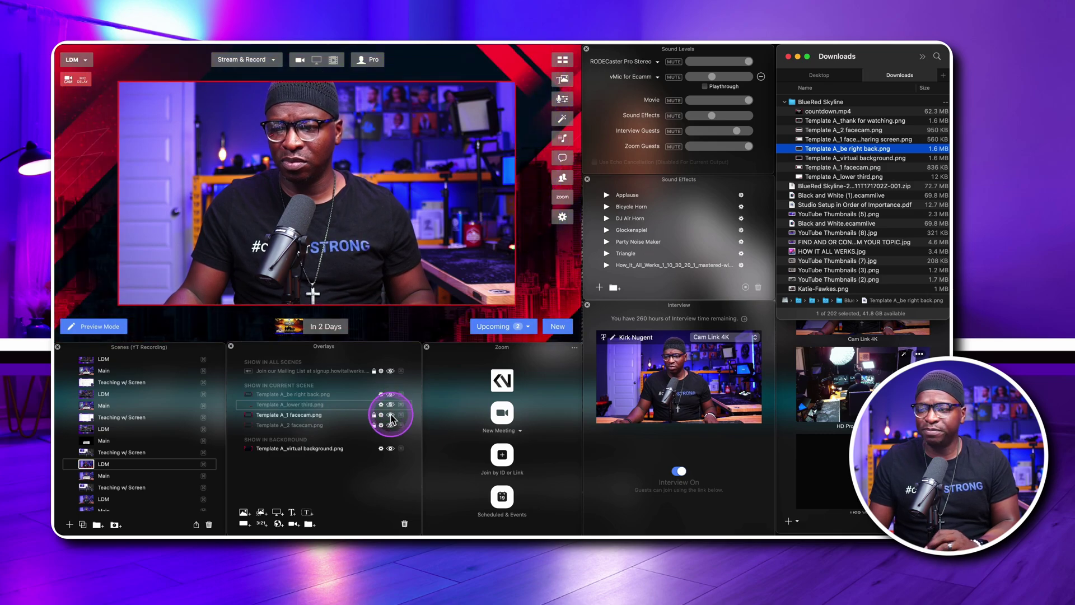
click(391, 416)
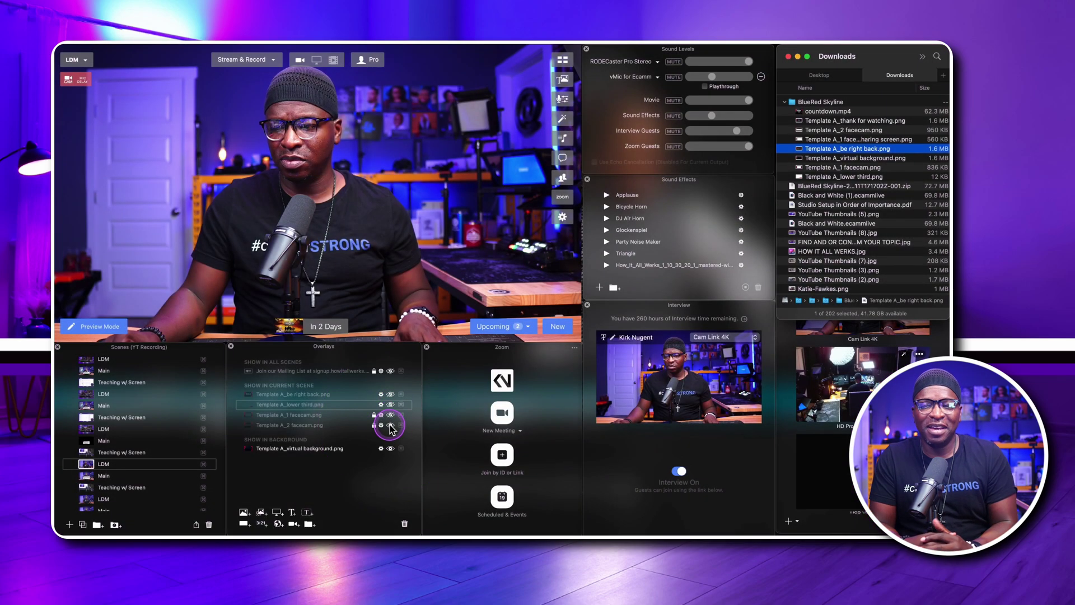
click(391, 425)
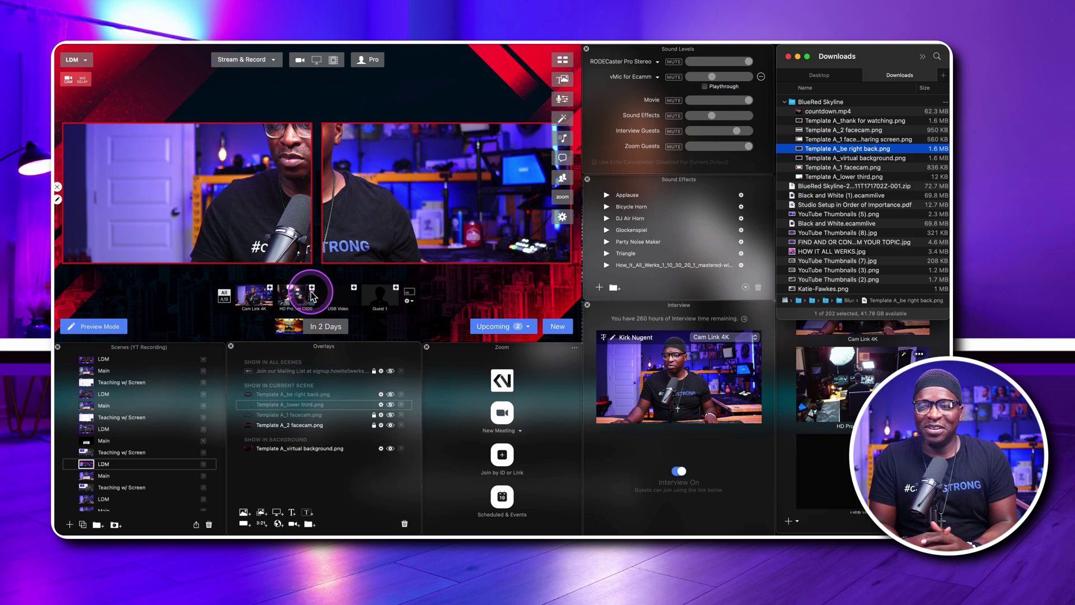
Bring the HD Pro C920 camera into the two-camera layout of the current scene.
click(312, 295)
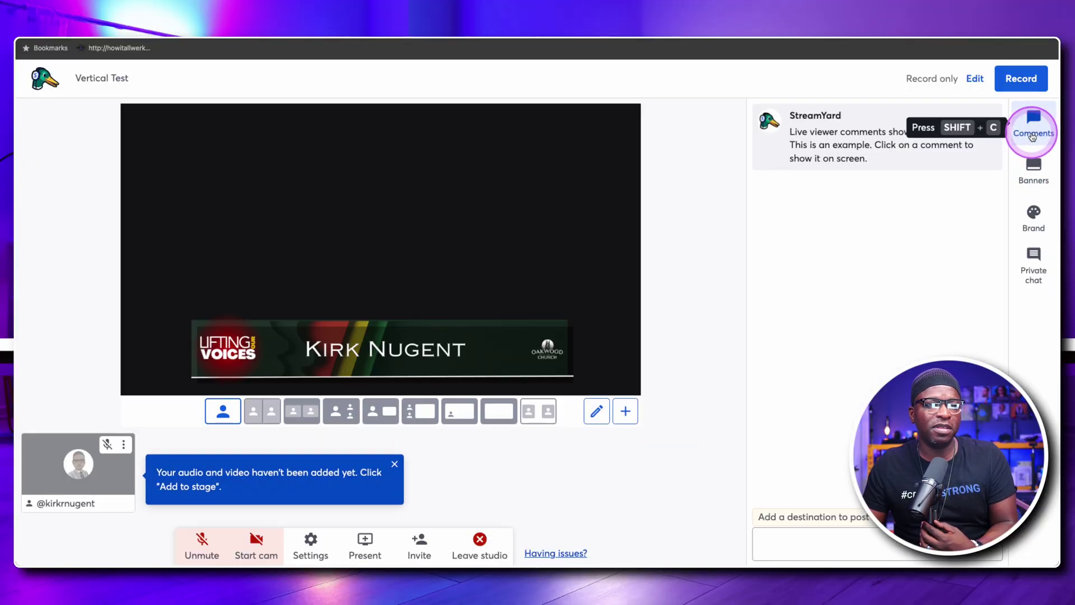
In StreamYard, show the sample viewer comment on the stage, check the brand theme settings, and return to the comments.
click(909, 148)
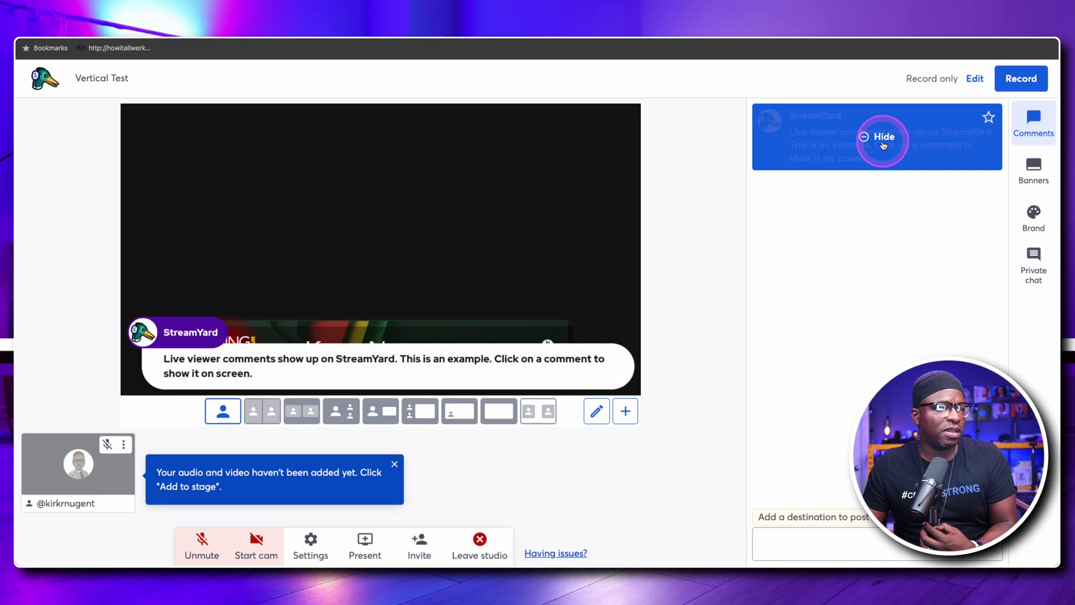
click(1042, 227)
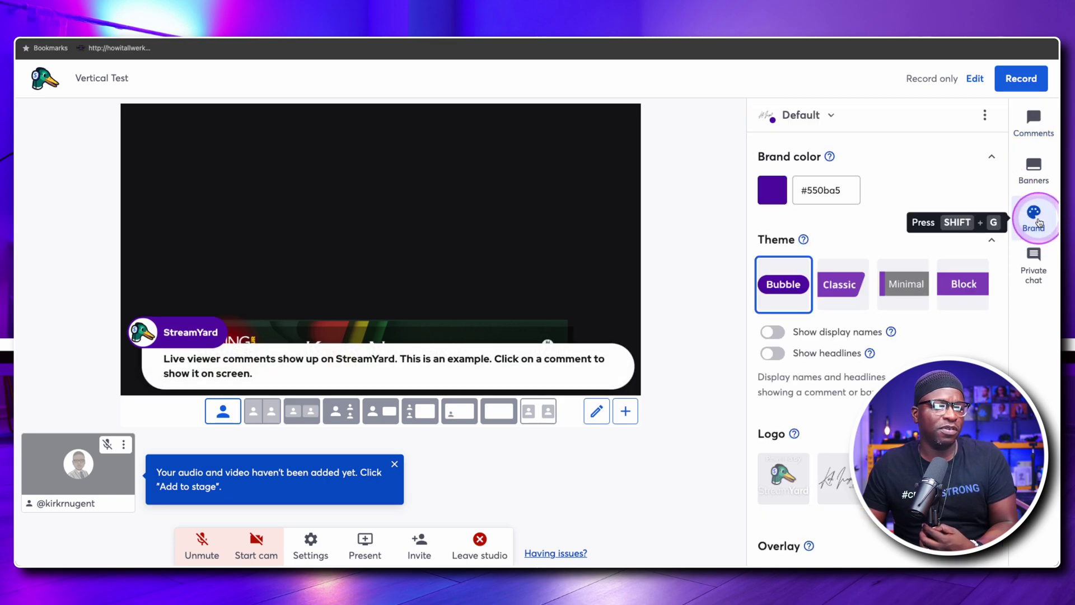
click(1040, 223)
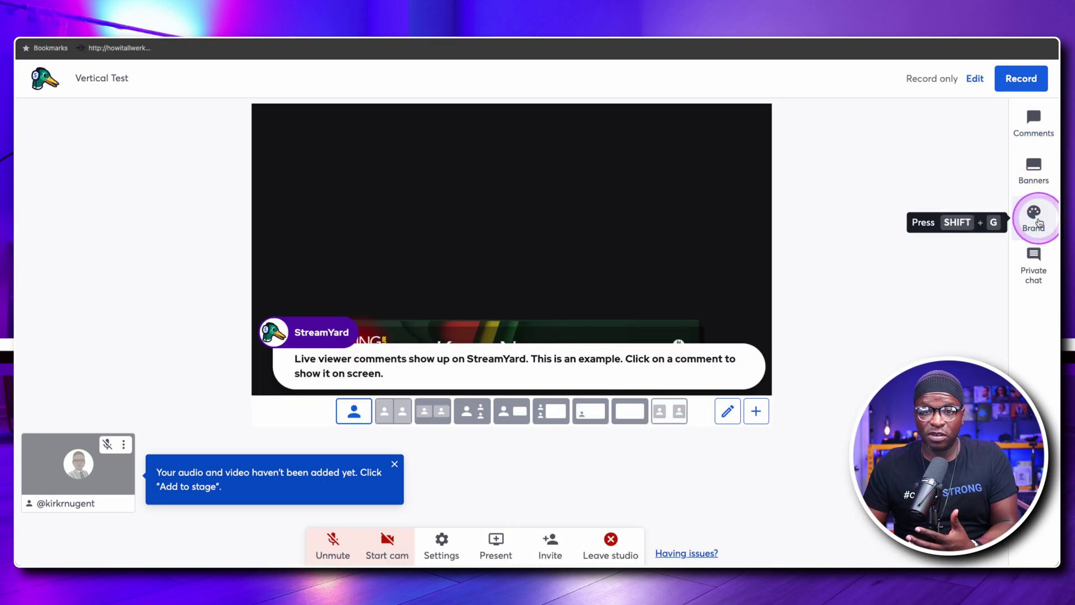
click(1037, 131)
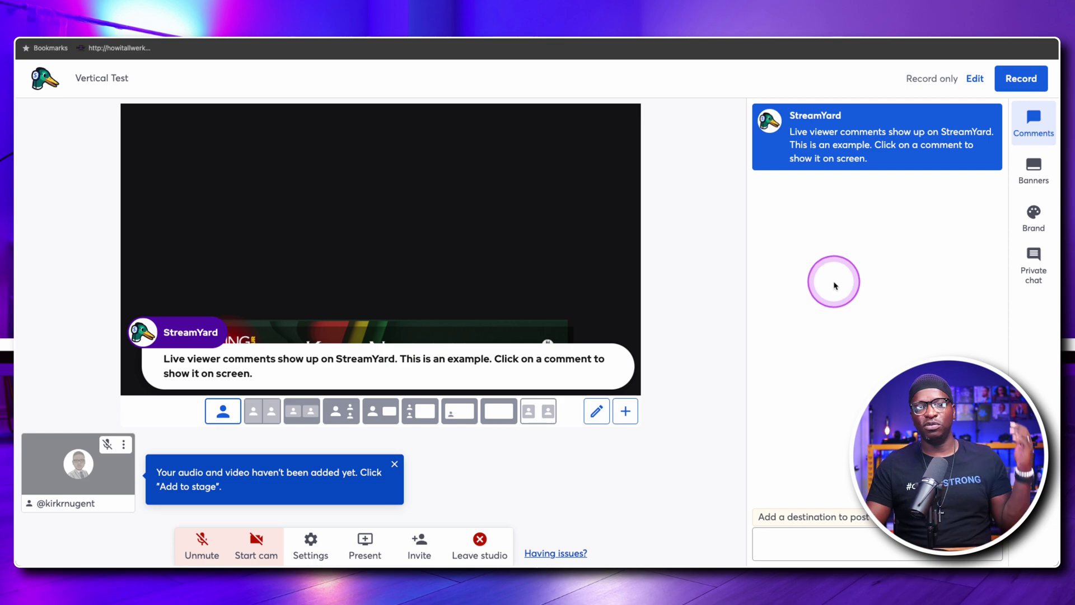
Star the sample comment, check it among the starred comments, and unstar and hide it in the live comments.
mouse_move(913, 139)
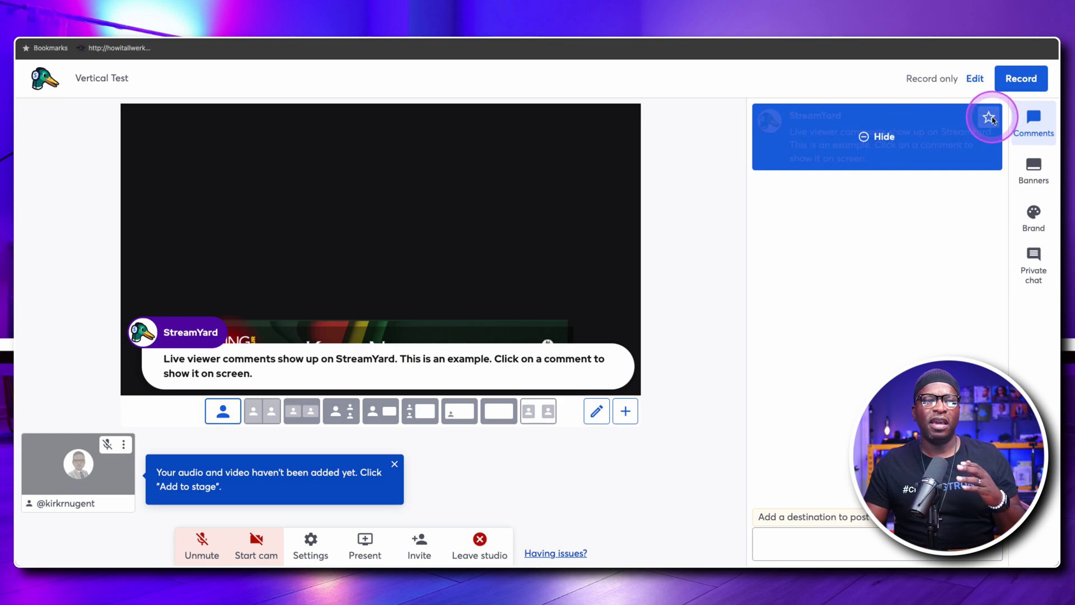
click(990, 119)
click(930, 118)
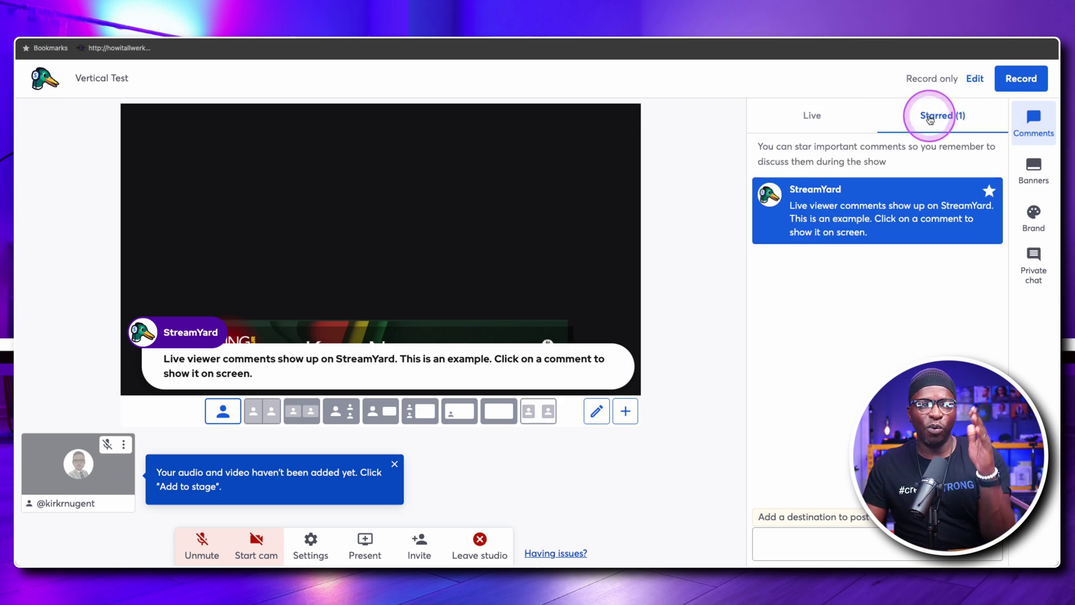
click(812, 116)
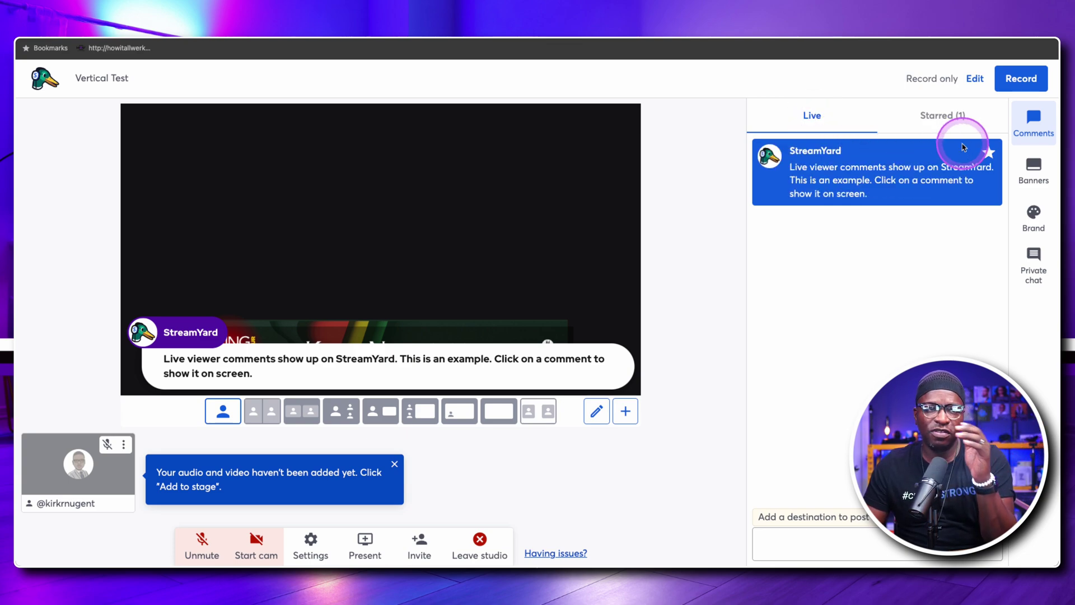
click(989, 153)
click(898, 157)
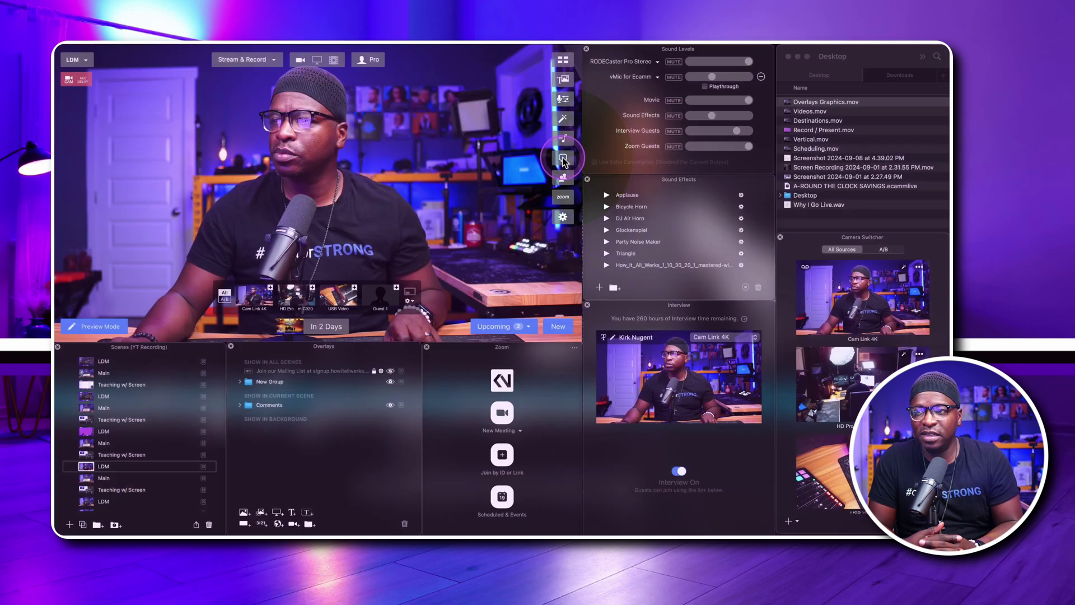
In Ecamm Live, open the live comments, view the favorites, and return to all comments.
click(563, 160)
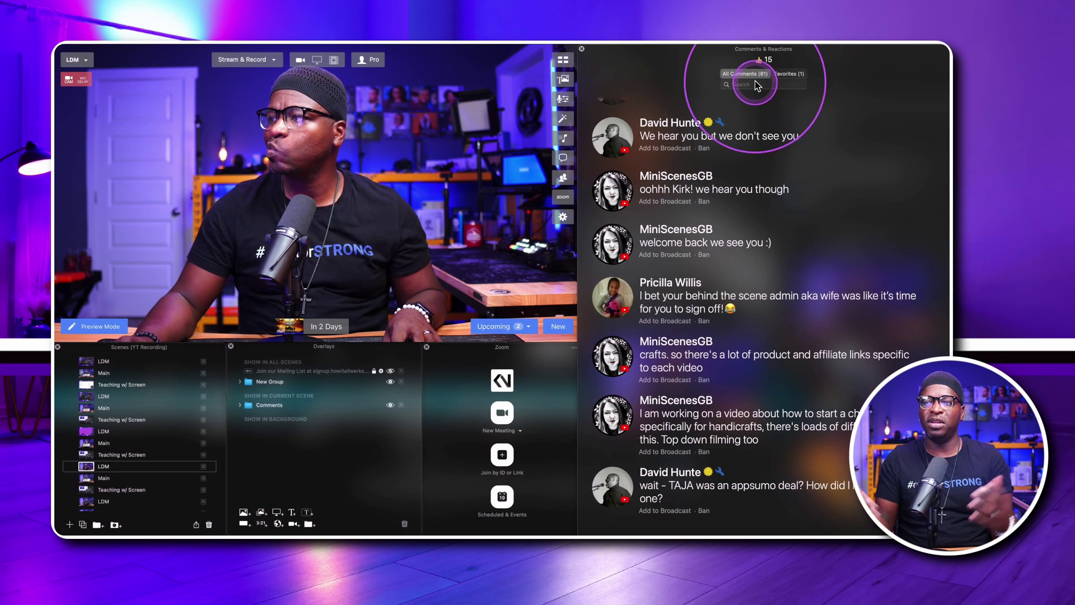
click(794, 78)
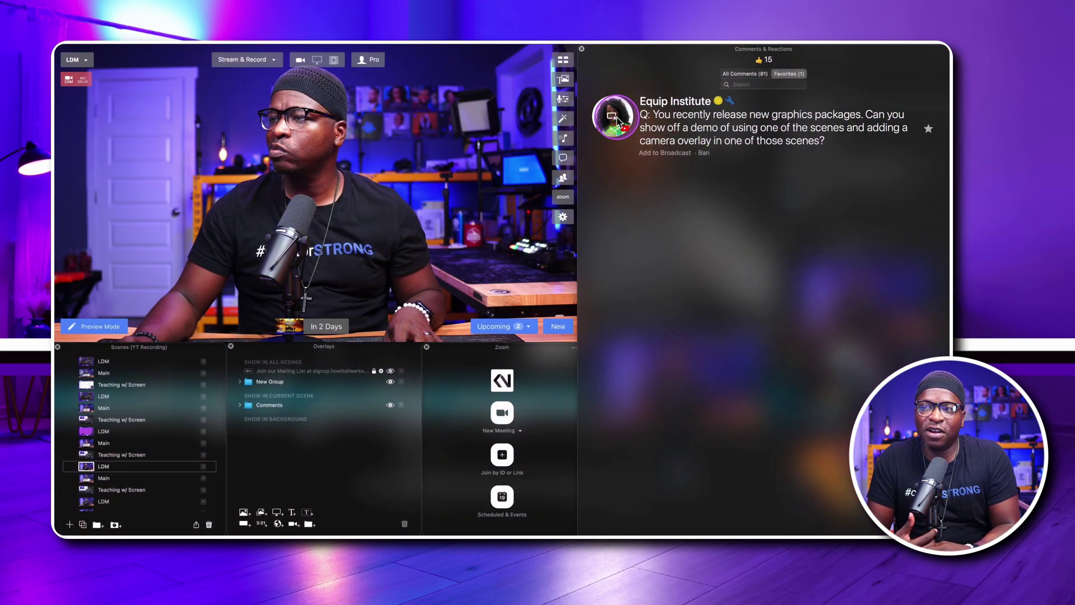
click(754, 75)
Add the viewer comment about always seeing the value in the Ecamm product to the broadcast.
scroll(708, 207, up, 5)
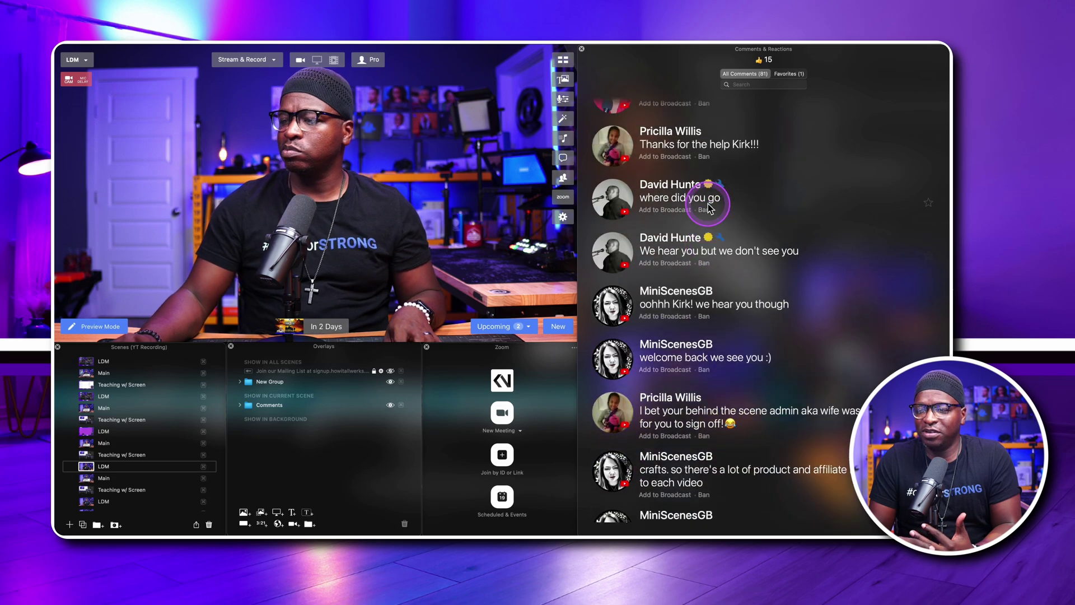
scroll(650, 208, up, 10)
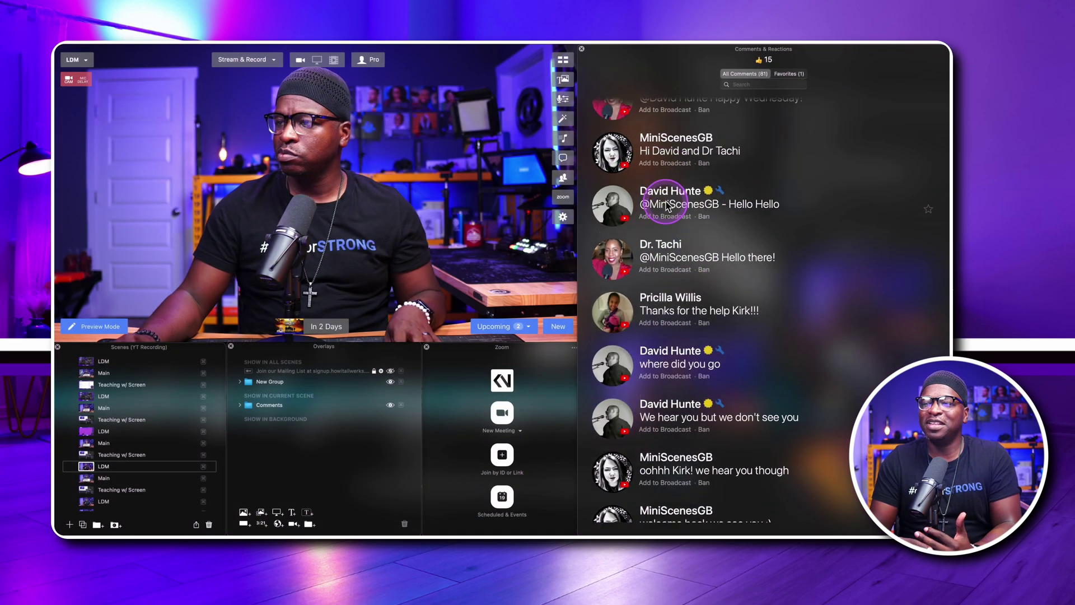
scroll(666, 202, up, 15)
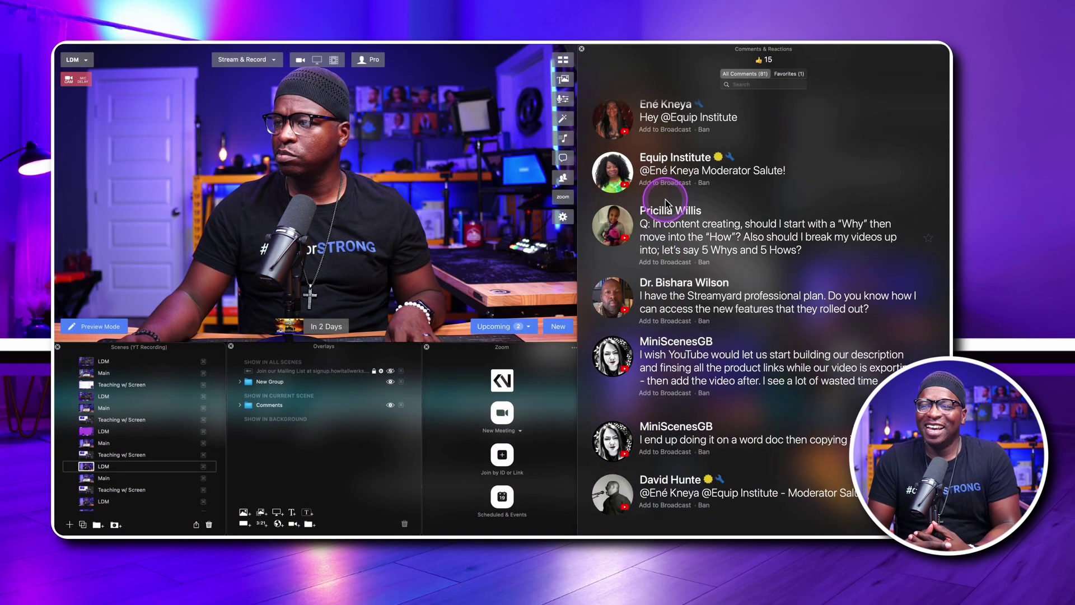
scroll(666, 202, up, 15)
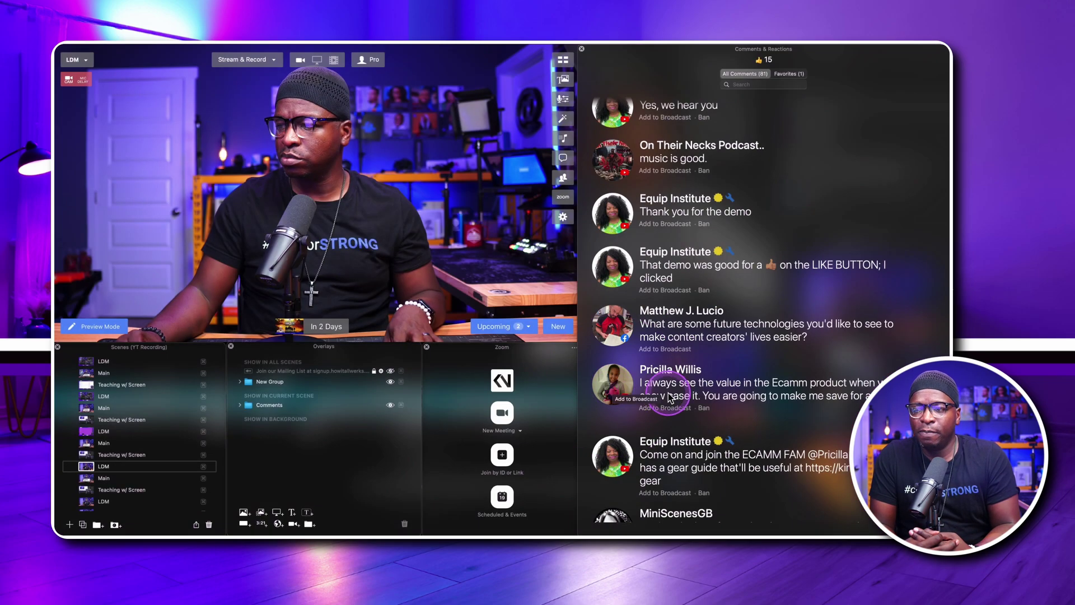
click(612, 384)
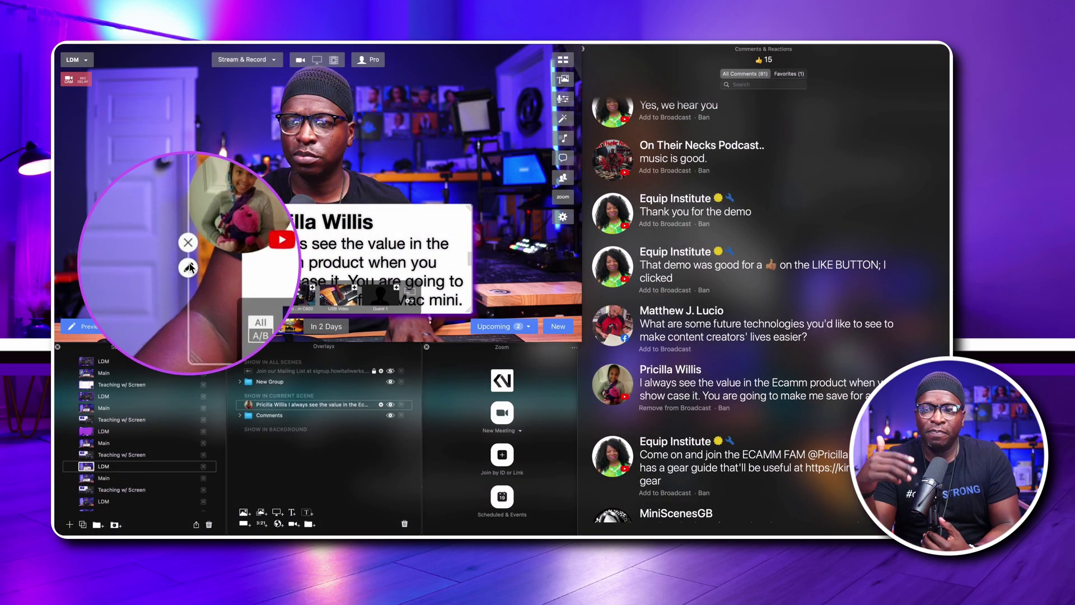
Review the comment overlay's transition options, keep Fly In From Bottom, and close the overlay settings.
click(189, 265)
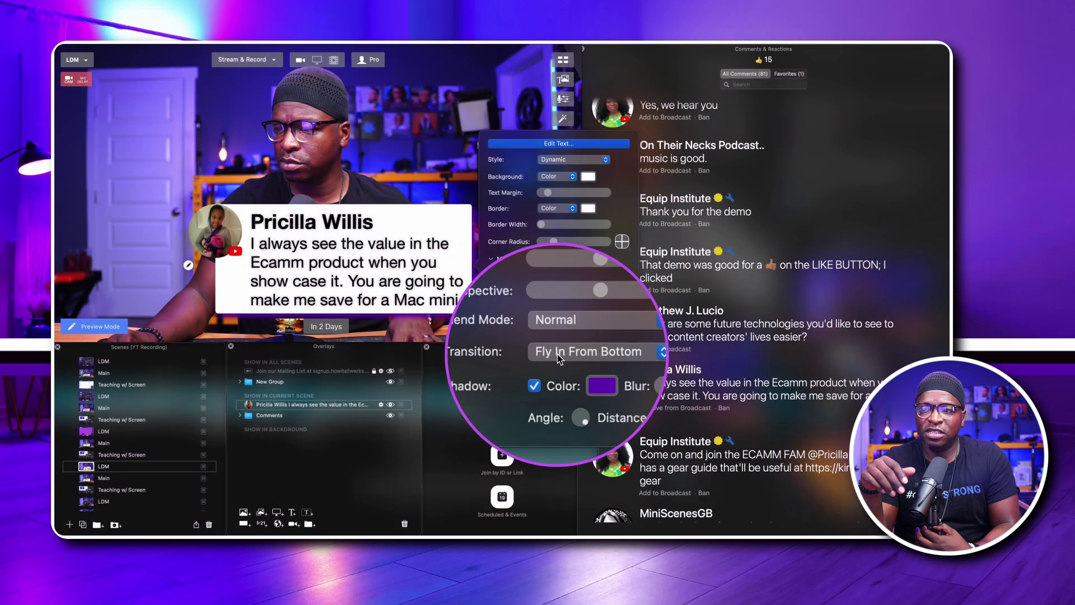
click(560, 353)
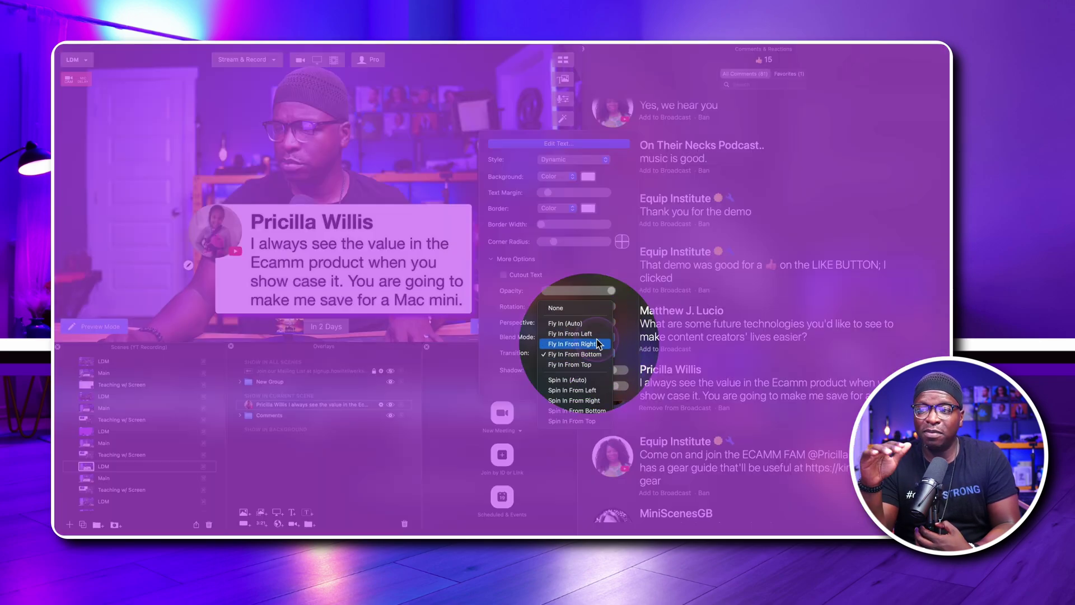
click(575, 353)
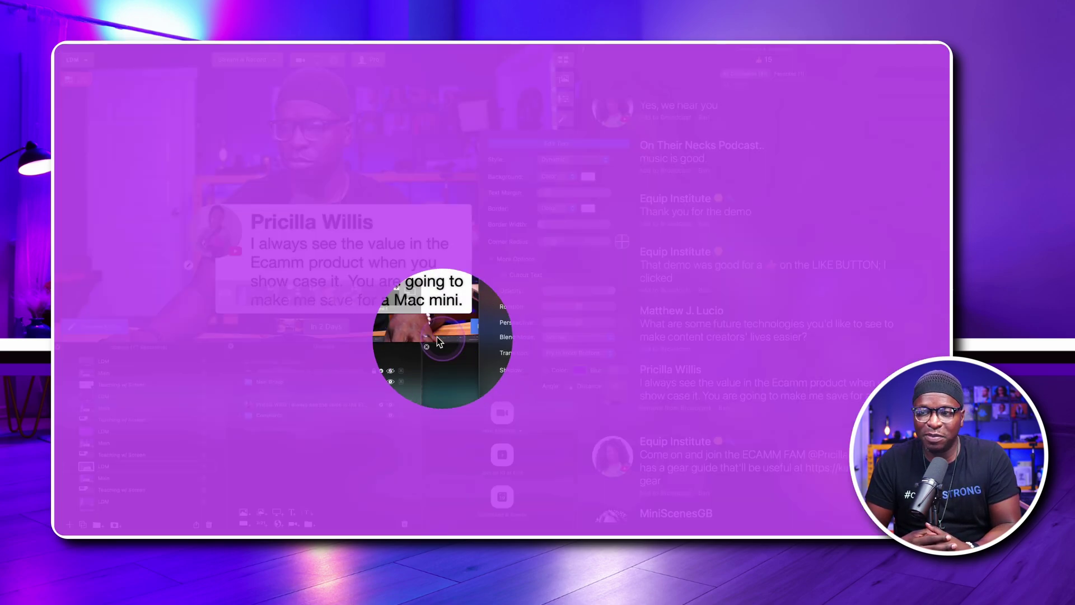
mouse_move(434, 313)
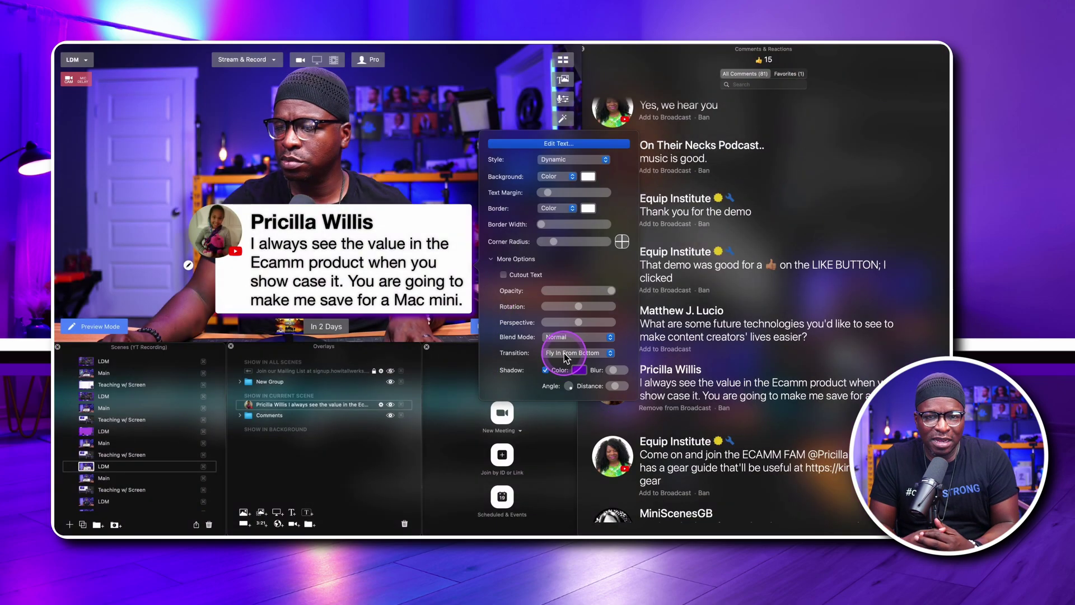
mouse_move(184, 269)
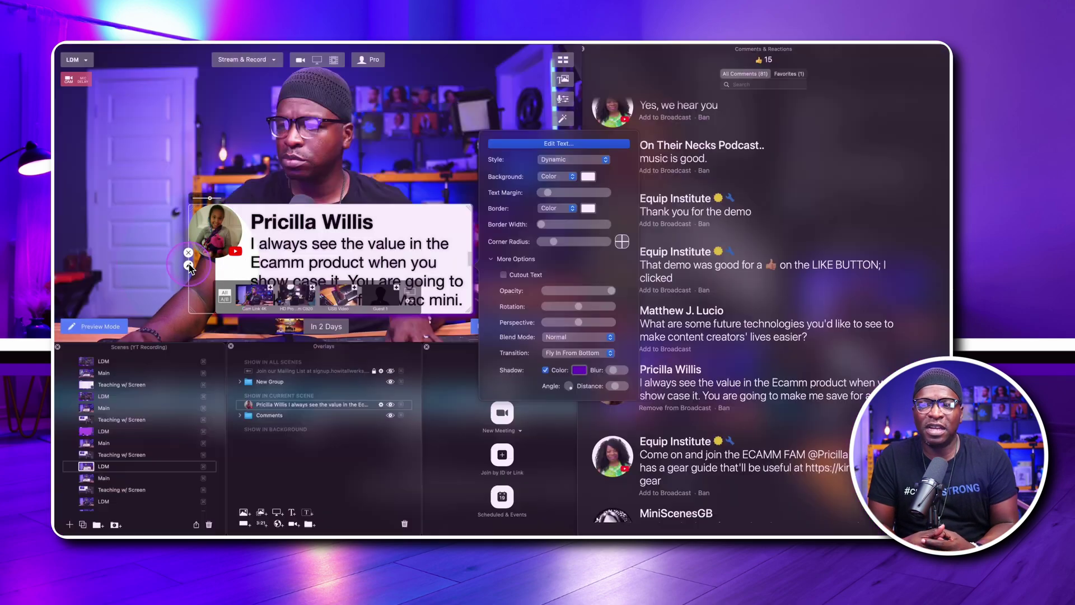
click(189, 268)
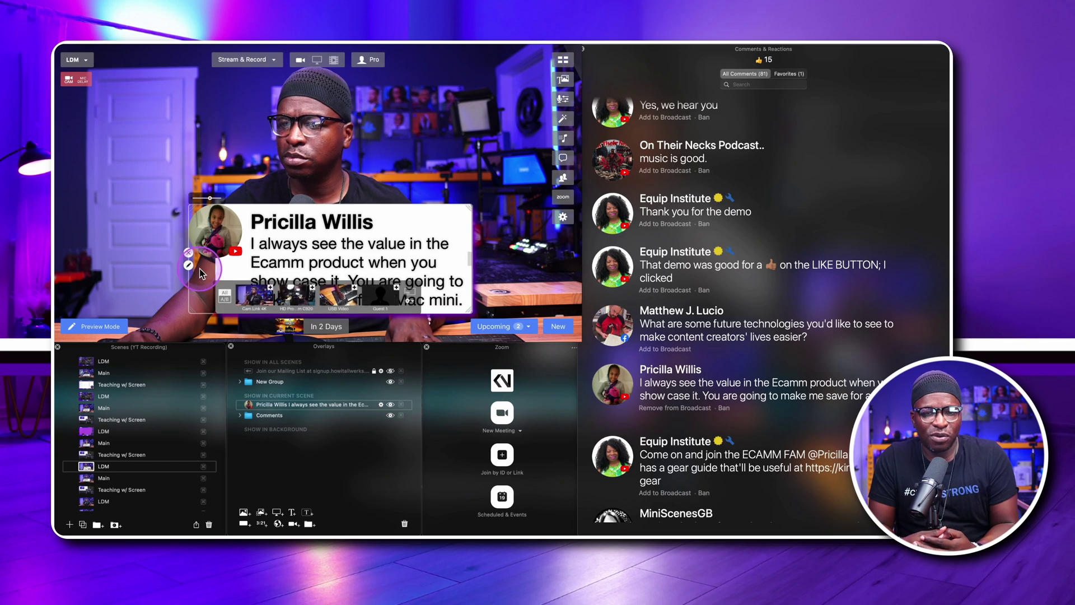
Examine the font and size options in the comment overlay's text editor and cancel without changes.
click(189, 267)
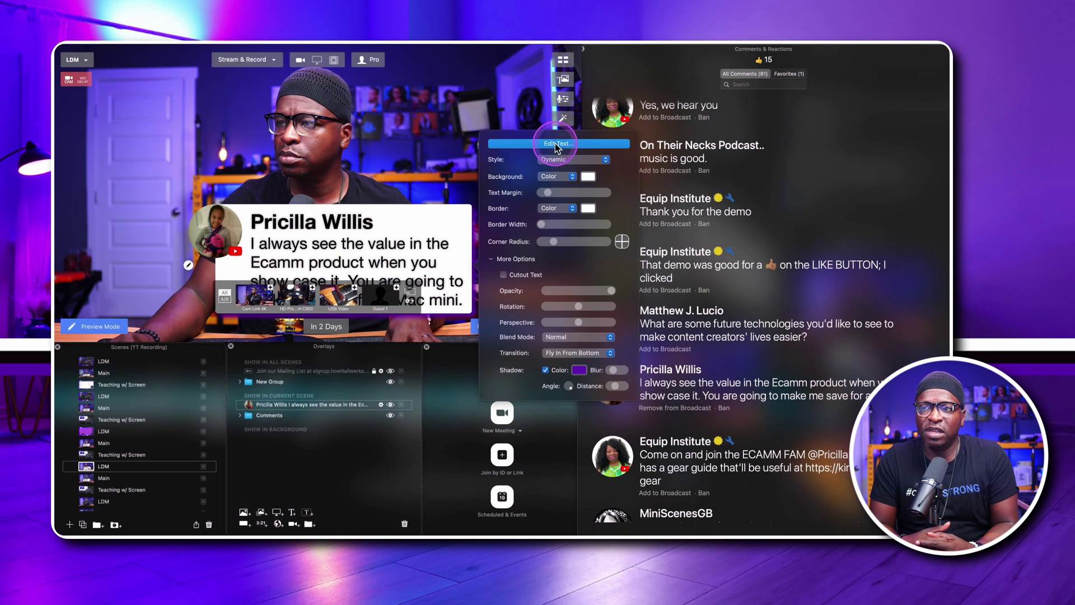
click(556, 144)
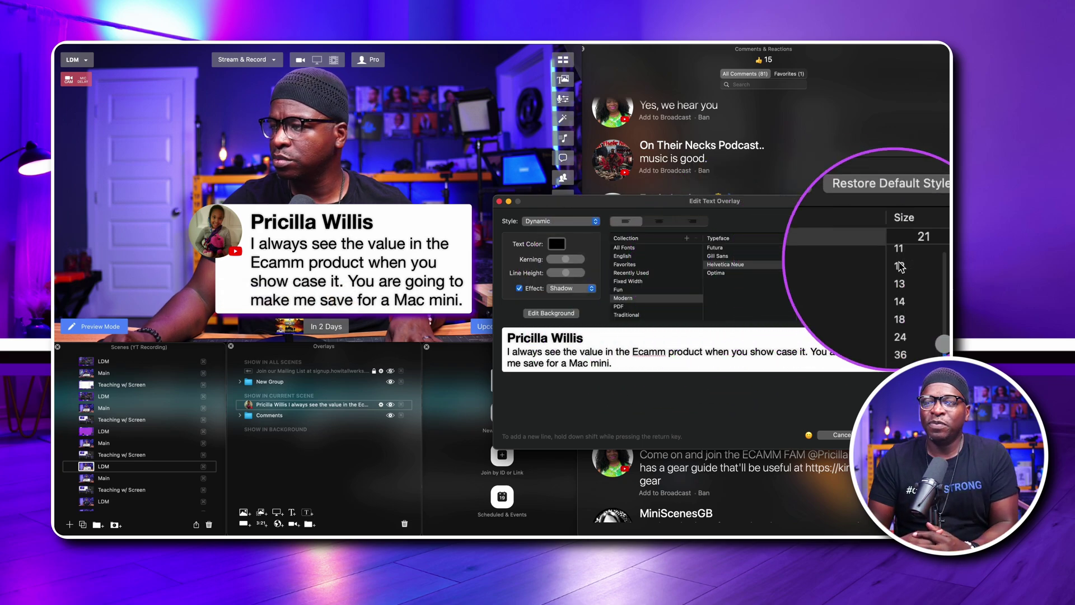
click(768, 343)
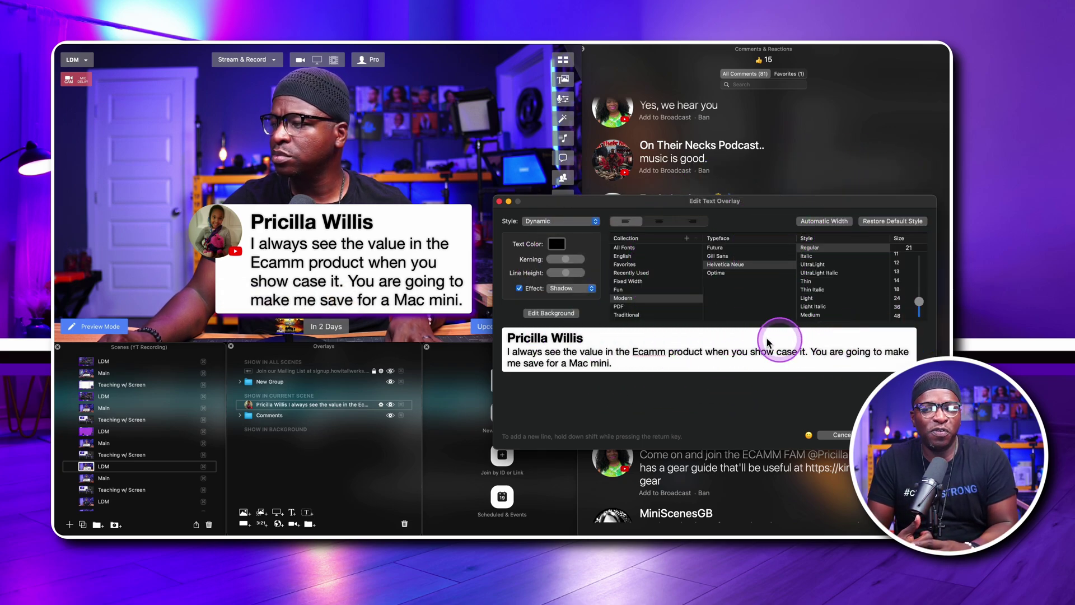
click(843, 436)
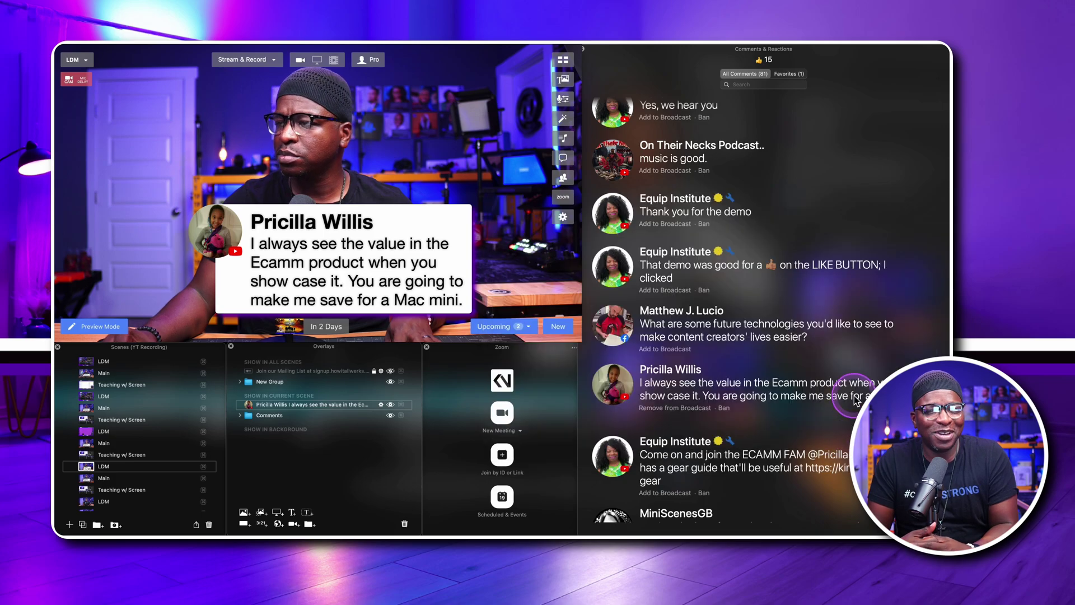
Show several other viewer comments on the broadcast in turn, ending with Equip Institute's gear guide comment, and remove that one.
click(618, 221)
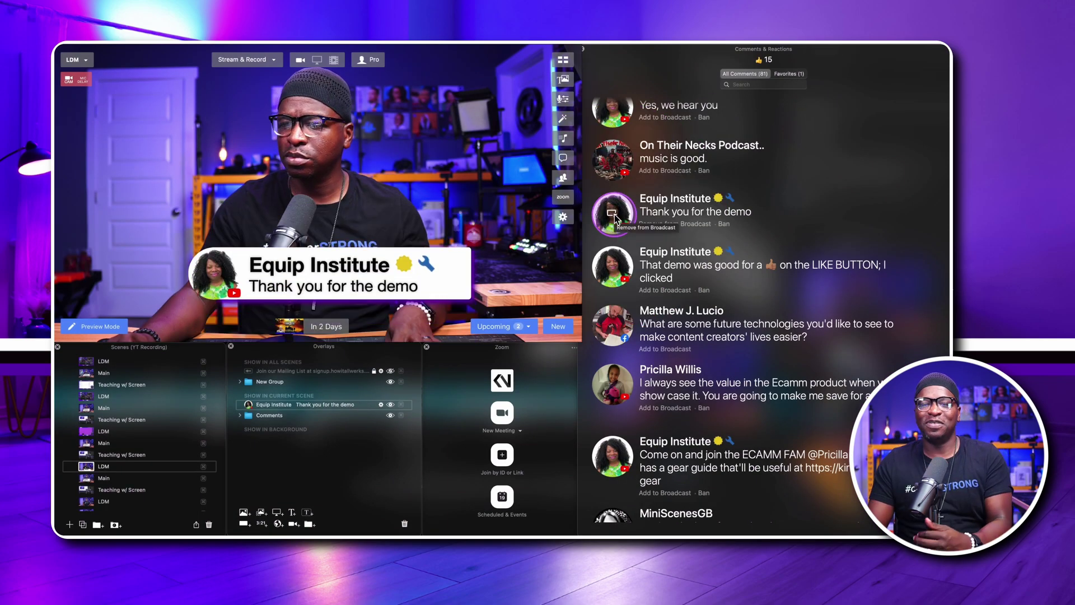
click(611, 325)
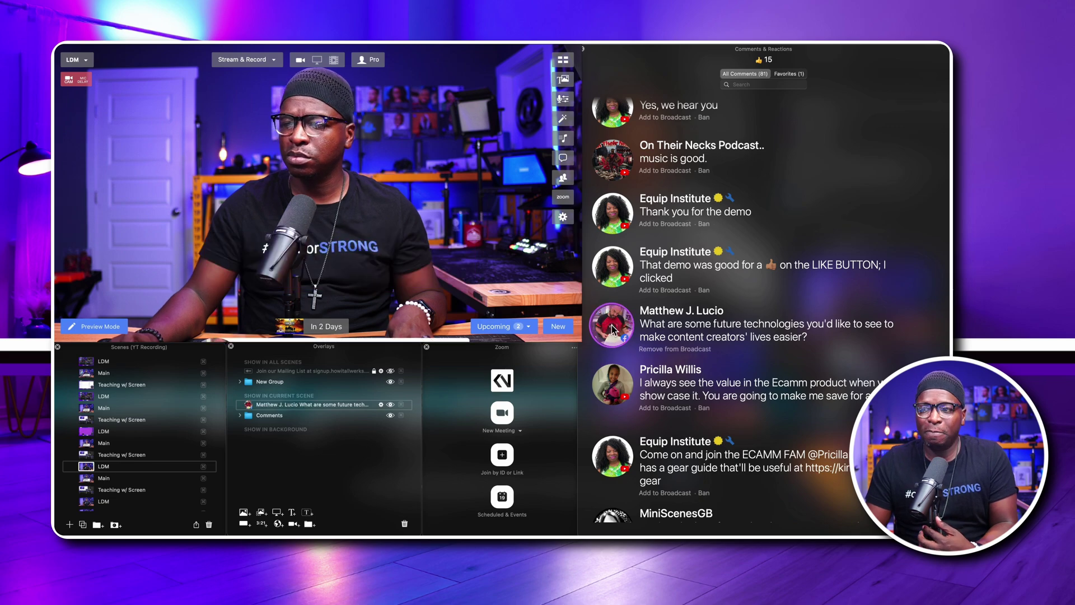
click(613, 387)
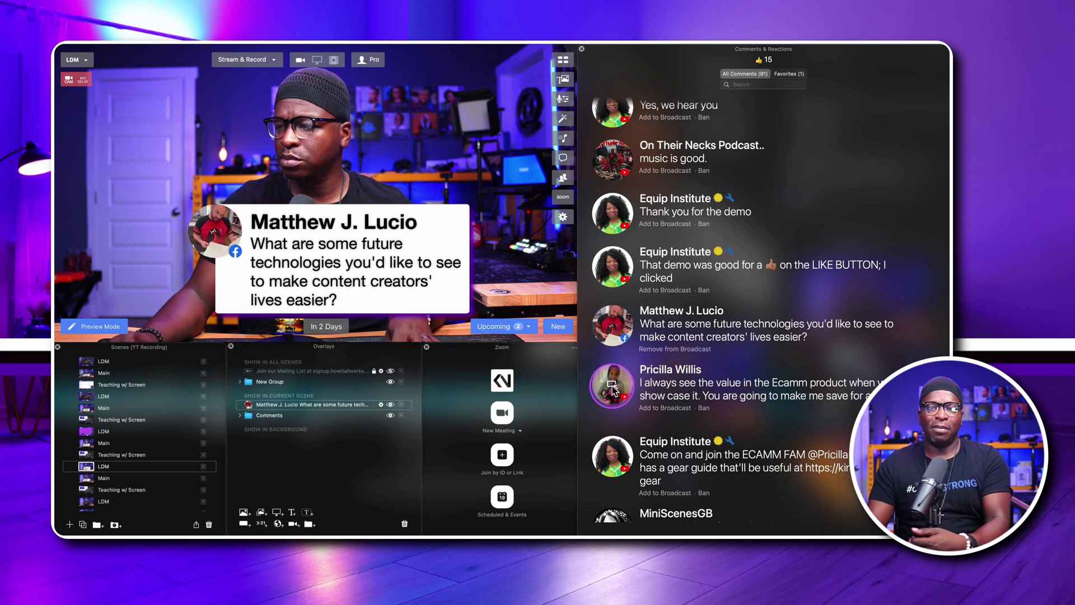
click(611, 458)
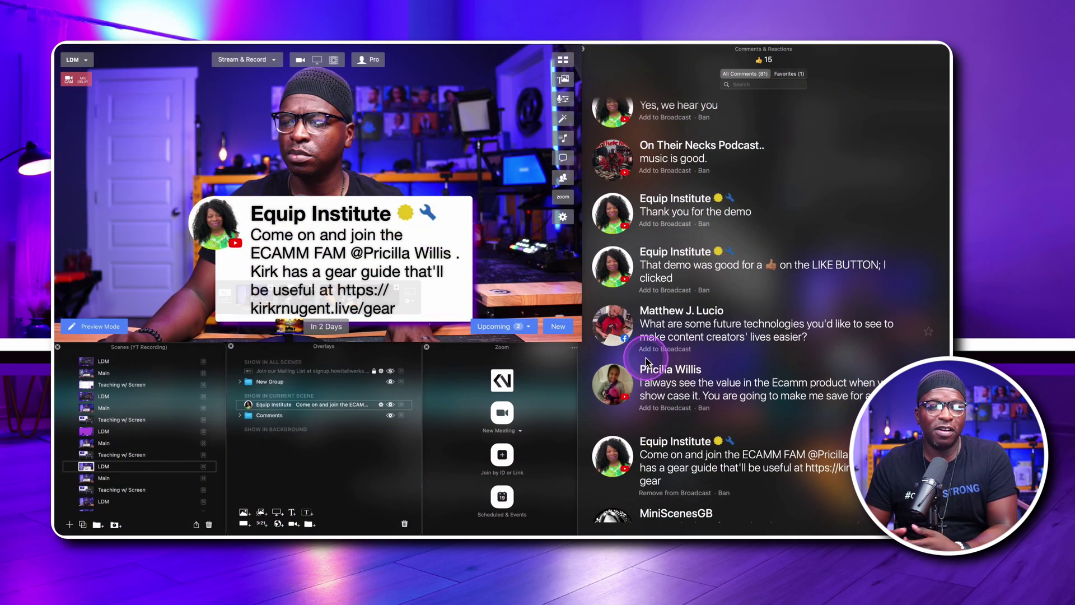
click(613, 460)
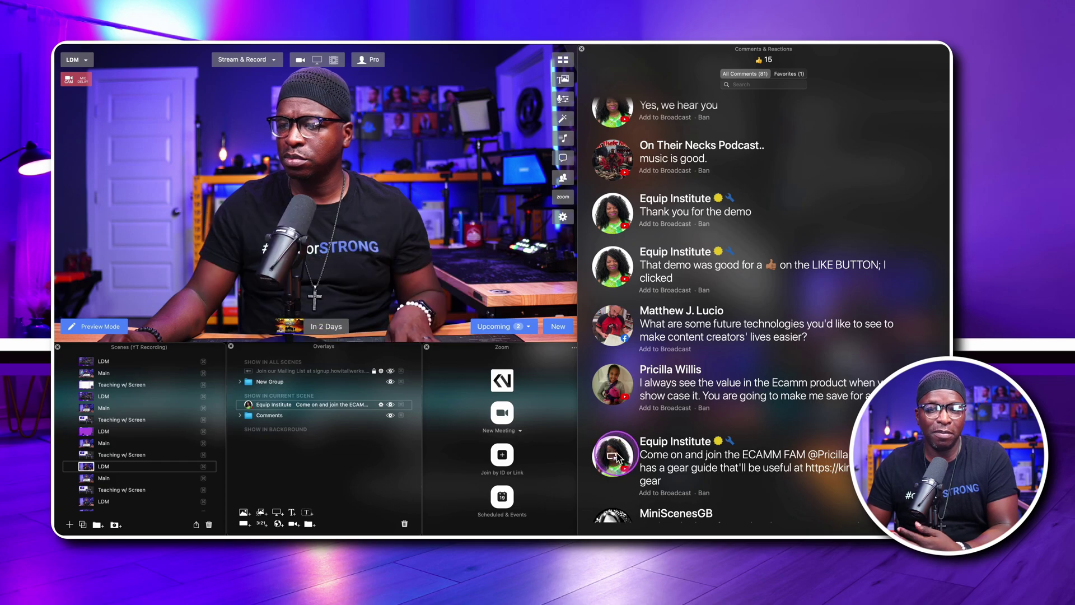
Toggle the visibility of the "Gotta have Live Comment..." overlay in the Comments folder and collapse the folder.
click(240, 415)
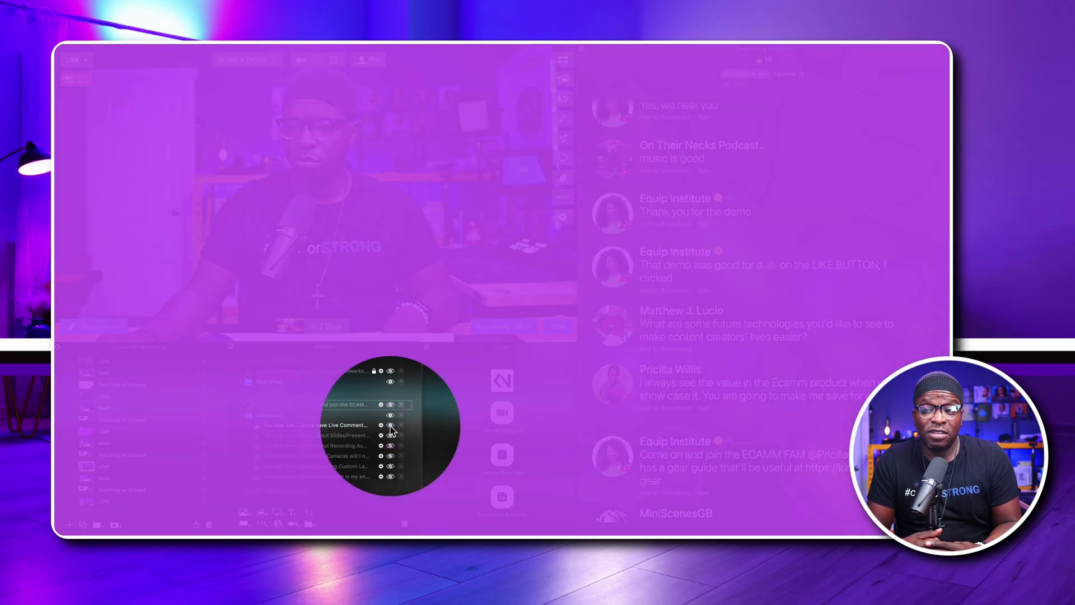
click(391, 425)
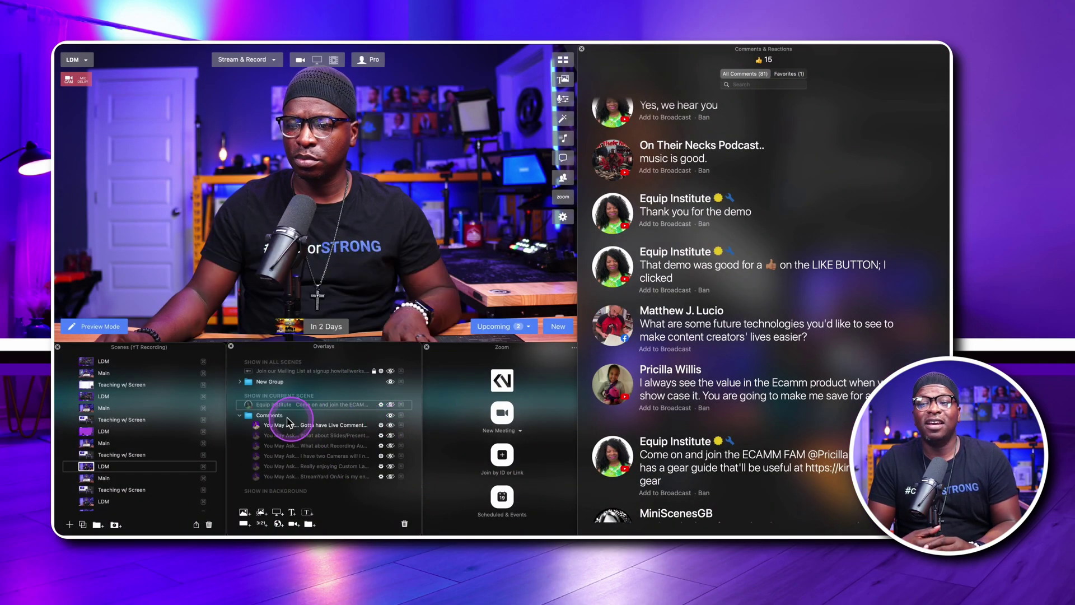
click(240, 416)
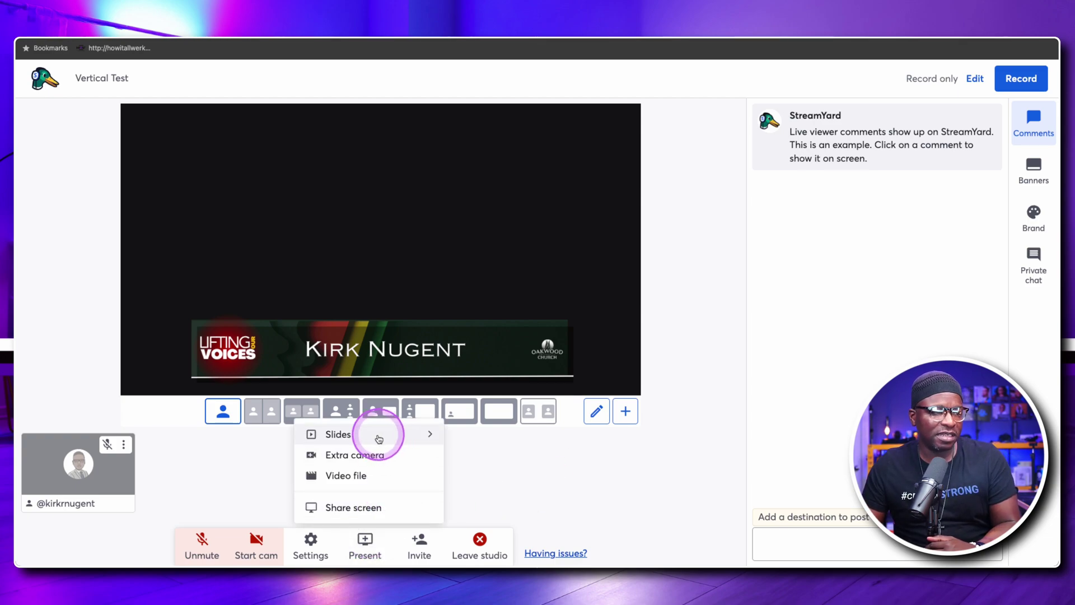
Add the saved Studio Setup slide deck as a presentation source and put it on the stage.
click(379, 435)
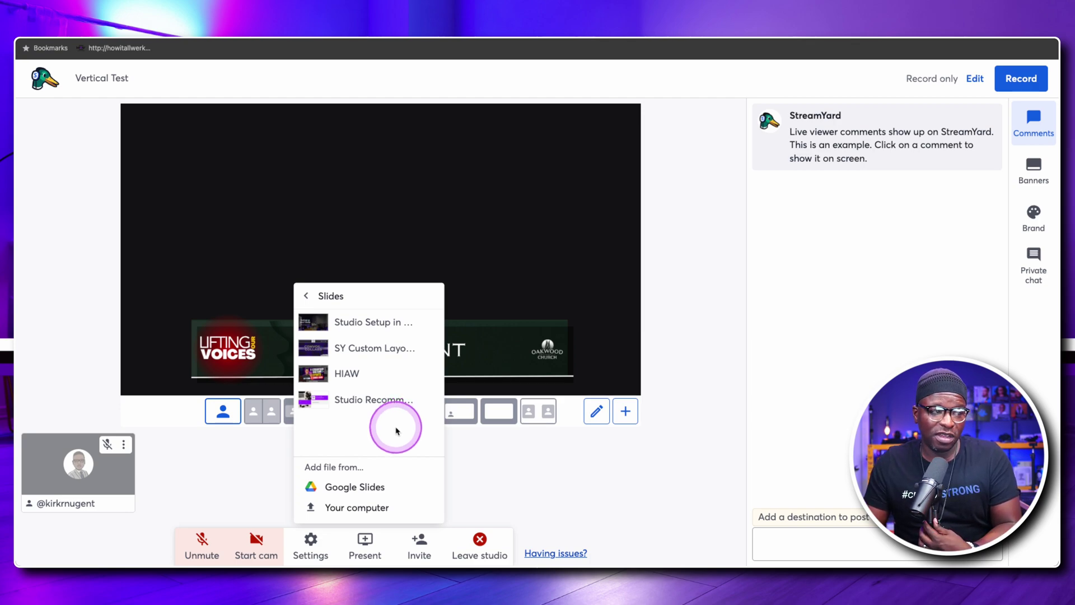
click(366, 324)
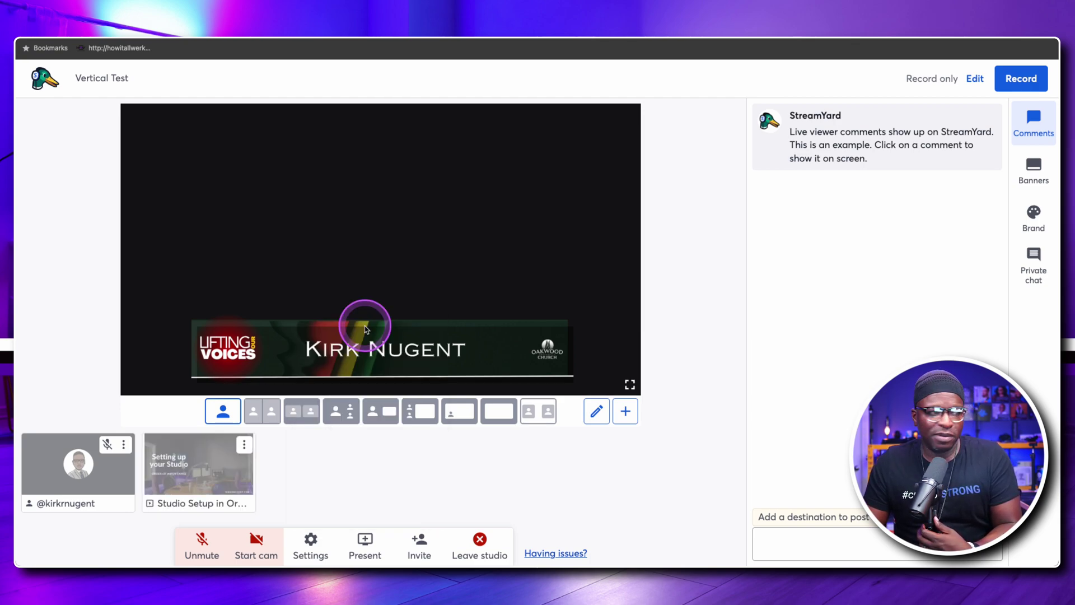
mouse_move(220, 449)
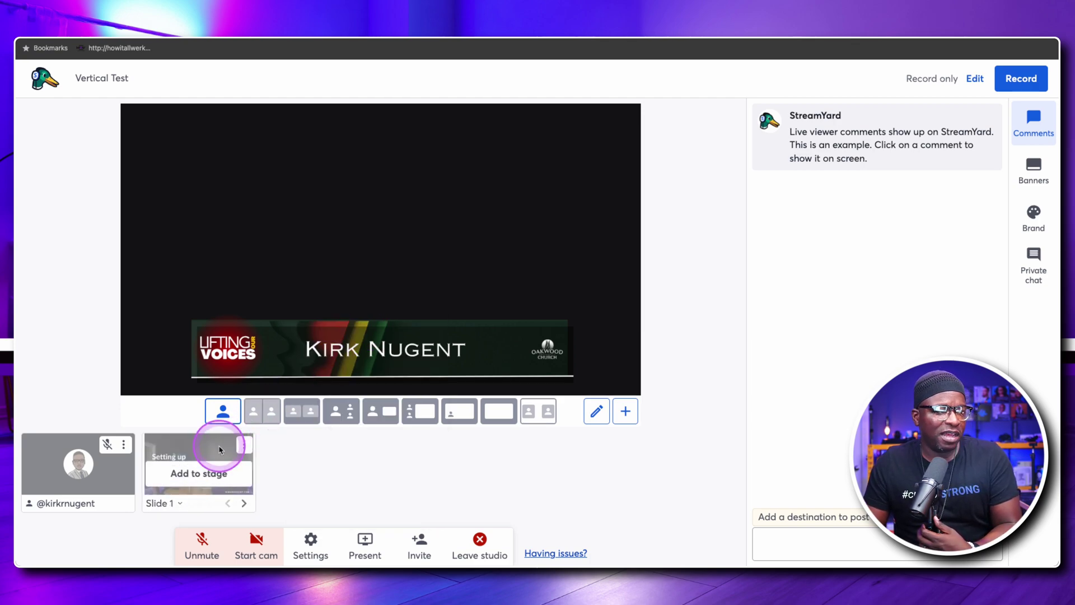
click(195, 472)
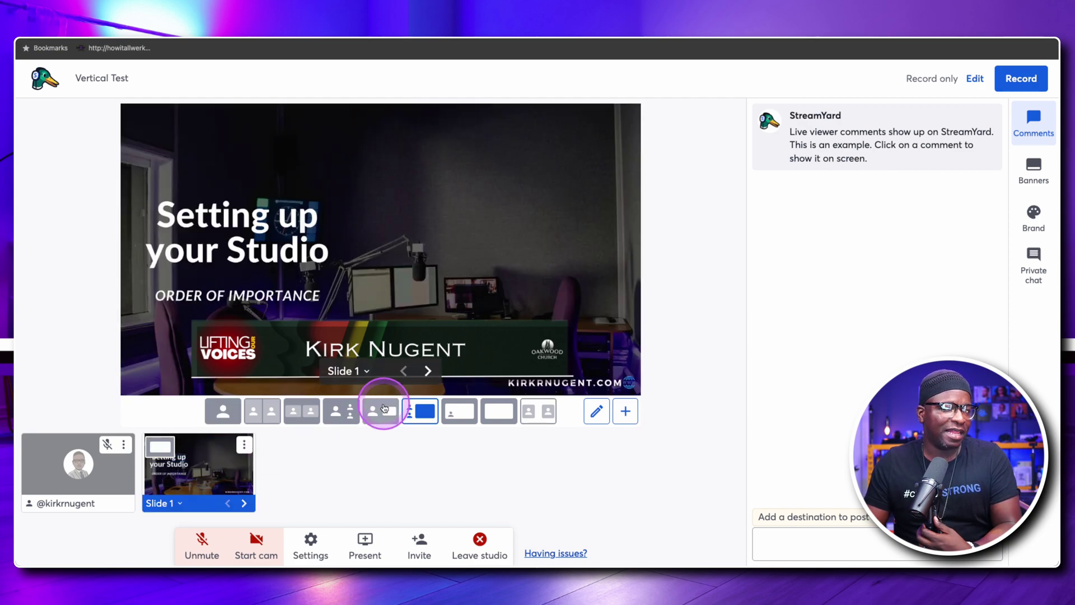
Hide the active LOV Wide LT lower-third overlay from the brand assets.
click(1040, 216)
scroll(900, 271, down, 6)
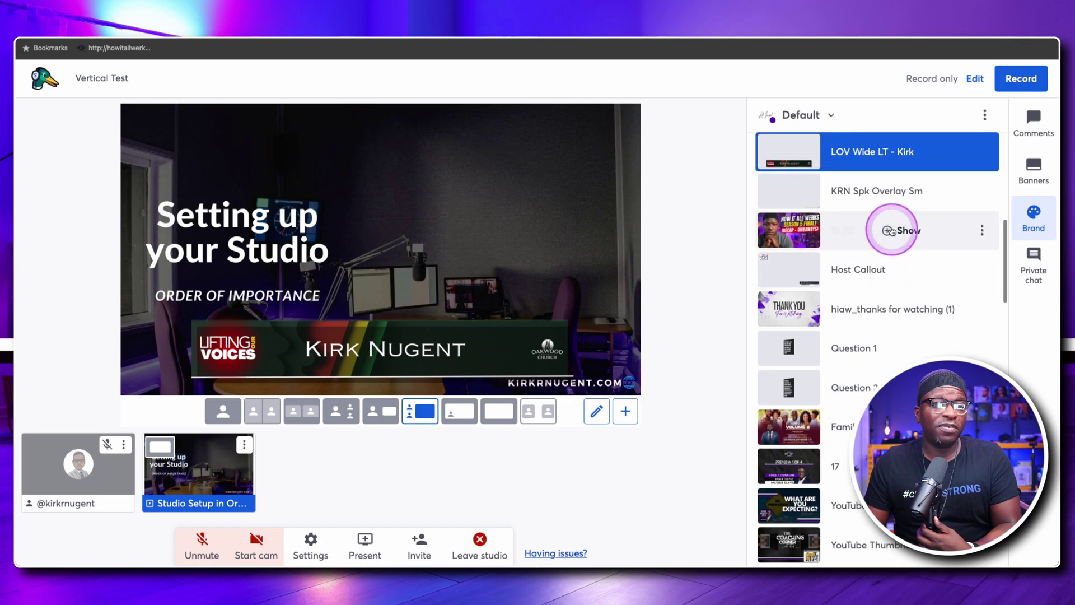
click(907, 151)
Advance the staged slide deck to slide 4 and step back to slide 2.
click(427, 371)
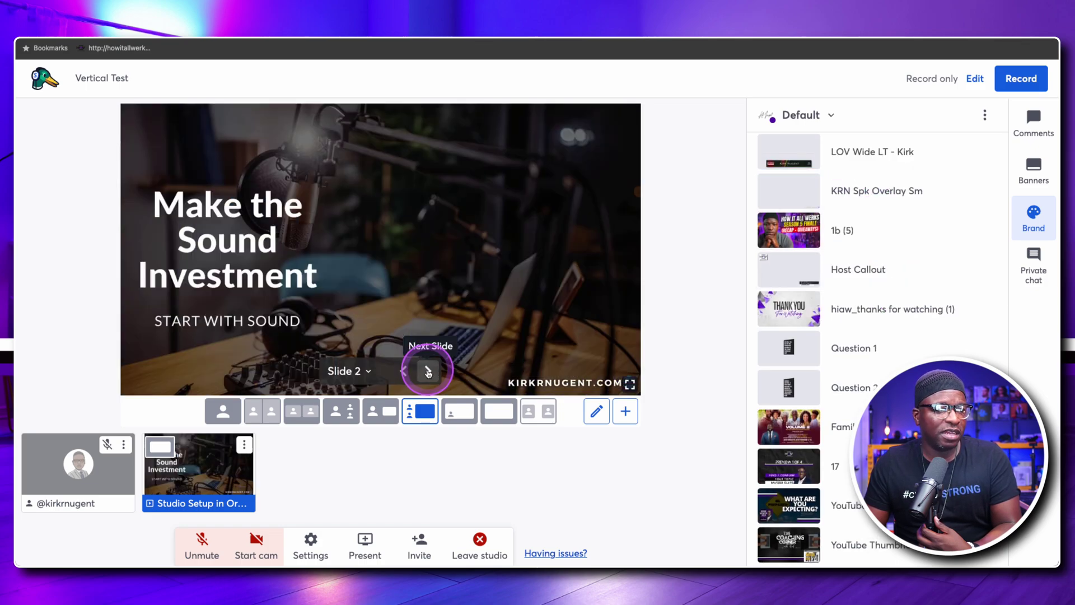
click(427, 370)
click(427, 371)
click(404, 372)
click(404, 371)
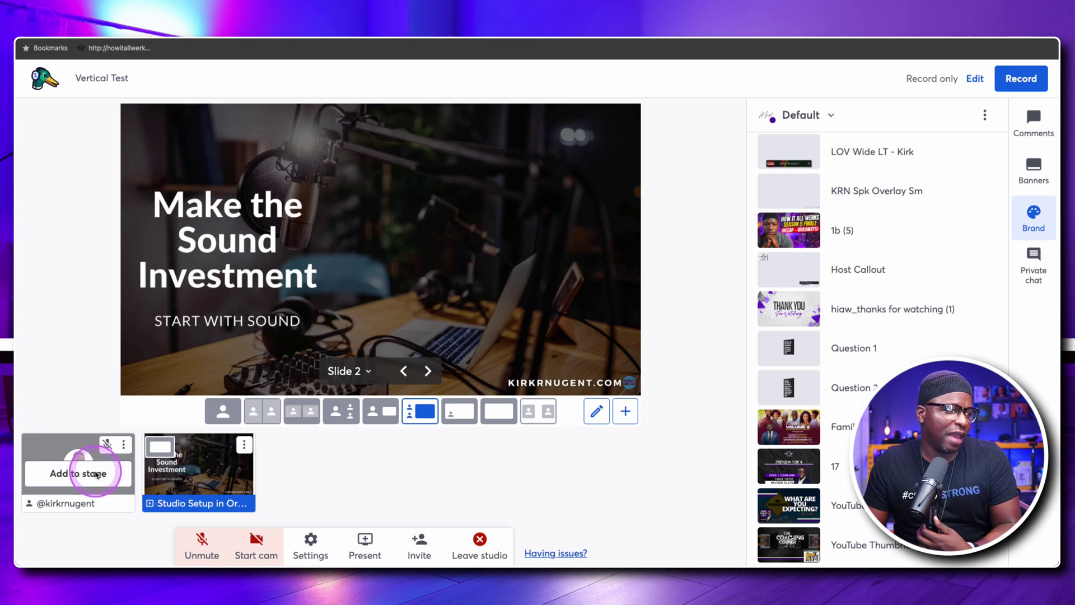
Add the host's camera to the stage with the slides and apply the picture-in-picture layout.
click(92, 477)
mouse_move(247, 450)
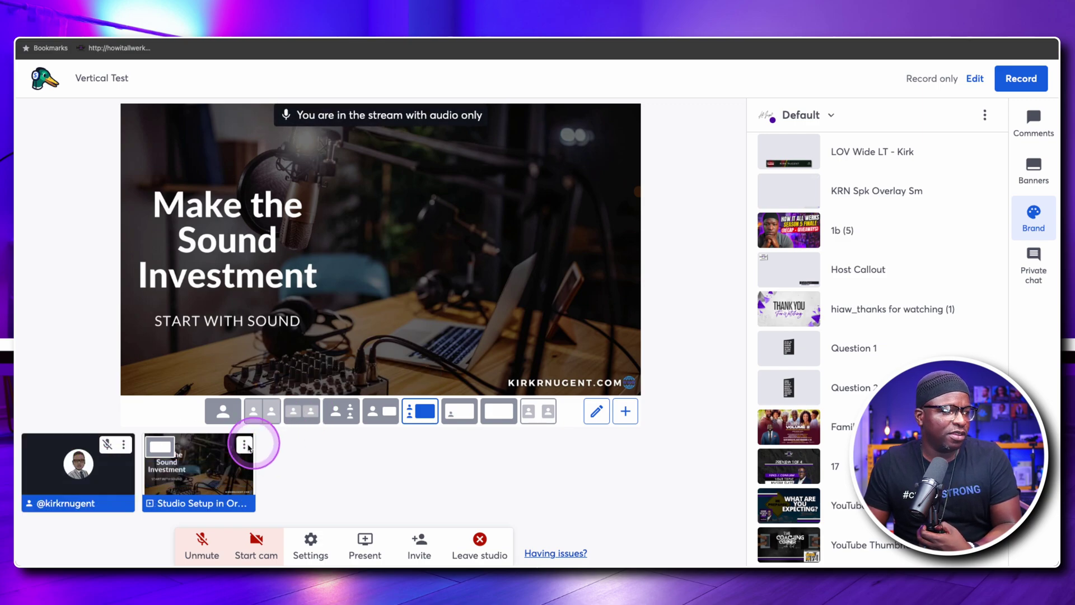
click(459, 414)
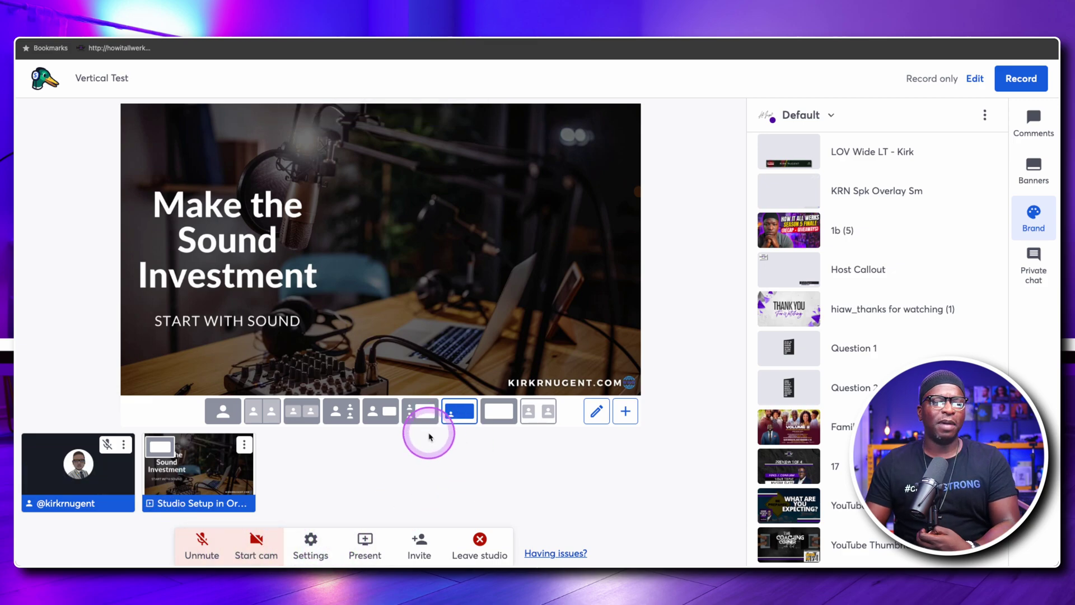
click(81, 444)
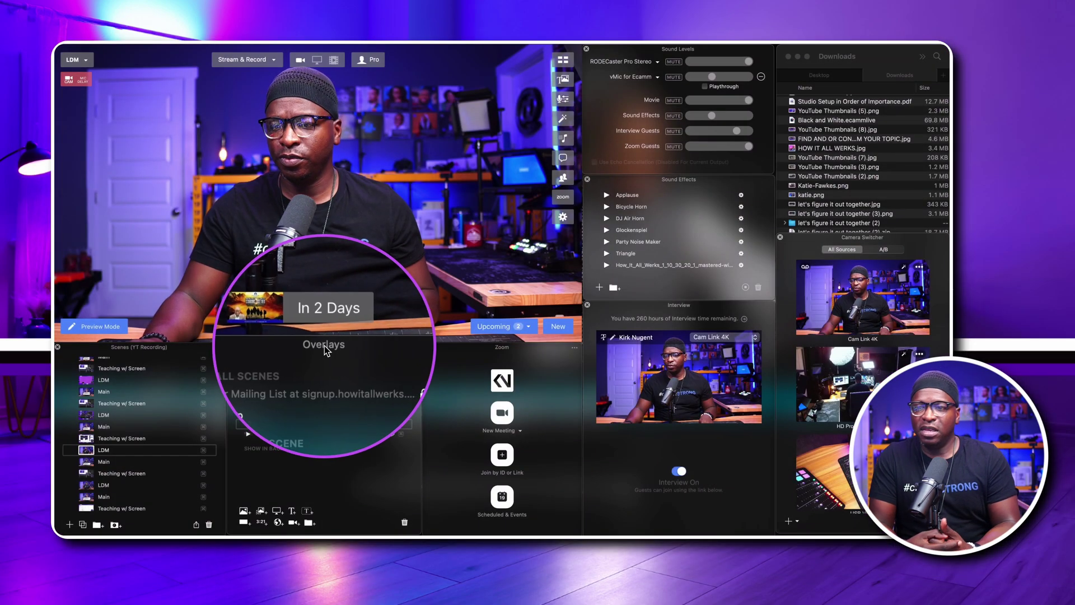
Switch to Ecamm Live, open the Teaching w/ Screen scene, and toggle its Screen Share and Cam Link 4K overlays off and on.
click(317, 388)
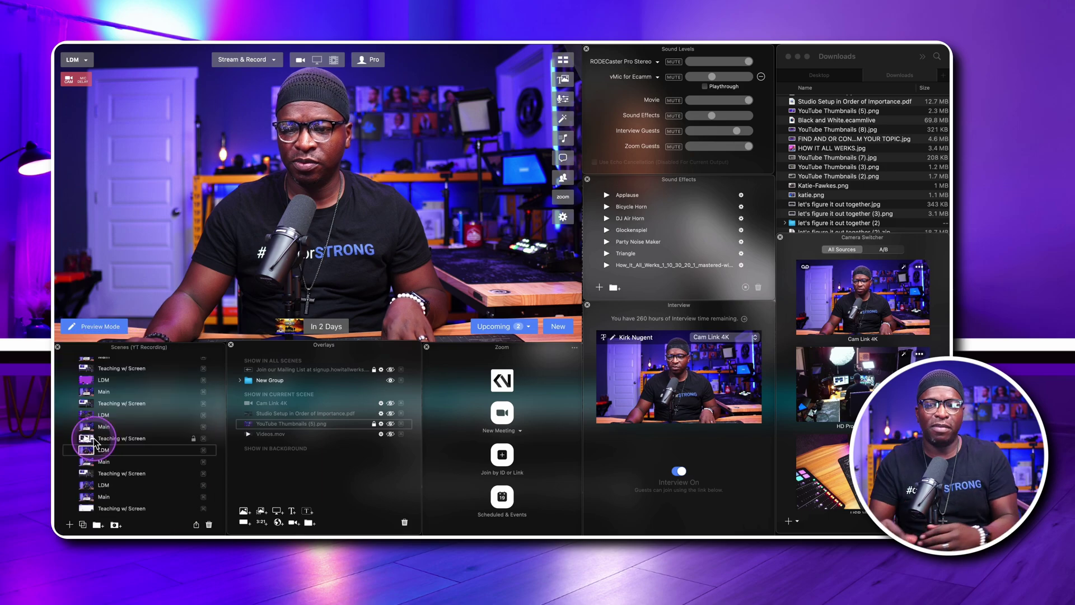
click(98, 439)
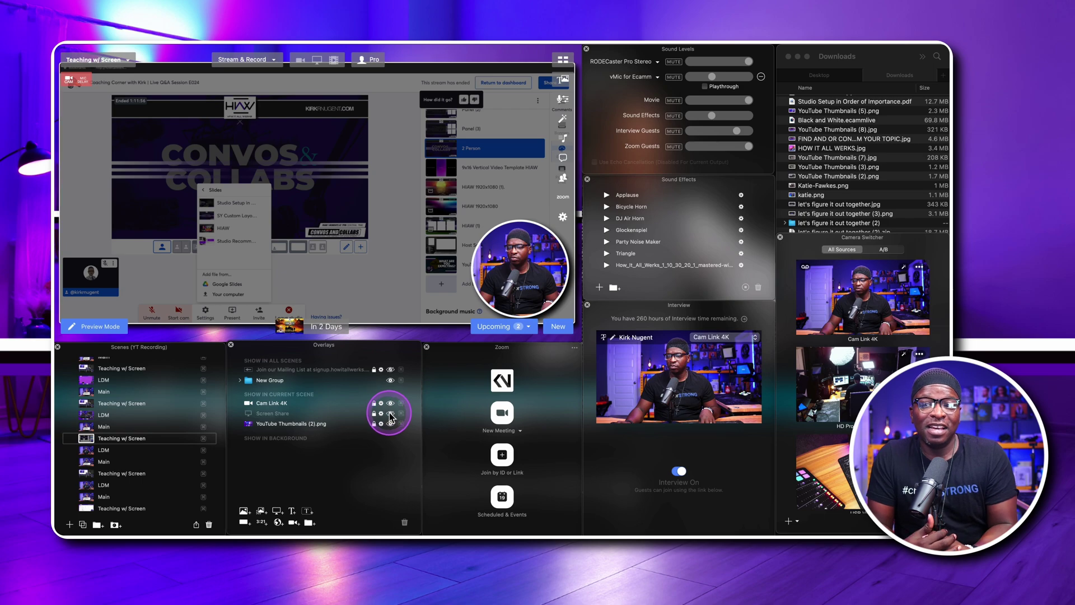
click(390, 414)
click(390, 413)
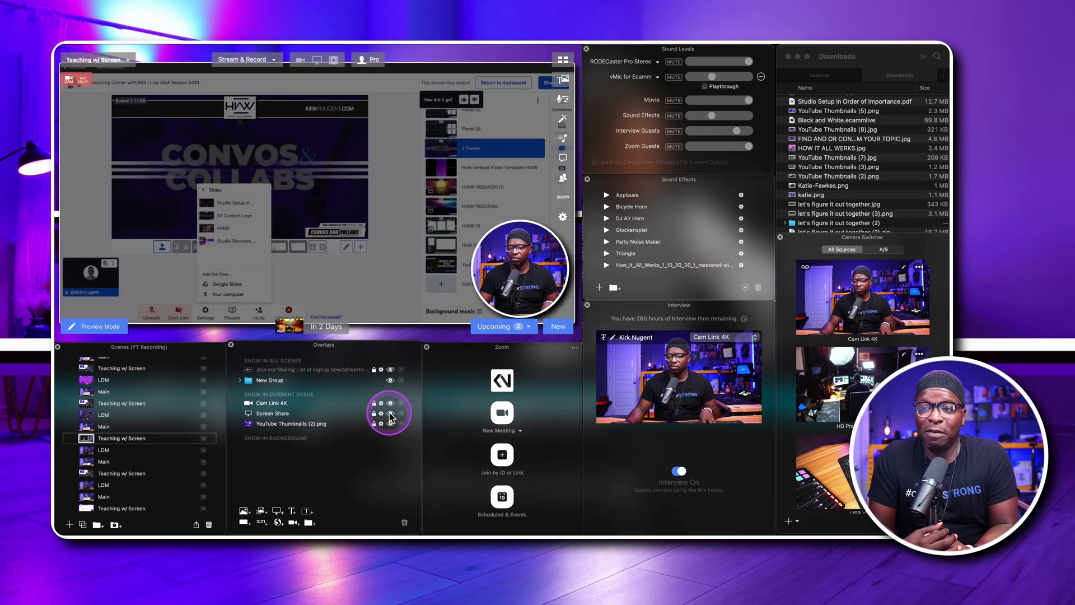
click(391, 403)
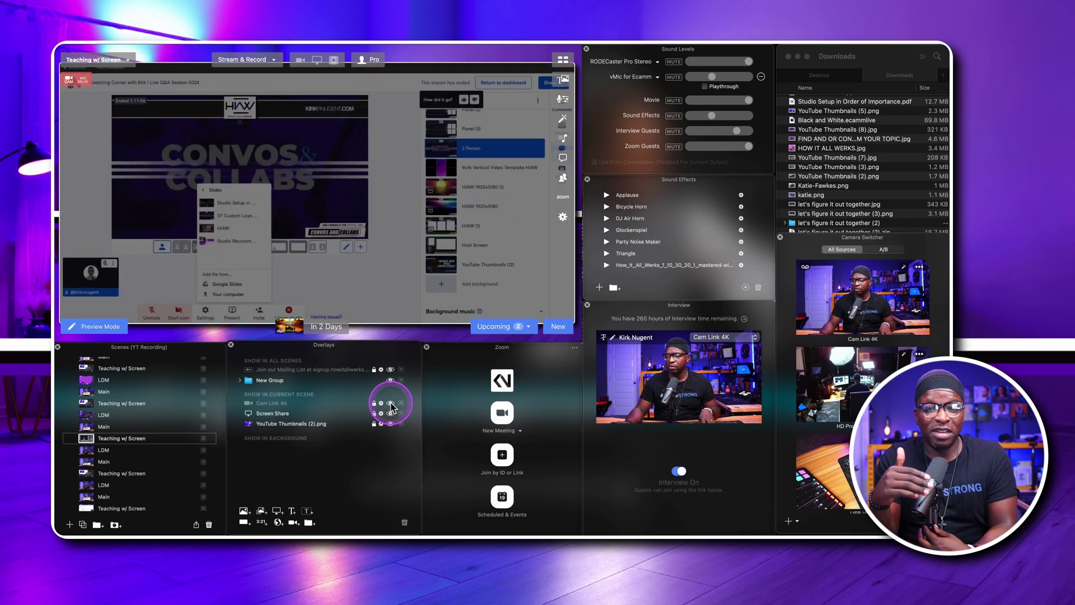
click(391, 403)
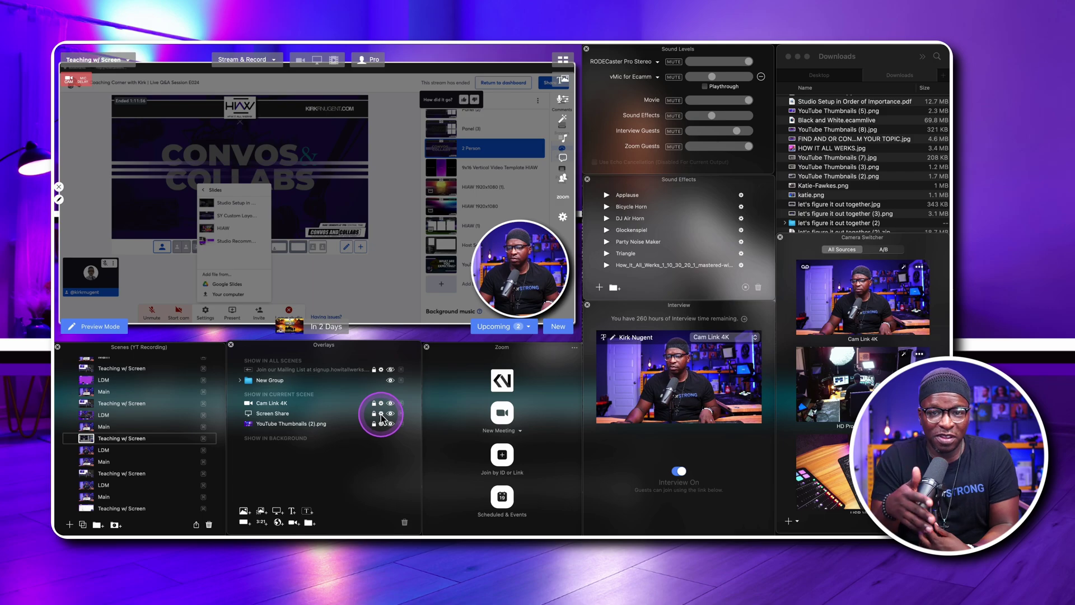
Try Primary Display and Tertiary Display as the Screen Share overlay's source, returning to Secondary Display each time.
click(381, 414)
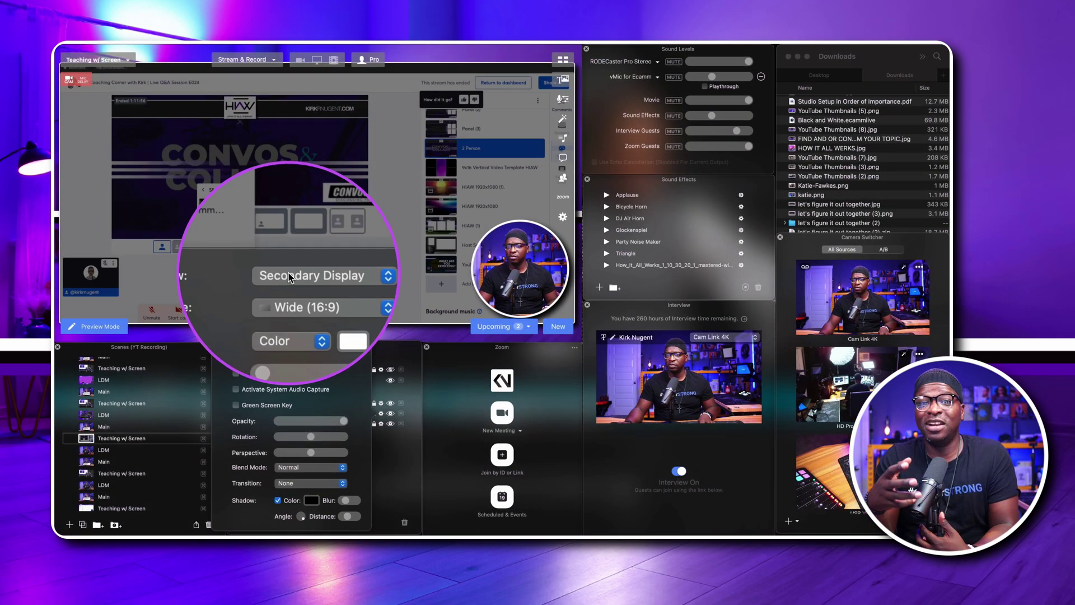
click(293, 275)
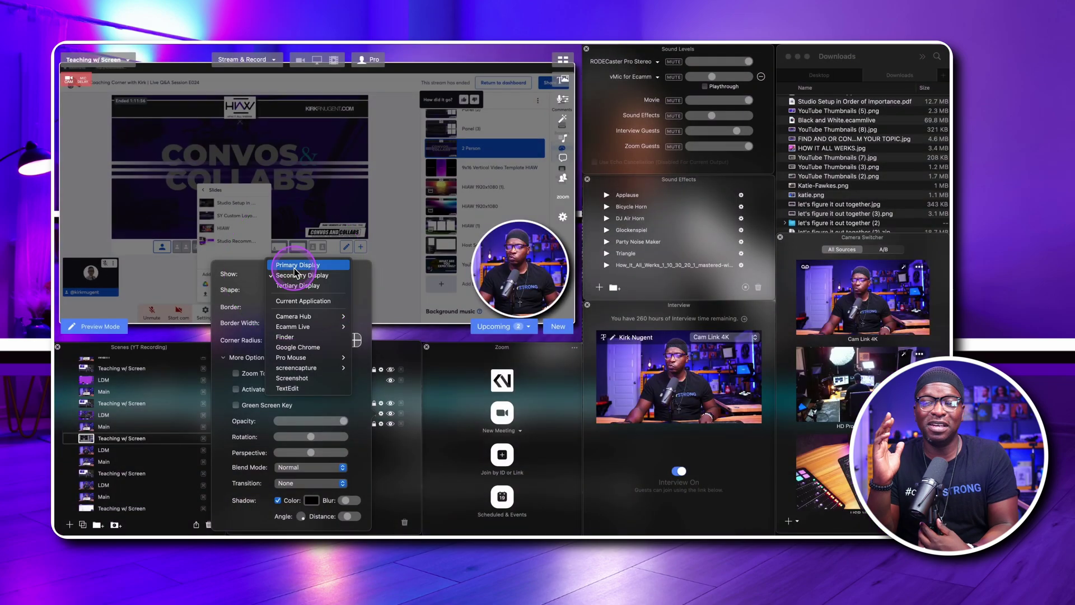
click(296, 266)
click(296, 275)
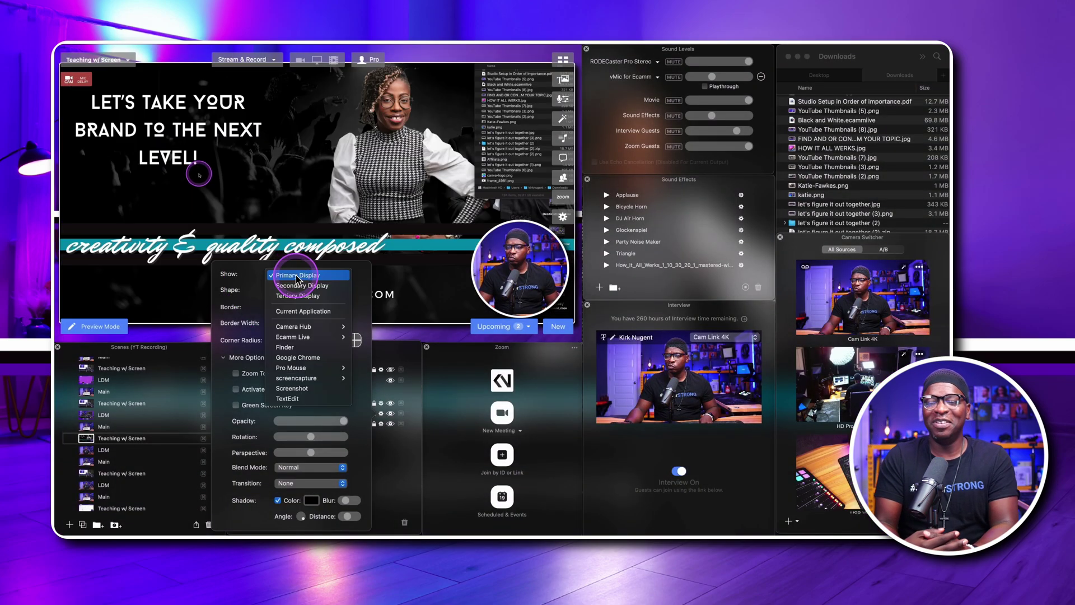
click(294, 283)
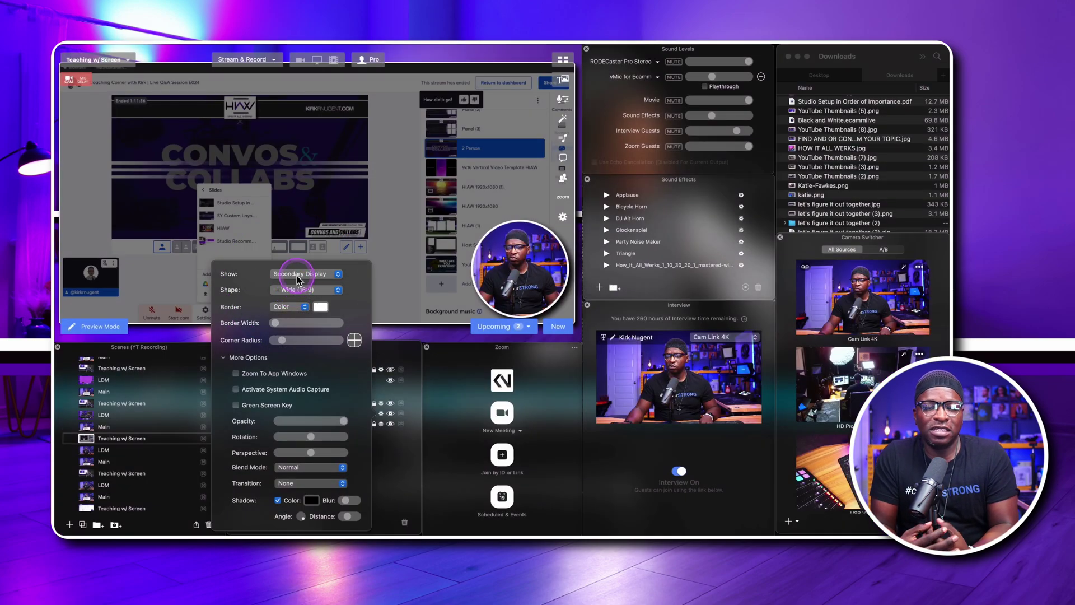
click(297, 275)
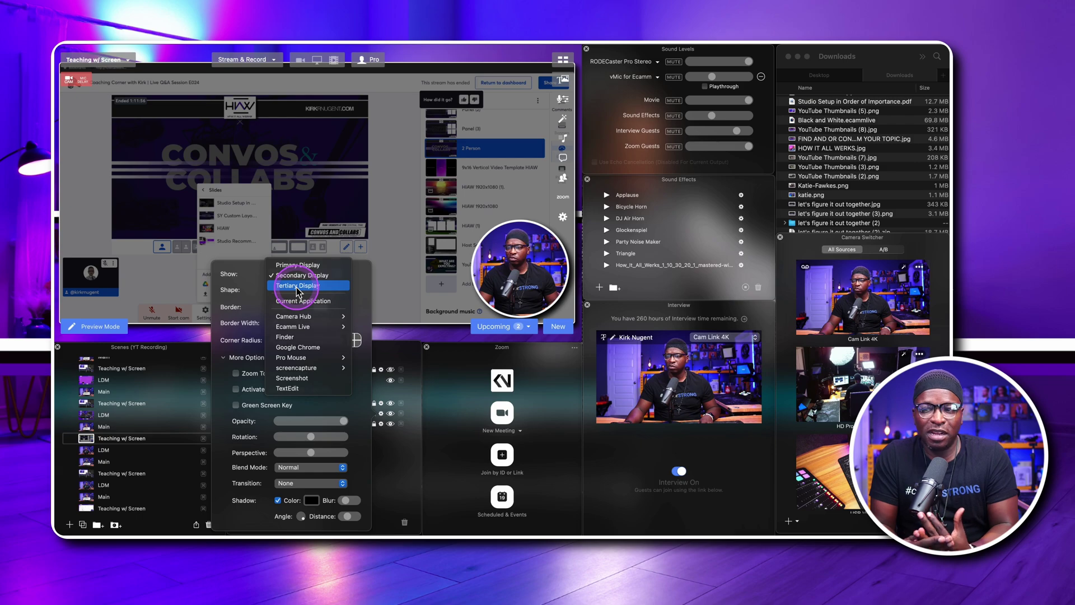
click(297, 286)
click(300, 275)
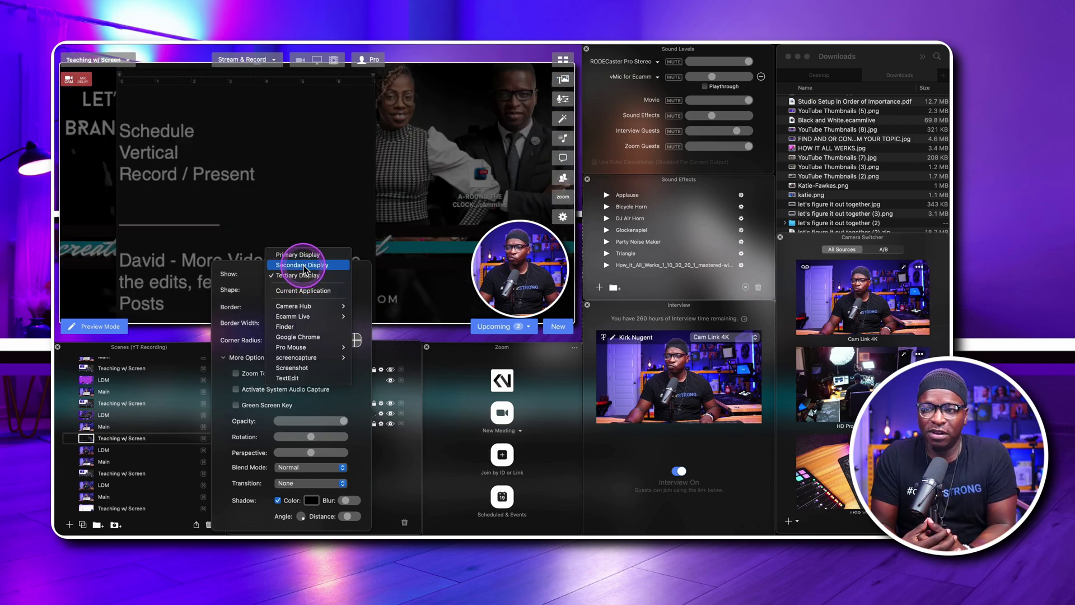
click(303, 266)
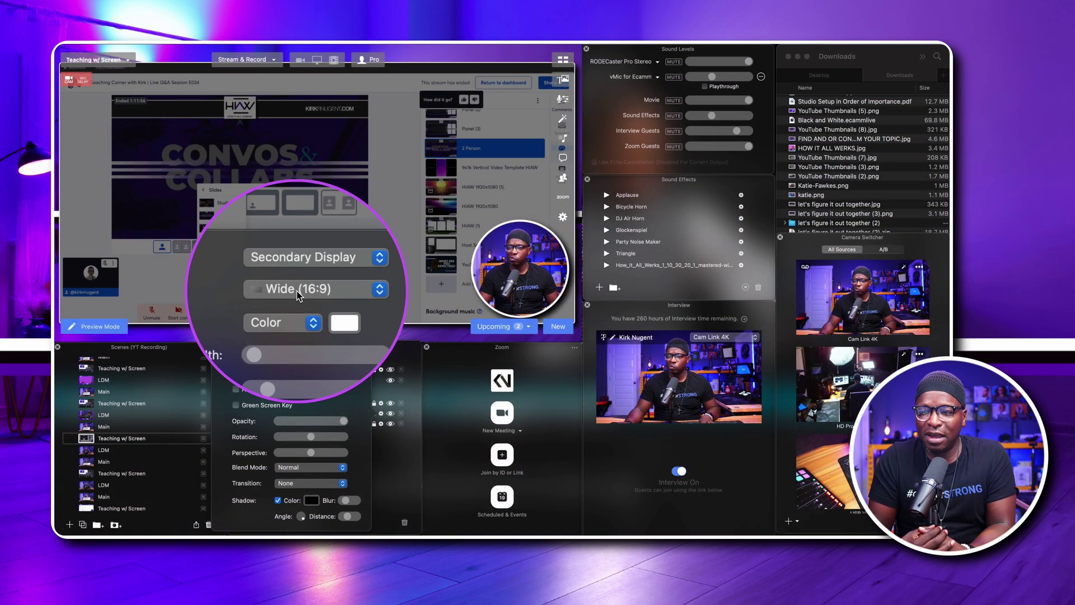
Review the Screen Share overlay's shape choices and the applications it can capture, and close its settings without changes.
click(297, 291)
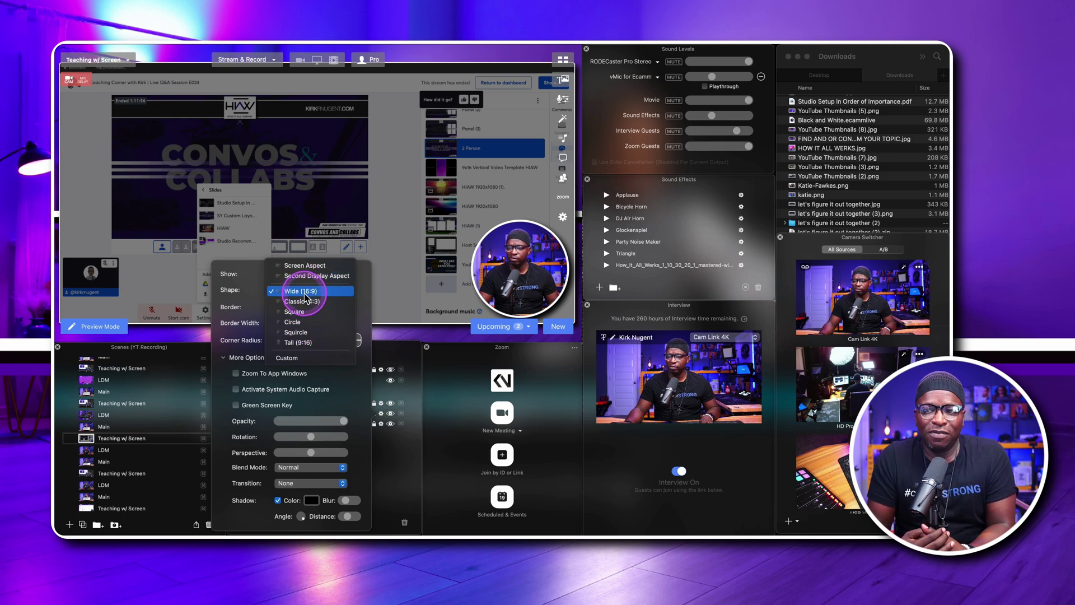
click(263, 291)
click(299, 275)
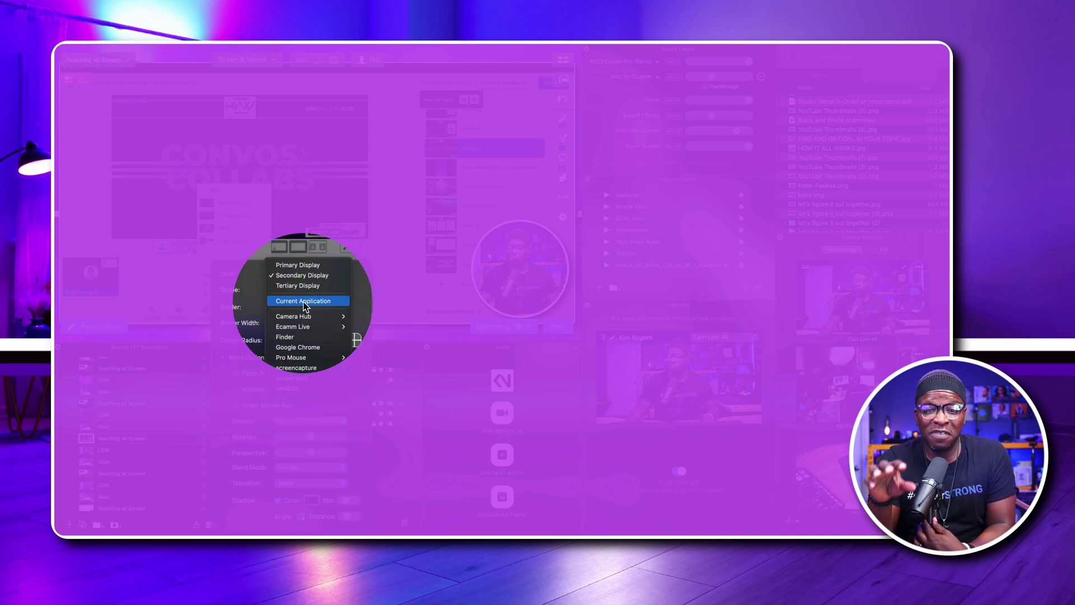
mouse_move(309, 328)
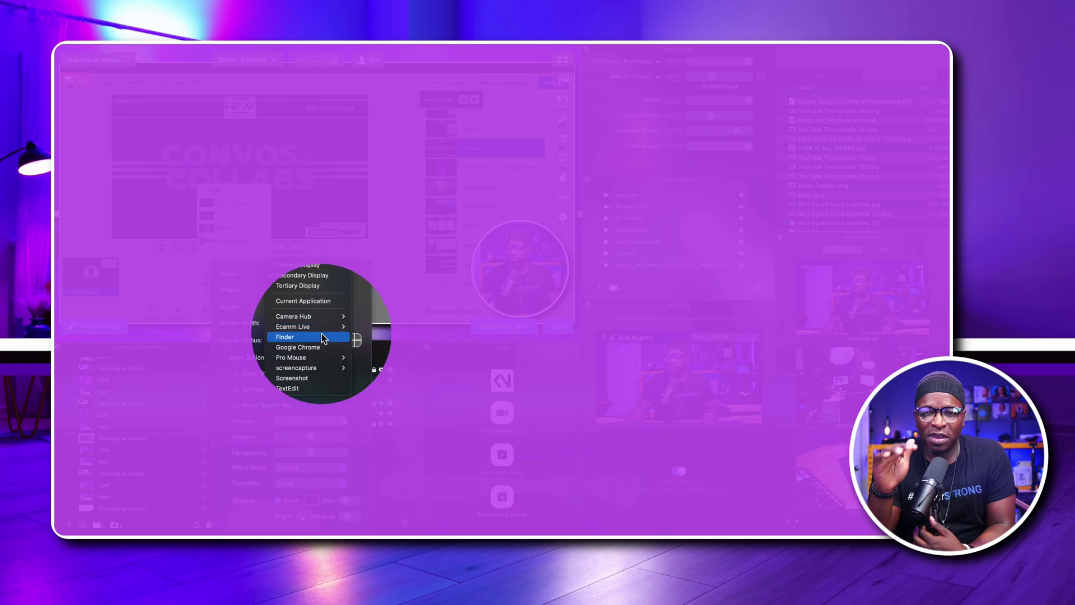
mouse_move(327, 359)
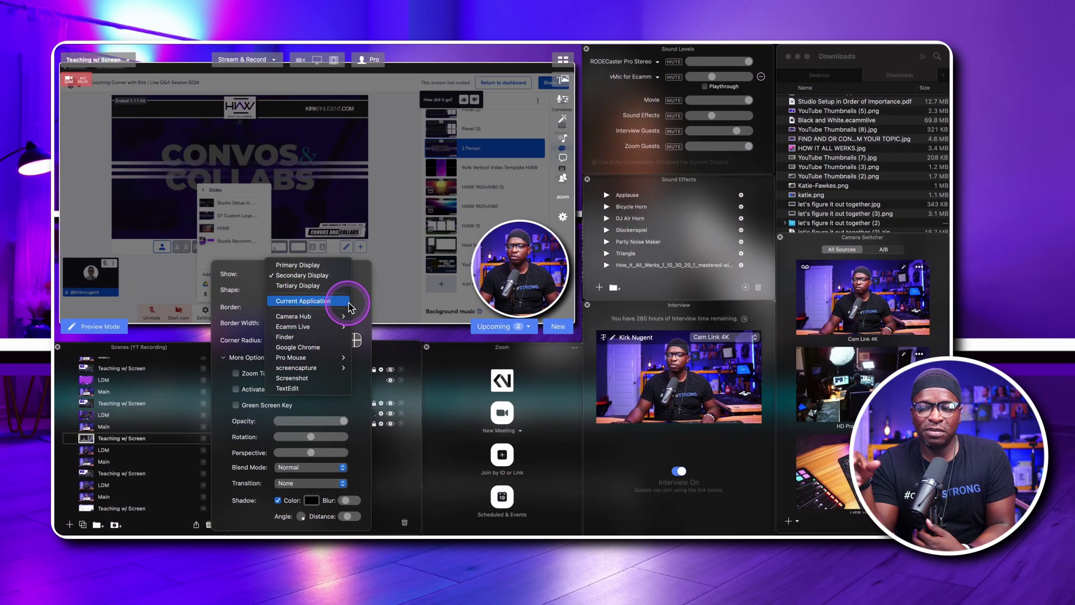
click(356, 304)
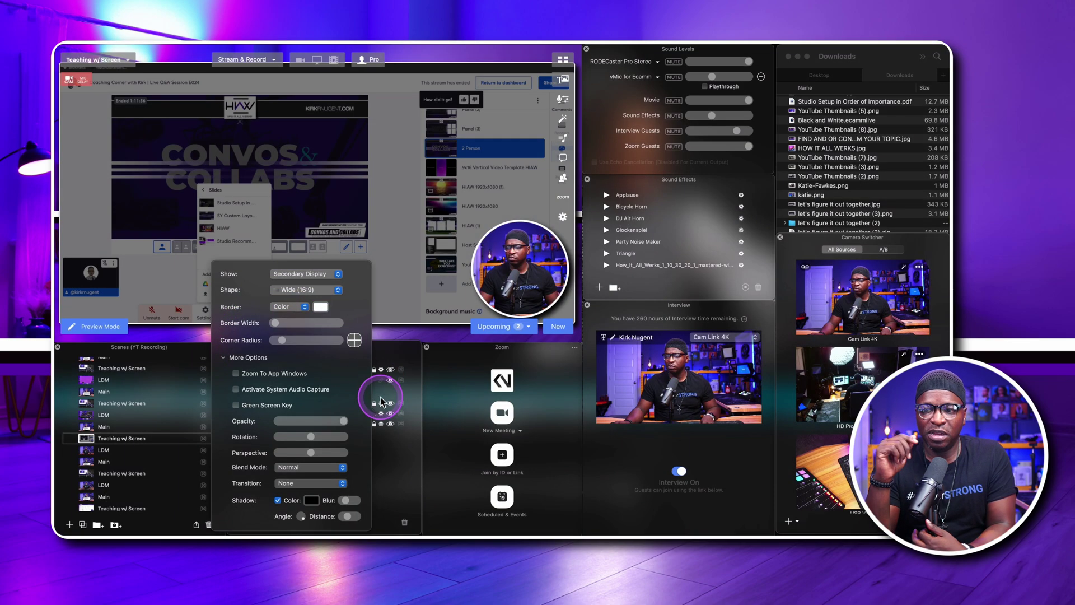
click(380, 402)
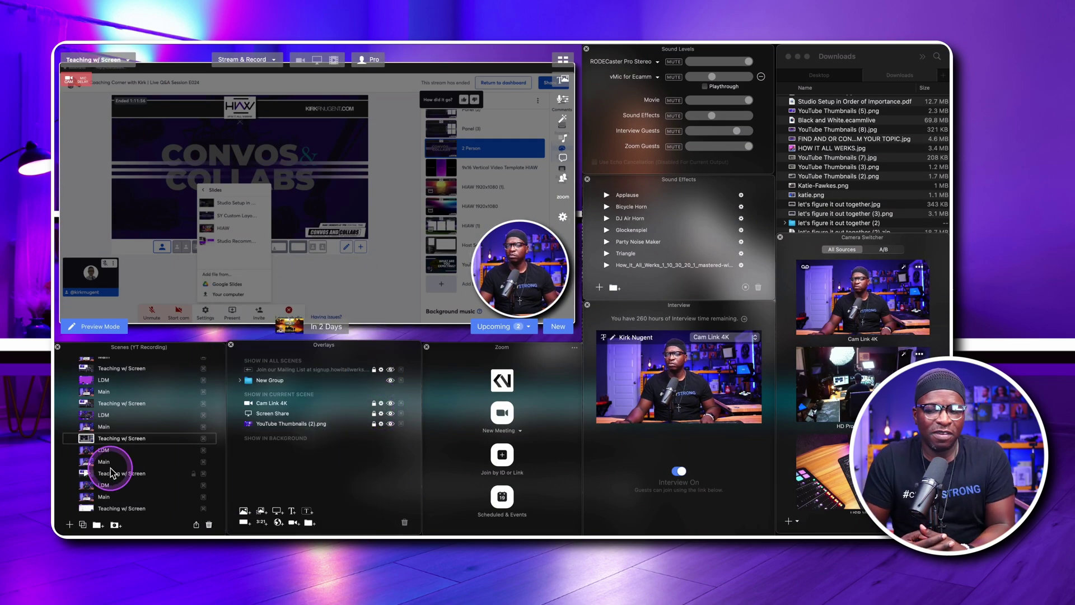
Switch to the LDM scene and show its YouTube Thumbnails (5).png and Studio Setup in Order of Importance.pdf overlays.
click(87, 451)
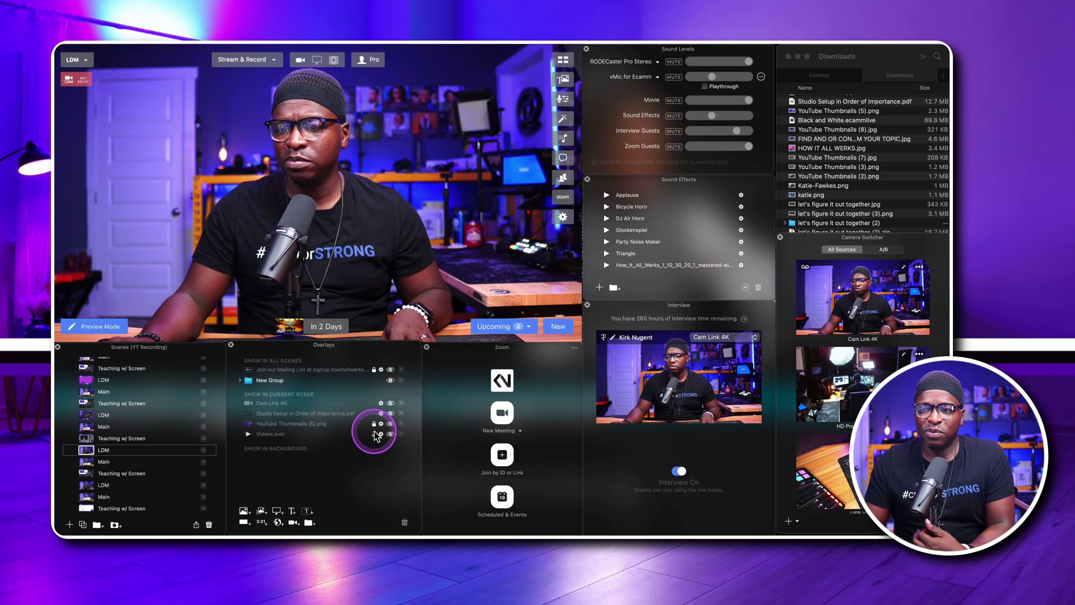
click(391, 424)
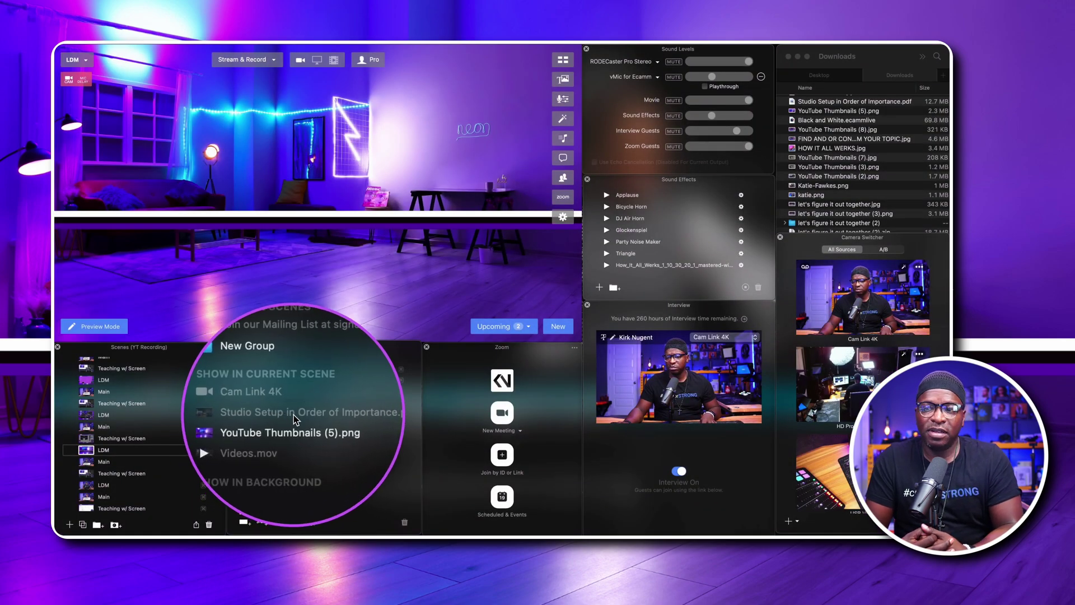
click(391, 414)
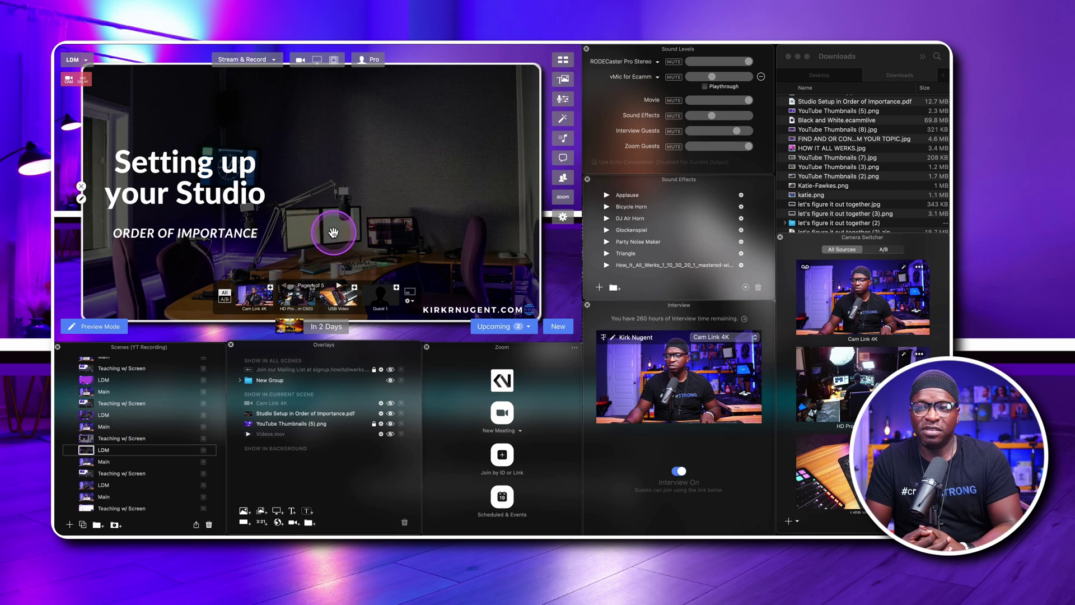
Move the floating camera switcher clear of the PDF's page controls, then page the PDF forward to page 4 and back to page 1.
drag(364, 303, 339, 177)
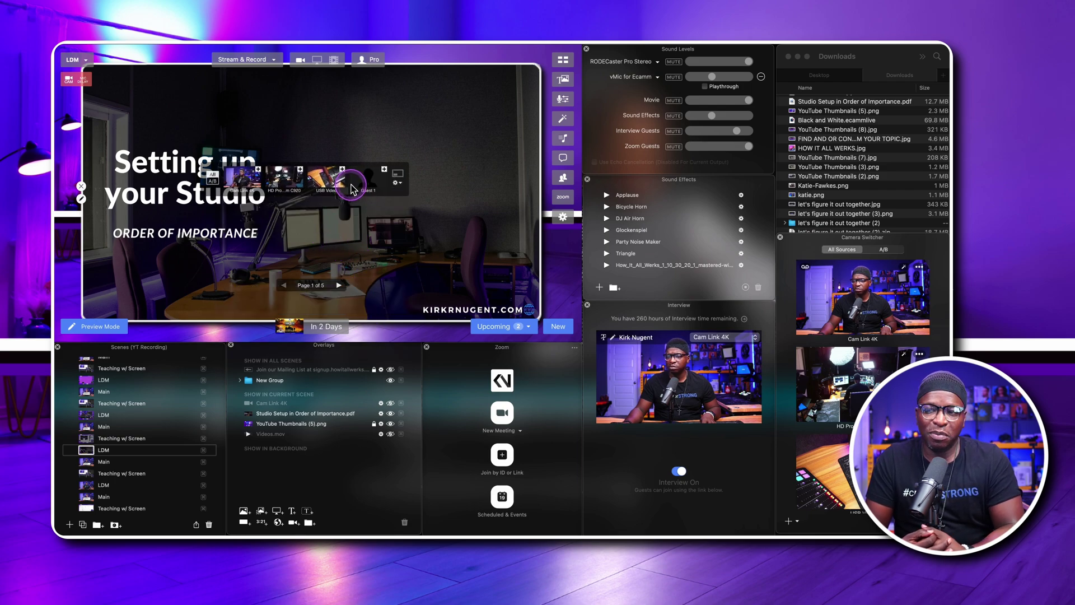
click(339, 285)
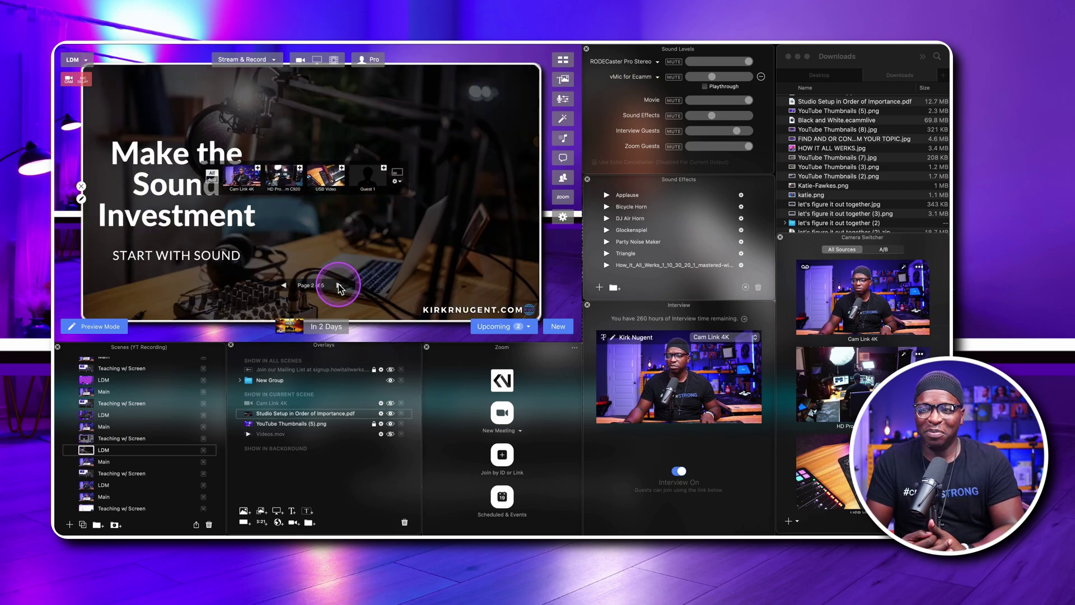
click(339, 286)
click(339, 286)
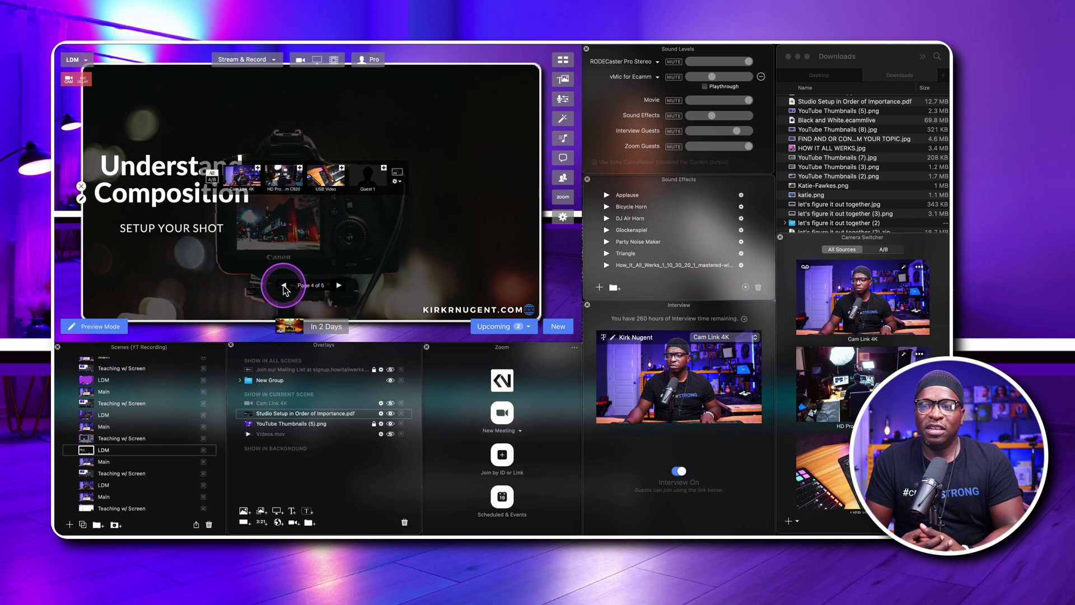
click(282, 286)
click(282, 286)
click(282, 286)
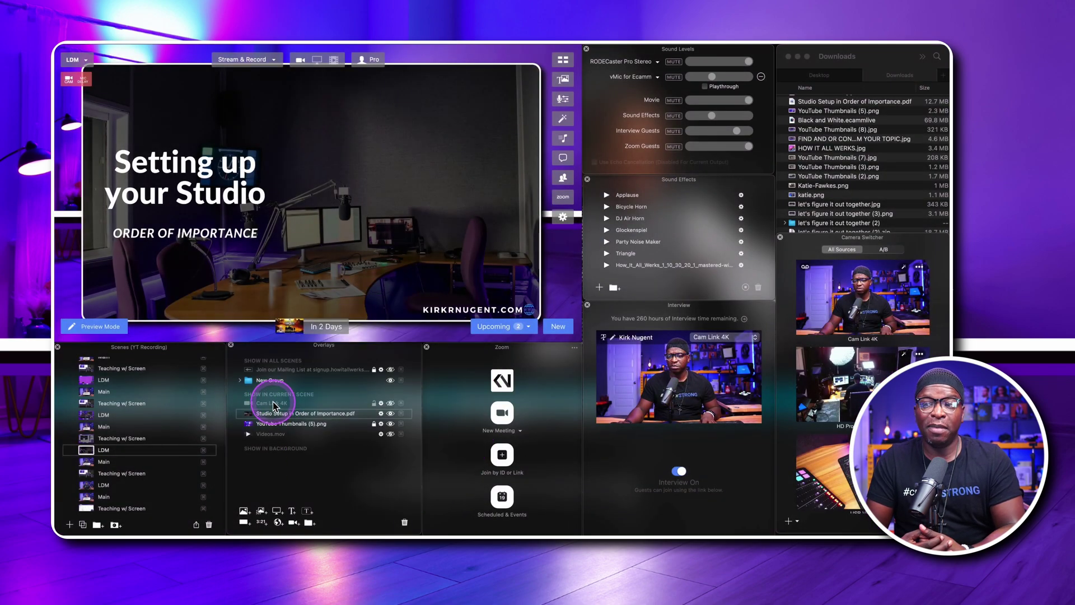
Show the Cam Link 4K overlay over the Studio Setup PDF, and page the slides forward and back repeatedly, ending on page 2.
click(391, 404)
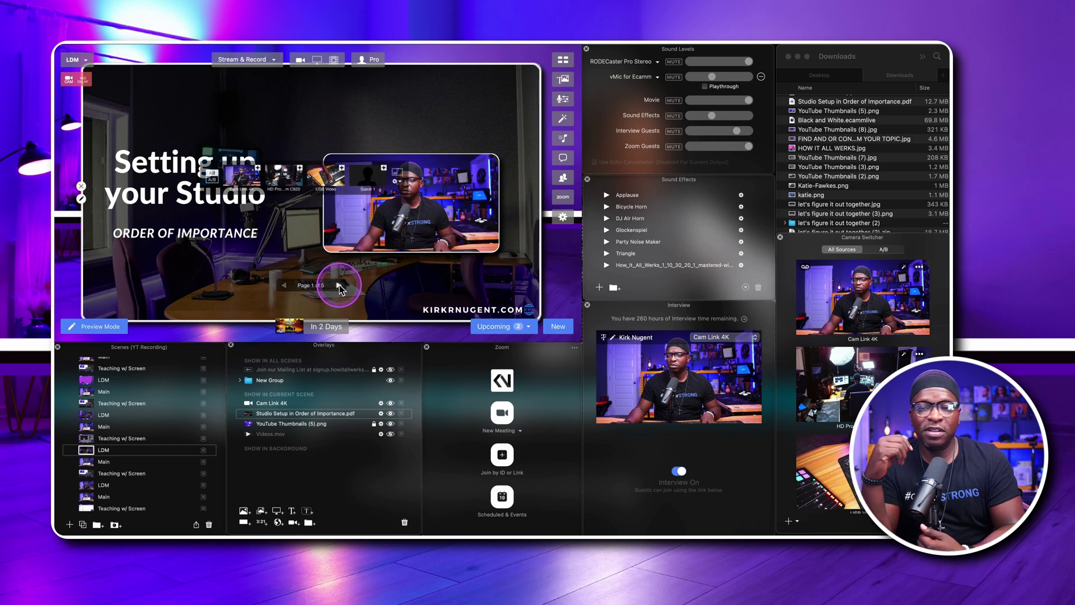
click(339, 285)
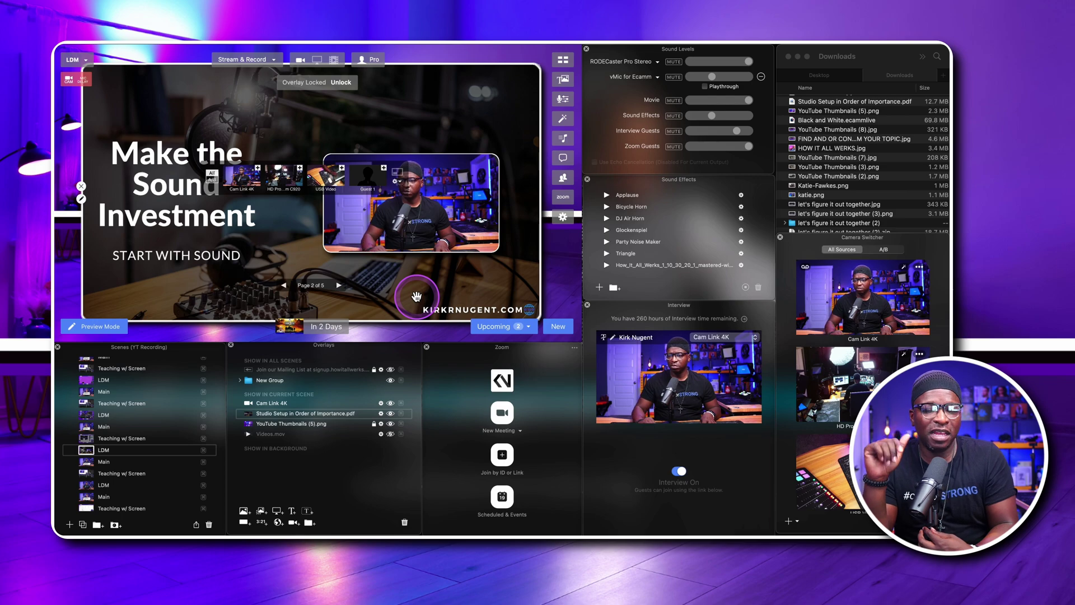
key(Right)
key(Right)
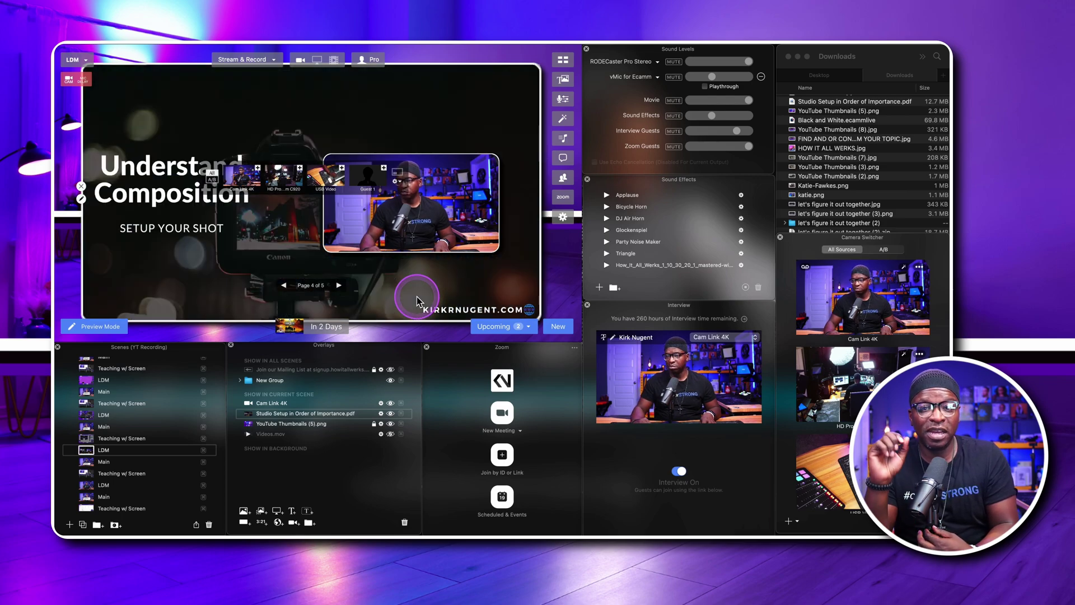
key(Right)
key(Left)
key(Left)
key(Left)
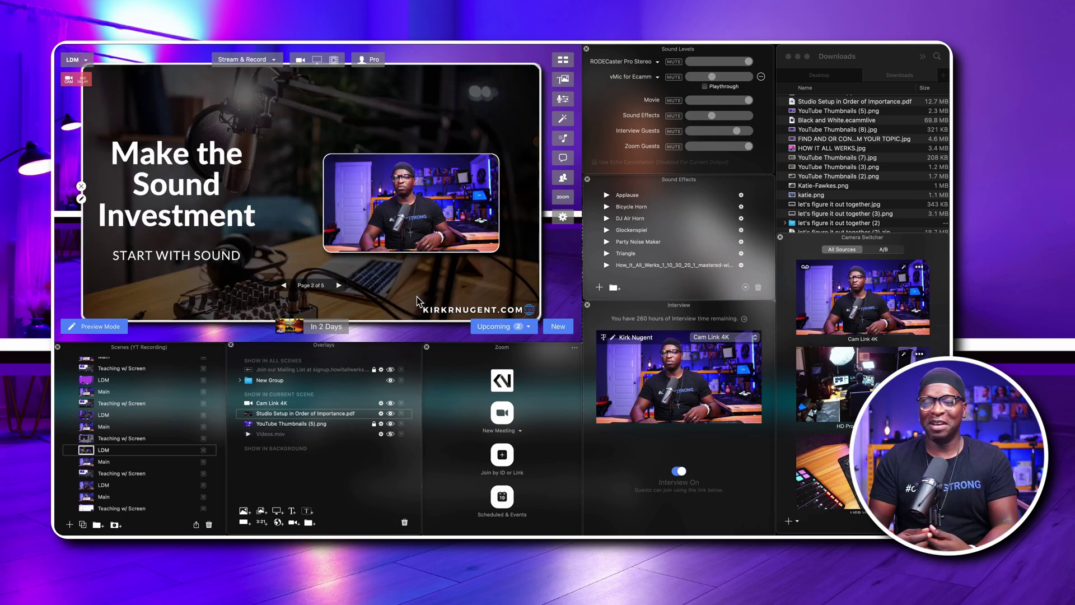
key(Right)
key(Right)
key(Right)
key(Left)
key(Left)
key(Left)
key(Left)
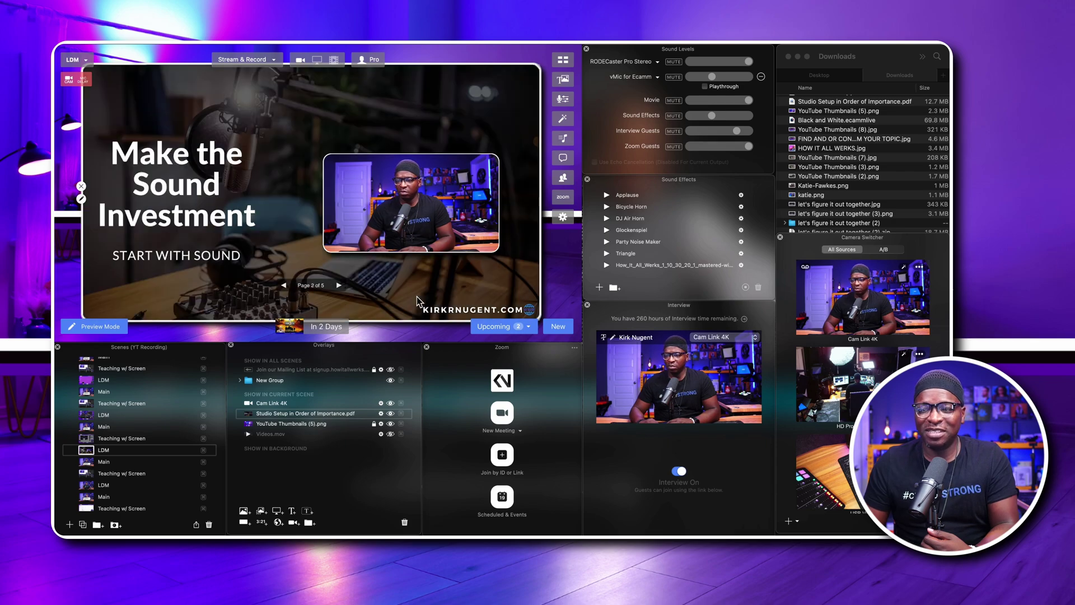
click(416, 297)
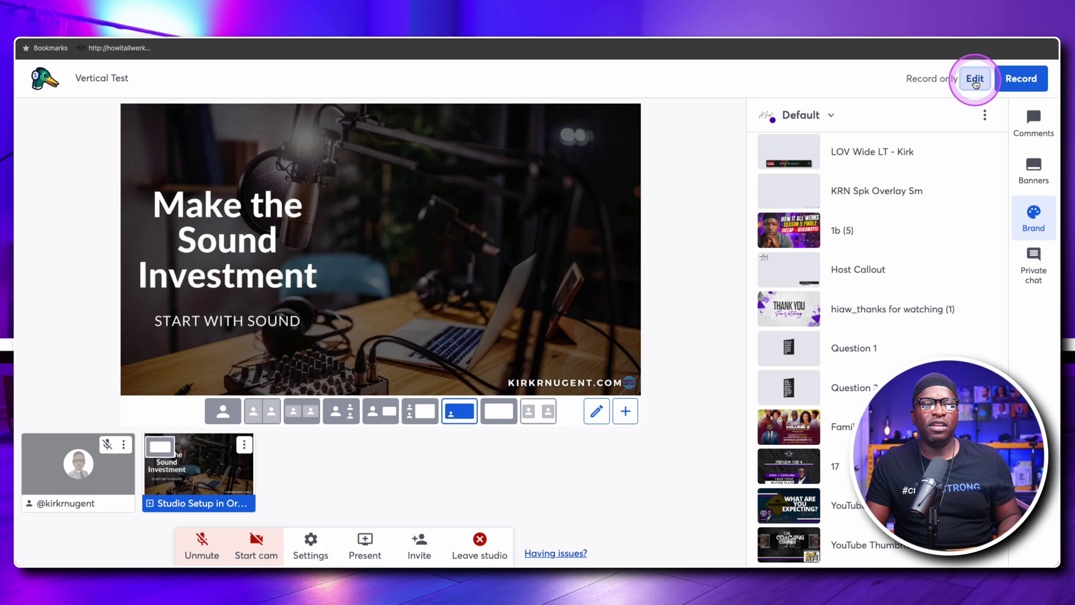
Review the recording's destinations and title without changes, and turn on Local recordings in the recording start options.
click(975, 81)
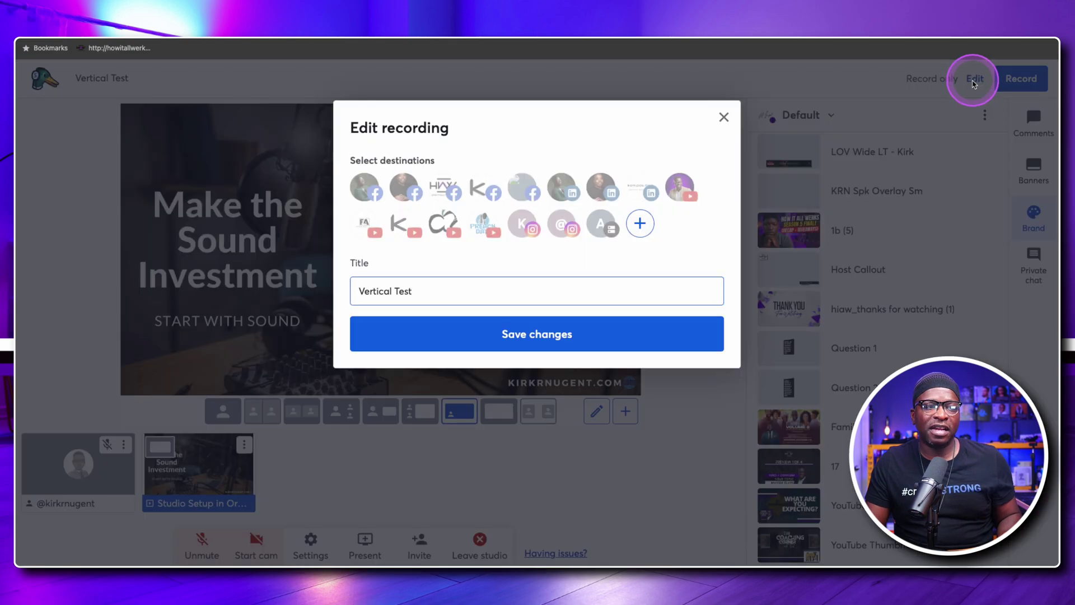
click(723, 114)
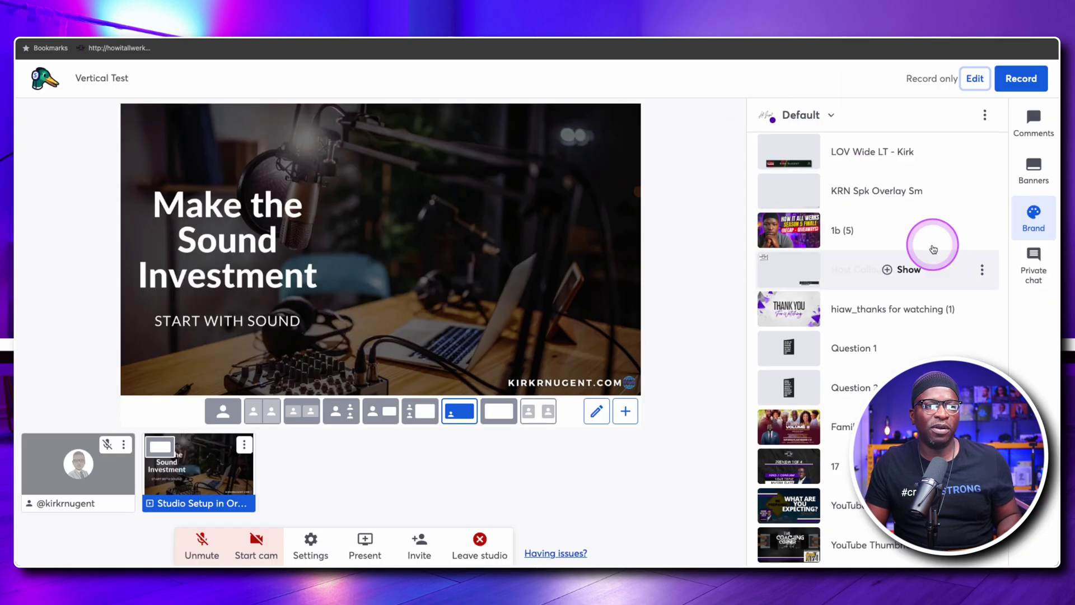
click(1020, 79)
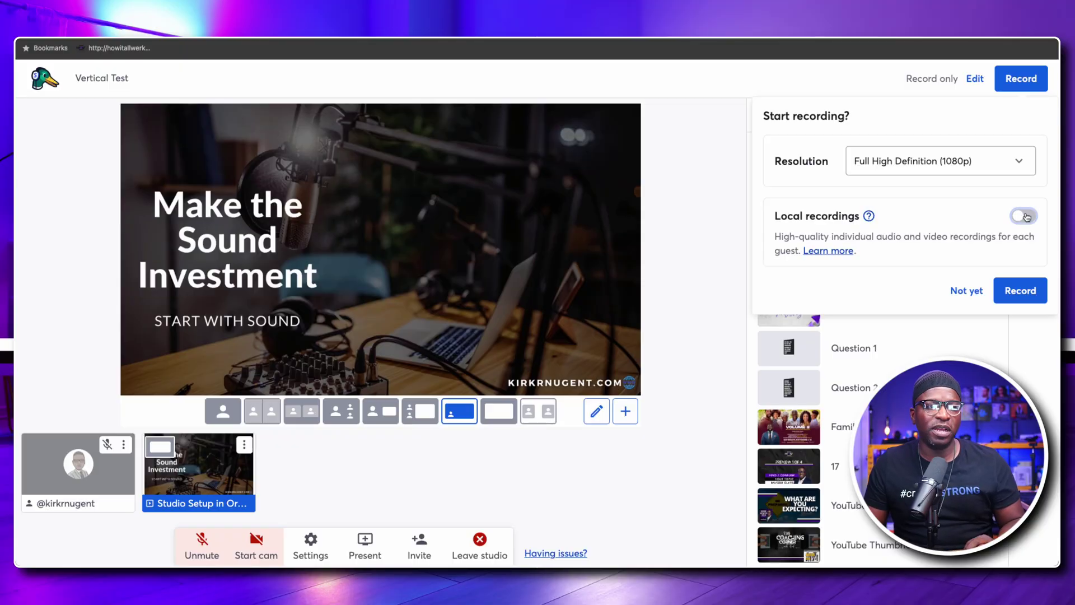
click(1026, 216)
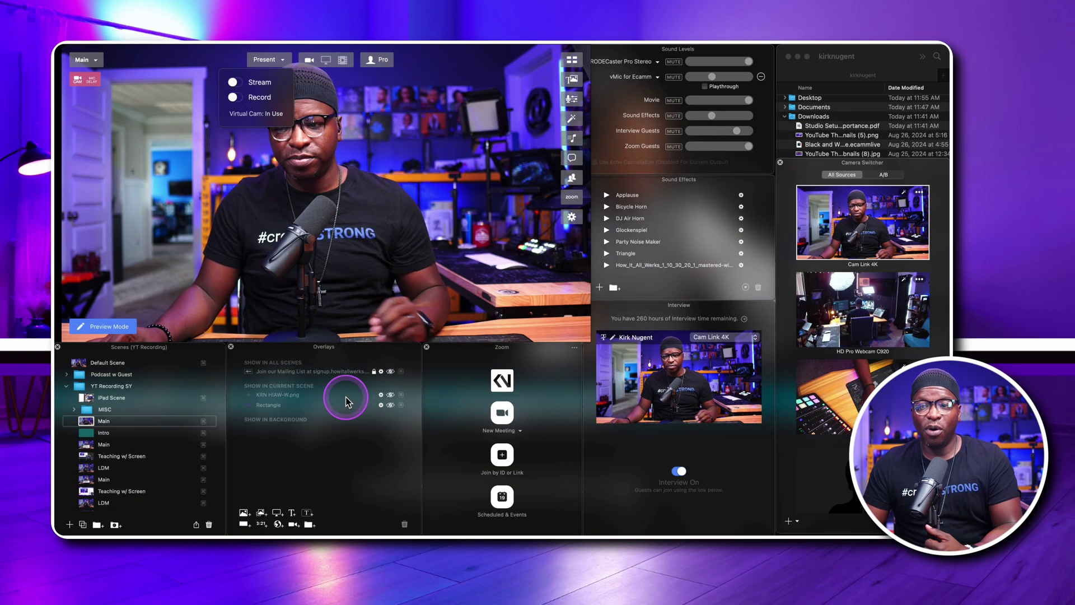
Change the output mode from presenting to Record Only by enabling Record and leaving Stream off.
click(265, 61)
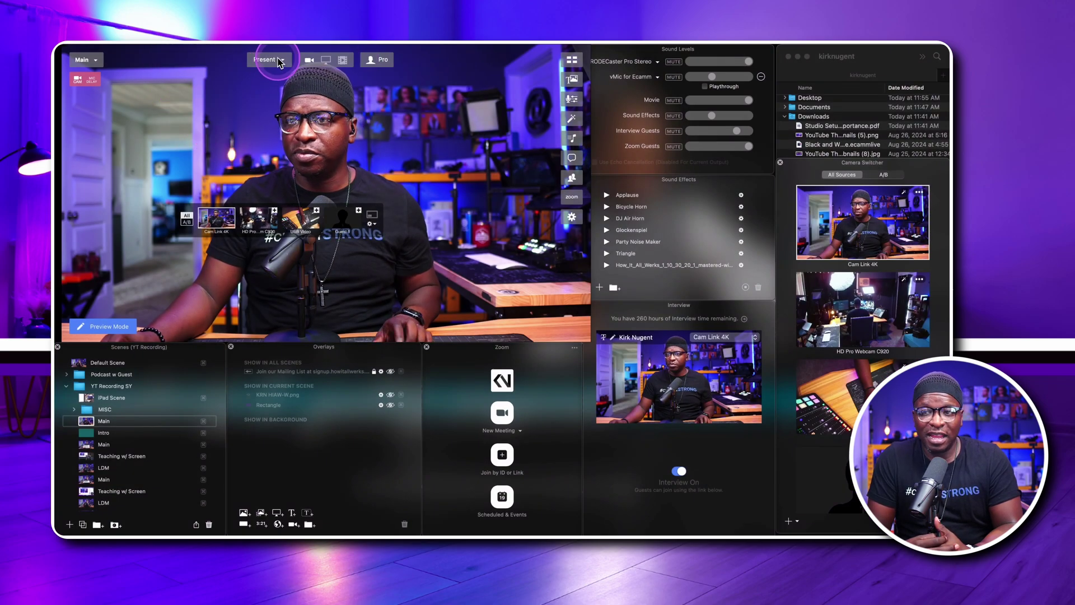
click(278, 60)
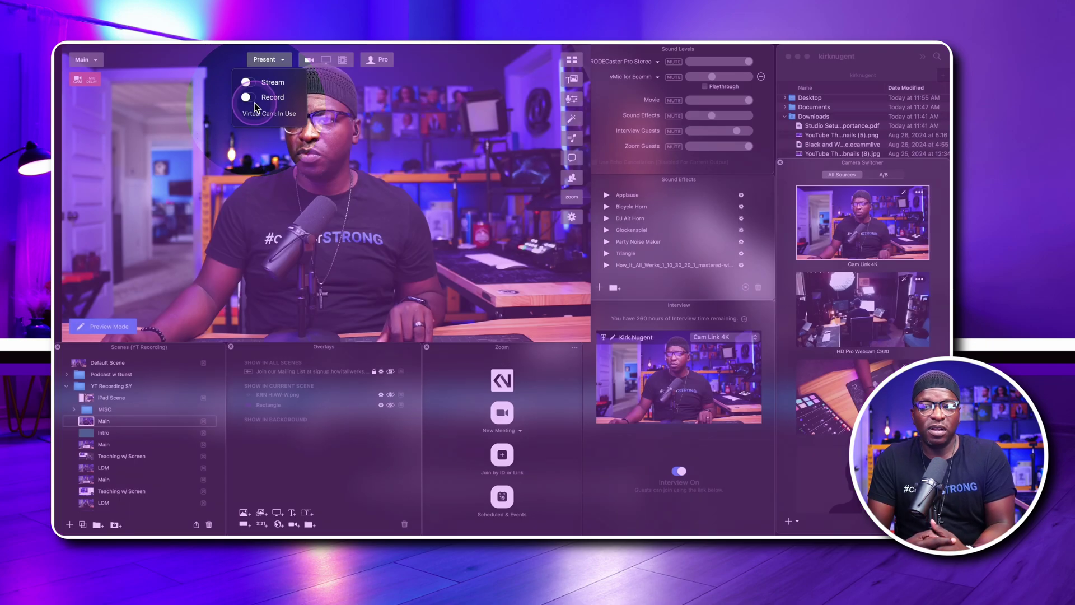
click(250, 99)
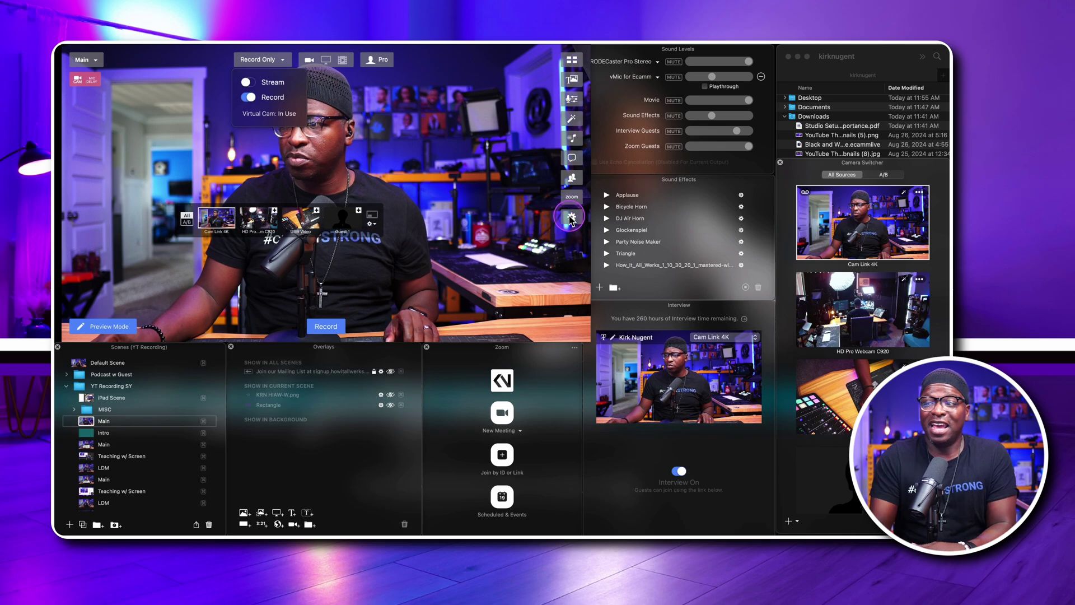
Try the Record Isolated Audio Tracks option in the Recording preferences, switch it back off, and close the preferences.
click(571, 218)
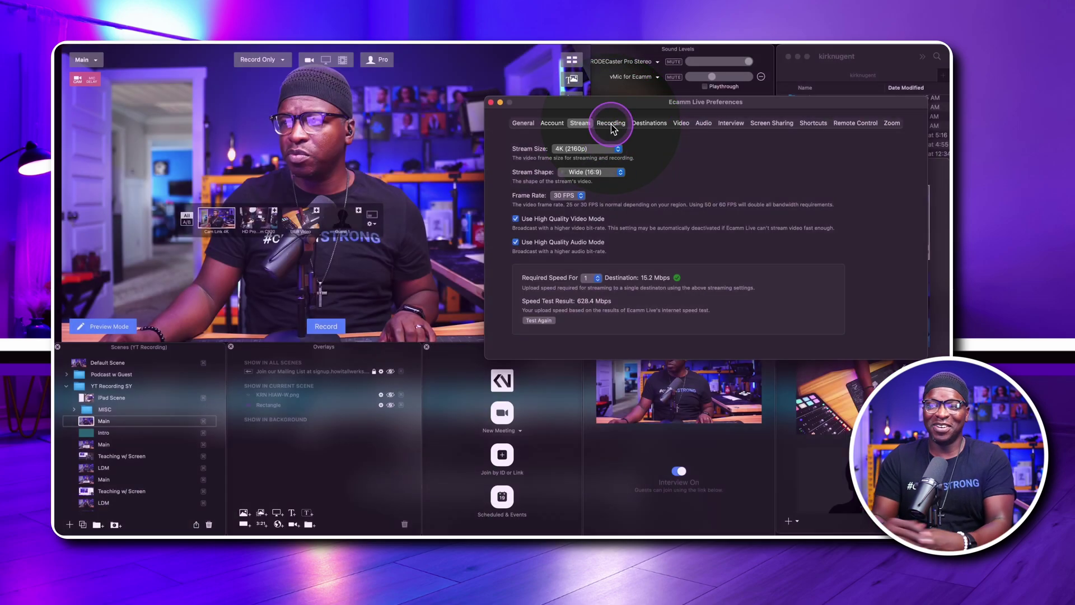
click(610, 123)
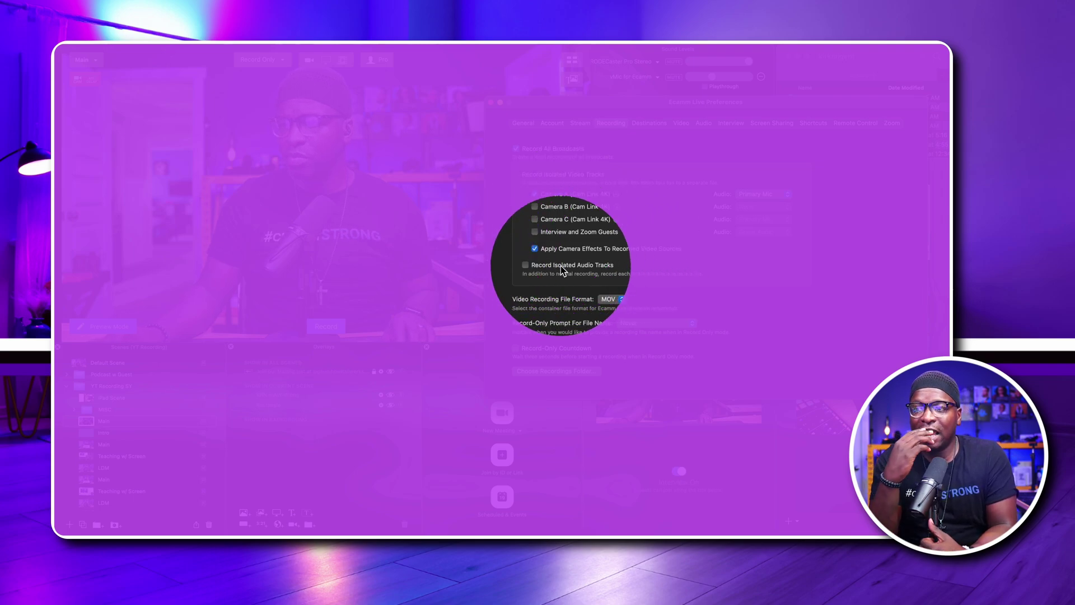
click(558, 268)
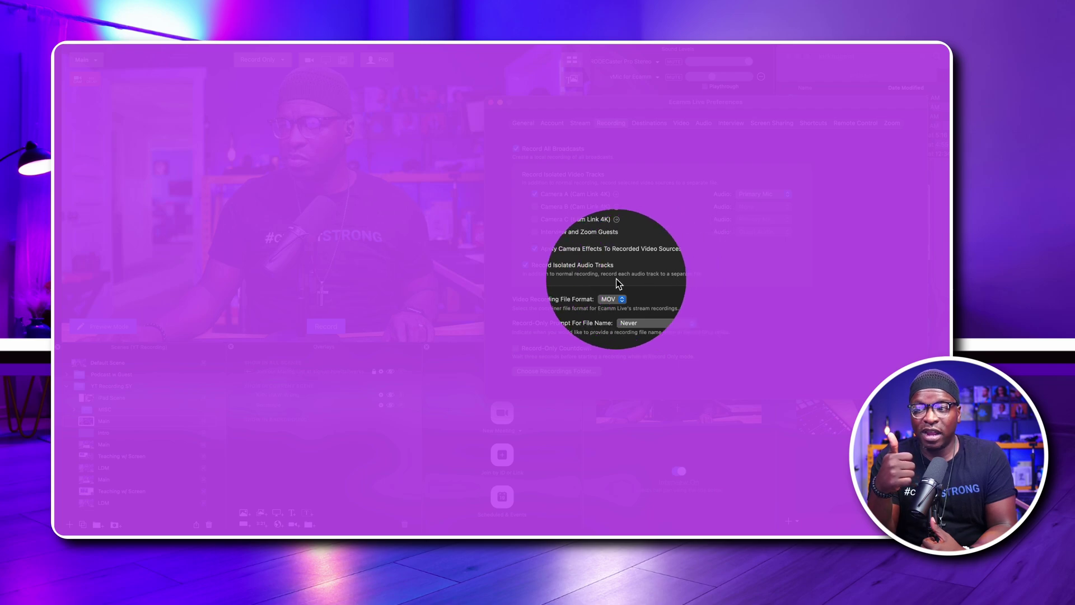
click(558, 268)
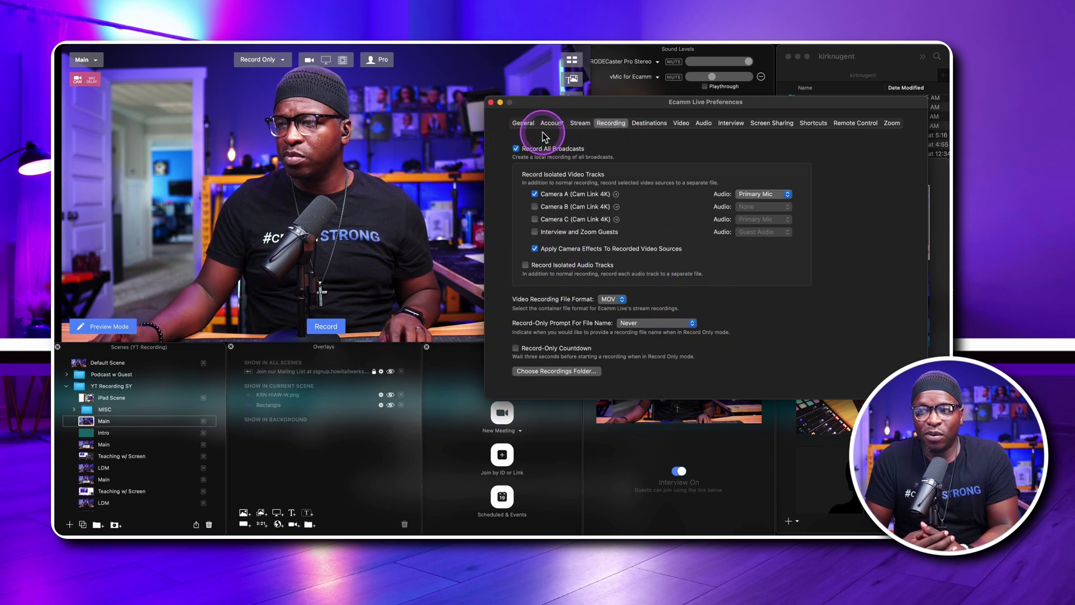
click(492, 103)
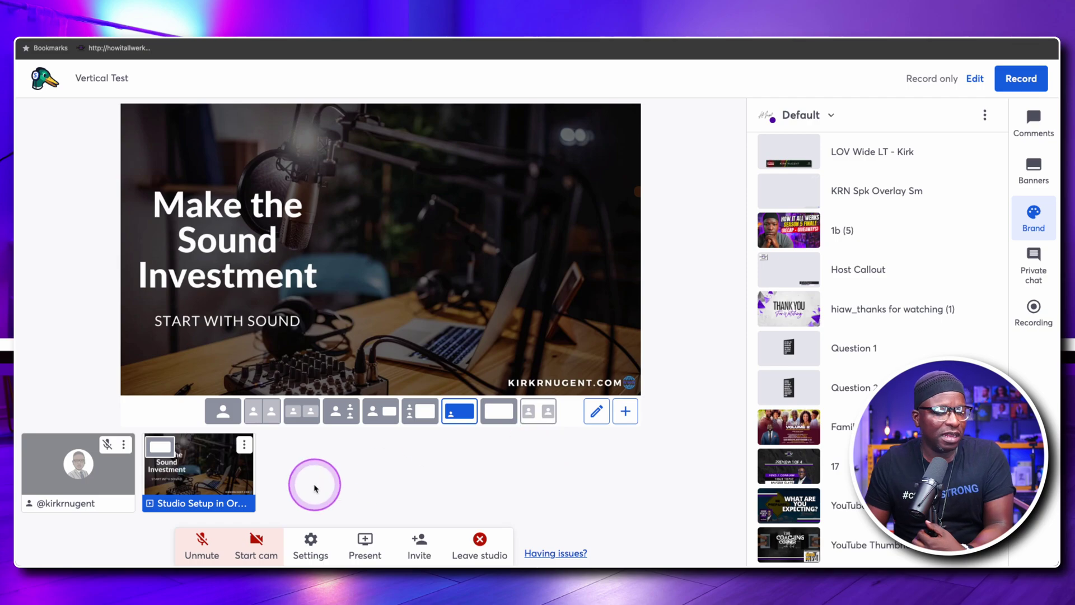
Review the camera and resolution settings for presenting an extra camera, and close them without sharing.
mouse_move(84, 456)
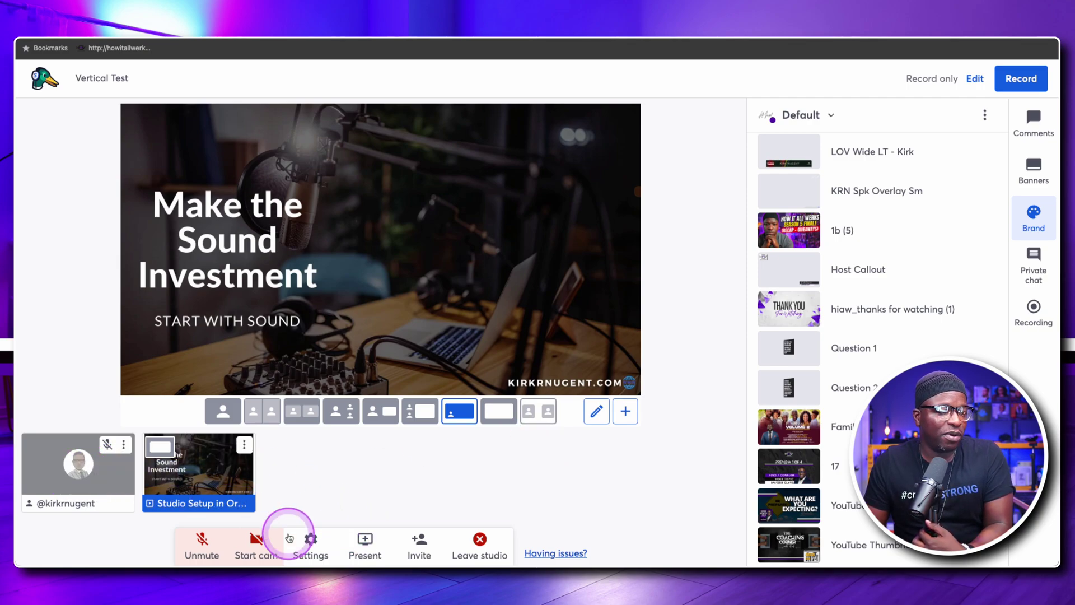
click(372, 545)
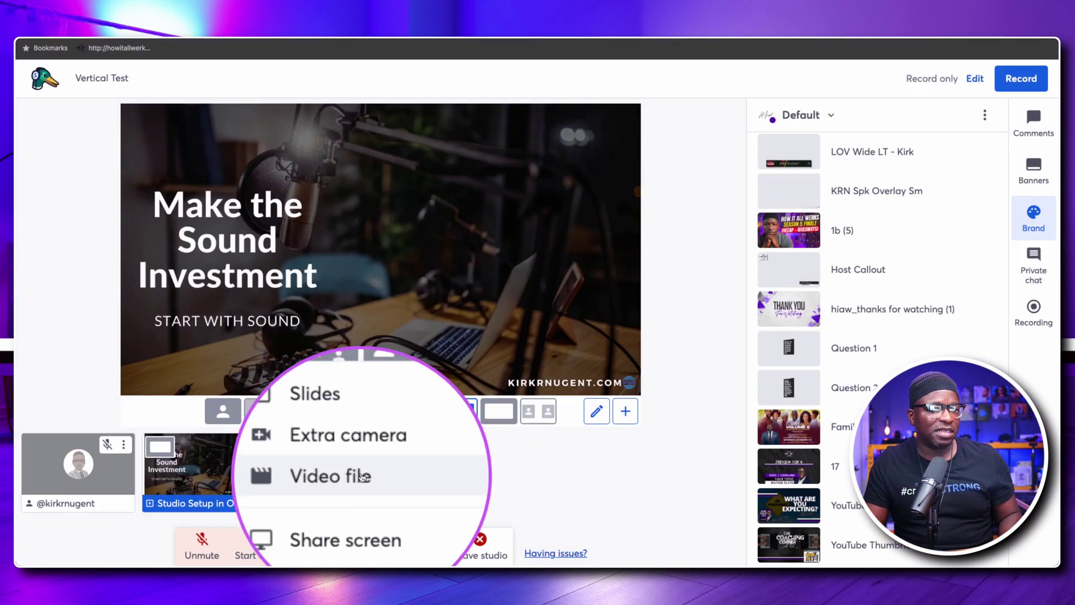
click(357, 458)
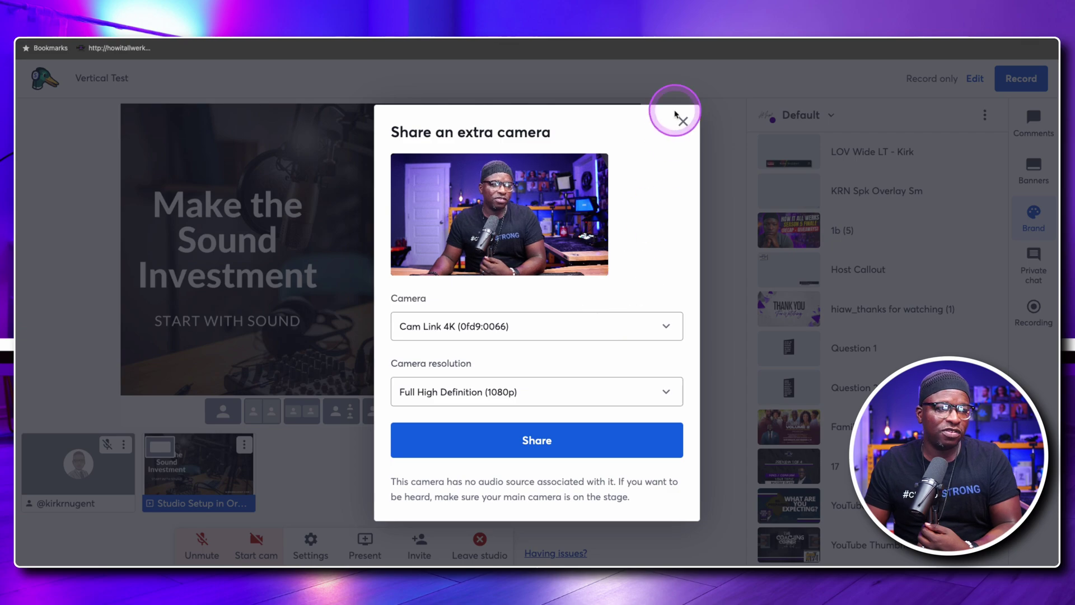
click(683, 124)
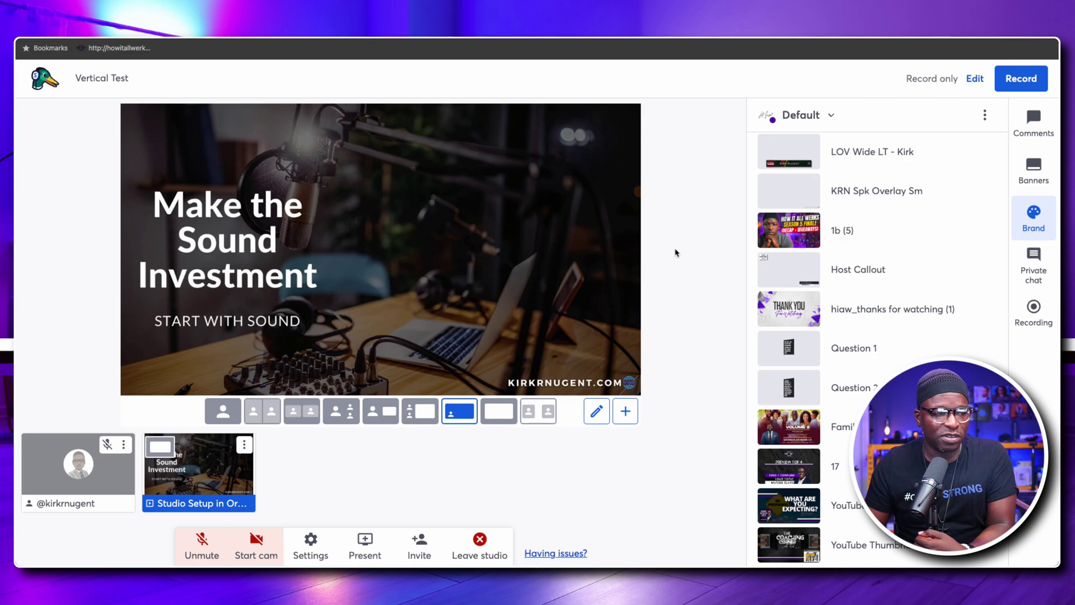
Review the Chrome tabs offered as screen share sources, and cancel without sharing.
click(374, 551)
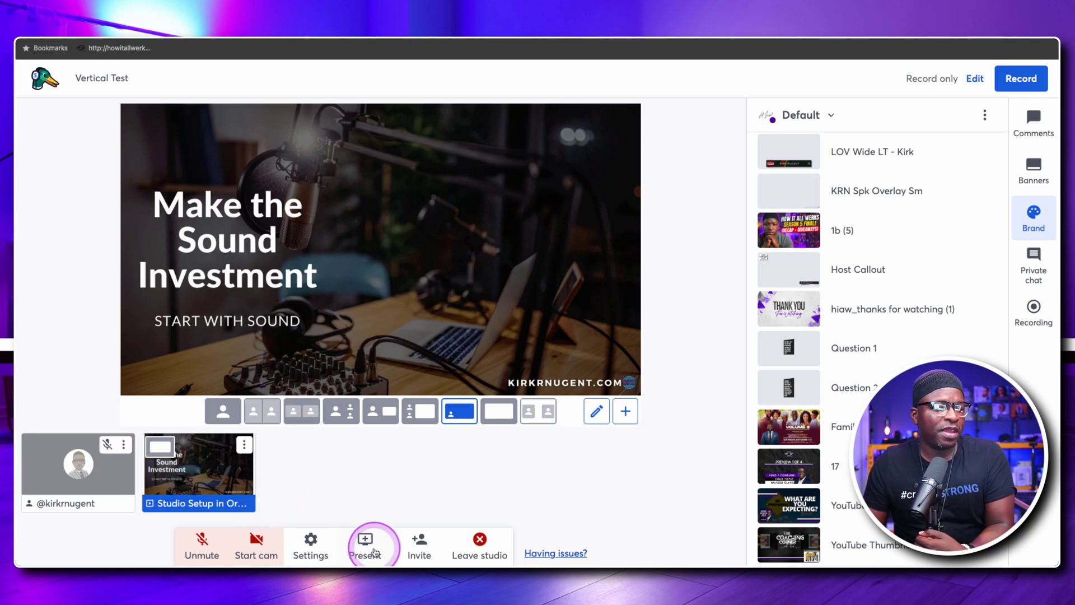
click(358, 542)
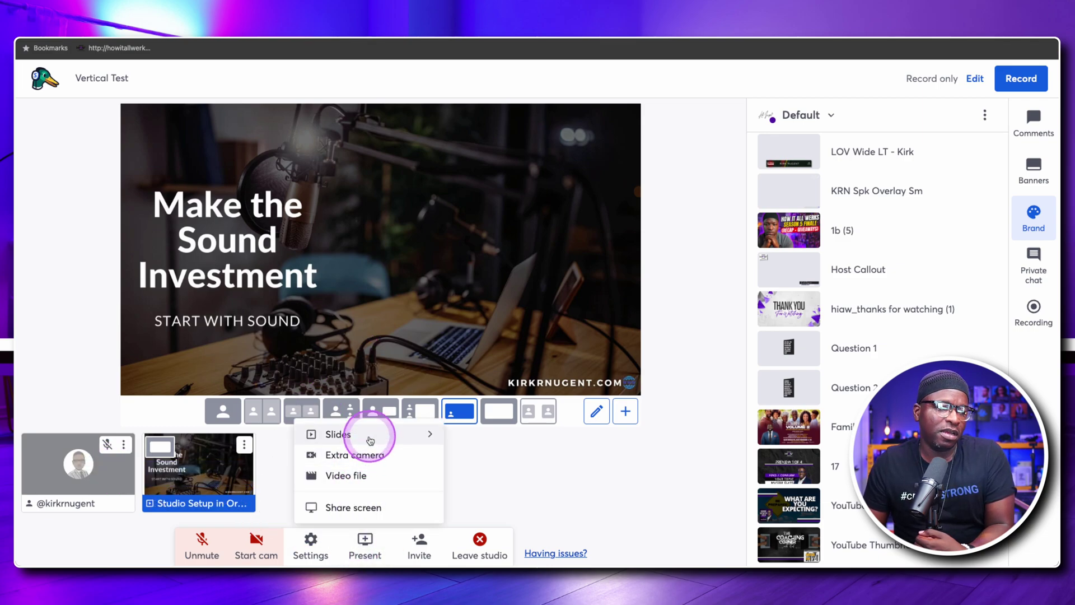
click(369, 509)
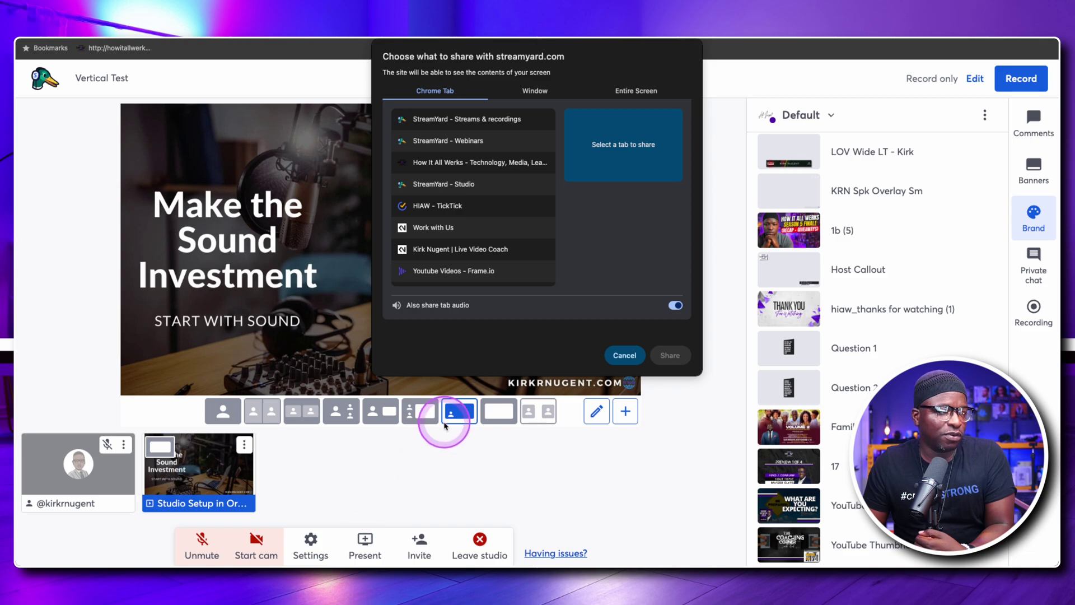
click(624, 354)
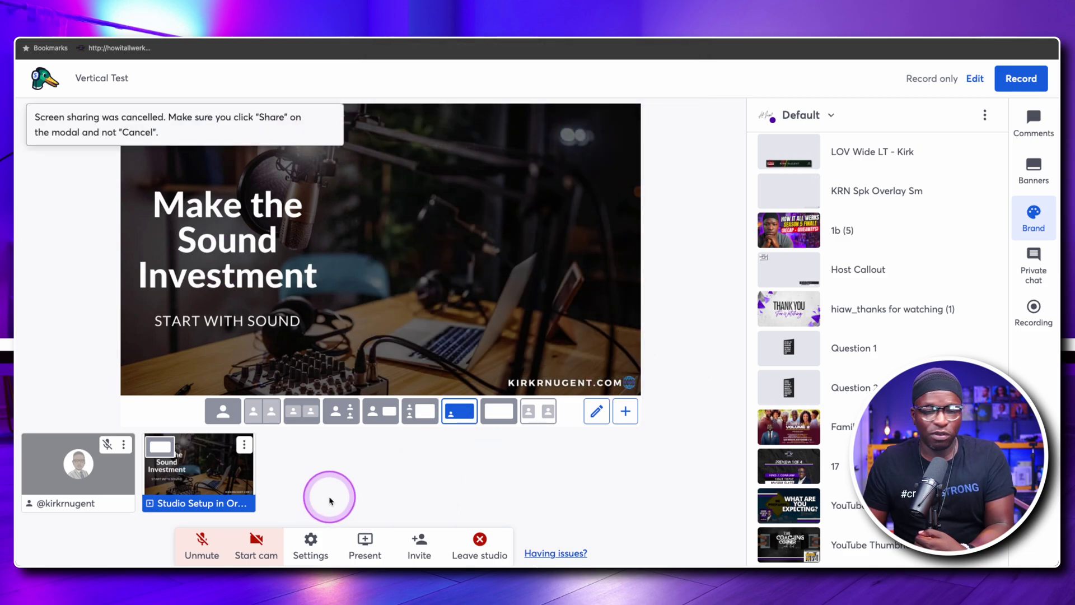
Remove the Studio Setup slides from the studio, and start the main camera with USB Video (534d:2109) as its source.
click(242, 445)
click(268, 416)
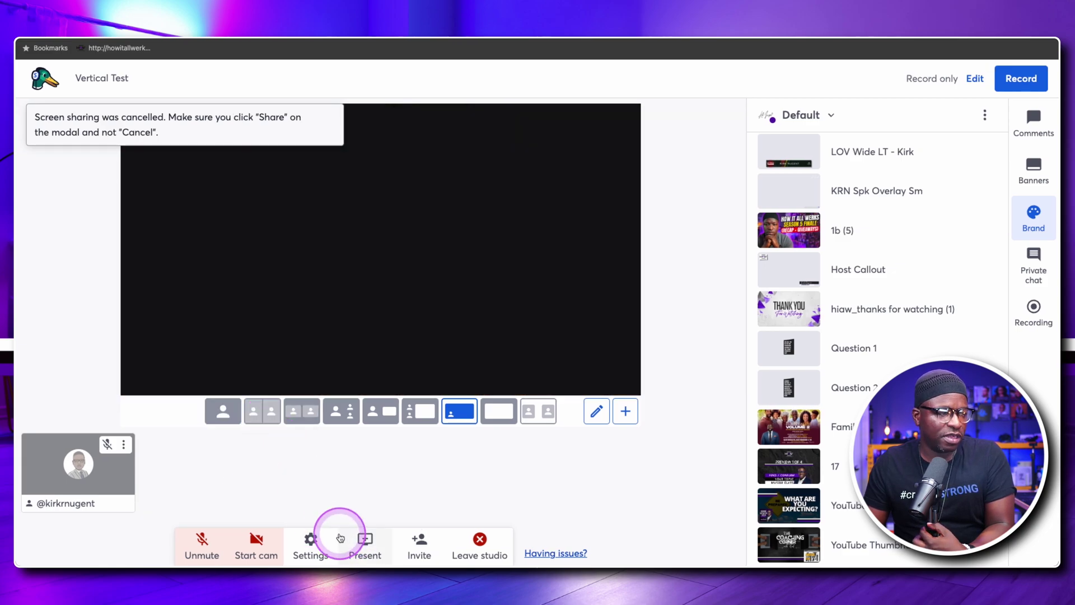
click(316, 542)
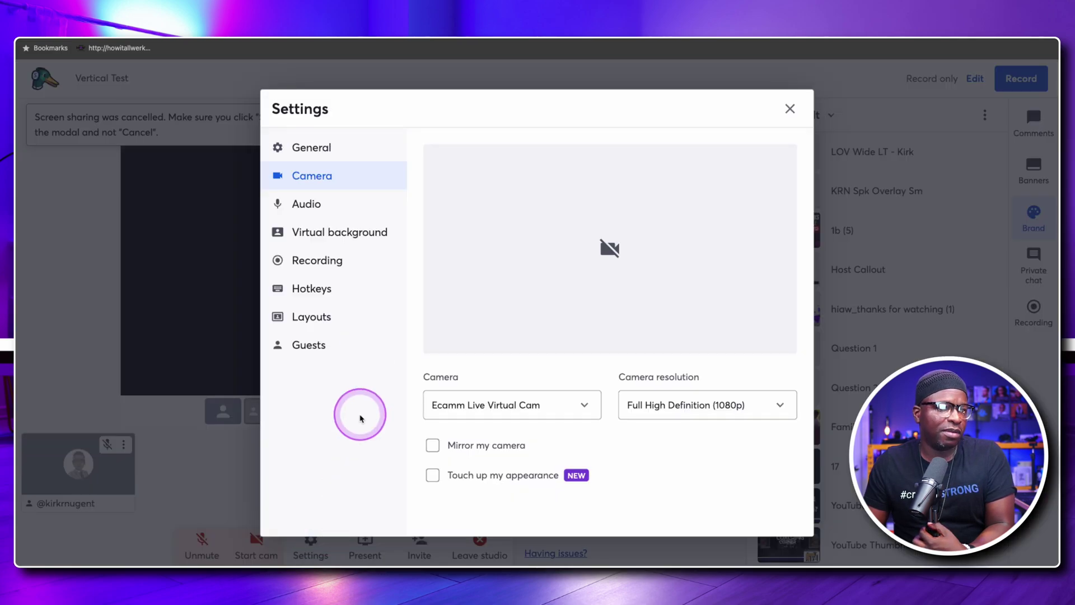
click(569, 401)
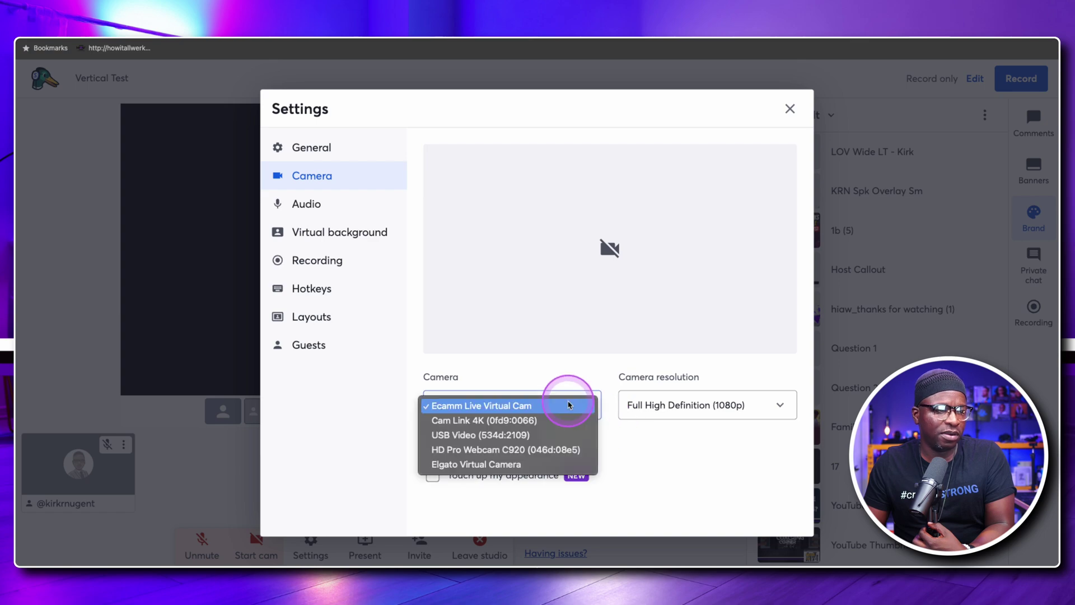
click(563, 414)
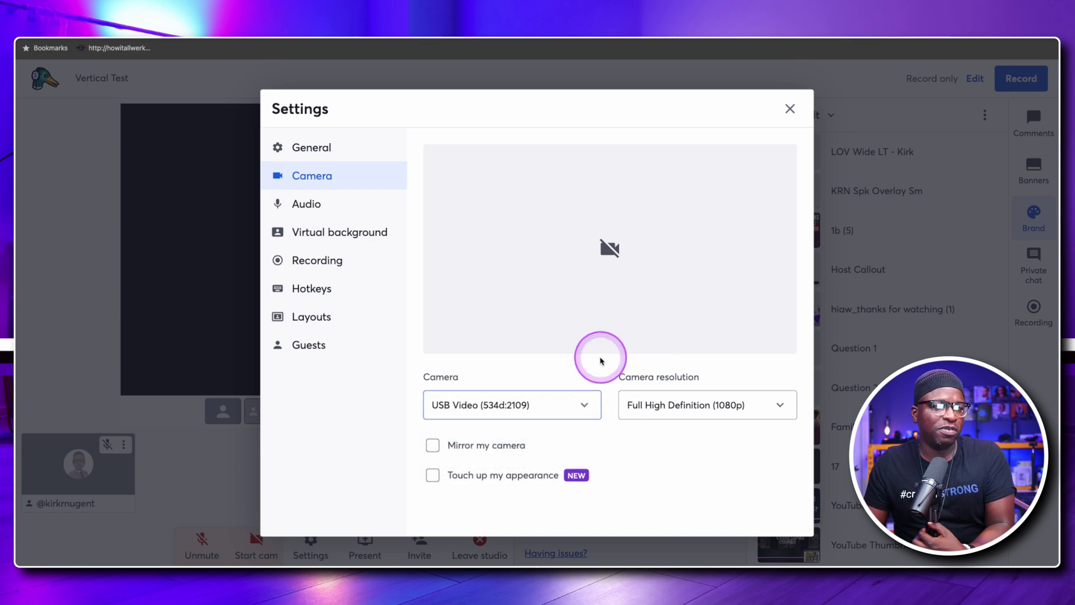
click(789, 111)
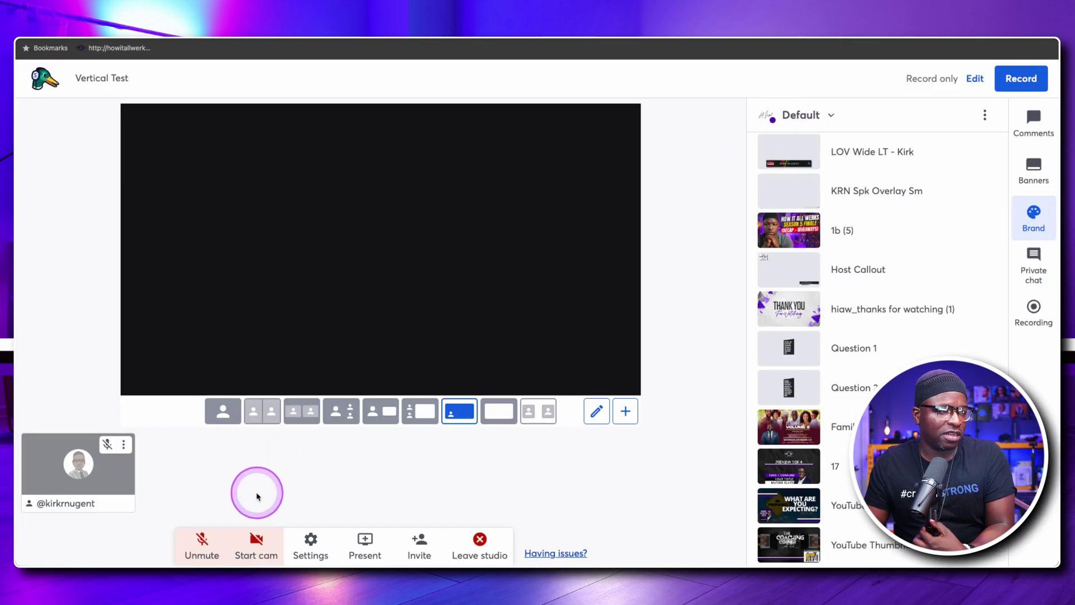
click(257, 540)
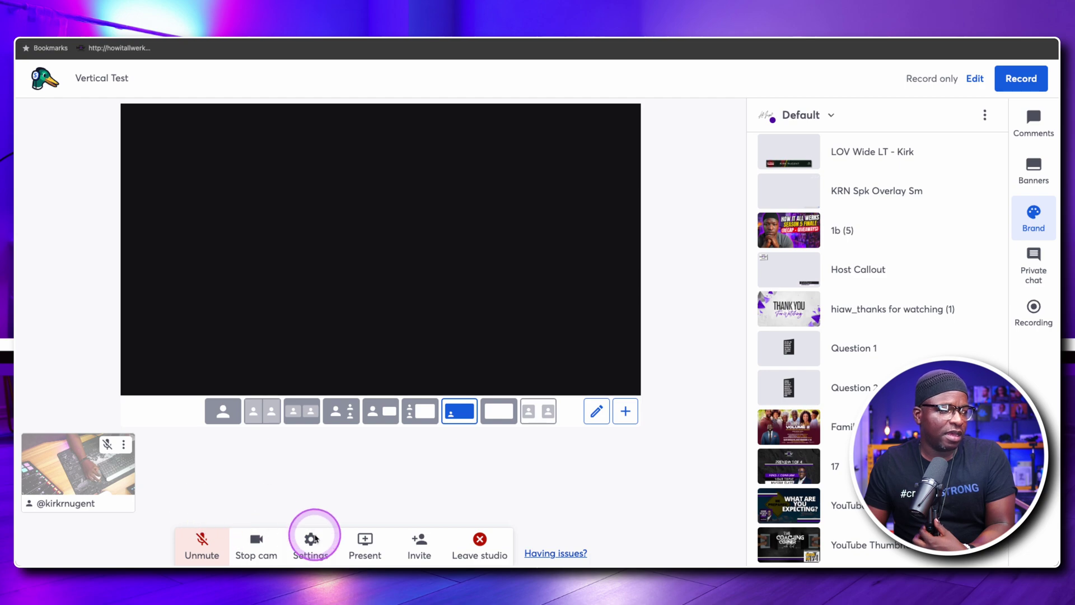
Share the HD Pro Webcam C920 (046d:08e5) as an extra camera at Full High Definition (1080p), and add both cameras to the stage.
click(364, 541)
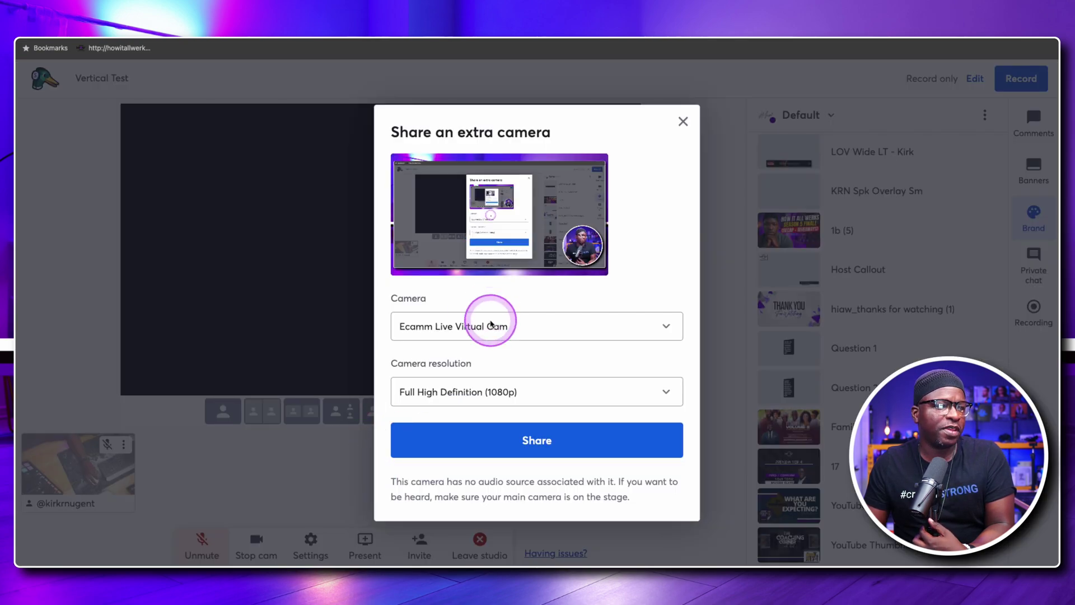
click(490, 324)
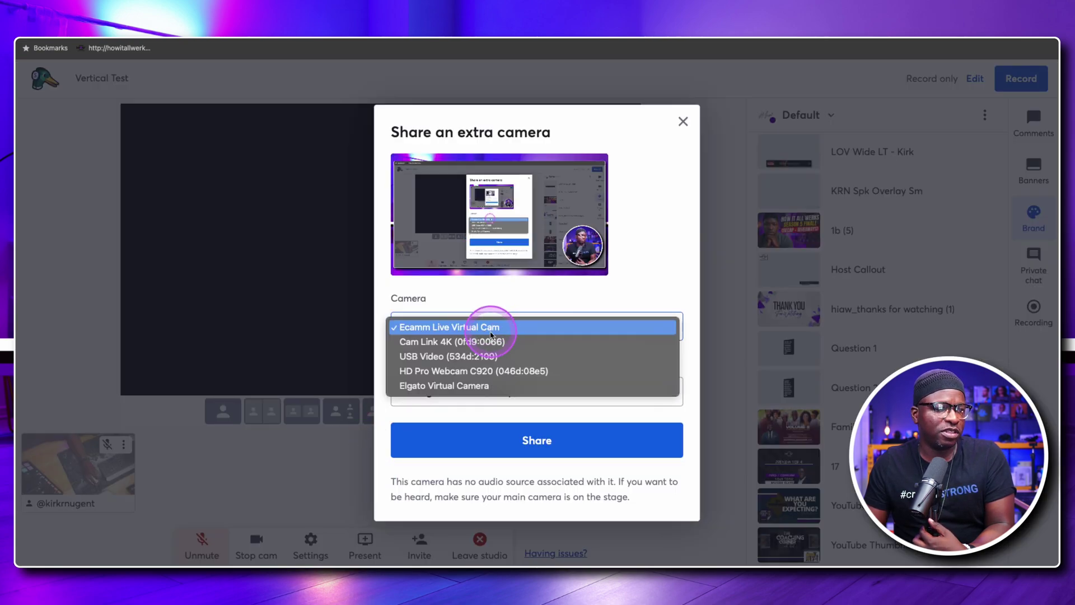
click(488, 374)
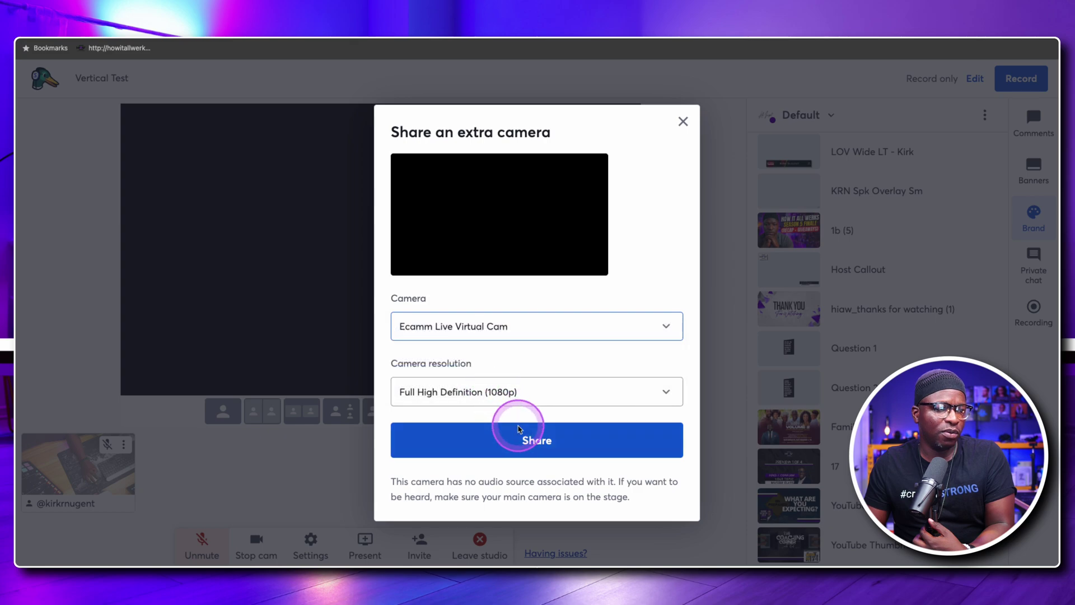
click(530, 440)
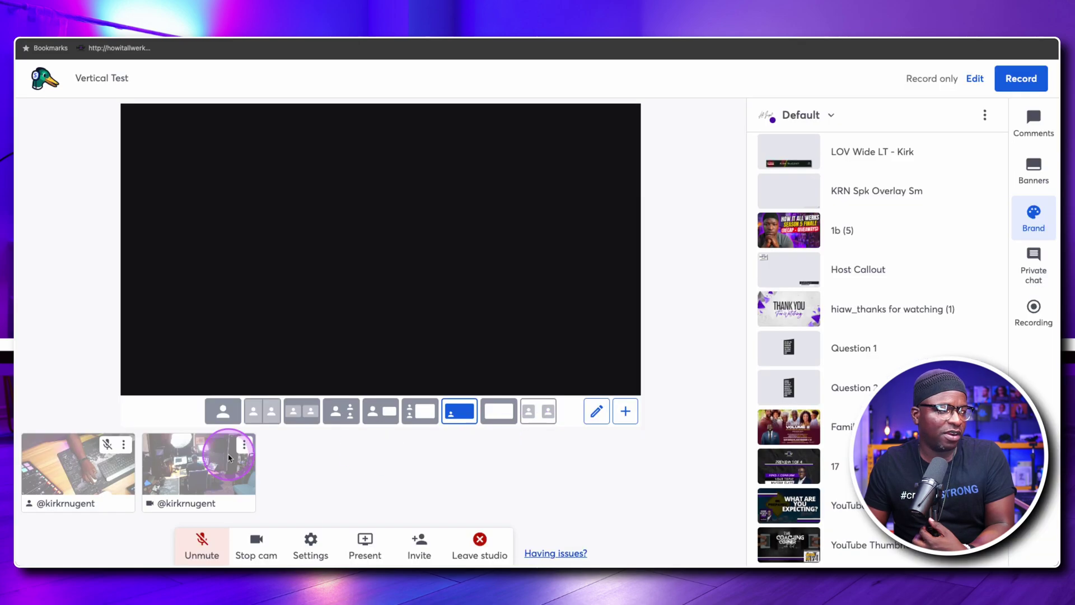
click(178, 475)
click(114, 463)
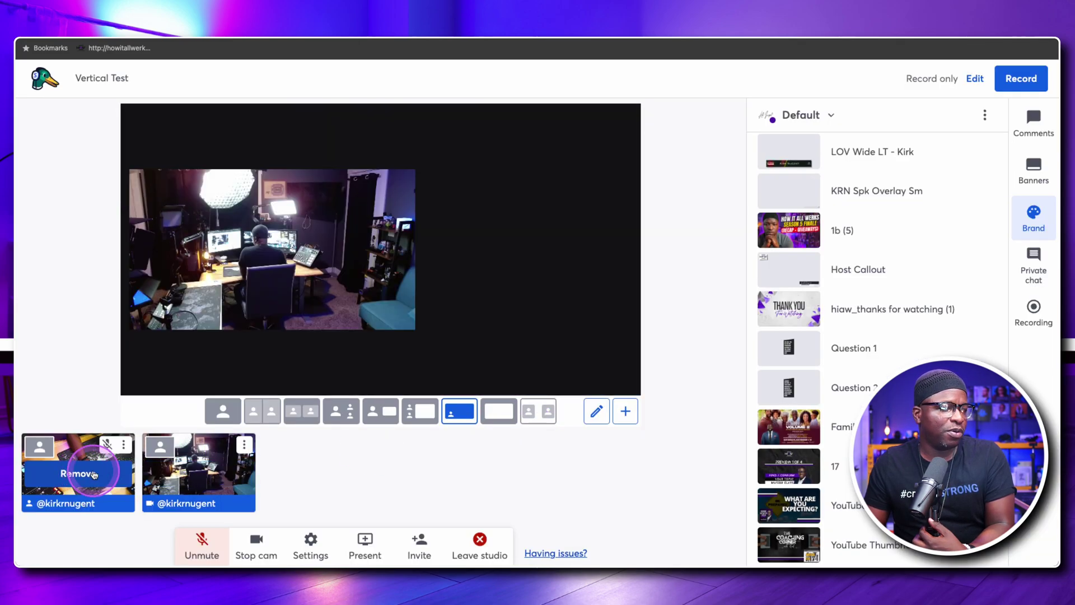
Alternate the solo layout between the main camera and the extra camera, ending on the extra camera.
click(159, 447)
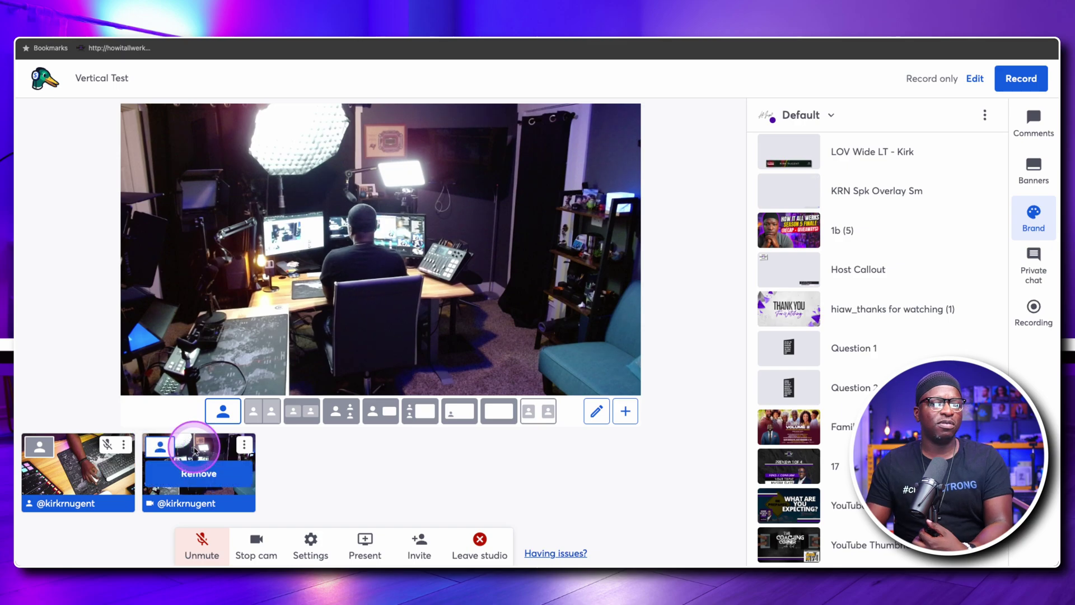
click(38, 447)
click(159, 447)
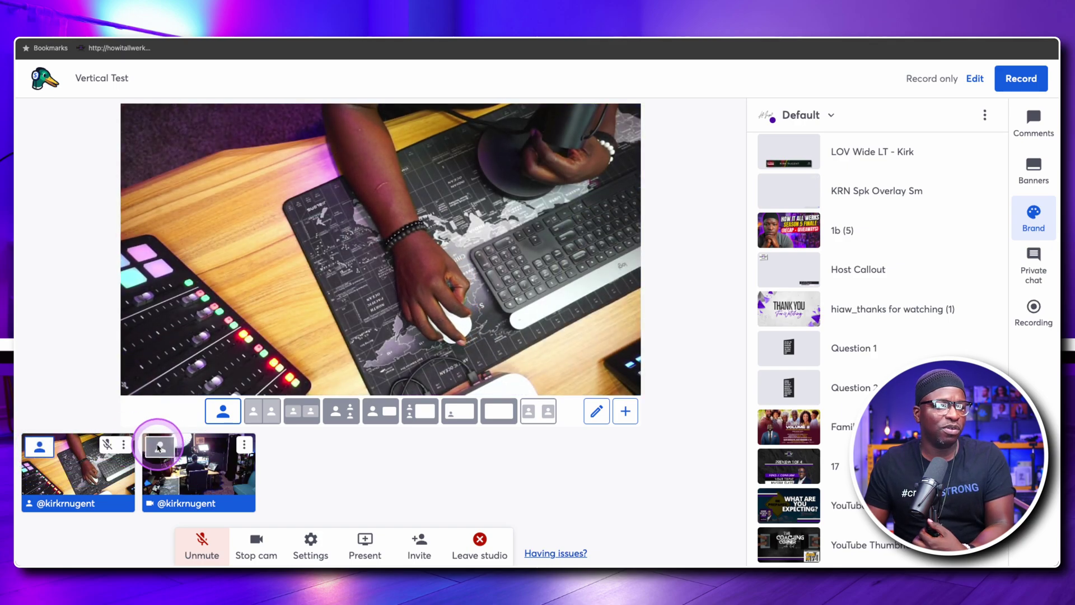
click(42, 452)
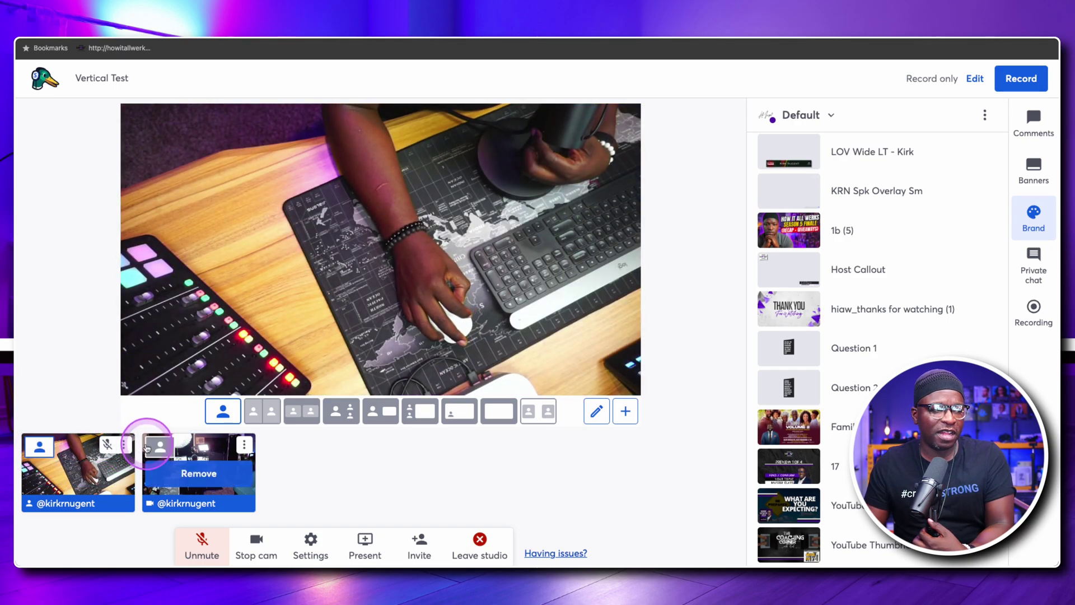
click(158, 446)
click(40, 446)
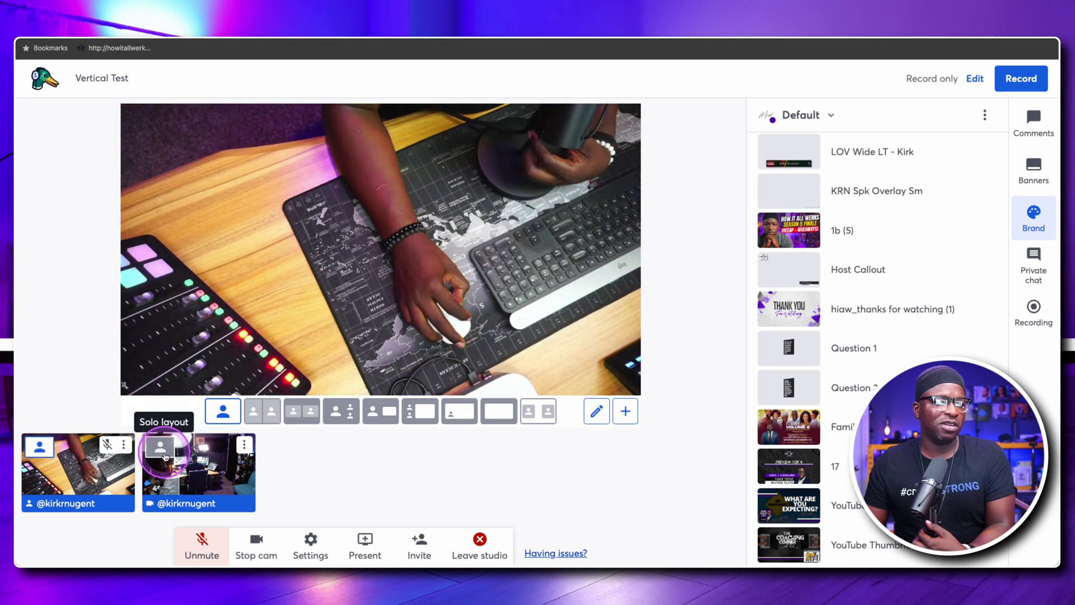
click(159, 447)
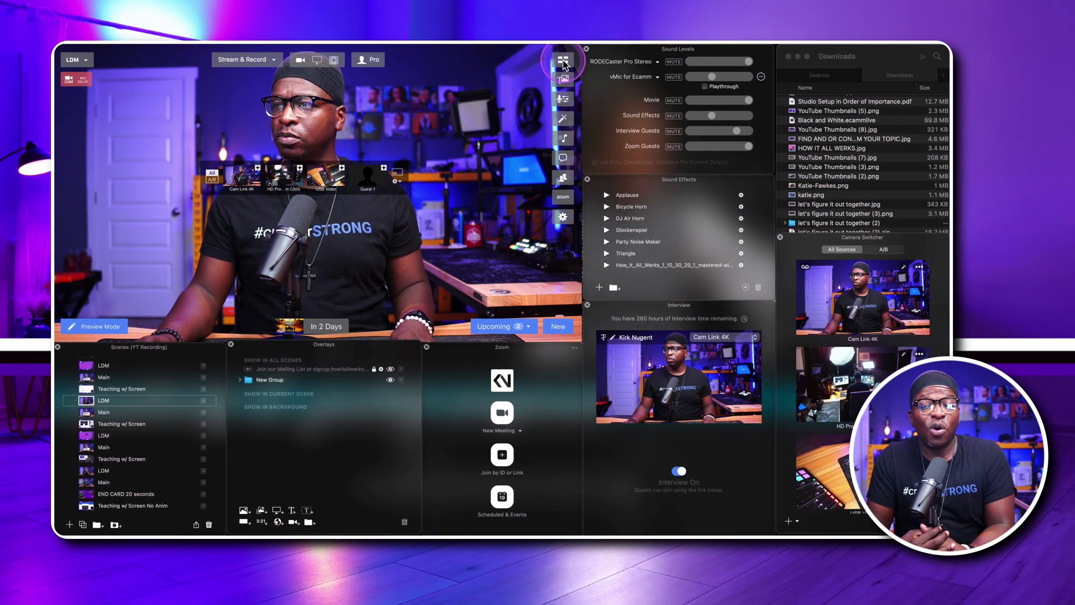
Switch to Ecamm Live, move the Camera Switcher over the main window, widen it to two columns, and check its options for adding cameras.
click(563, 63)
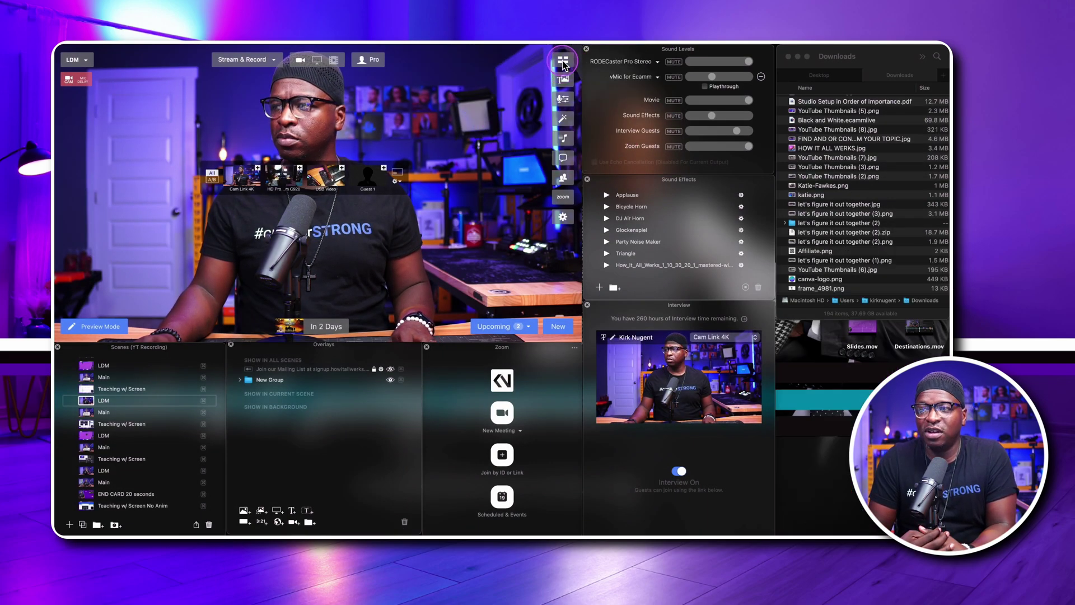
click(563, 63)
click(782, 238)
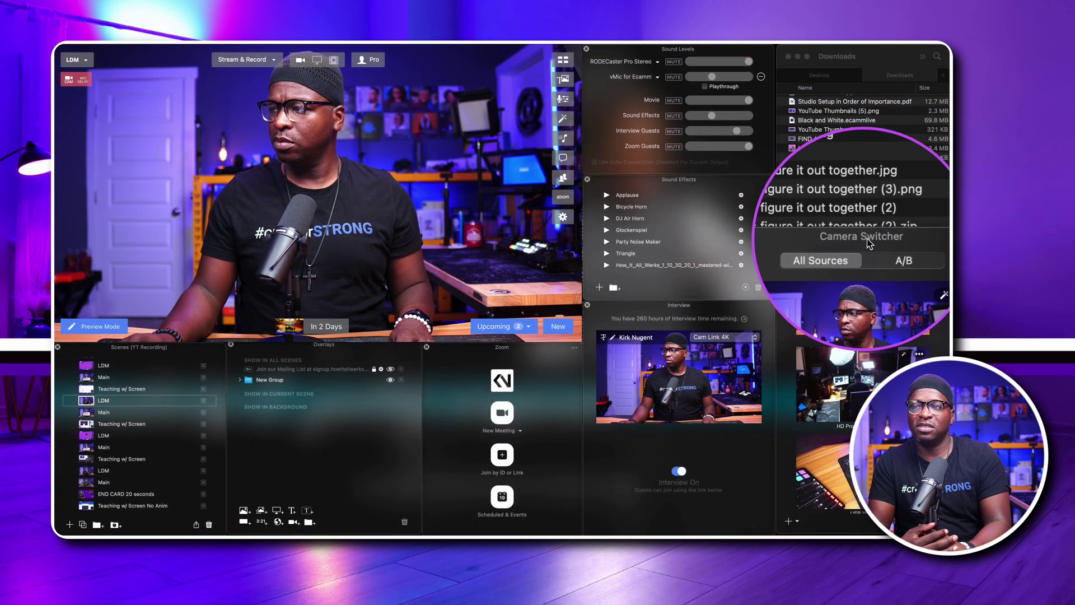
click(868, 239)
drag(867, 242, 414, 137)
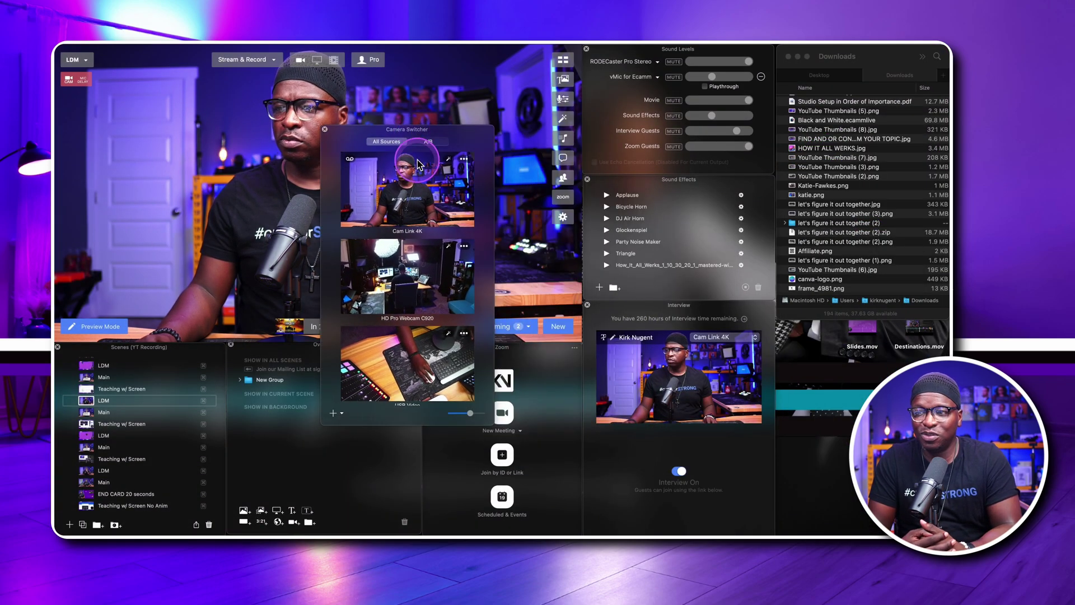
drag(495, 305, 668, 312)
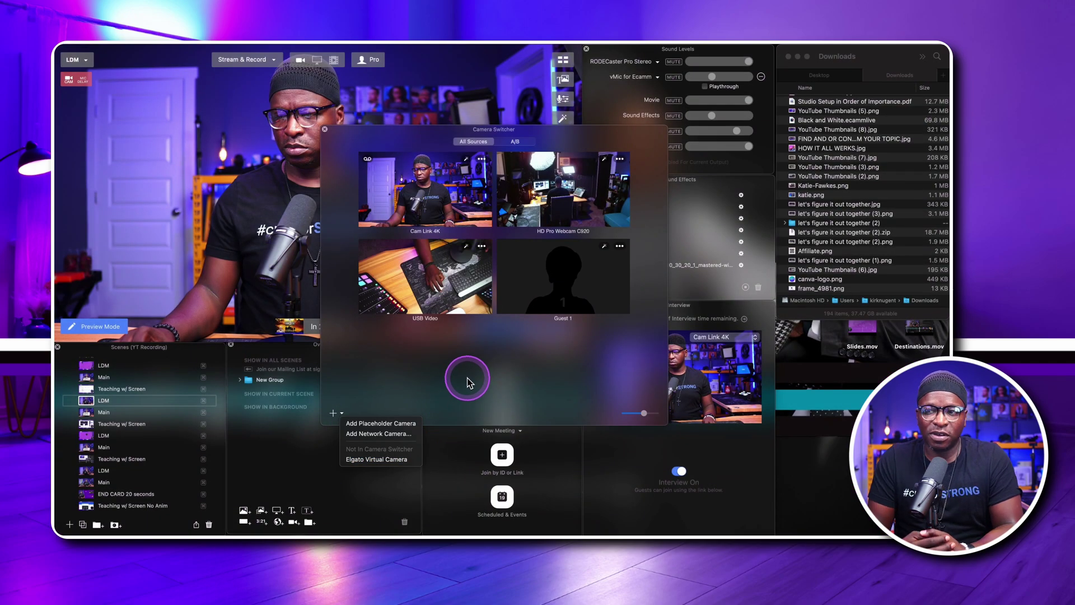
click(467, 377)
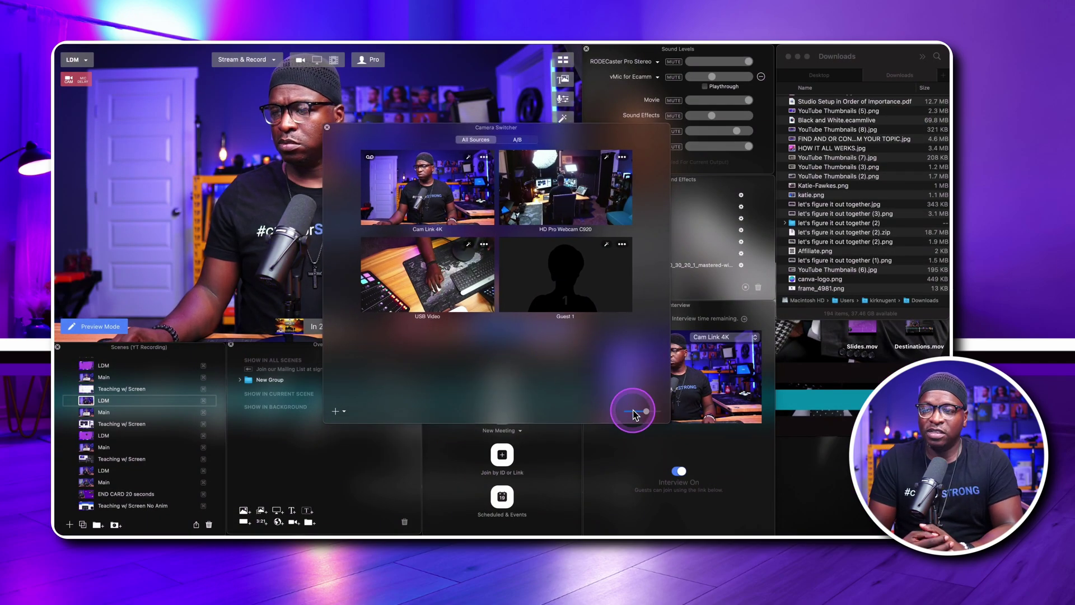
Review the sources offered for Cameras A, B and C in the A/B view, and return the Camera Switcher to its original place.
click(507, 143)
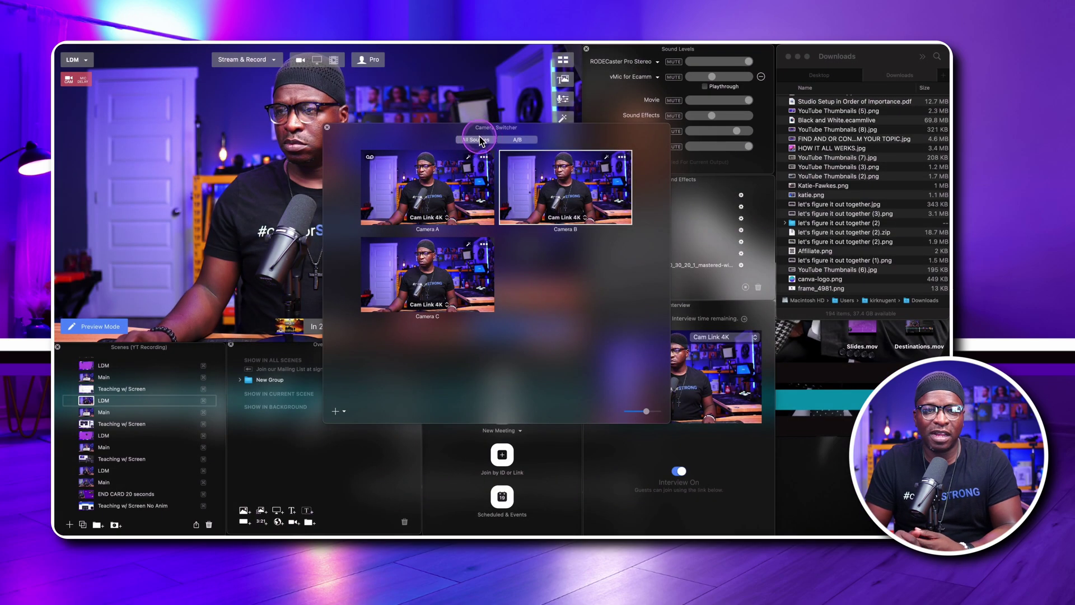
click(478, 140)
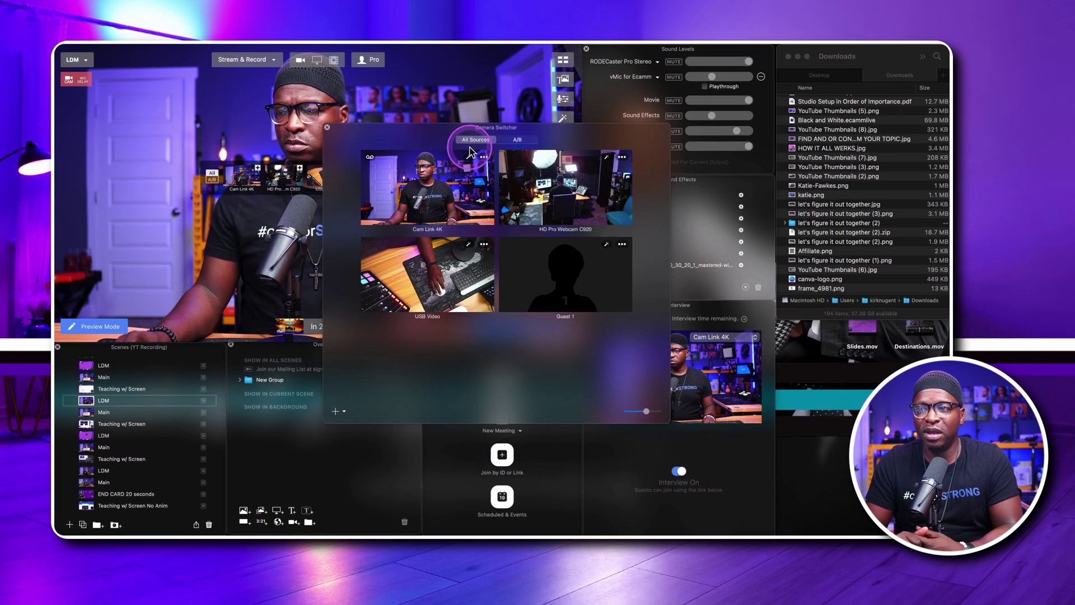
click(516, 142)
click(427, 218)
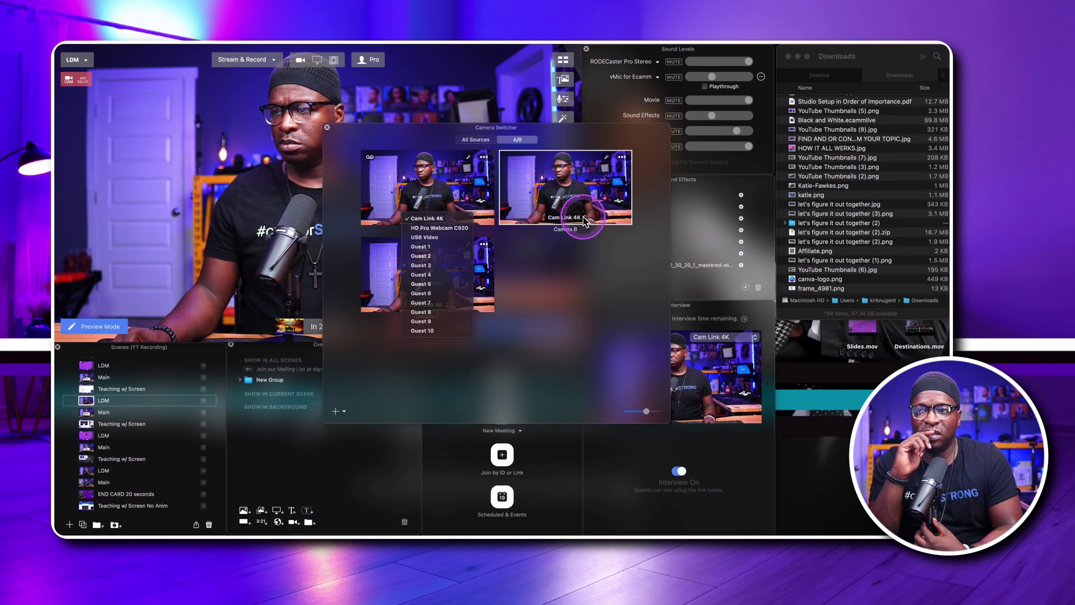
click(584, 220)
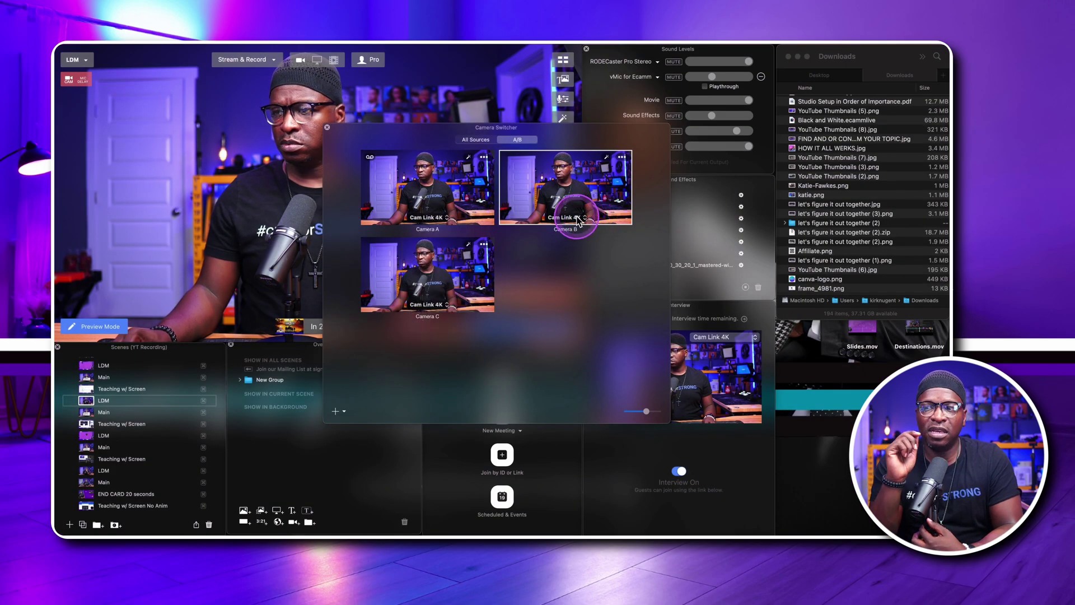
click(582, 219)
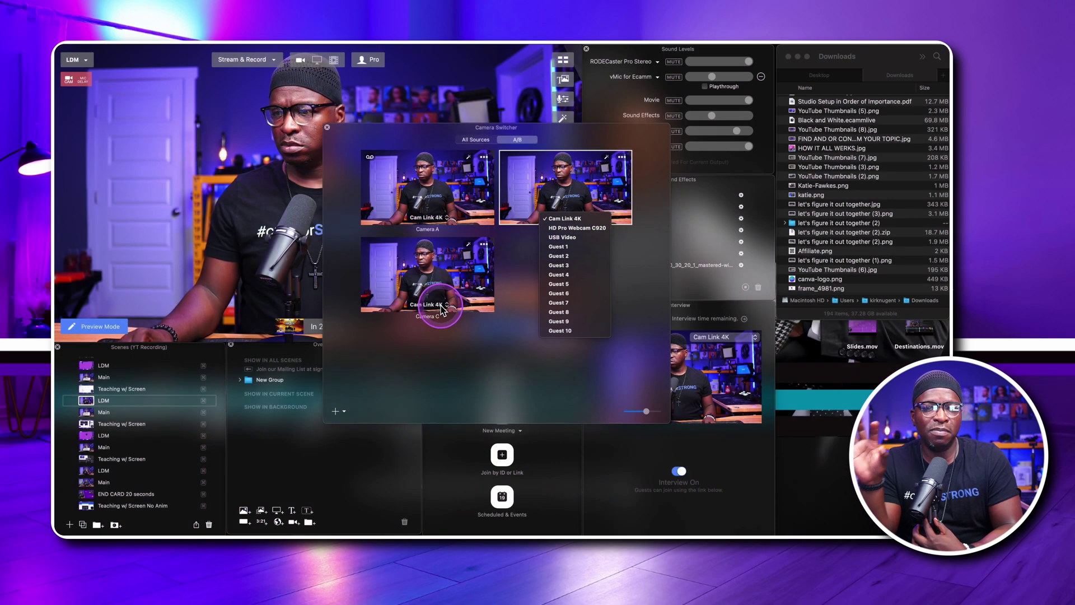
click(442, 307)
click(440, 306)
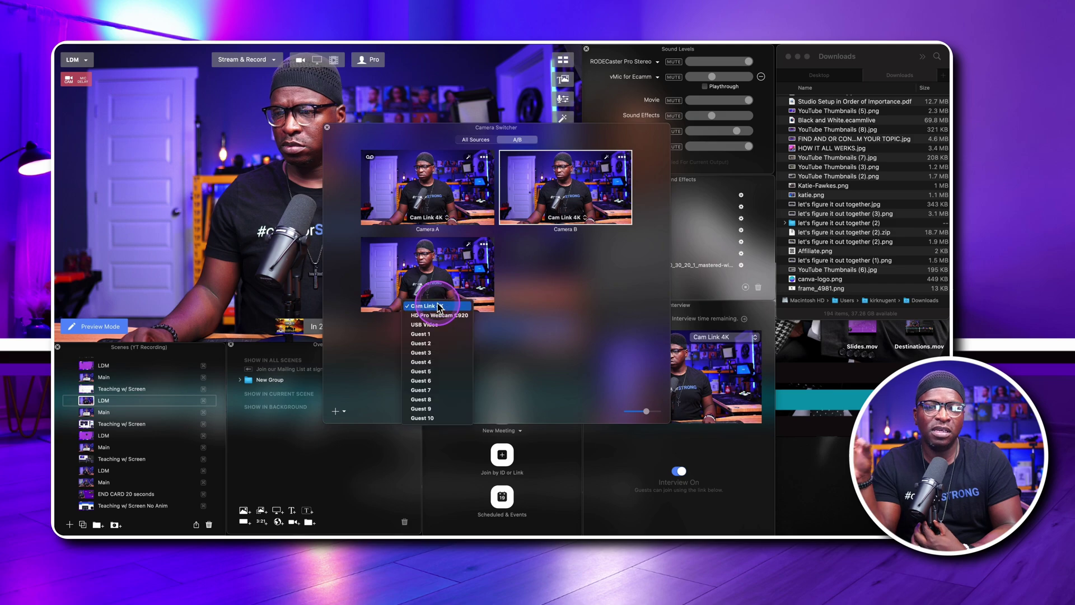
click(585, 311)
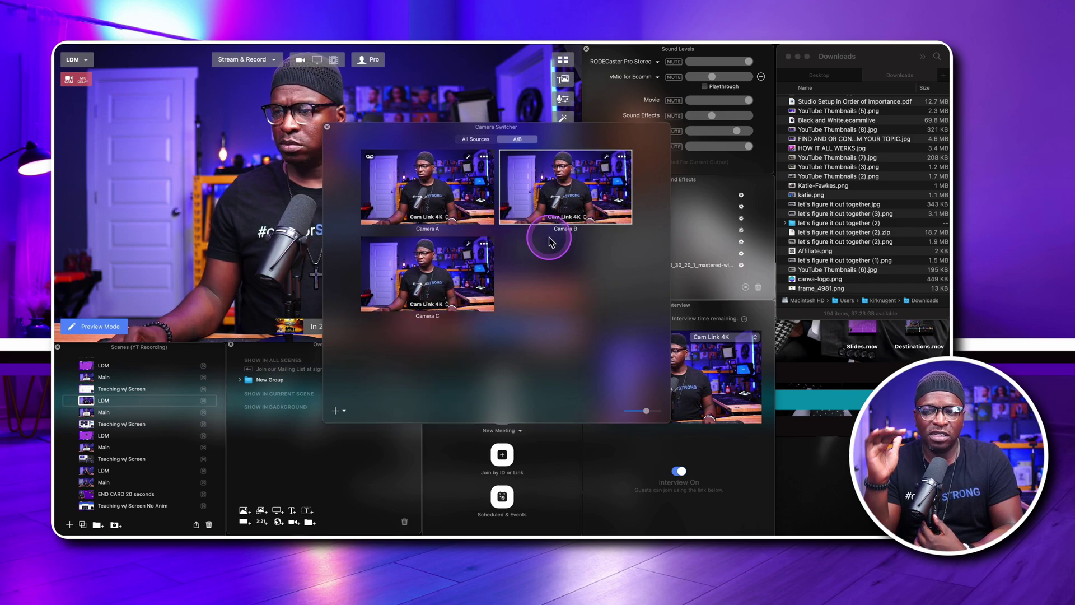
drag(361, 140, 778, 277)
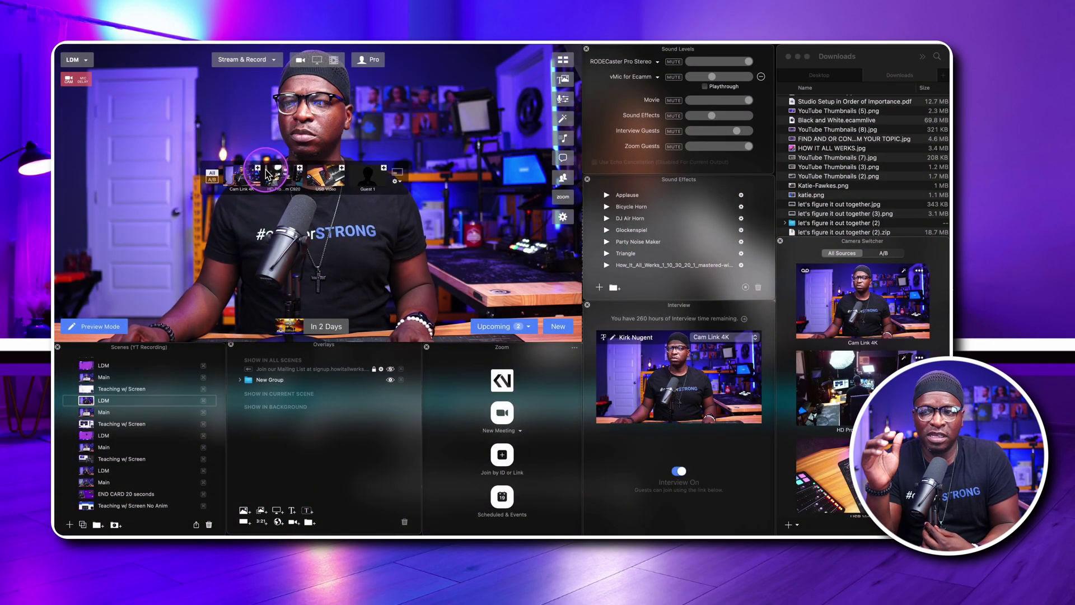
Add Cam Link 4K, HD Pro Webcam C920 and USB Video to the split screen, and shift the camera strip slightly lower.
click(258, 167)
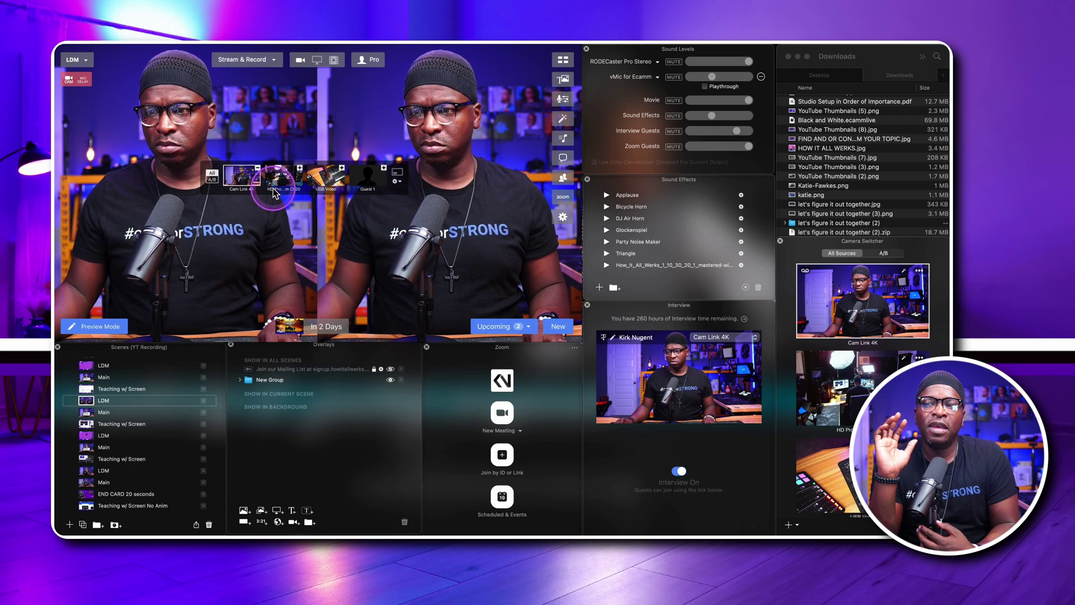
click(299, 168)
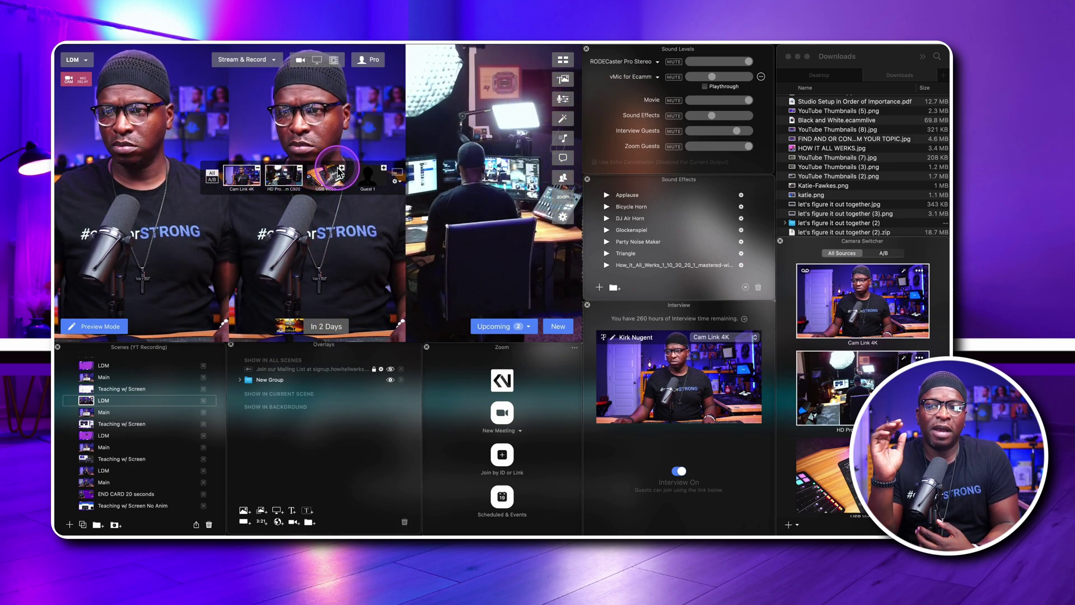
click(342, 168)
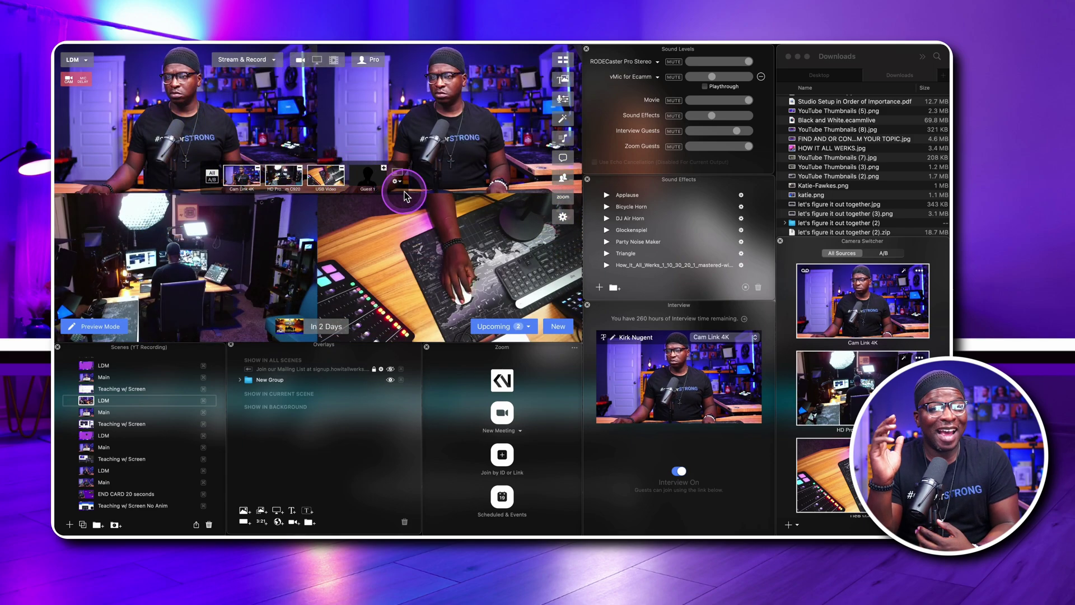
drag(347, 193, 356, 213)
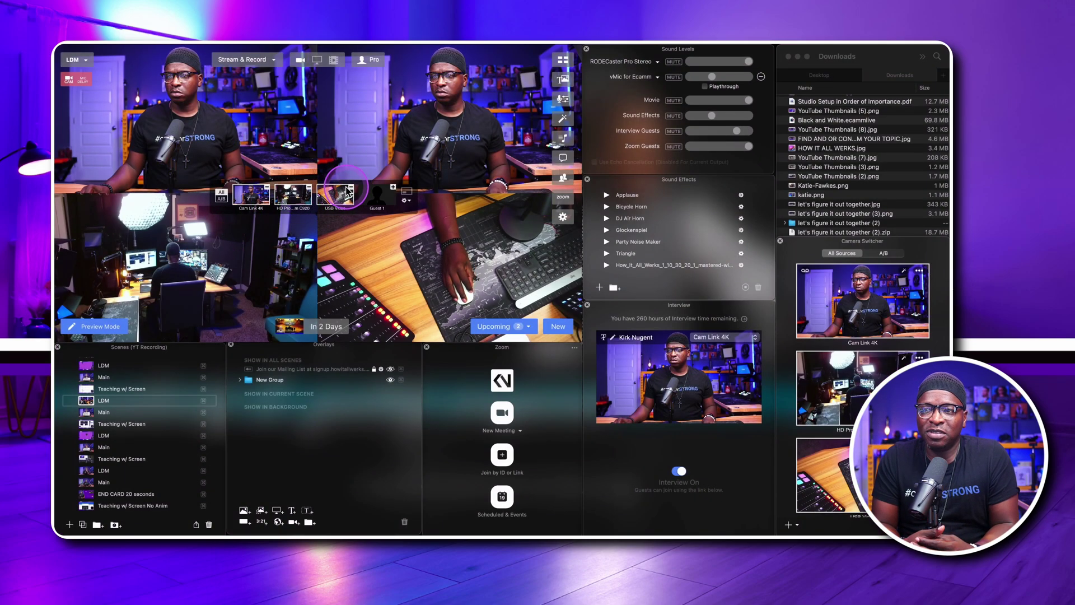
Remove USB Video, HD Pro Webcam C920 and Cam Link 4K from the split screen.
click(350, 188)
click(309, 187)
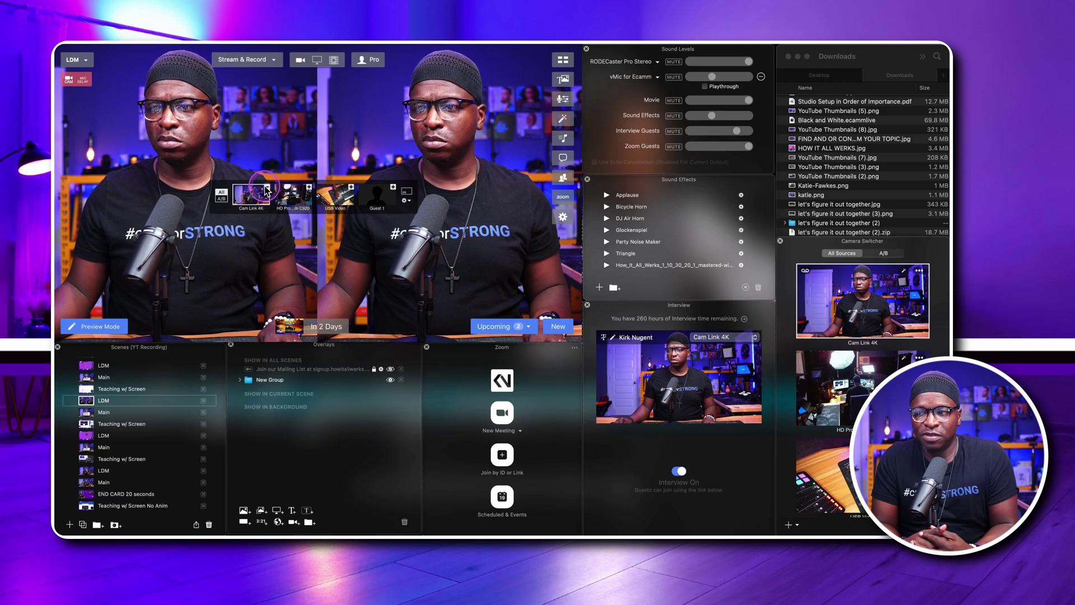
click(266, 187)
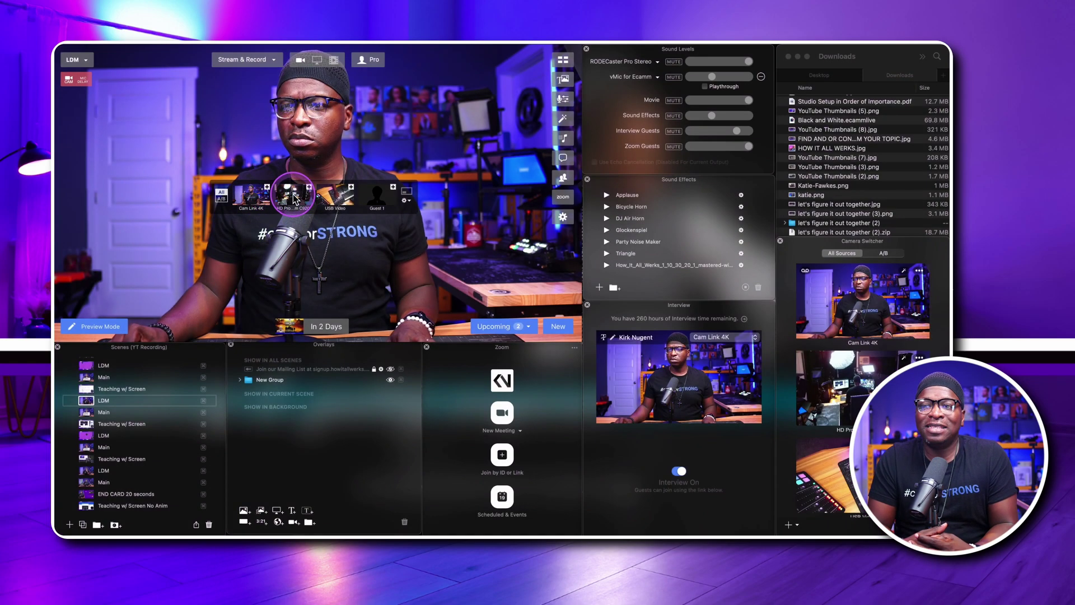
Cycle the main view through HD Pro Webcam C920, USB Video and Guest 1, and back through the cameras to Cam Link 4K.
click(308, 200)
click(338, 198)
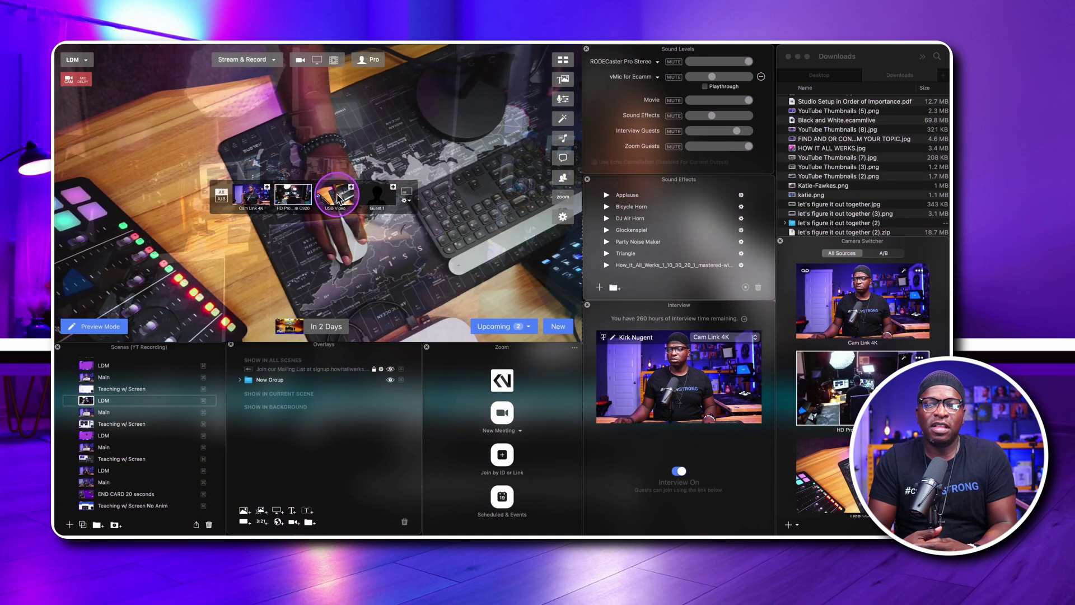
click(371, 198)
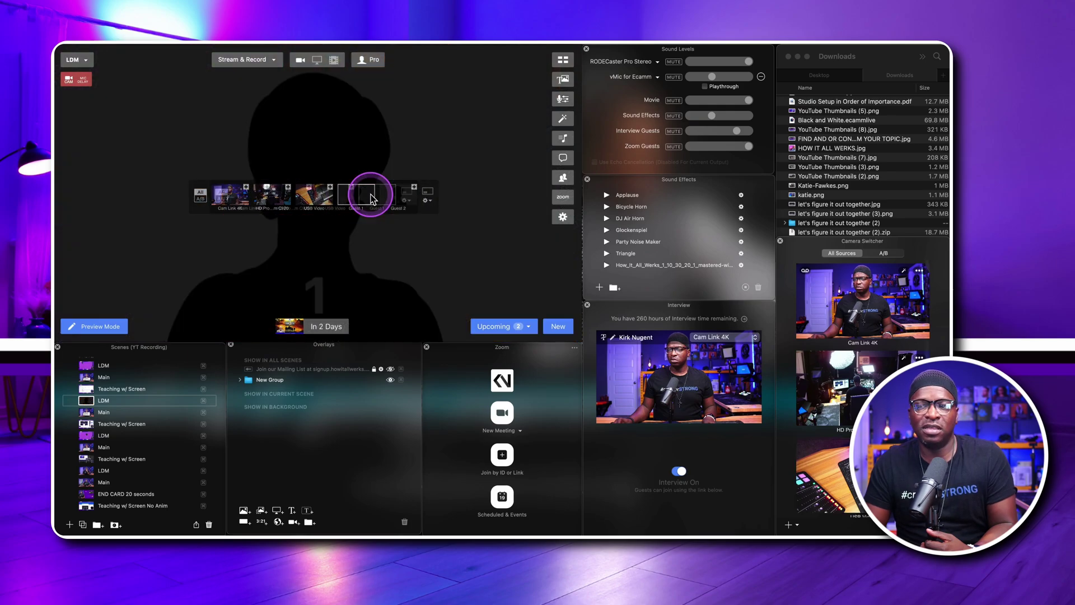
click(315, 199)
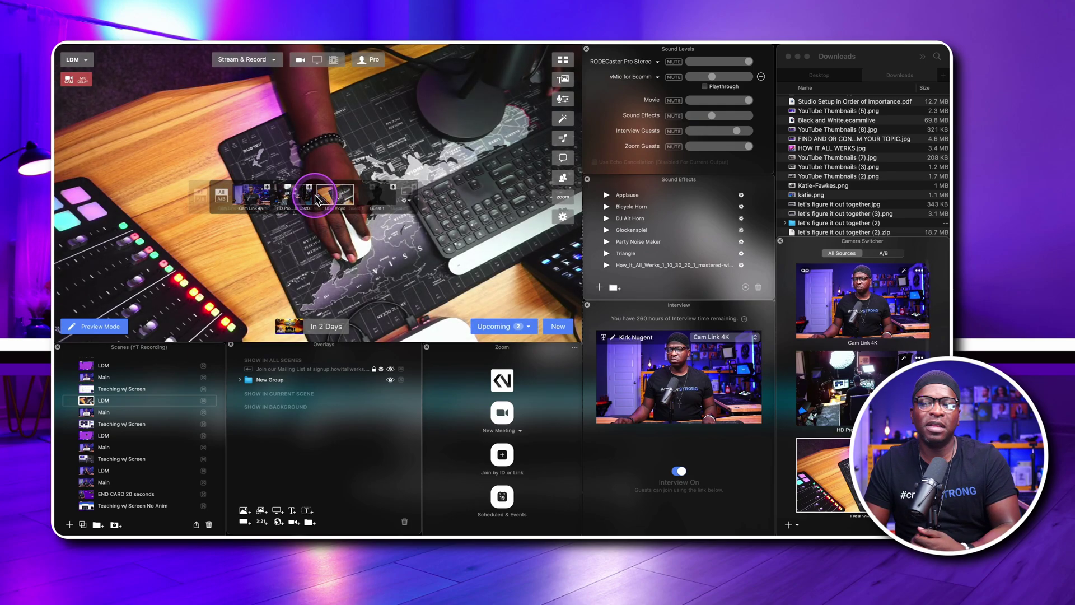
click(283, 195)
click(253, 200)
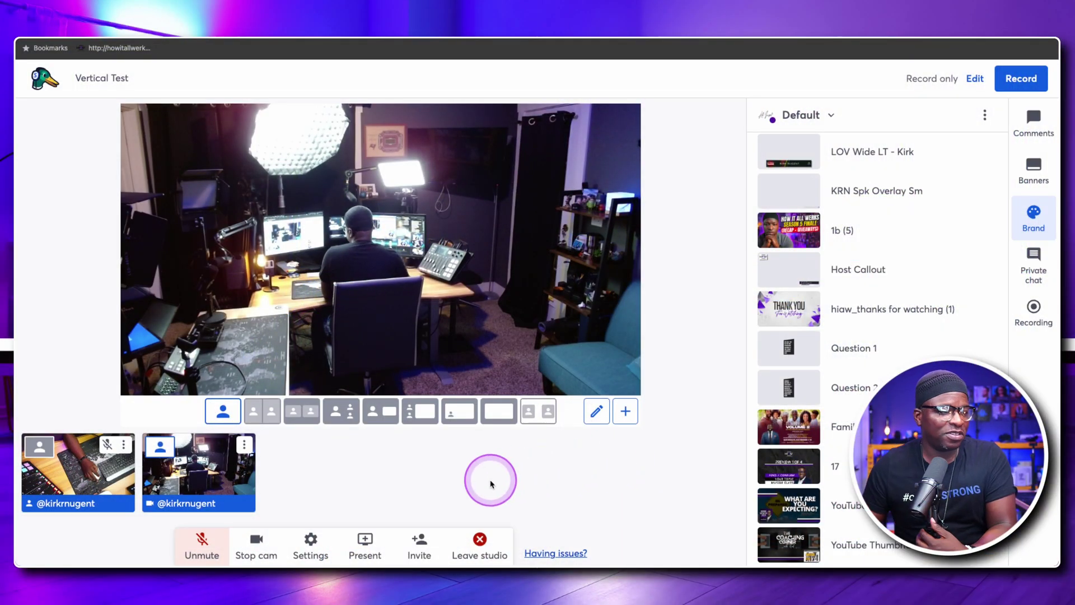
Set the studio orientation to Portrait in the general settings and return to the studio.
click(311, 540)
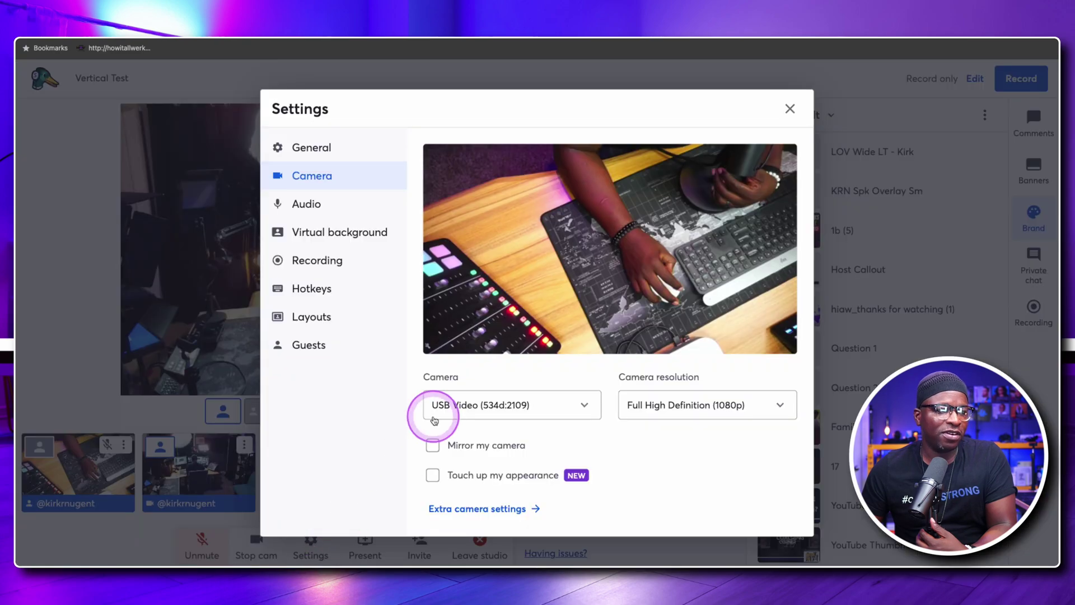
click(306, 151)
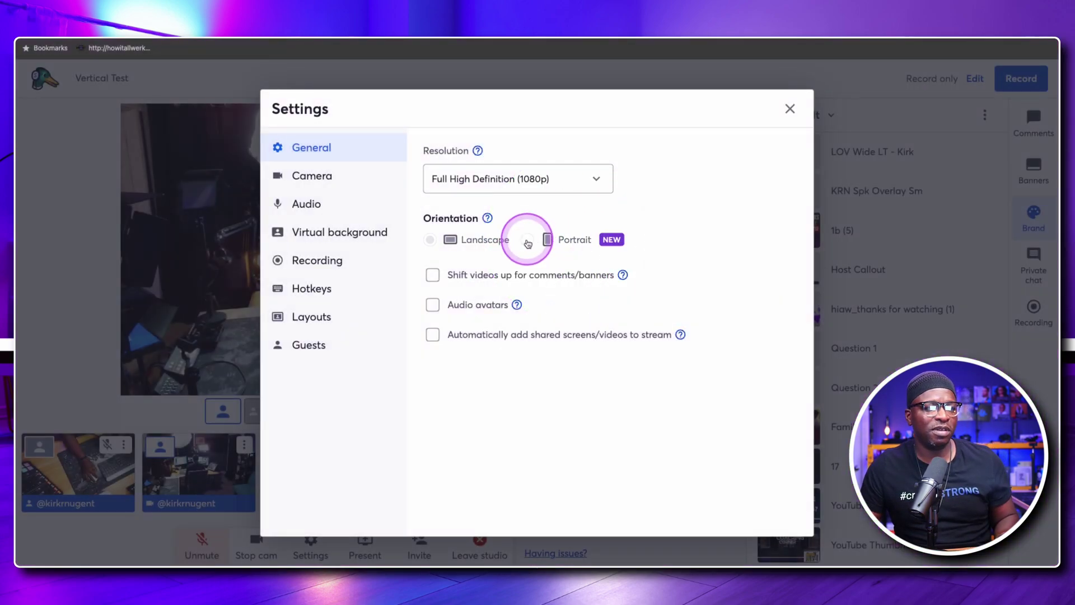
click(527, 241)
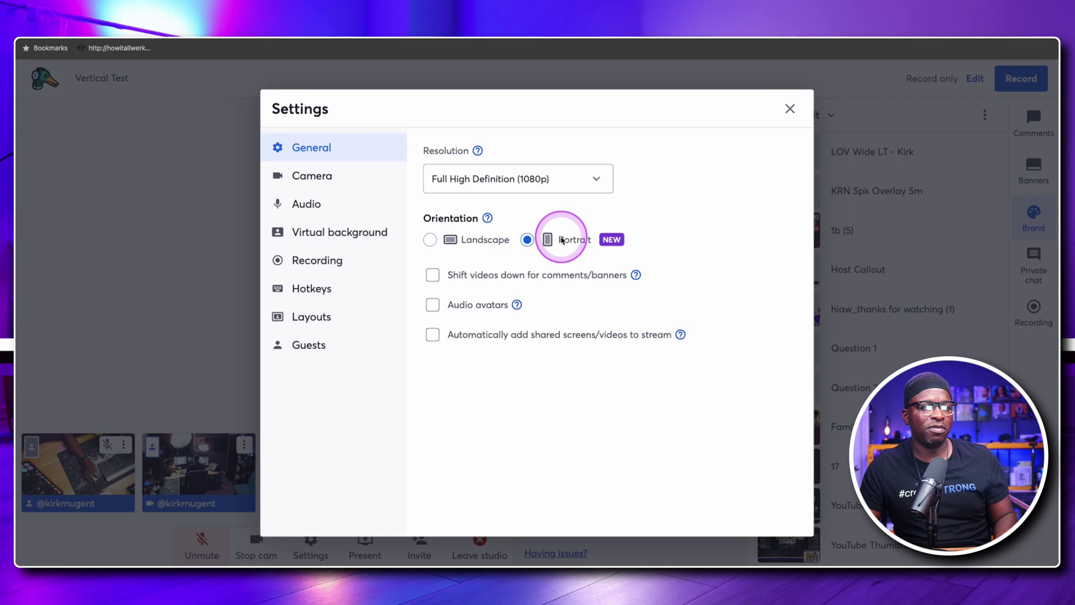
click(790, 109)
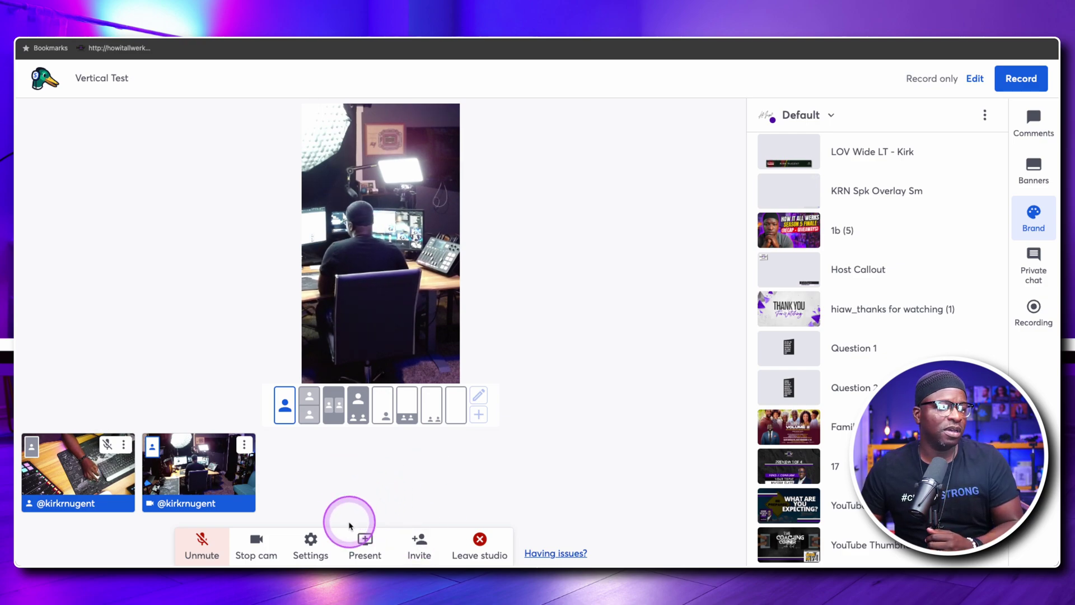
Set the studio orientation back to Landscape in the general settings and close them.
click(316, 546)
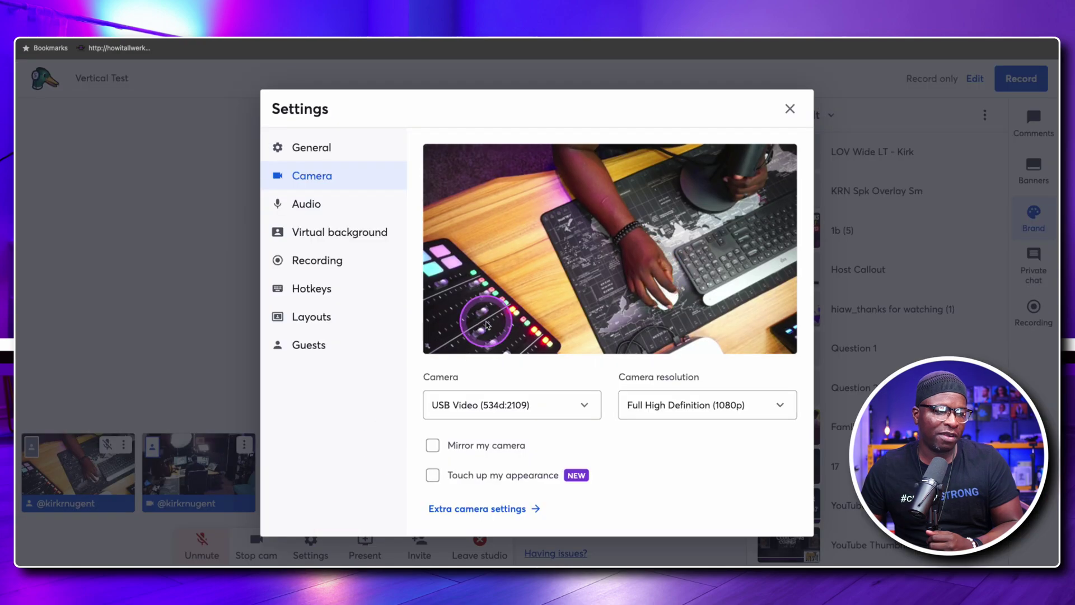
click(317, 152)
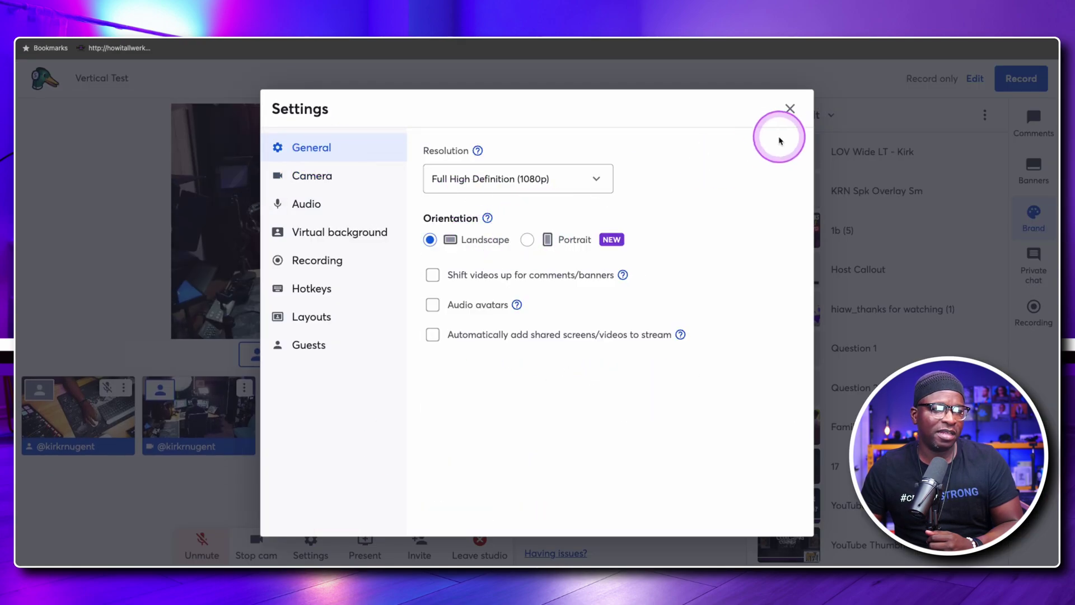
click(790, 108)
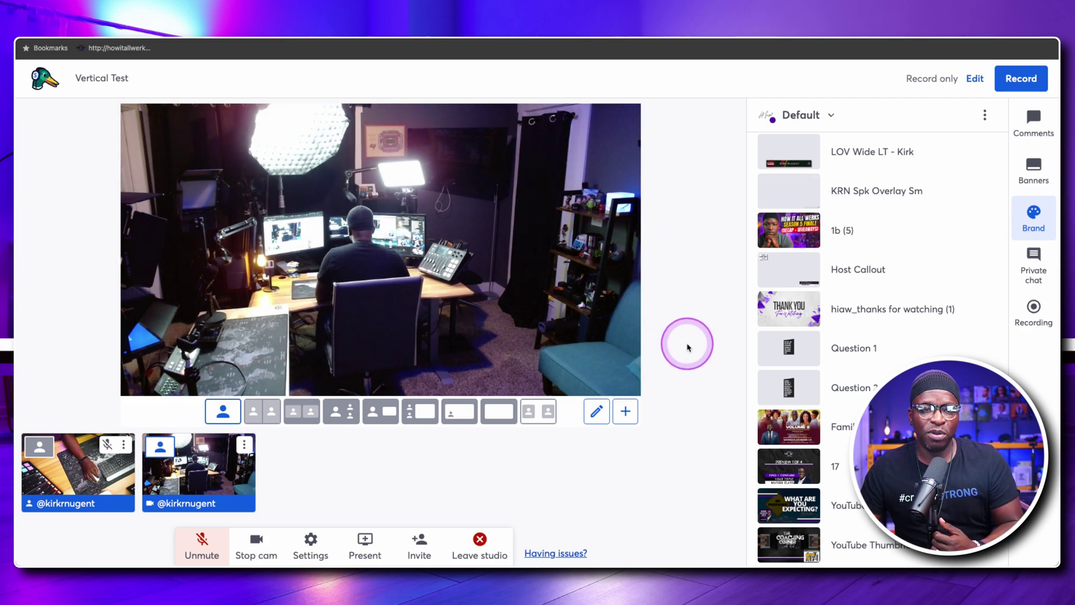
Show the overhead desk camera in the solo layout, and look into editing a layout and creating a new one, cancelling both.
mouse_move(174, 479)
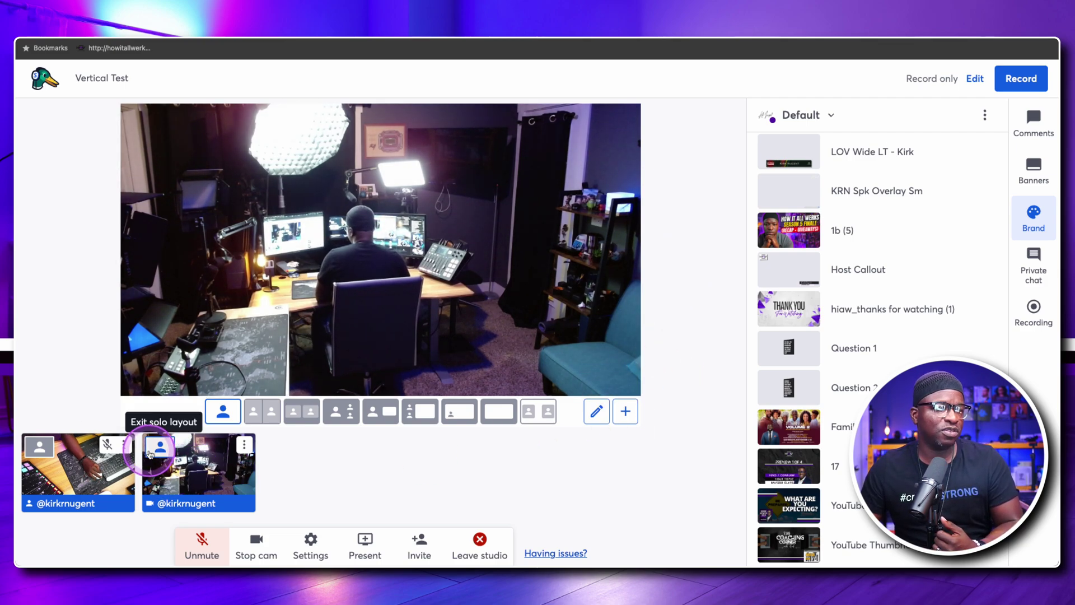
click(40, 446)
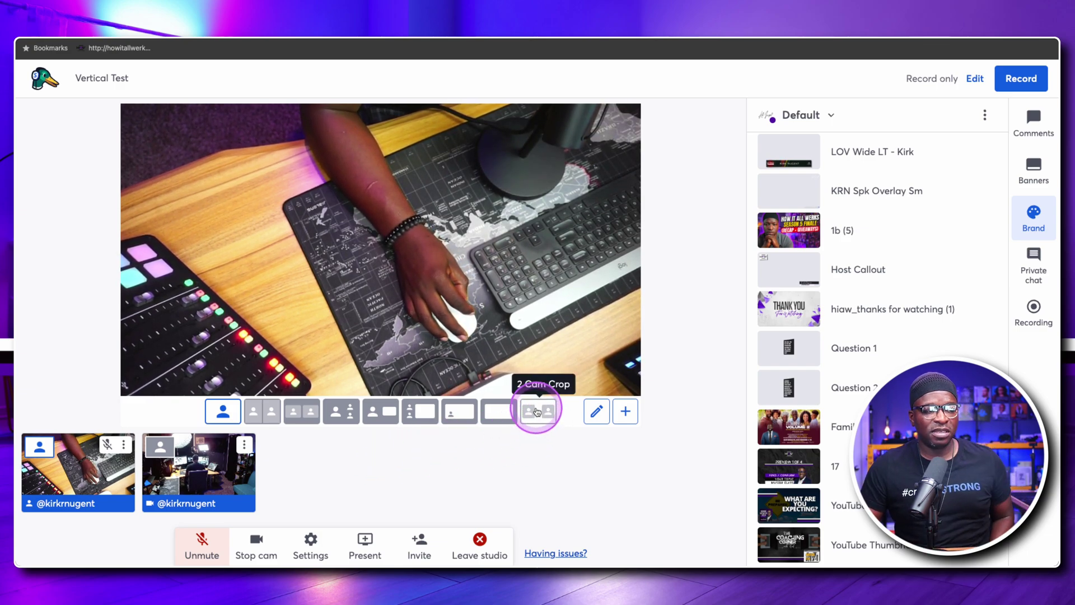
click(595, 413)
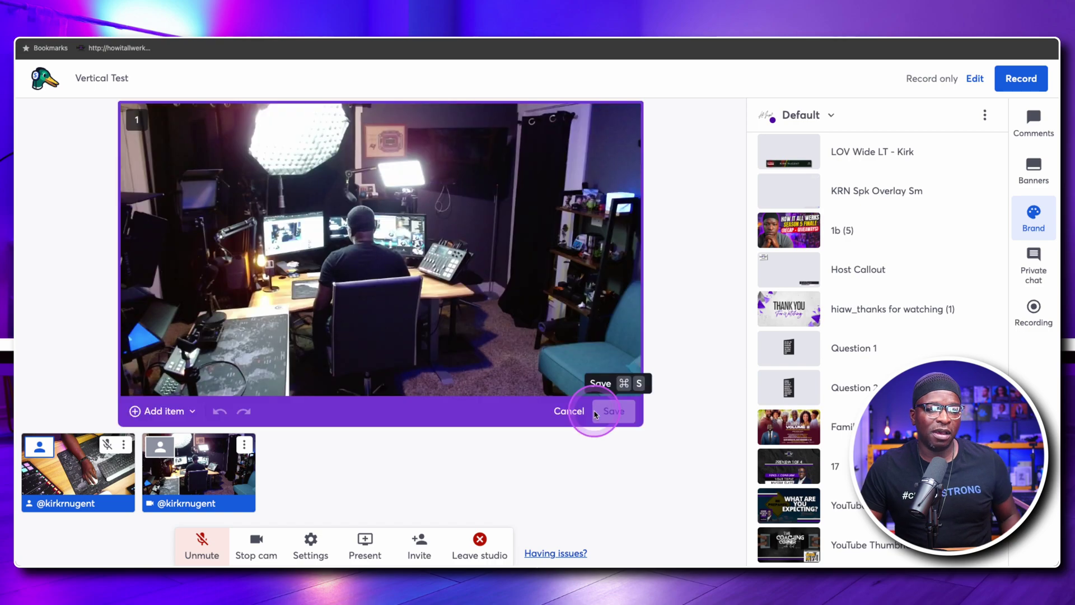
click(566, 408)
click(622, 408)
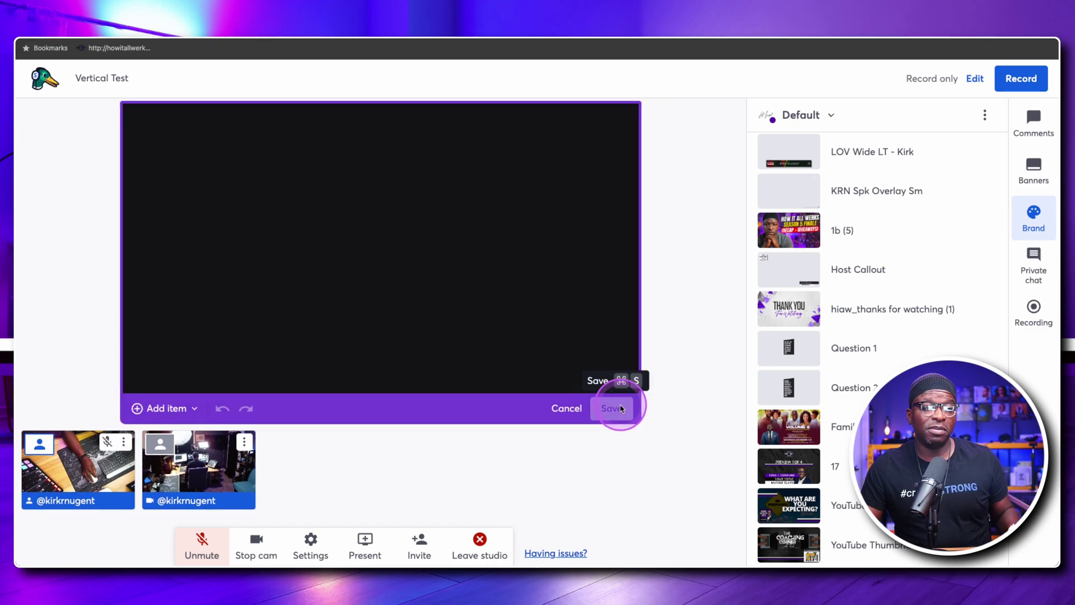
click(566, 408)
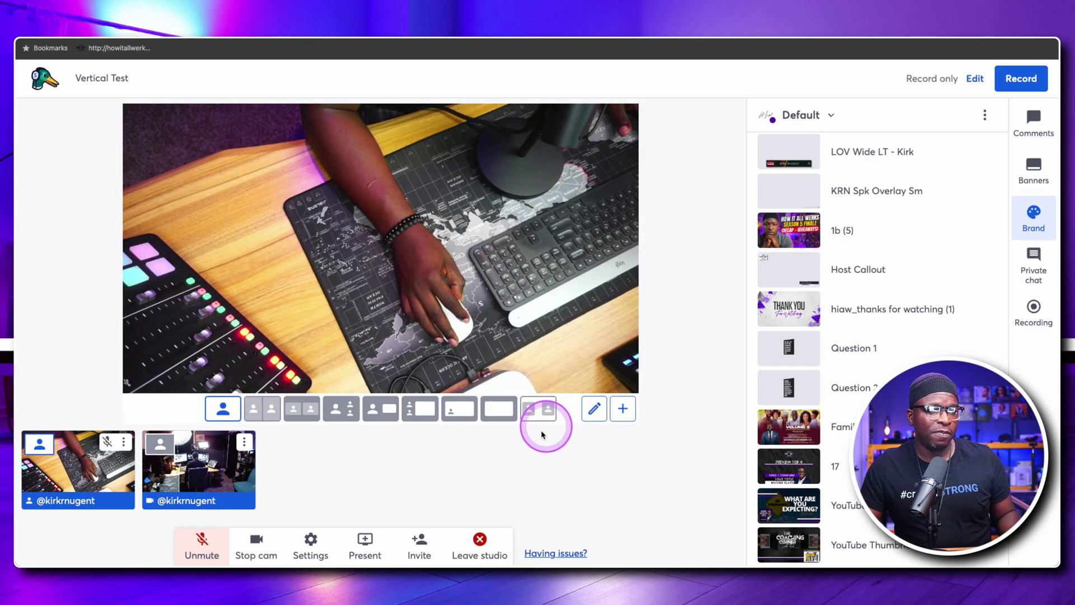
Review the available standard and custom layouts in the studio's layout settings, and close the settings.
click(312, 546)
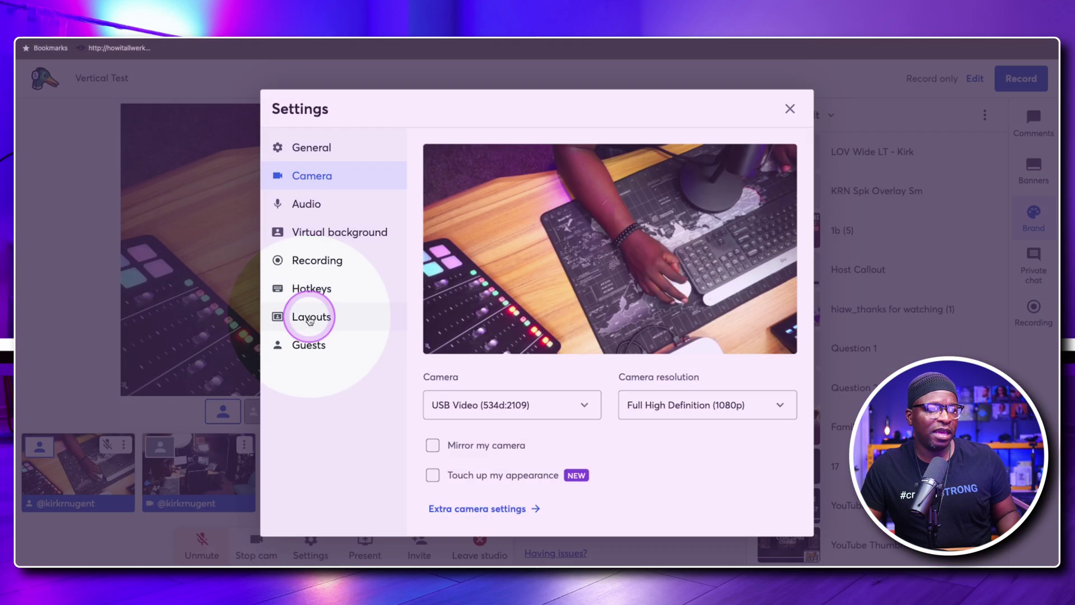
click(309, 318)
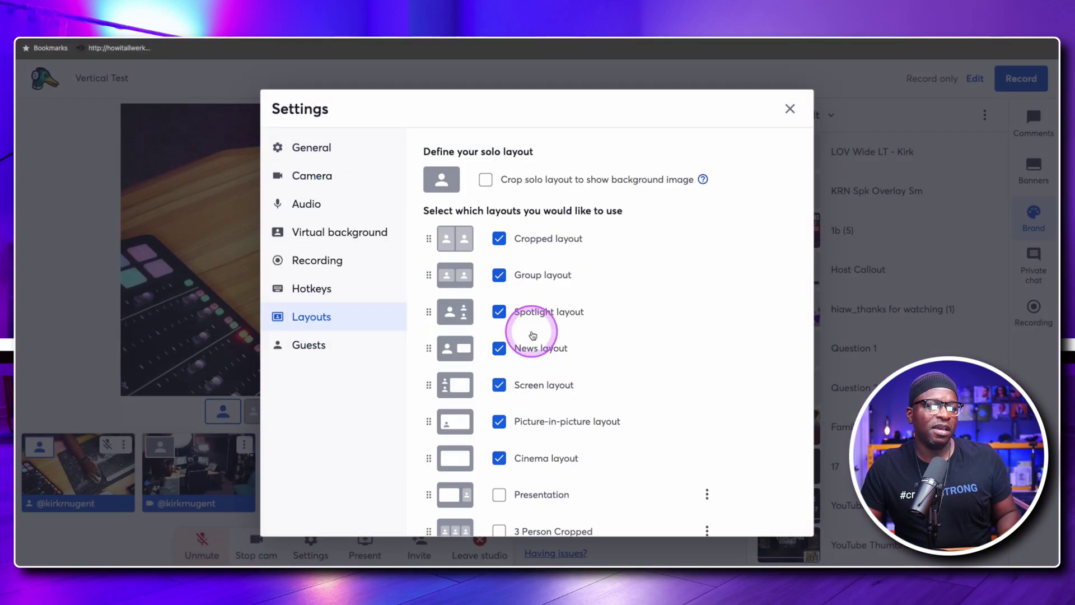
scroll(532, 336, down, 3)
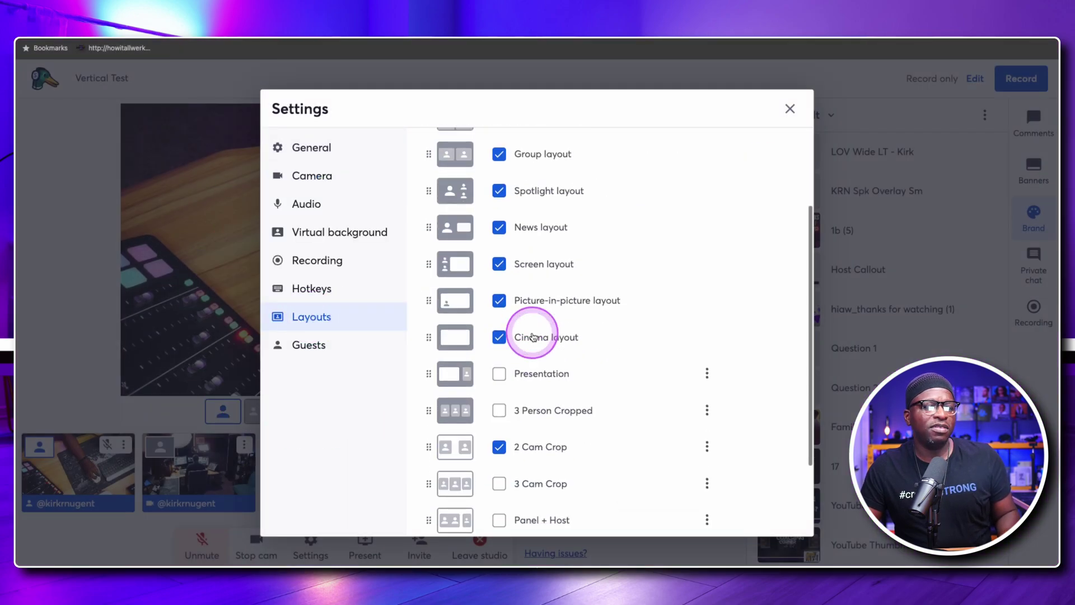
scroll(533, 336, up, 1)
scroll(533, 337, down, 3)
scroll(534, 344, up, 1)
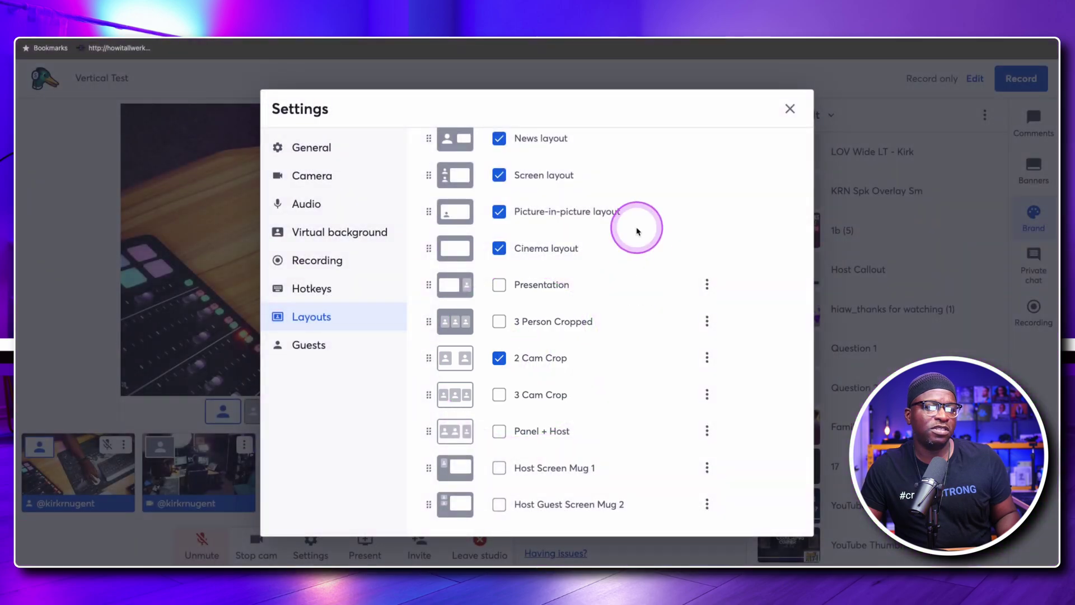
click(789, 108)
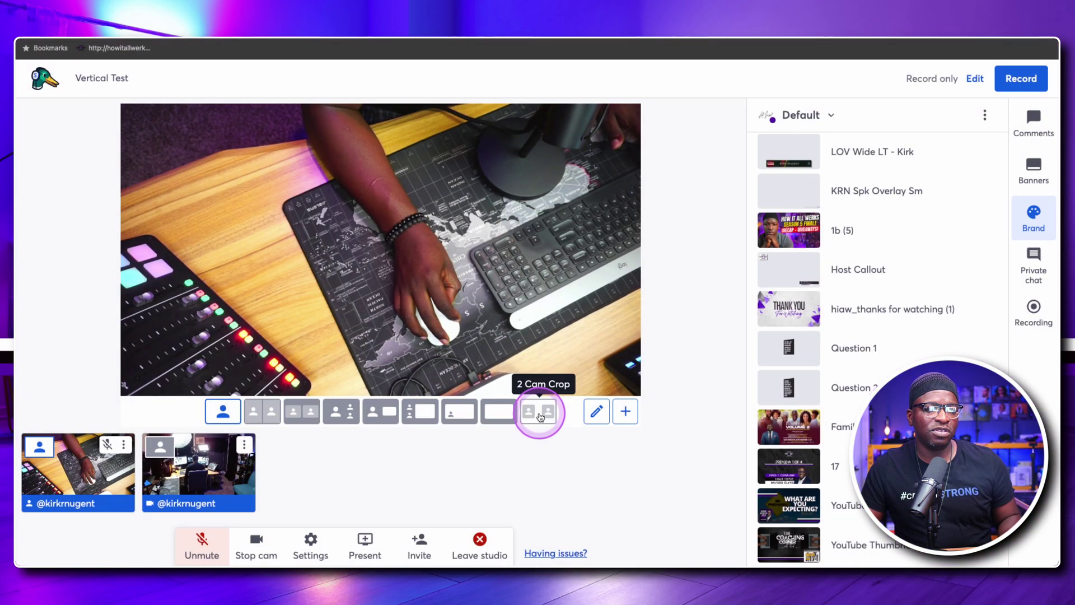
Apply the 2 Cam Crop layout to both cameras and put the purple-blue HIAW video background behind them.
click(539, 412)
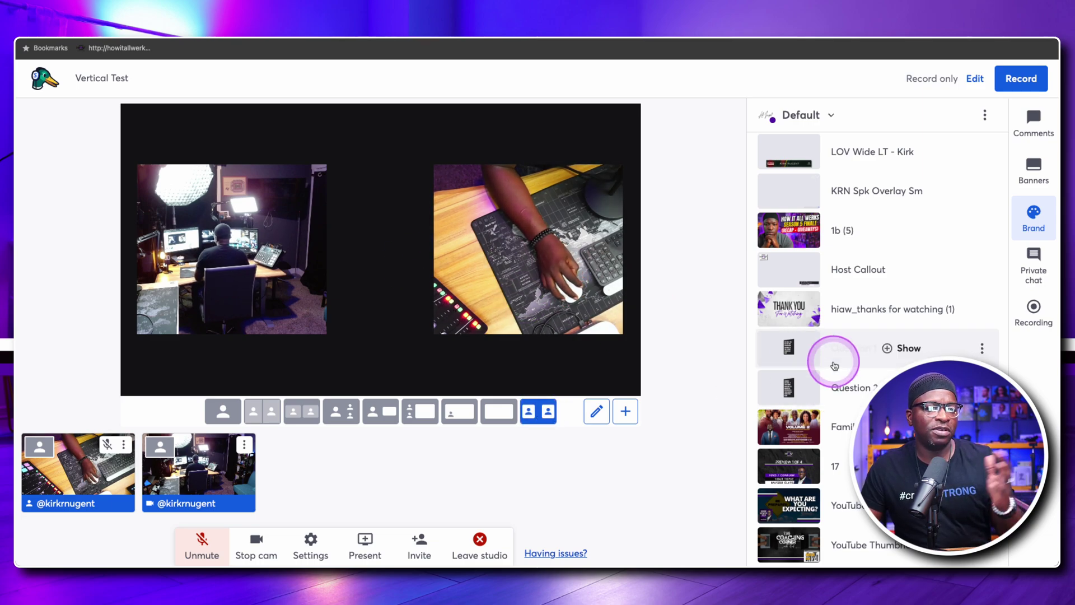
scroll(836, 361, down, 10)
scroll(836, 368, down, 7)
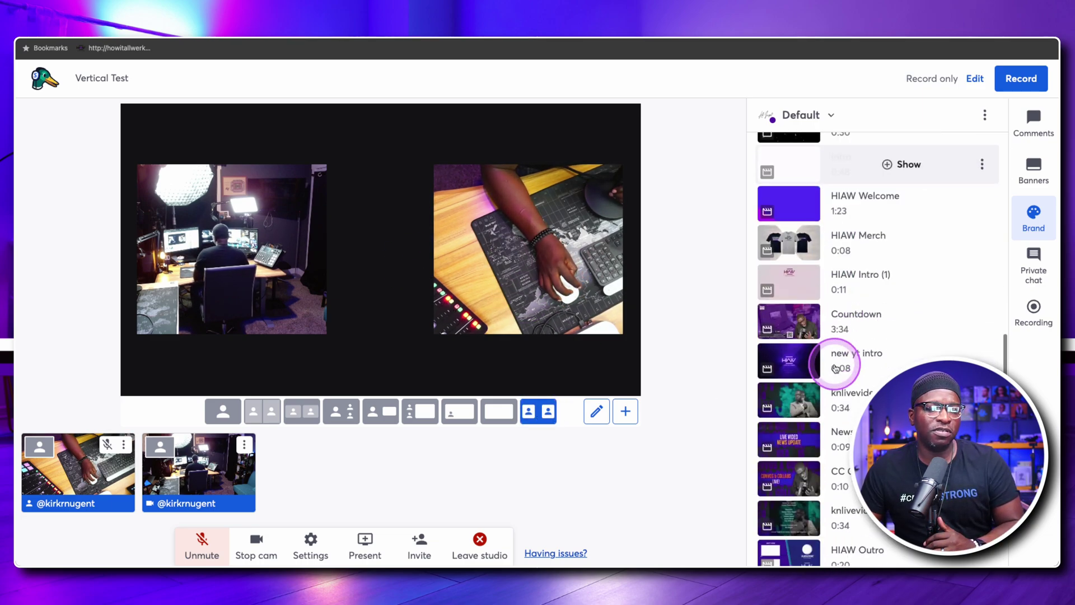
scroll(835, 368, down, 8)
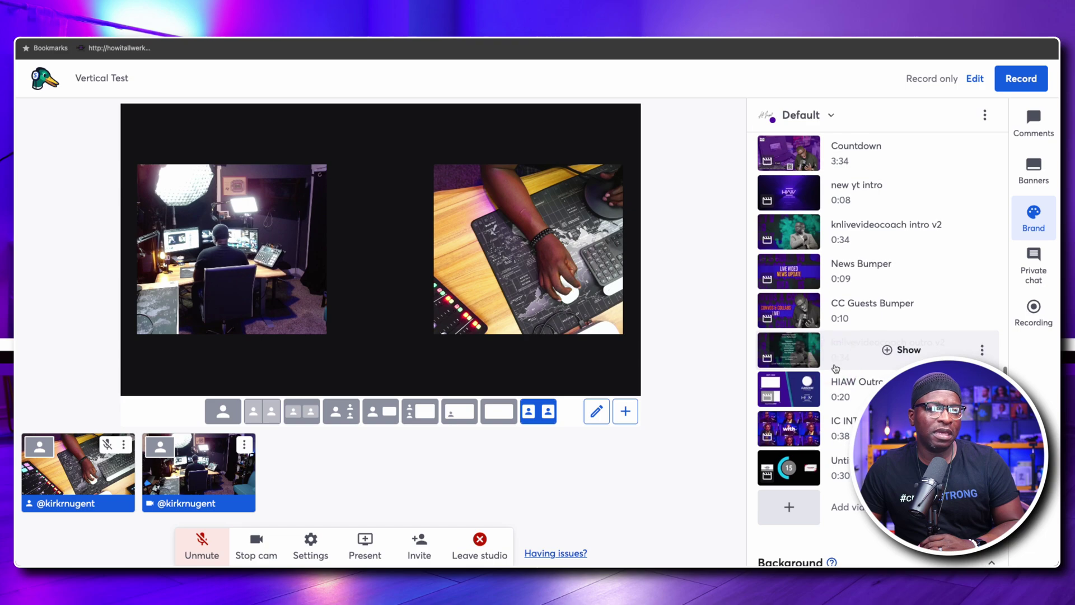
scroll(836, 370, down, 4)
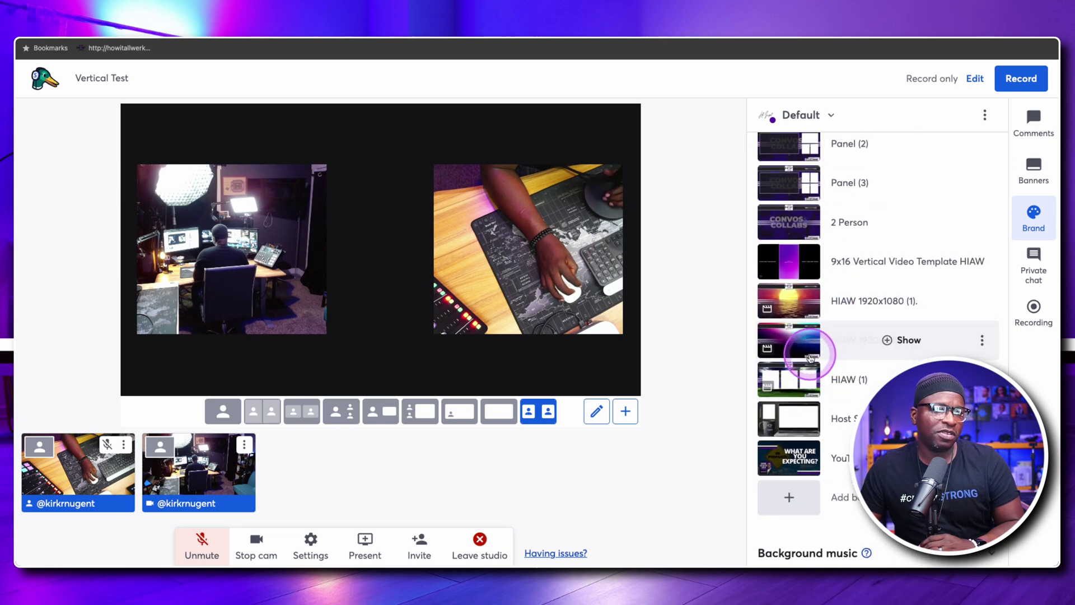
scroll(810, 358, up, 2)
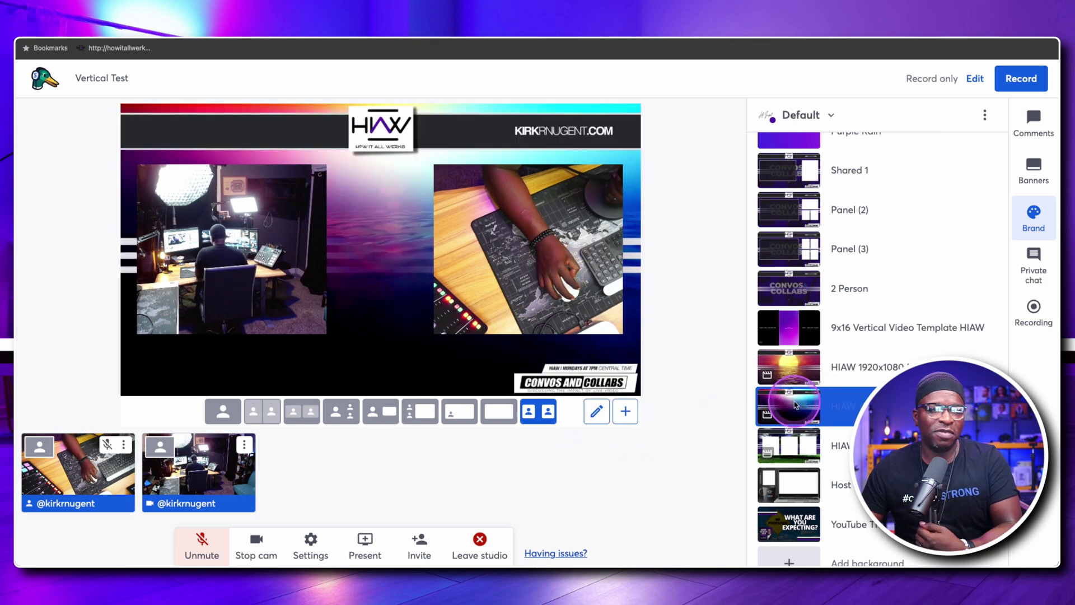
Show the Question 2 overlay between the two cameras.
scroll(816, 398, up, 10)
scroll(814, 402, up, 15)
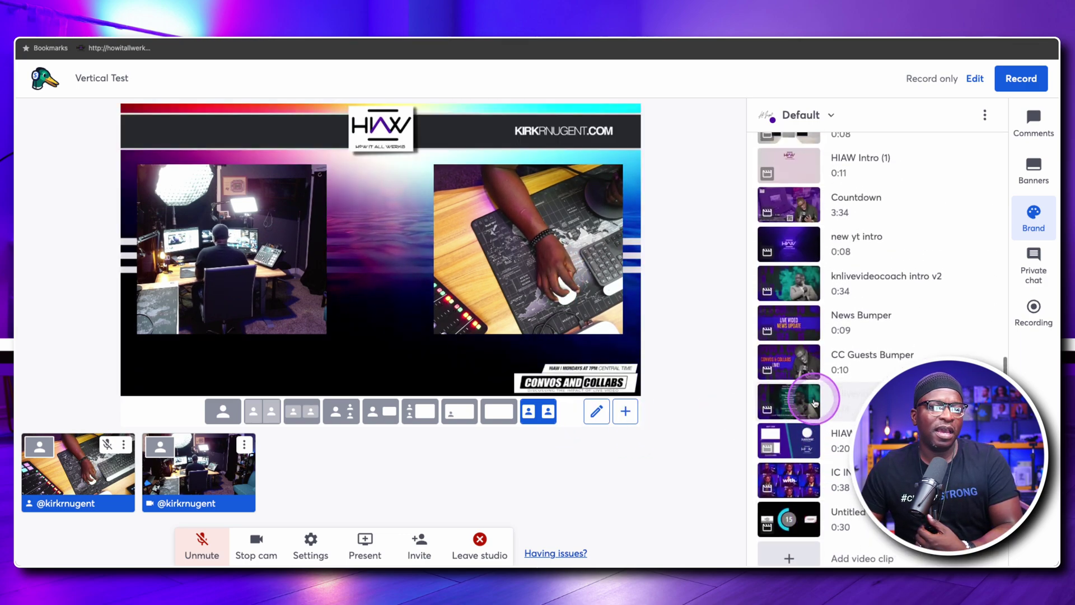
scroll(812, 399, up, 1)
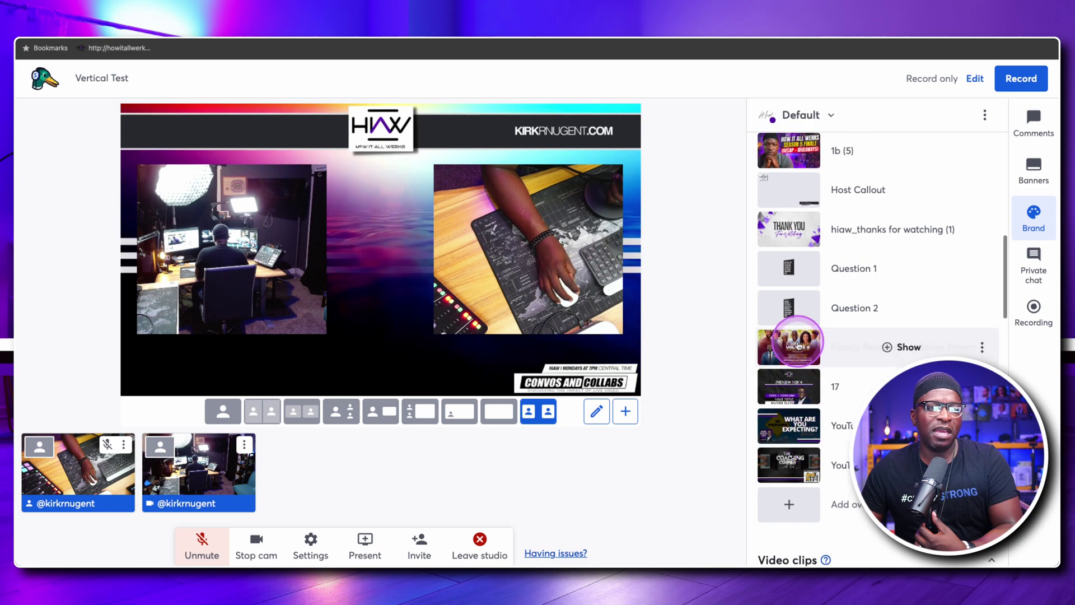
click(790, 313)
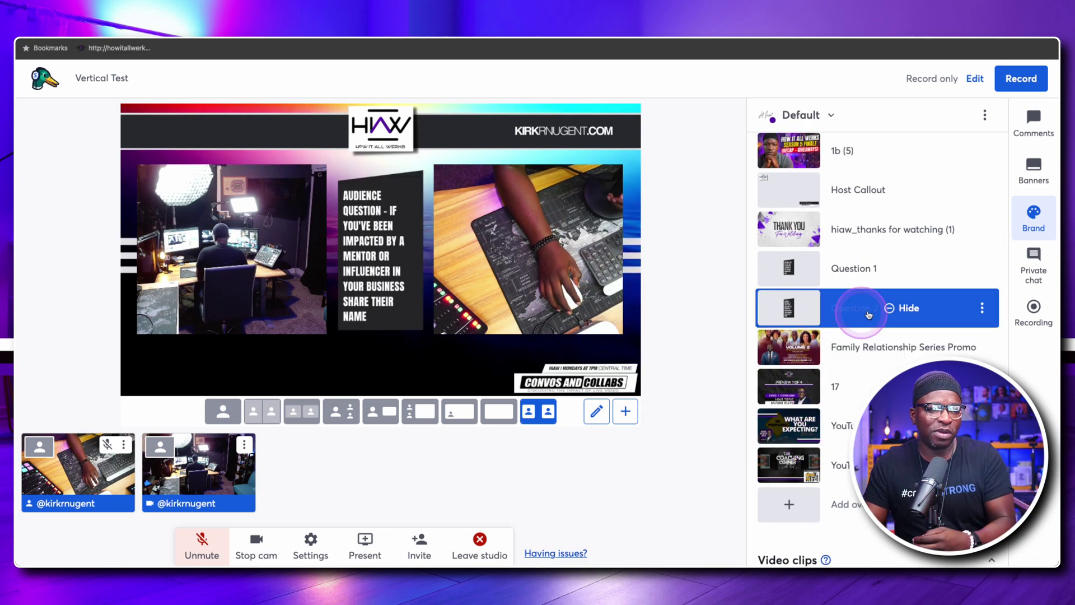
Look at the Client banners, and show StreamYard's example viewer comment on the stage and hide it again.
click(1033, 165)
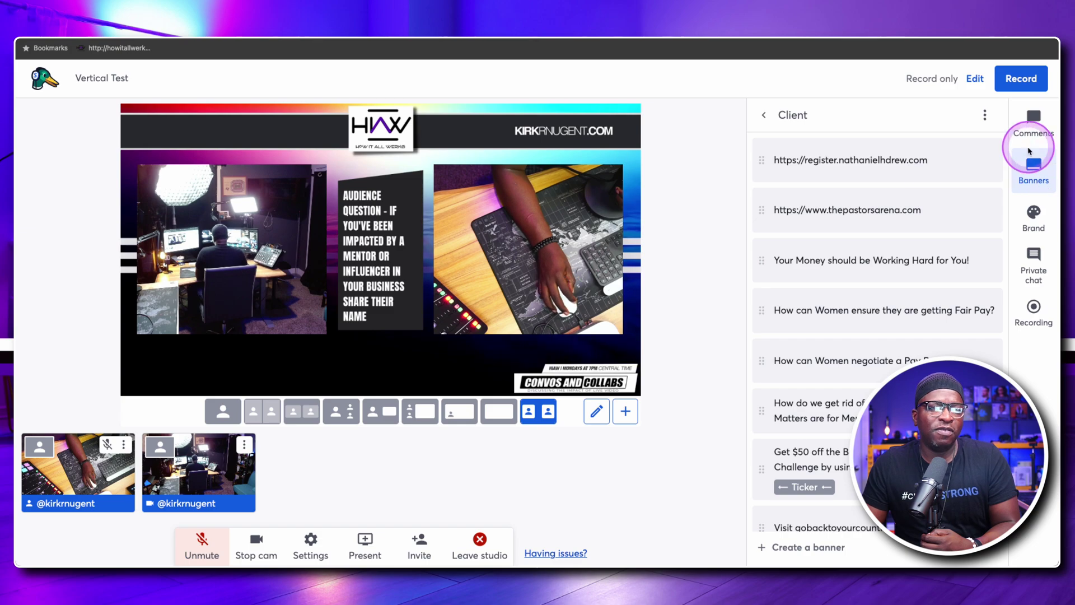
click(1042, 128)
click(833, 149)
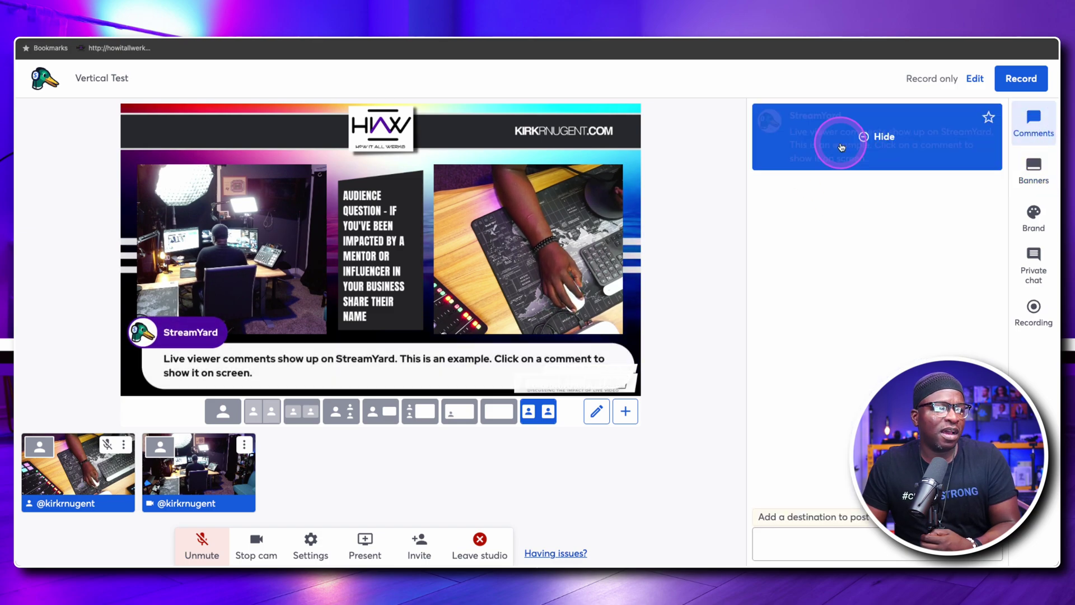
click(841, 146)
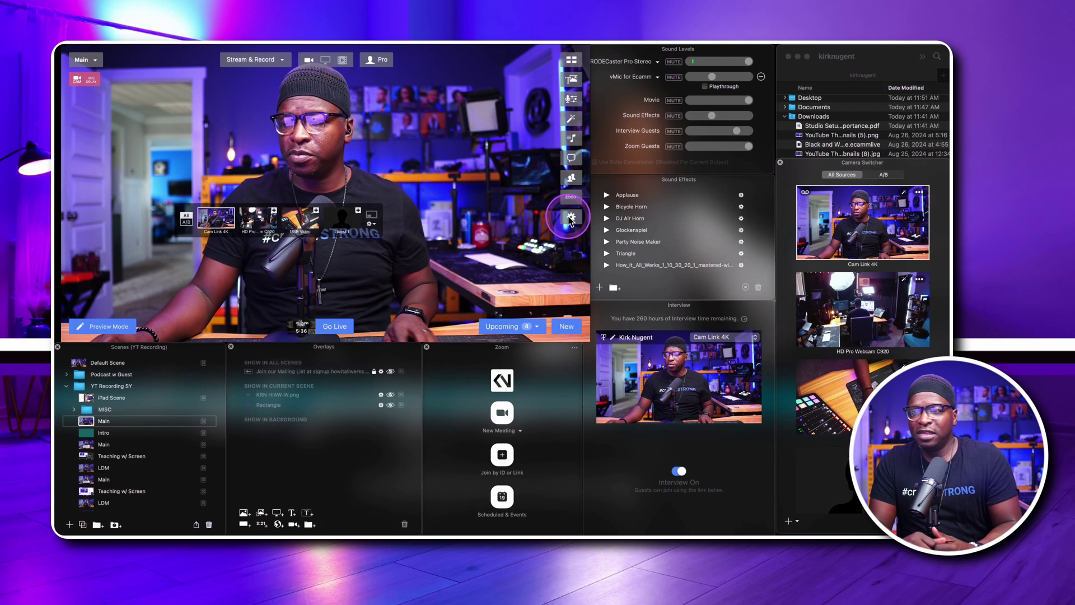
Switch to Ecamm Live and set the stream shape to Tall (9:16) in its stream preferences.
click(572, 218)
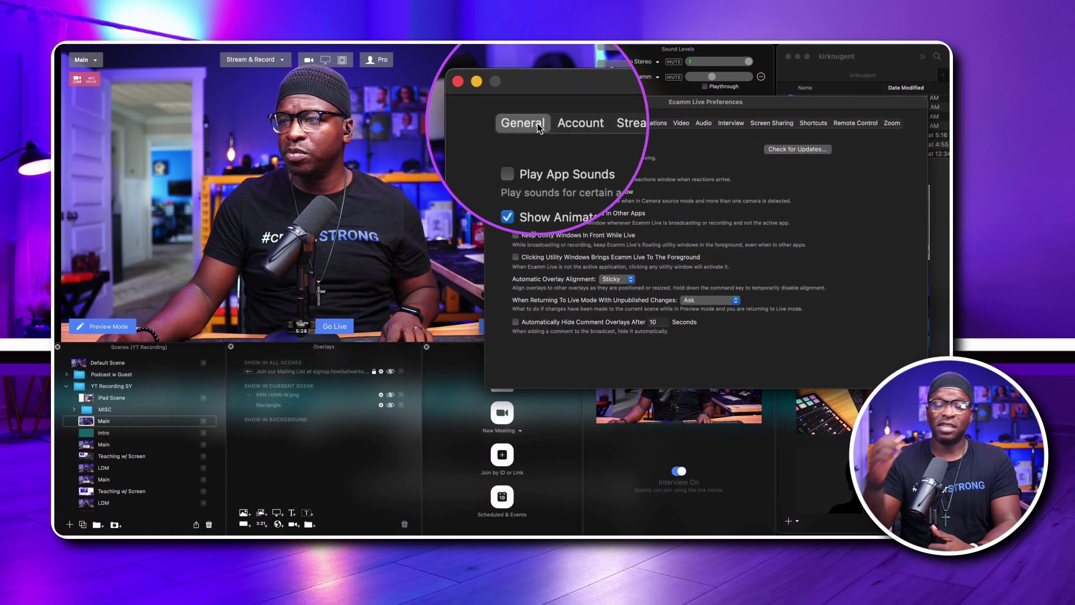
click(581, 124)
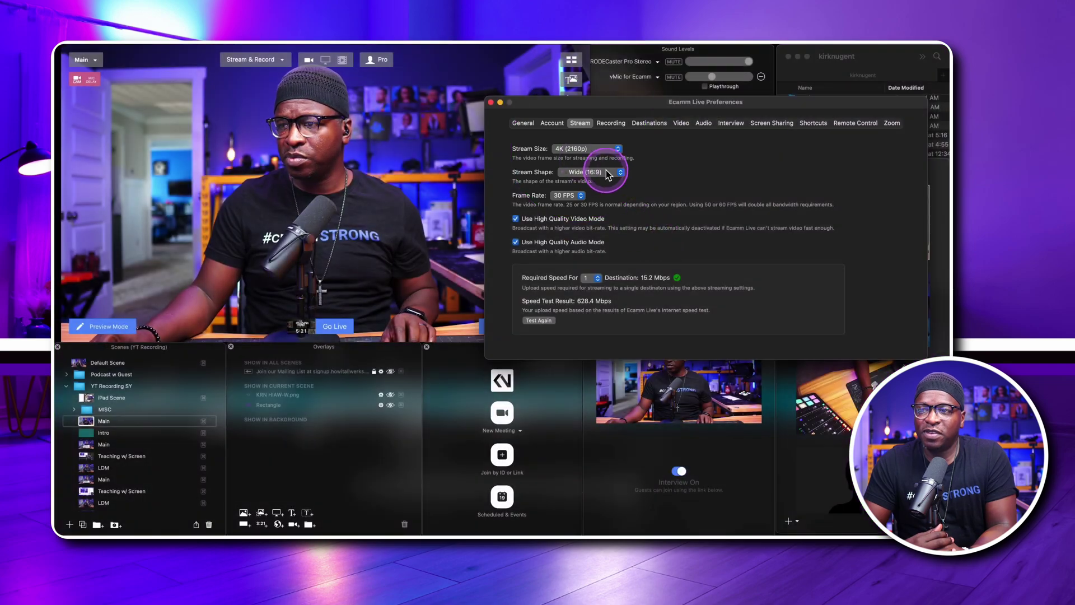
click(590, 173)
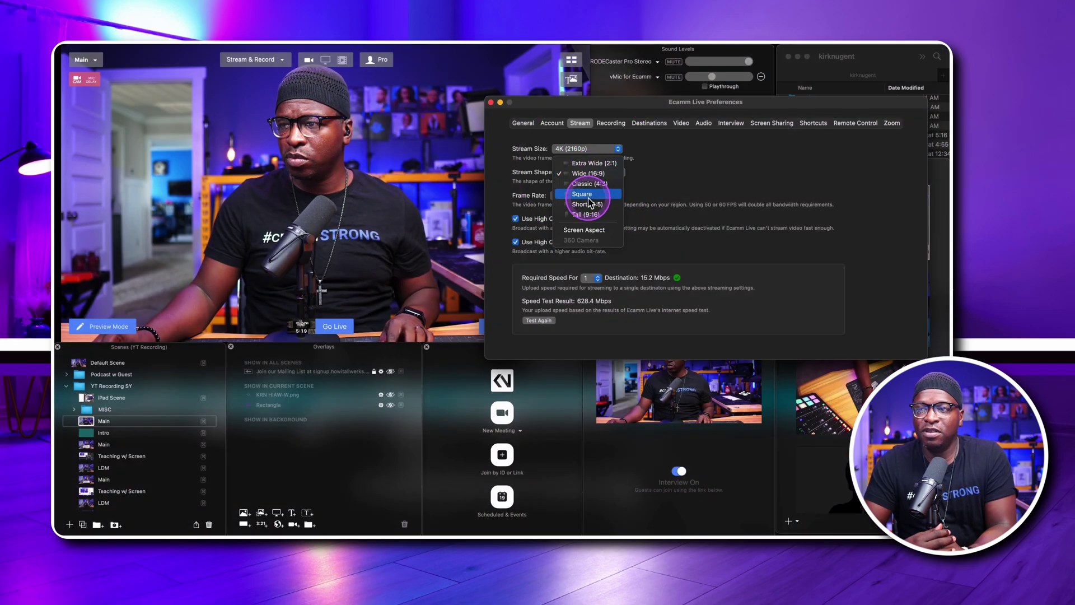
click(587, 215)
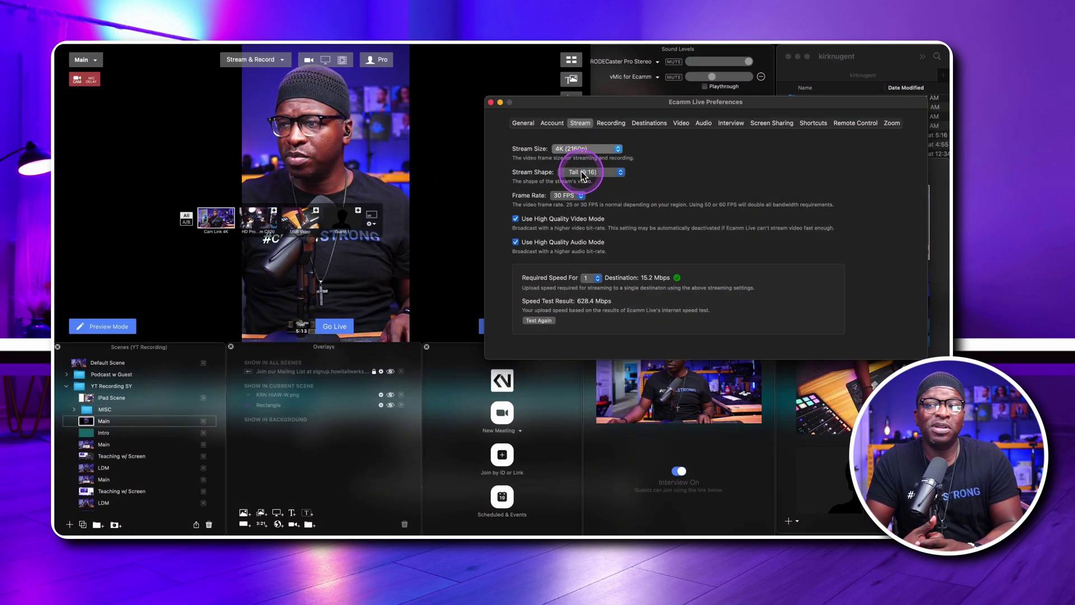
Change the stream shape to Square, and return it to Wide (16:9).
click(584, 175)
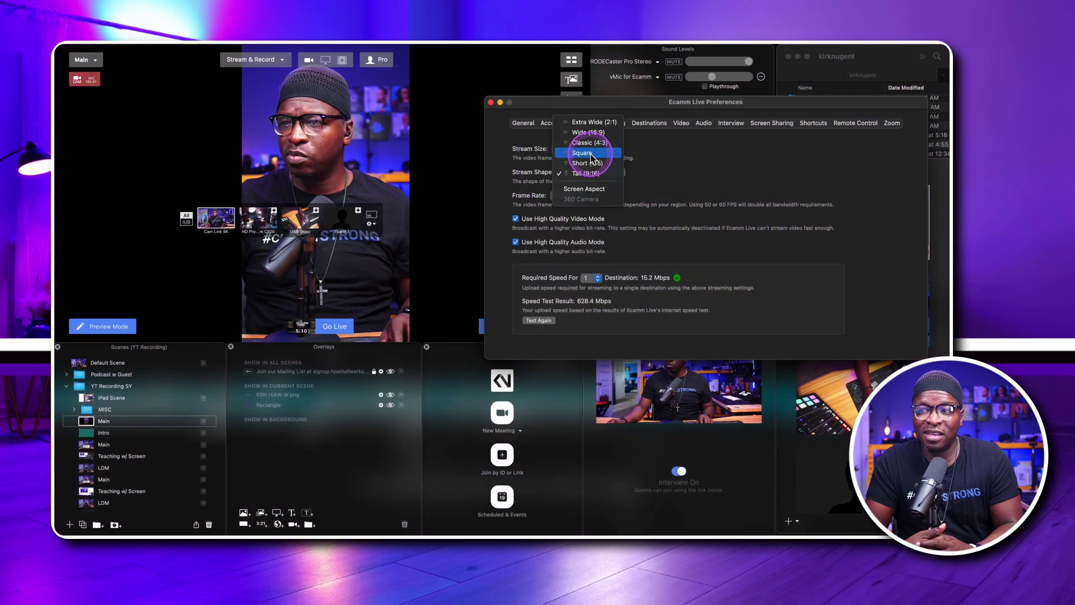
click(582, 152)
click(585, 173)
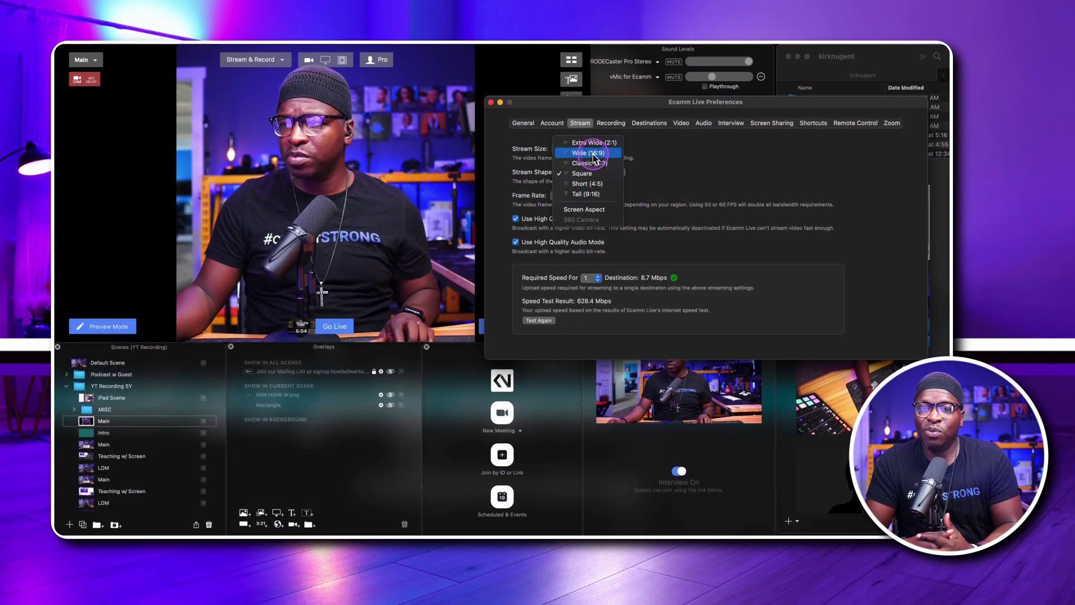
click(593, 153)
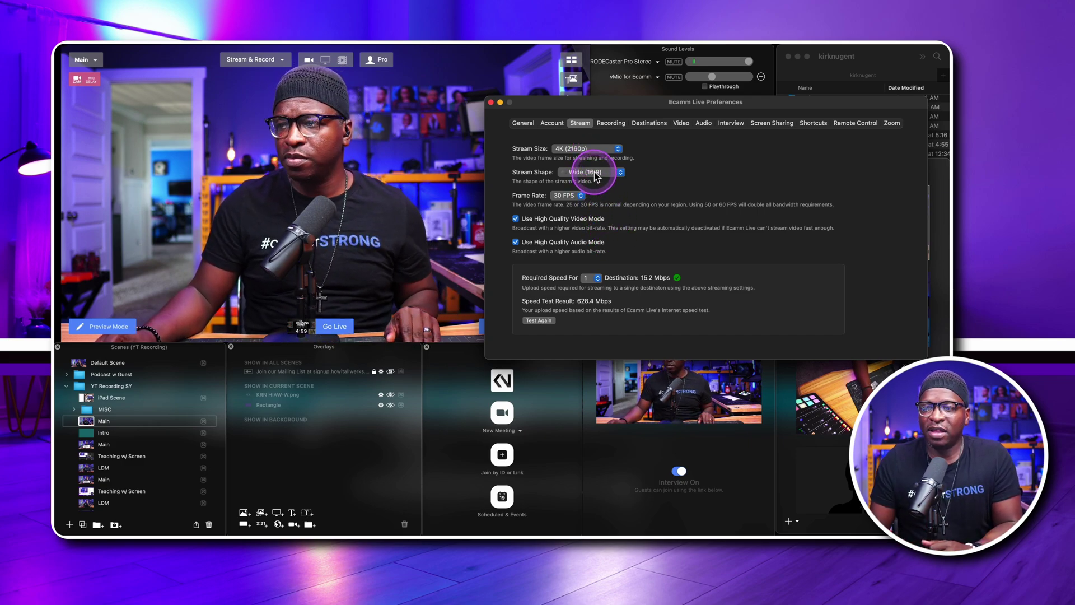
Close the stream preferences, turn on the Vertical Safe Zone for the scene, and acknowledge its explanation.
click(491, 103)
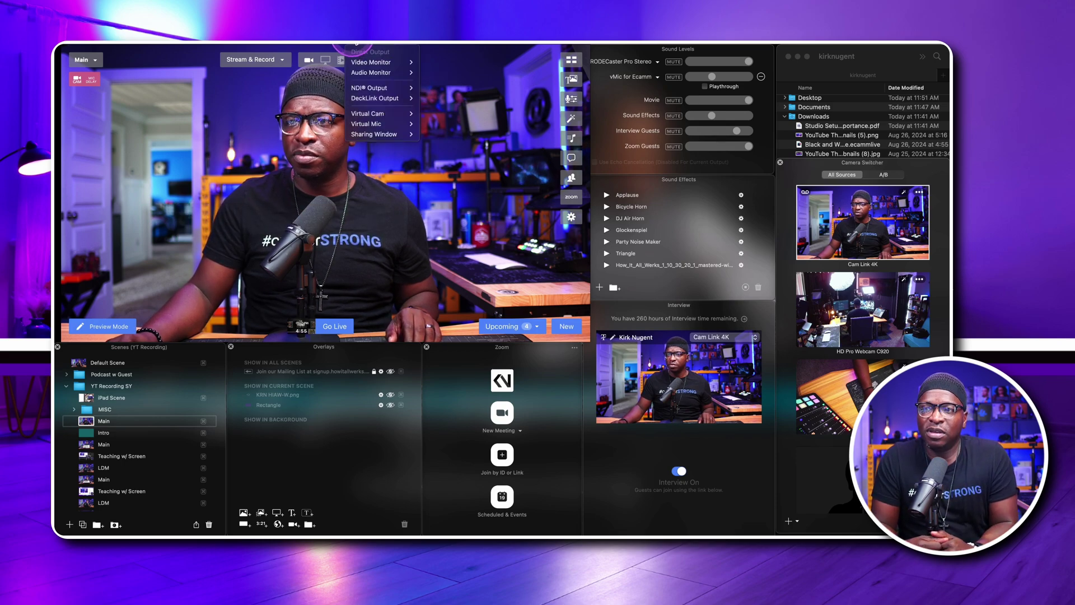
mouse_move(325, 45)
mouse_move(364, 45)
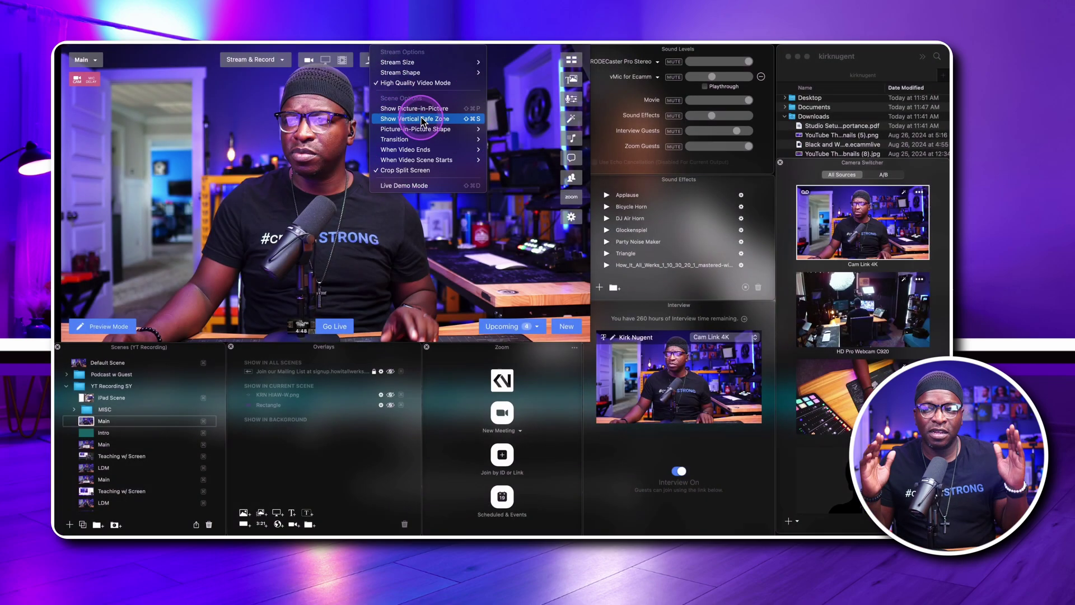
click(424, 118)
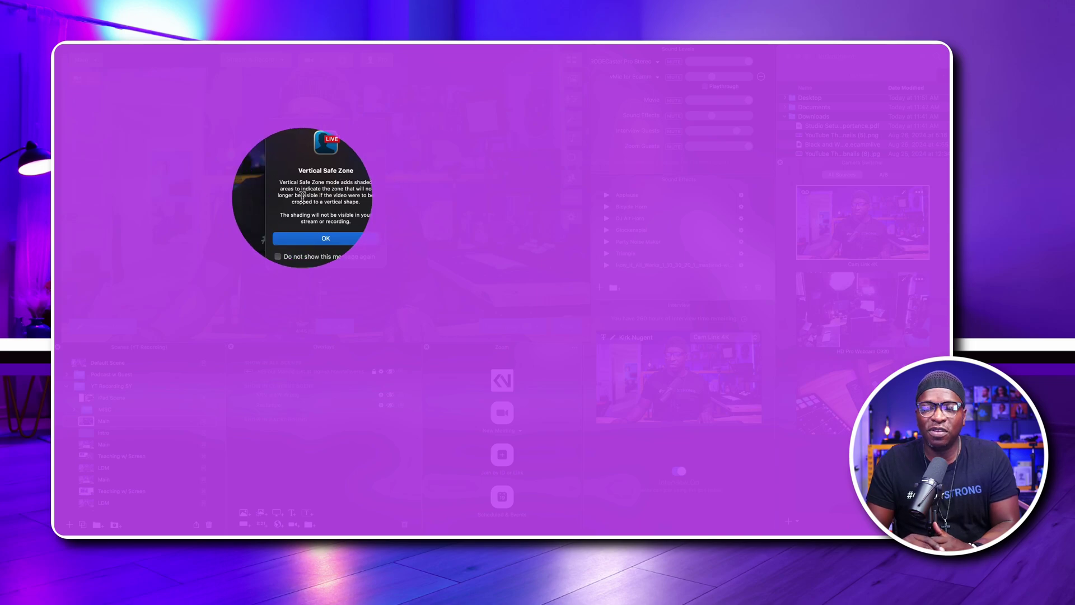
click(324, 239)
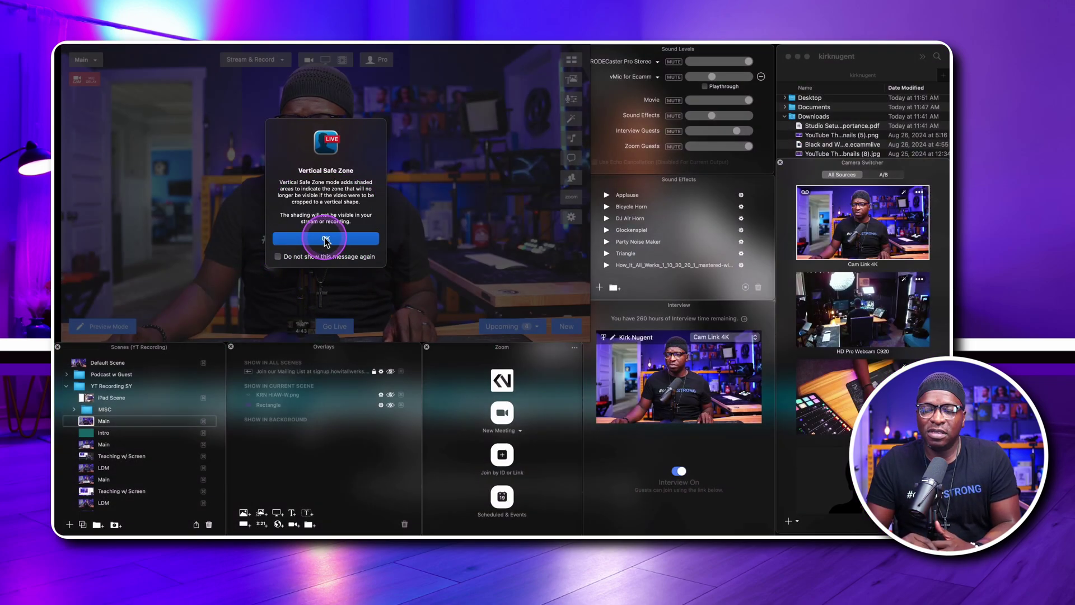
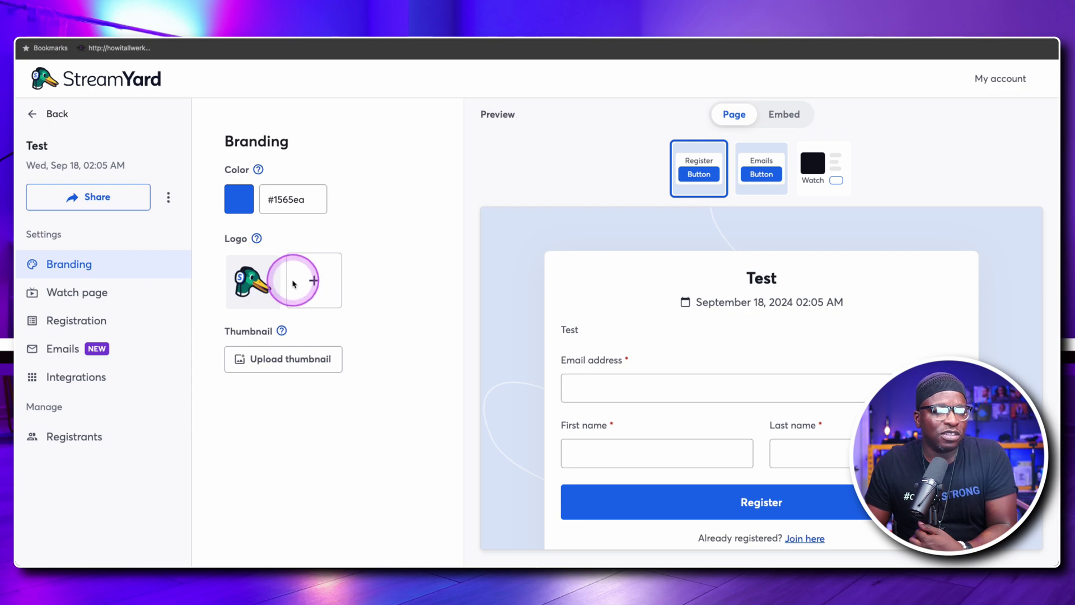
Switch to StreamYard and examine the Test event's Branding, Registration and Watch page settings, including the studio's route to the On-Air settings.
scroll(346, 286, down, 1)
scroll(346, 286, up, 1)
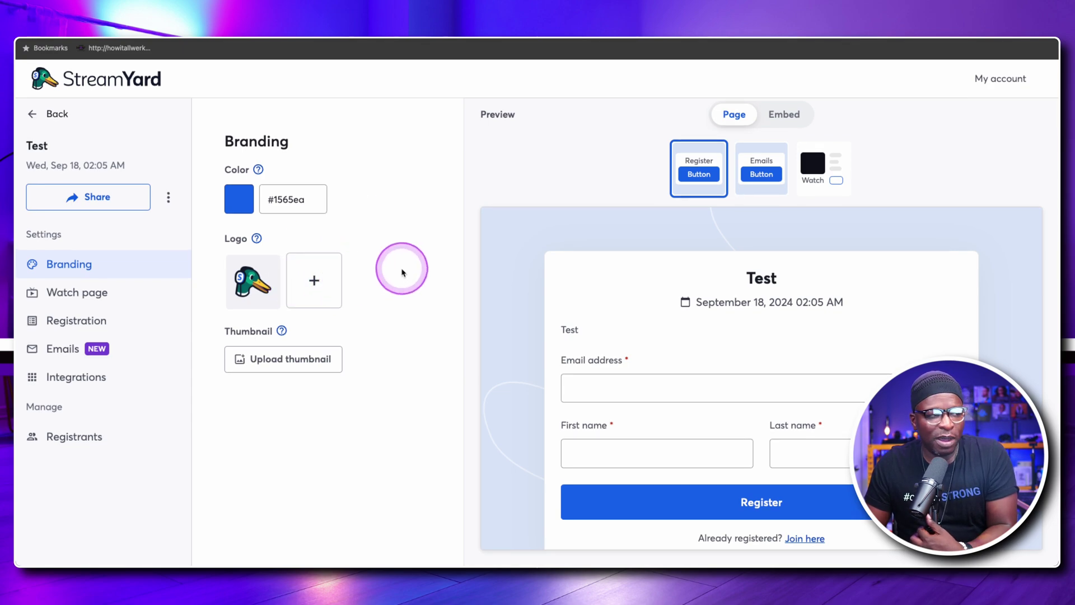
click(87, 320)
click(89, 292)
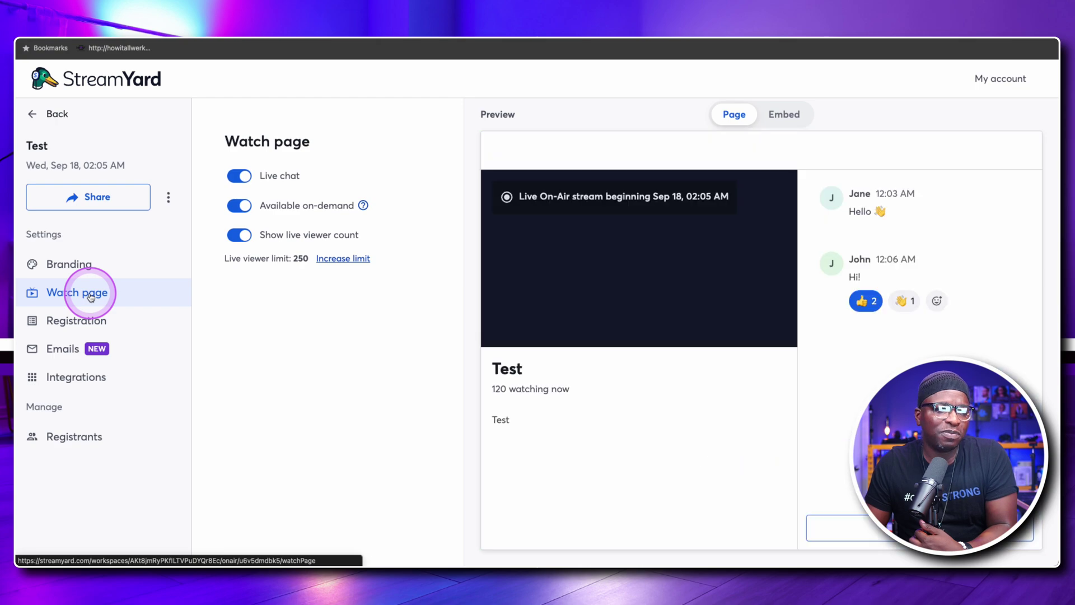
click(82, 266)
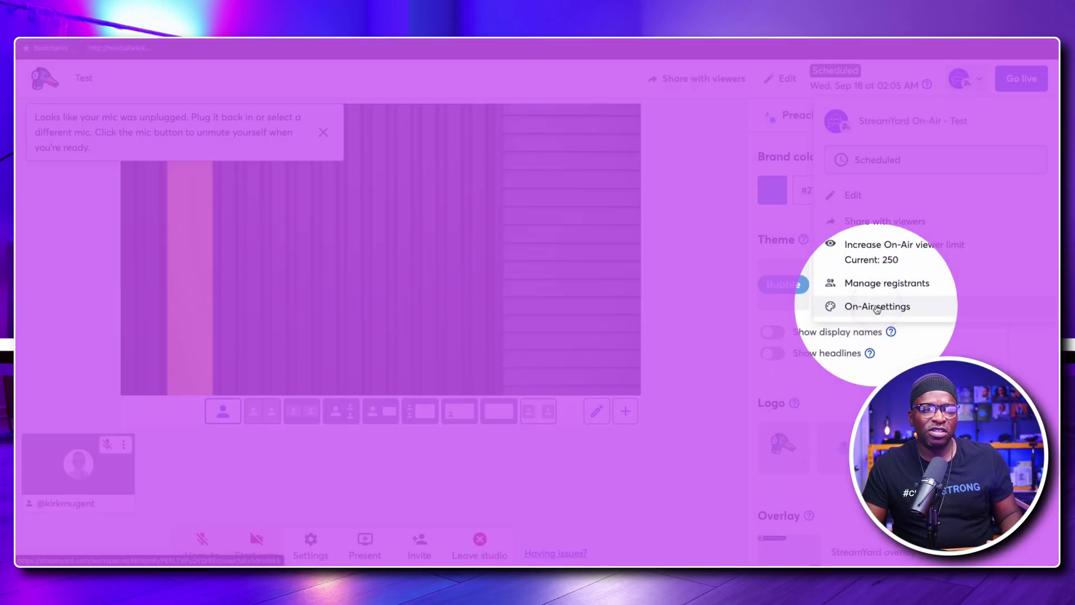
click(885, 308)
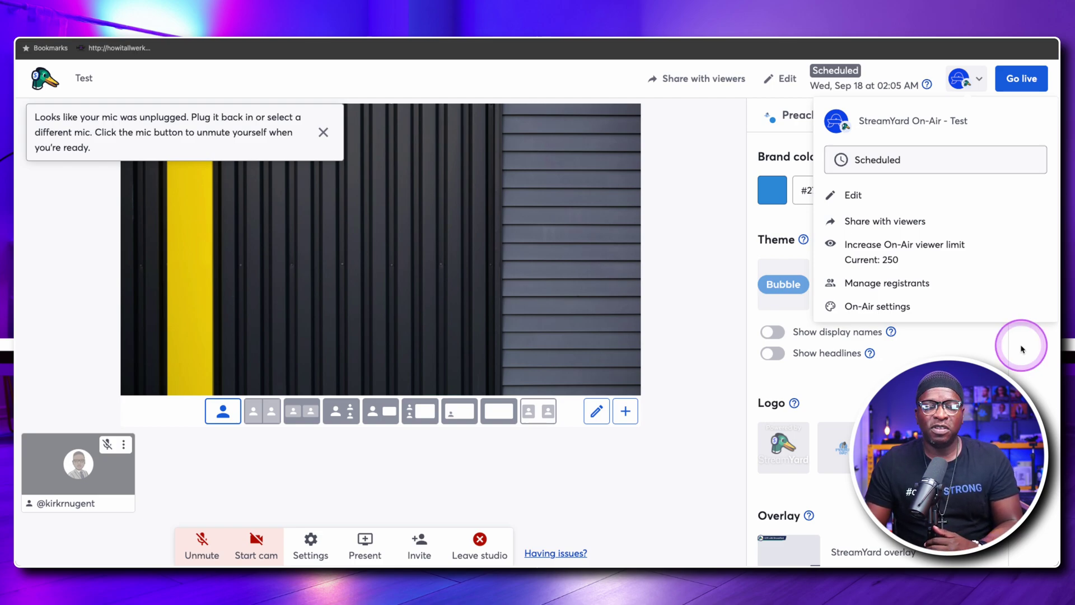
click(324, 132)
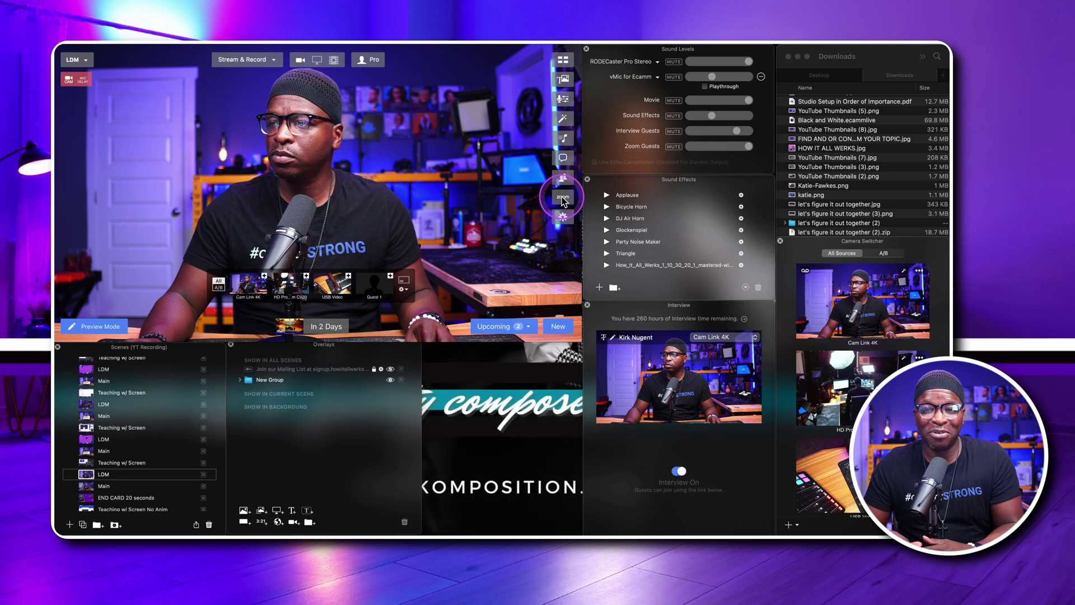
Switch to Ecamm Live, display its Zoom controls, and look at the options for automatically adding participants to cameras.
click(563, 200)
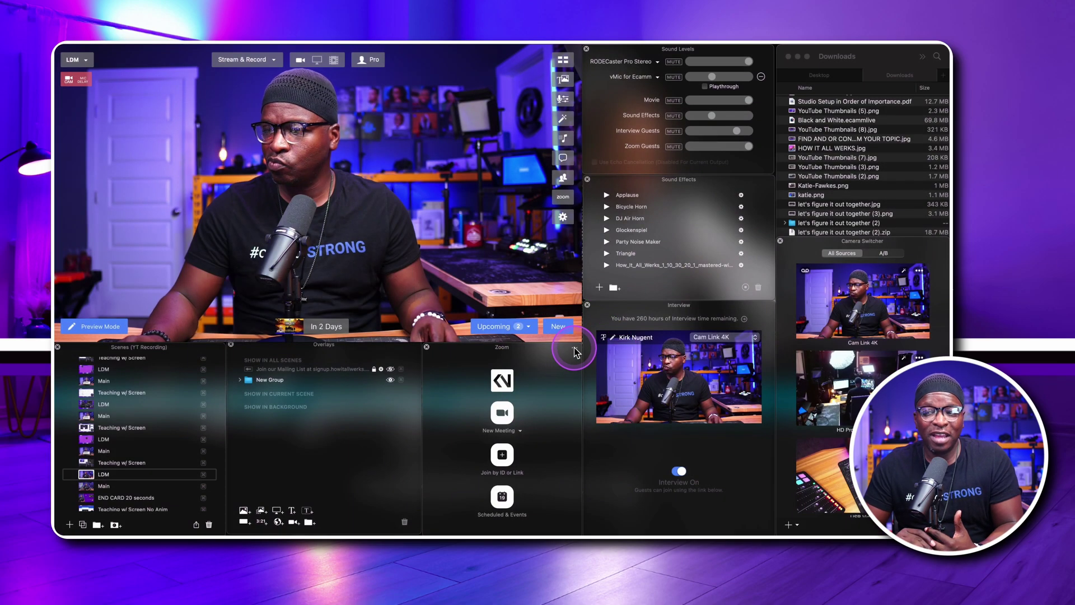
click(574, 347)
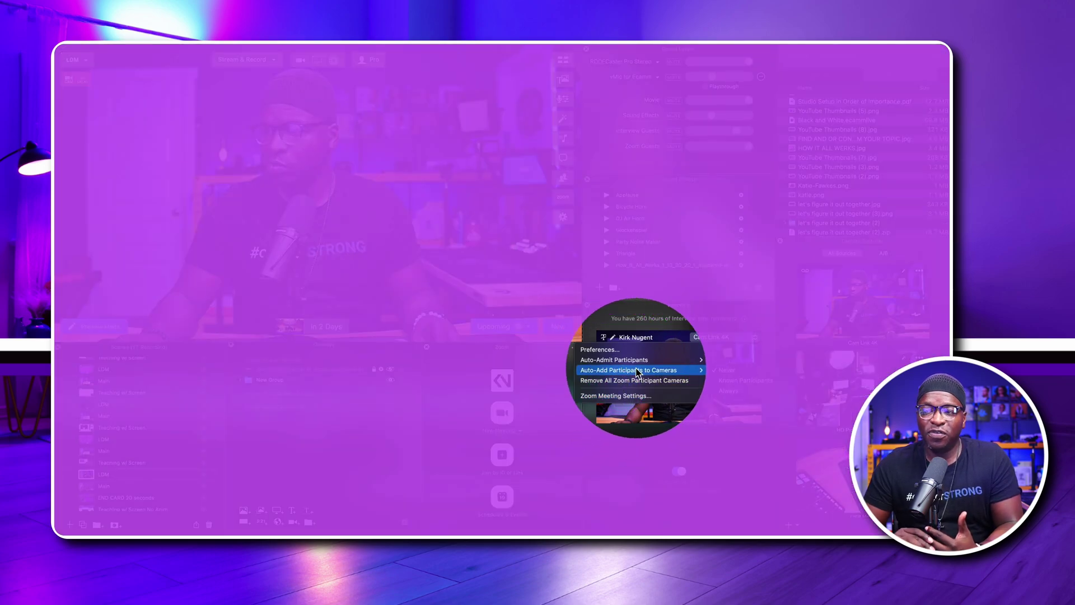
mouse_move(678, 371)
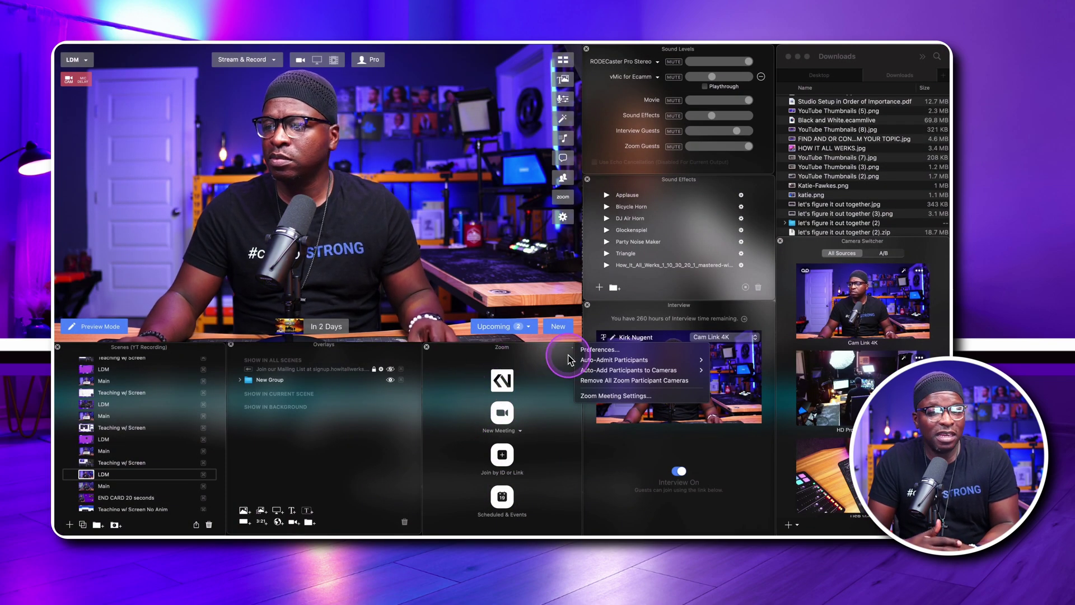
click(532, 361)
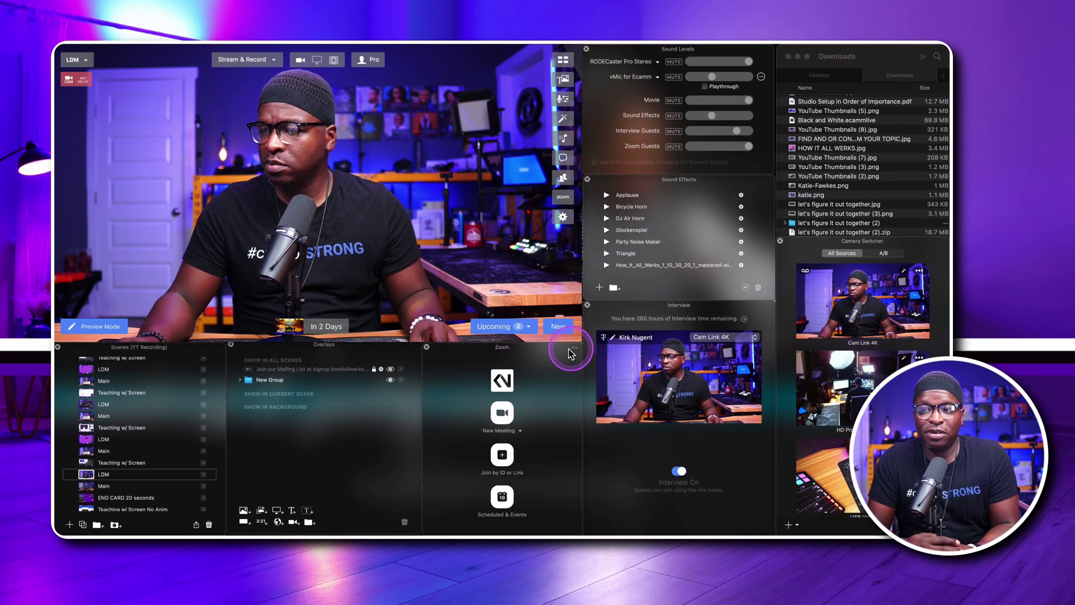
Bring up the Teaching w/ Screen scene to view the Zoom scheduling page, and return to the LDM scene.
click(85, 463)
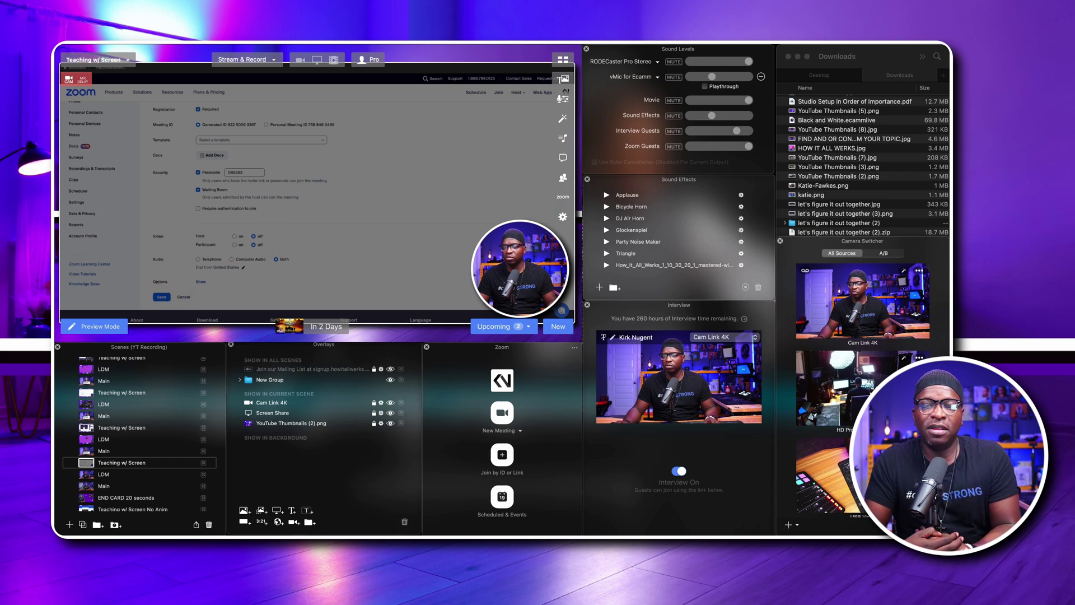
click(87, 474)
mouse_move(345, 306)
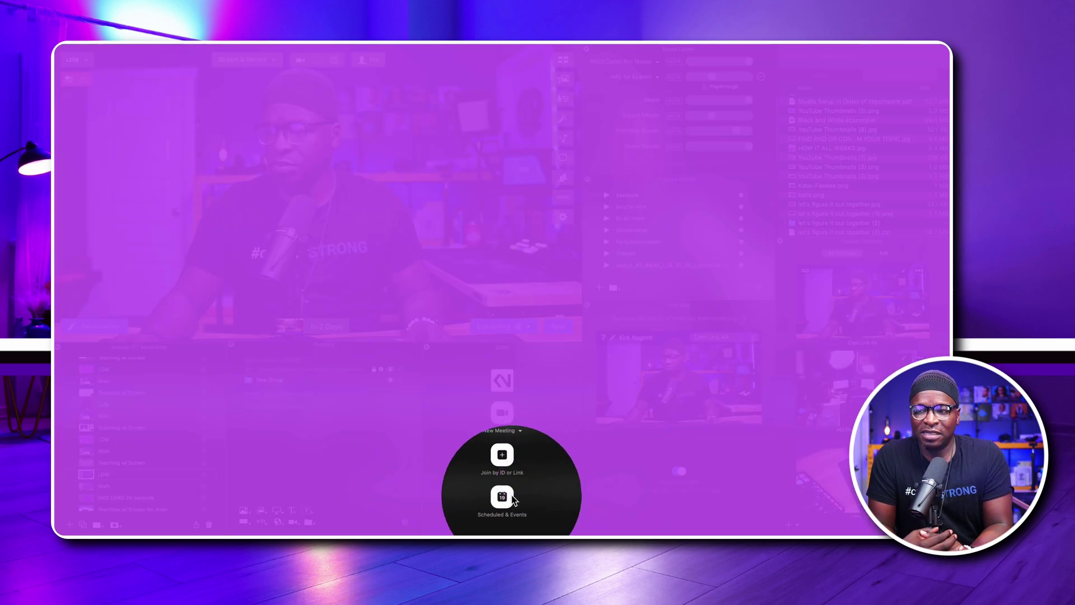
Join the scheduled Sep 18 Test Master Class / Webinar in Zoom and place its meeting window beside the Ecamm Live stage.
click(502, 497)
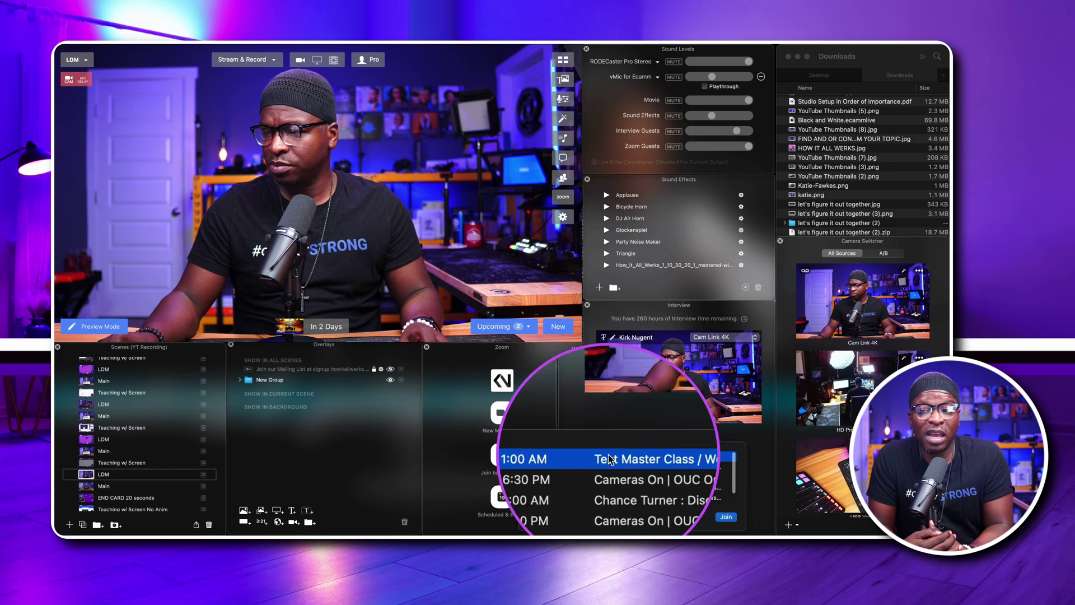
click(575, 459)
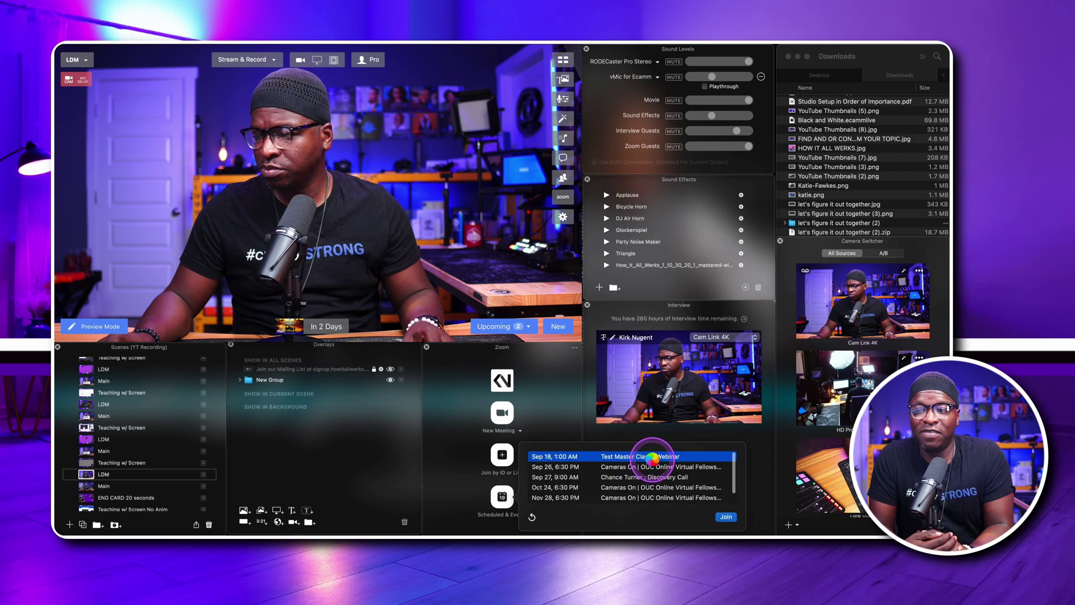
click(718, 516)
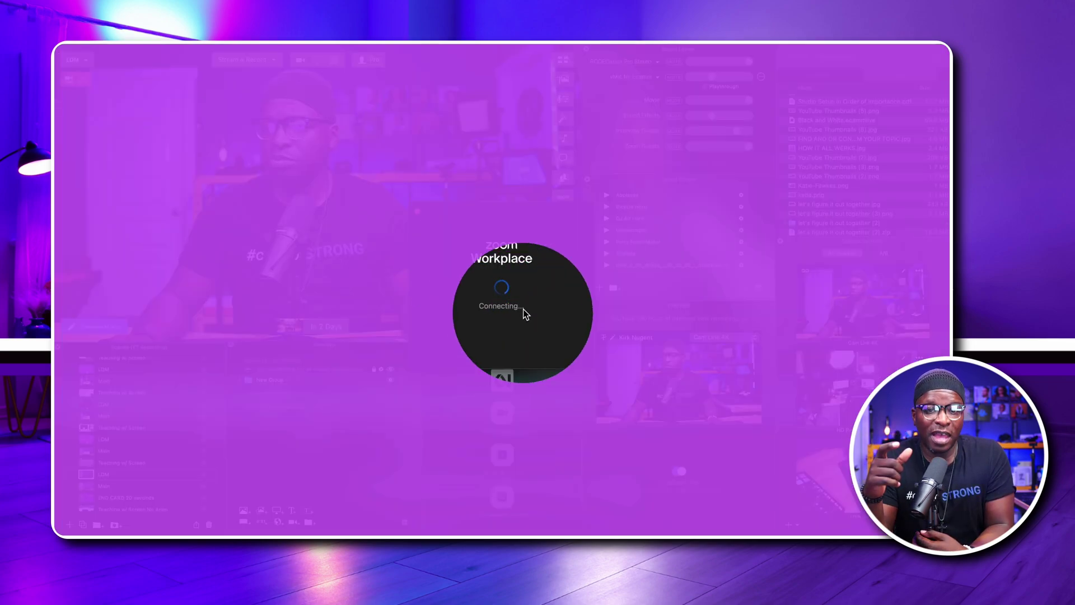
click(508, 291)
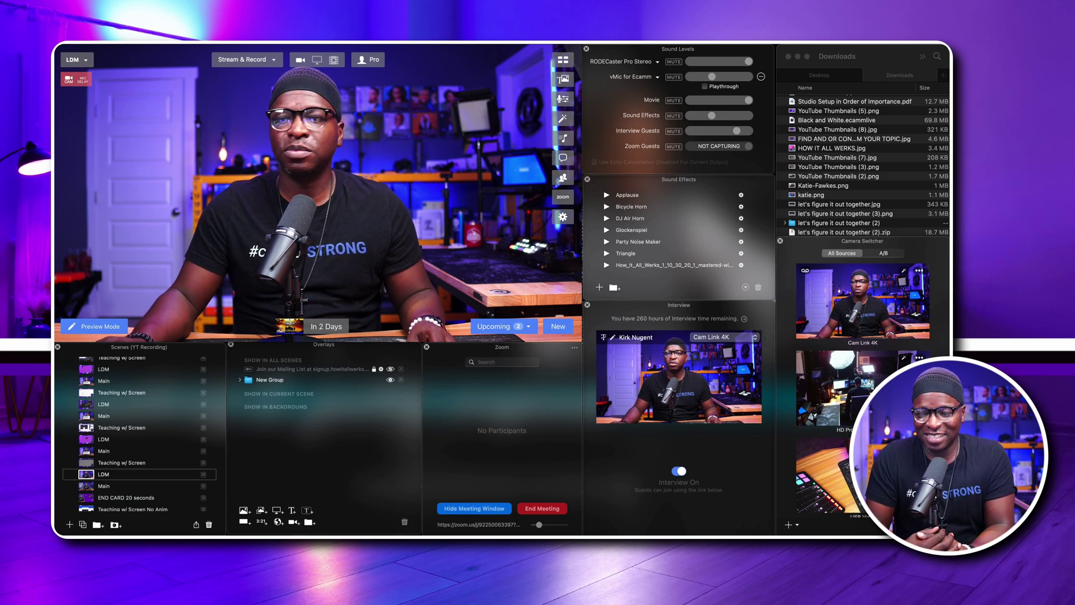
drag(79, 180, 743, 49)
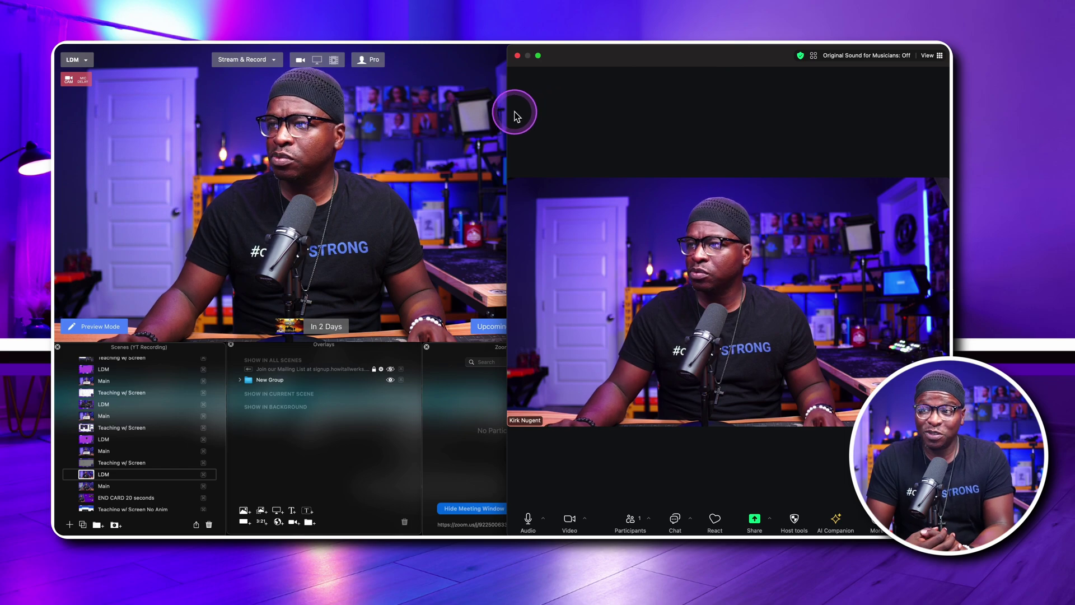
drag(509, 110, 589, 112)
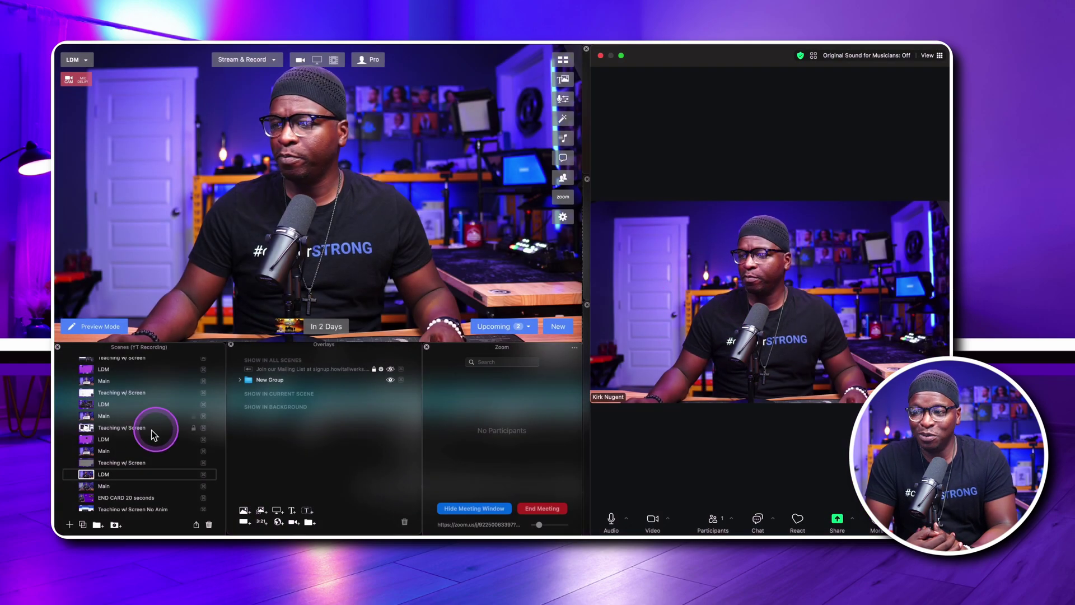
Send the Teaching w/ Screen scene to the Zoom meeting, and switch the feed back to LDM.
click(88, 464)
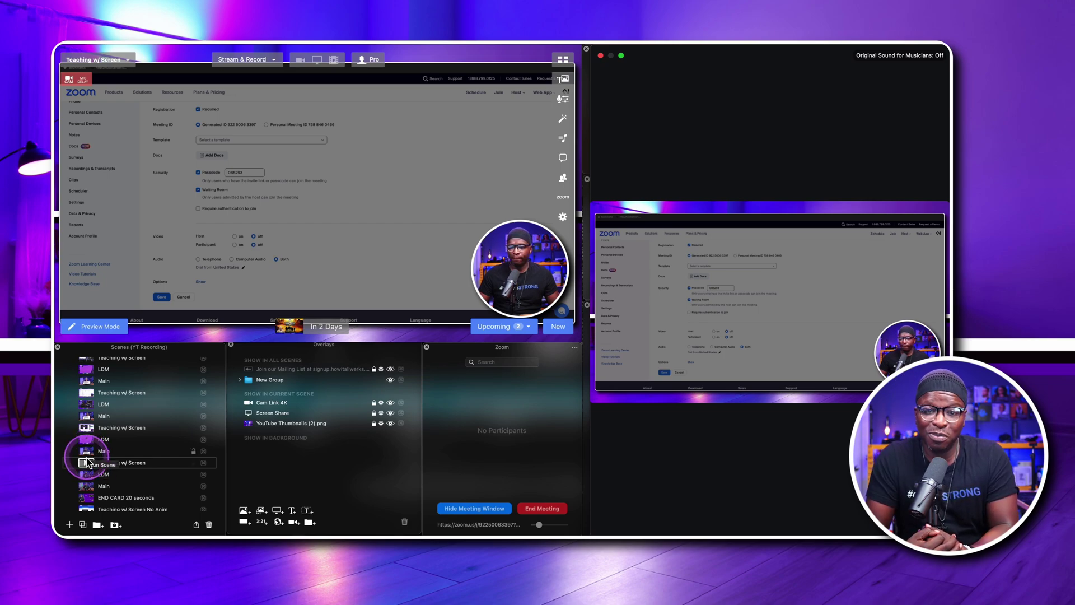
click(85, 475)
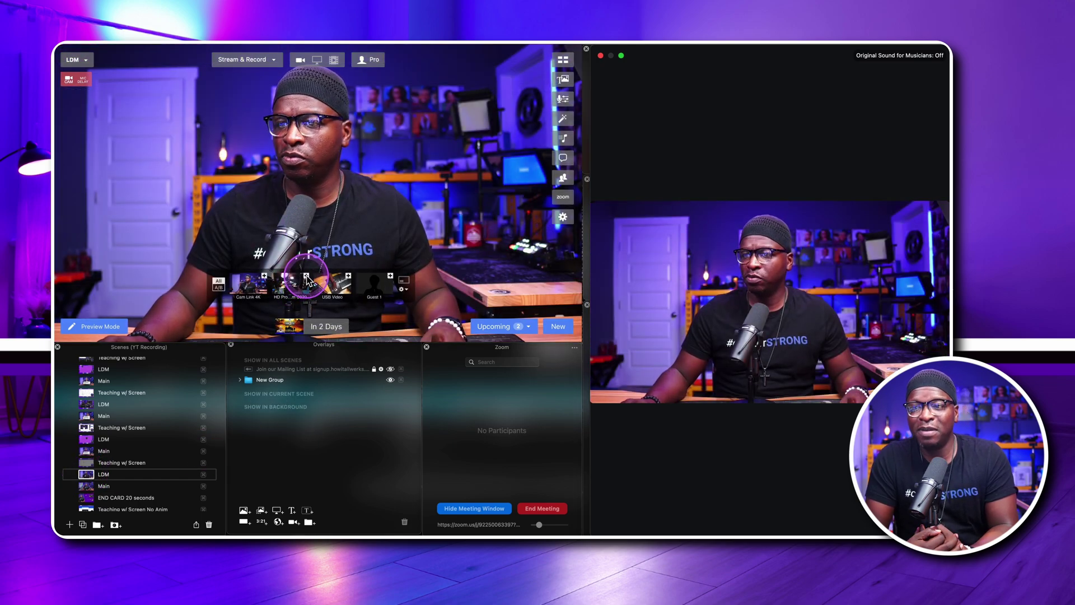
Add the HD Pro Webcam C920 beside the main camera and turn off Crop Split Screen.
click(306, 276)
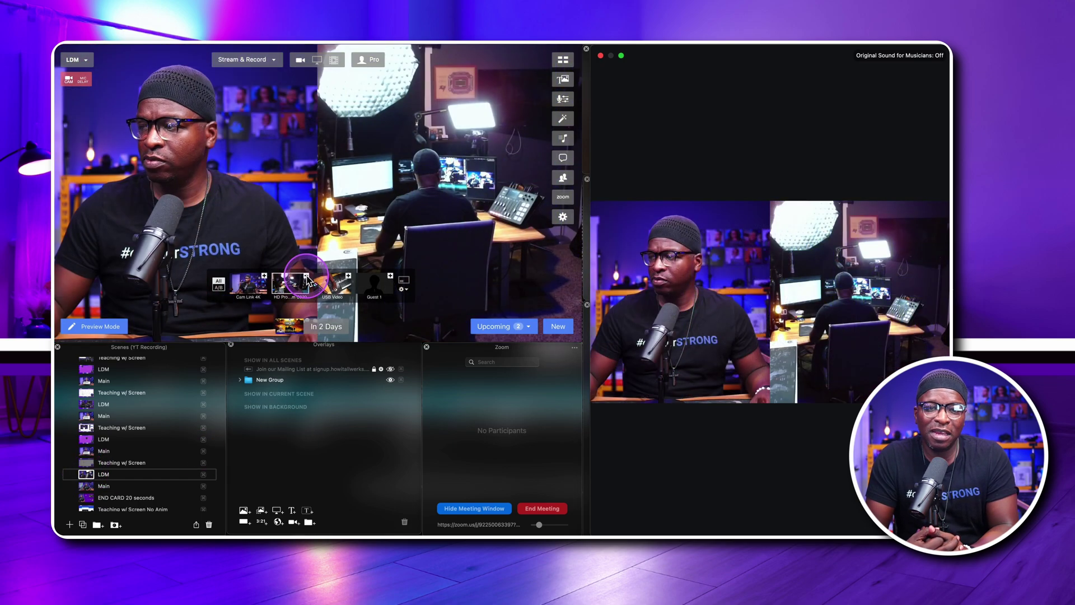
click(402, 281)
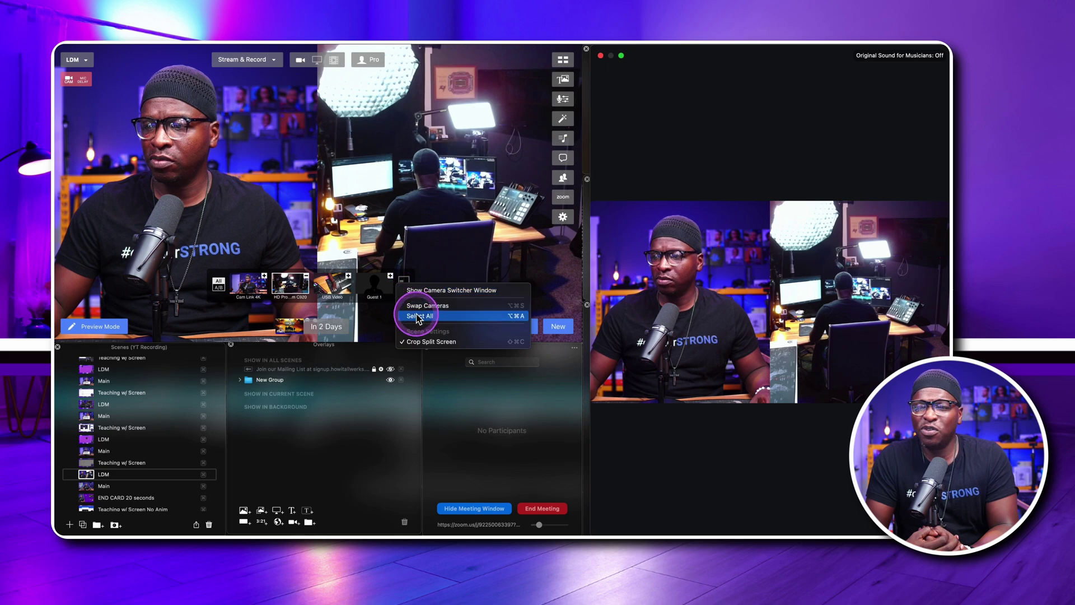
click(409, 336)
click(386, 369)
Expand the New Group overlays, and show Template A_2 facecam.png around the two cameras and hide it again.
click(249, 385)
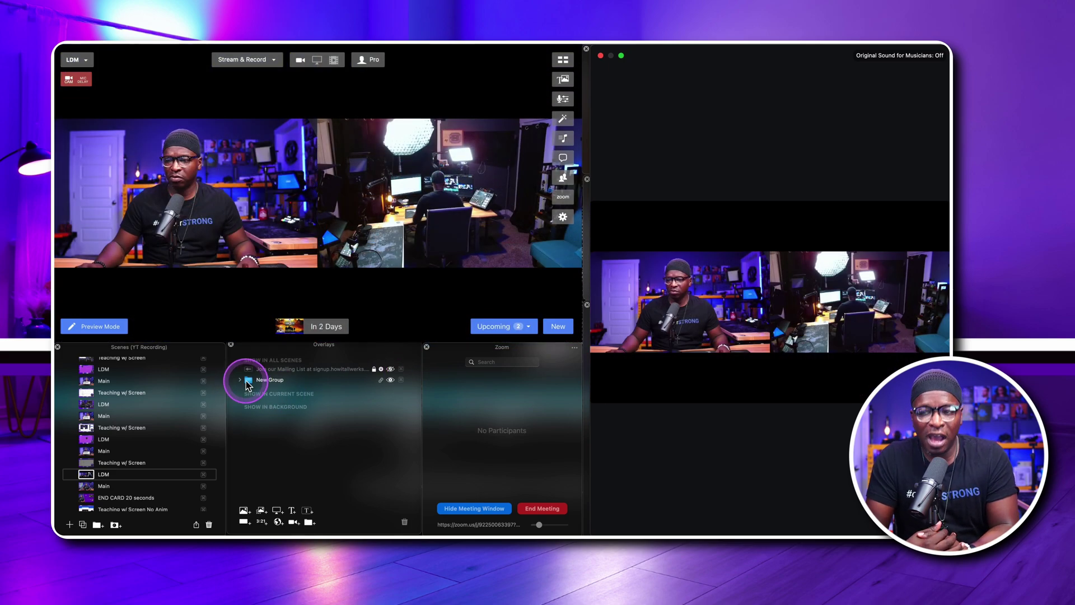
click(262, 409)
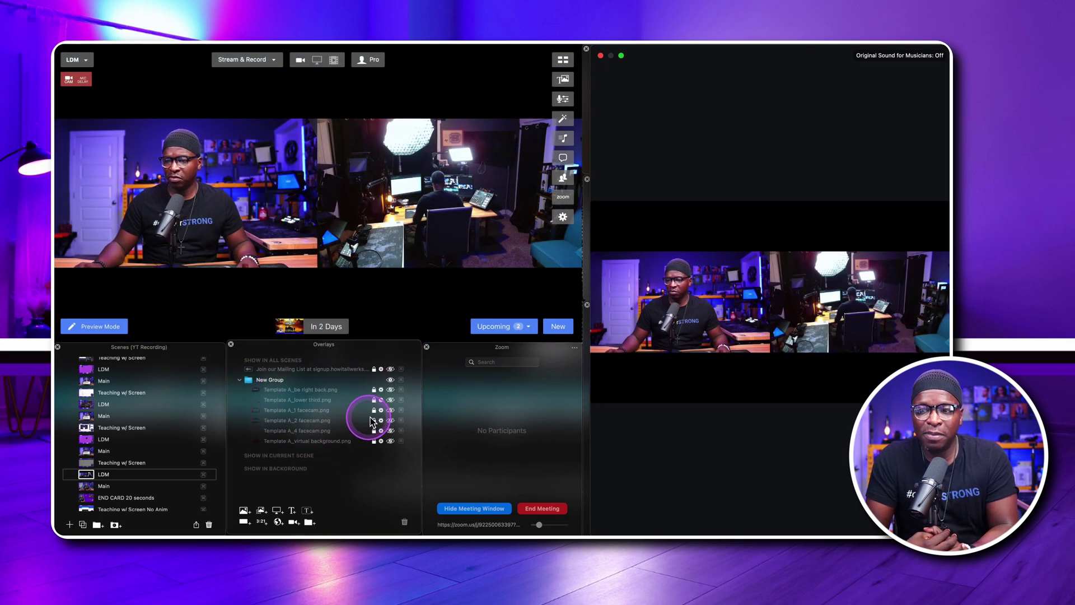
click(390, 420)
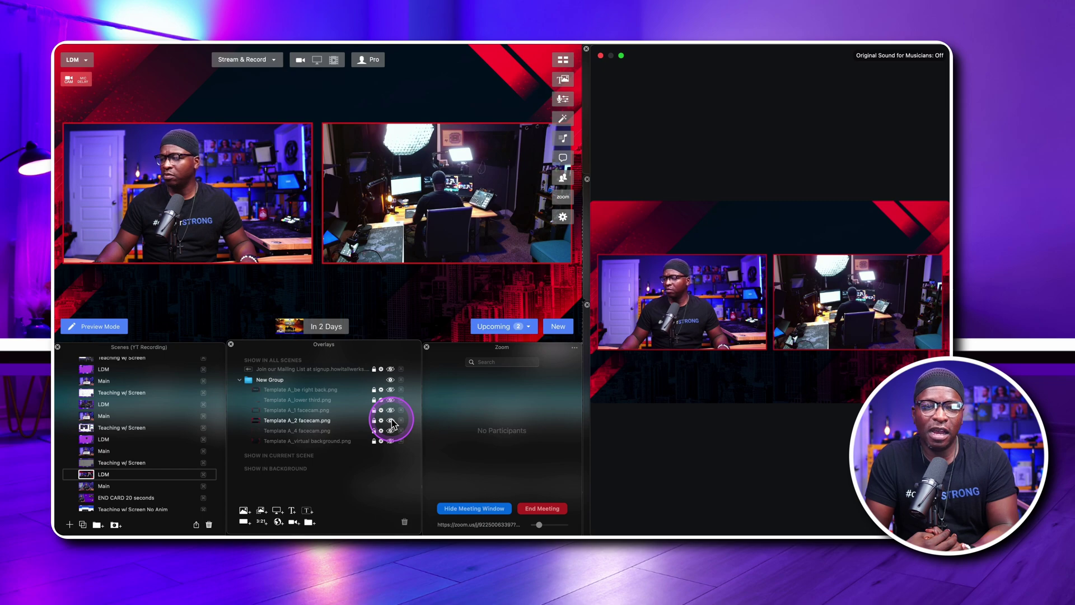
click(390, 420)
Show and hide Template A_be right back.png and Template A_virtual background.png in turn over the two cameras.
click(391, 389)
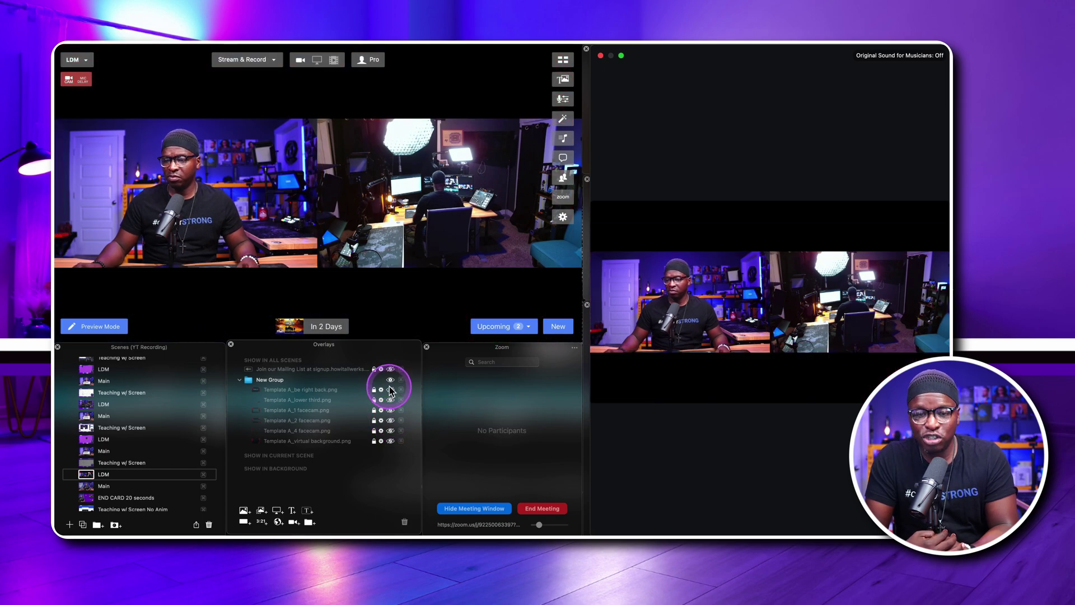
click(390, 391)
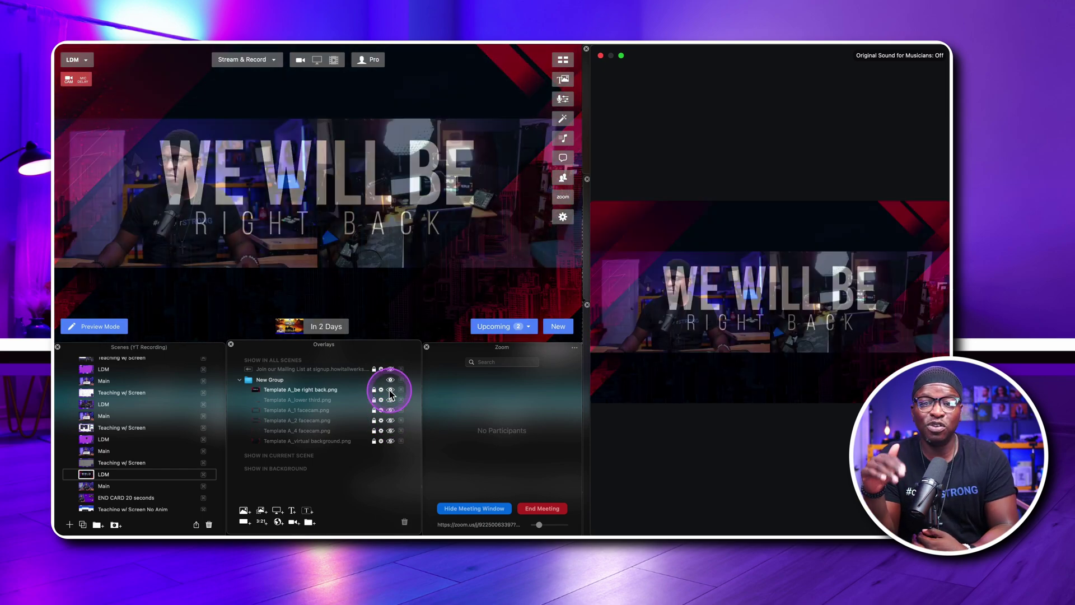
click(390, 441)
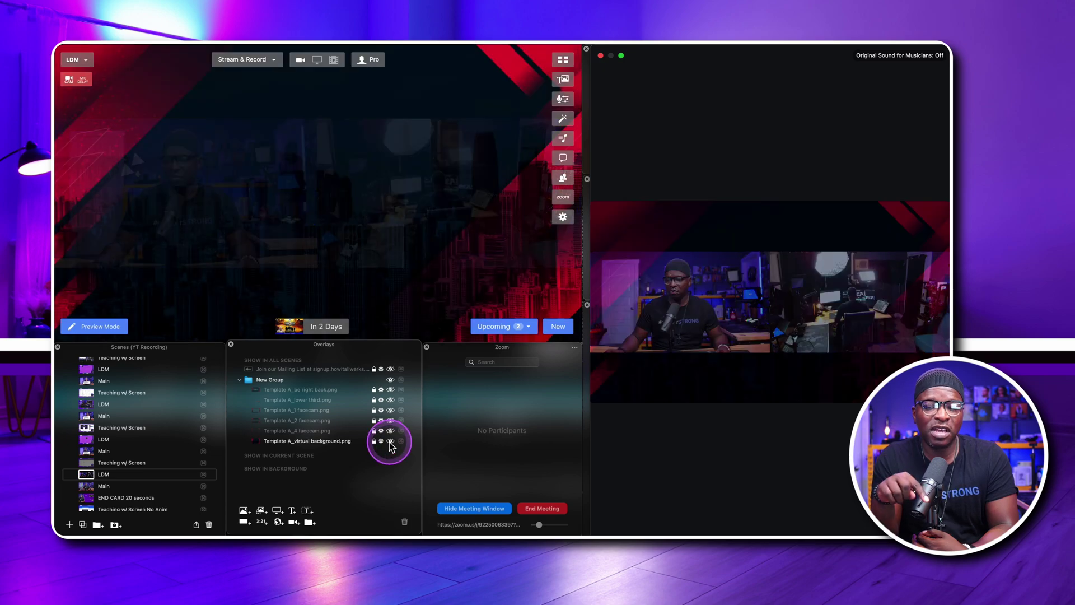
click(390, 441)
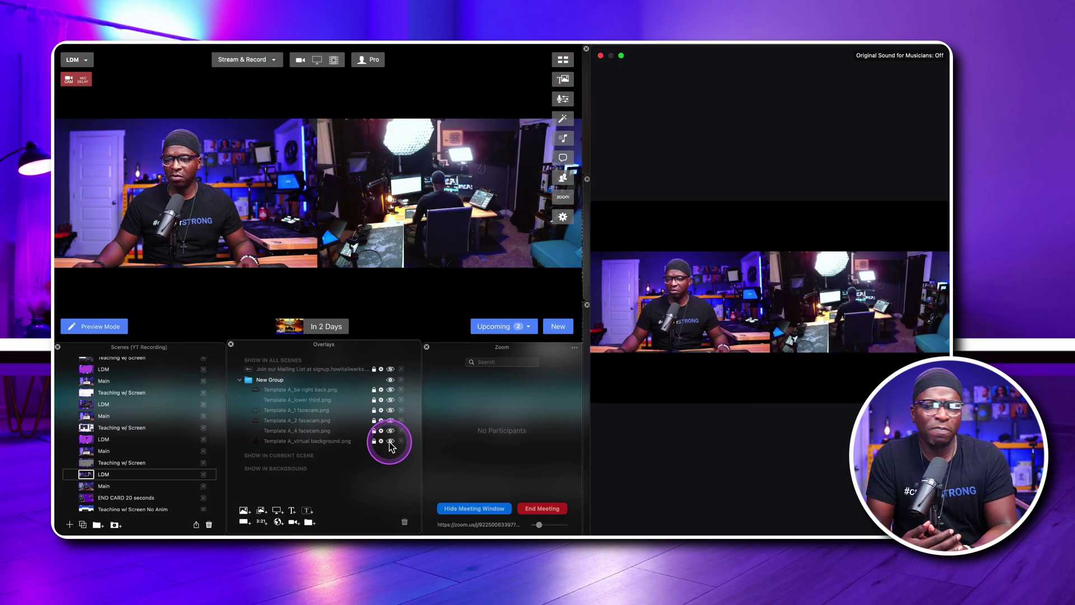
Add the USB Video camera and Guest 1 to the split-screen layout.
mouse_move(303, 250)
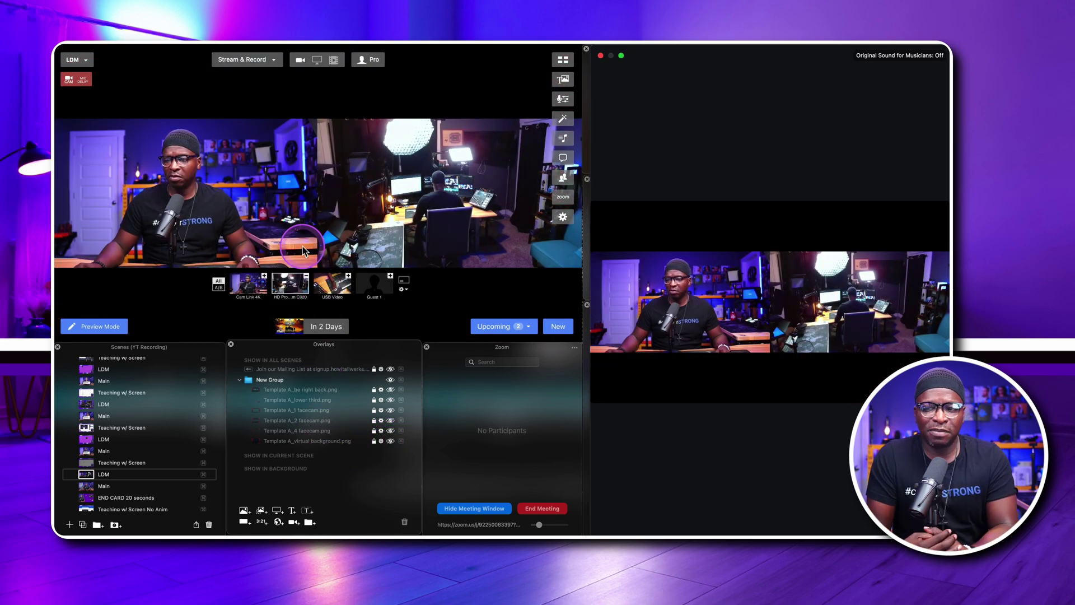
click(347, 277)
click(384, 277)
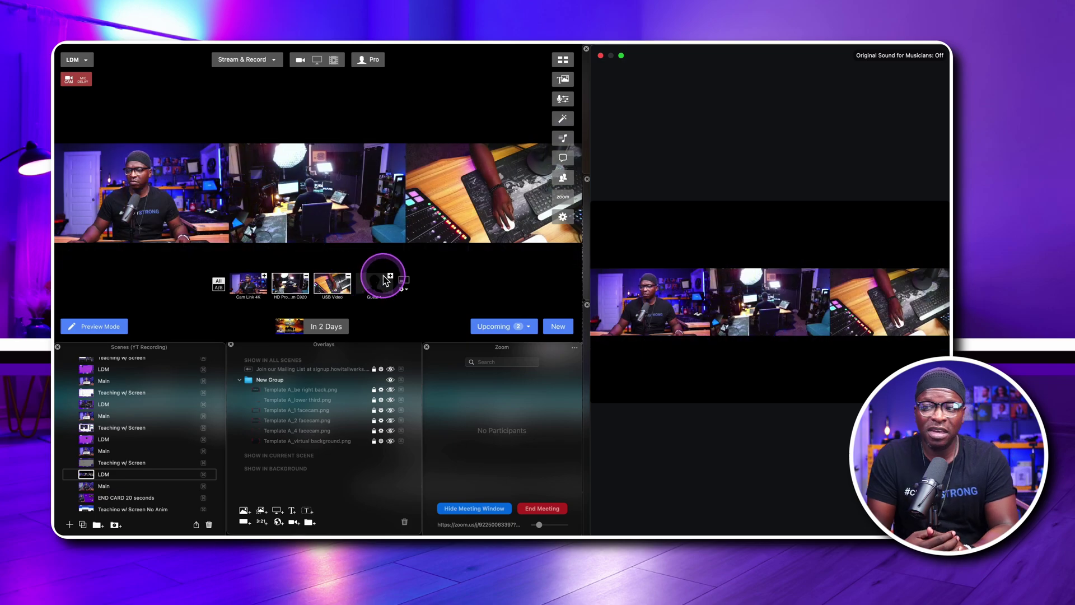
Add the Cam Link 4K camera as the fourth split-screen view and show Template A_4 facecam.png around the four cameras.
click(275, 281)
click(264, 276)
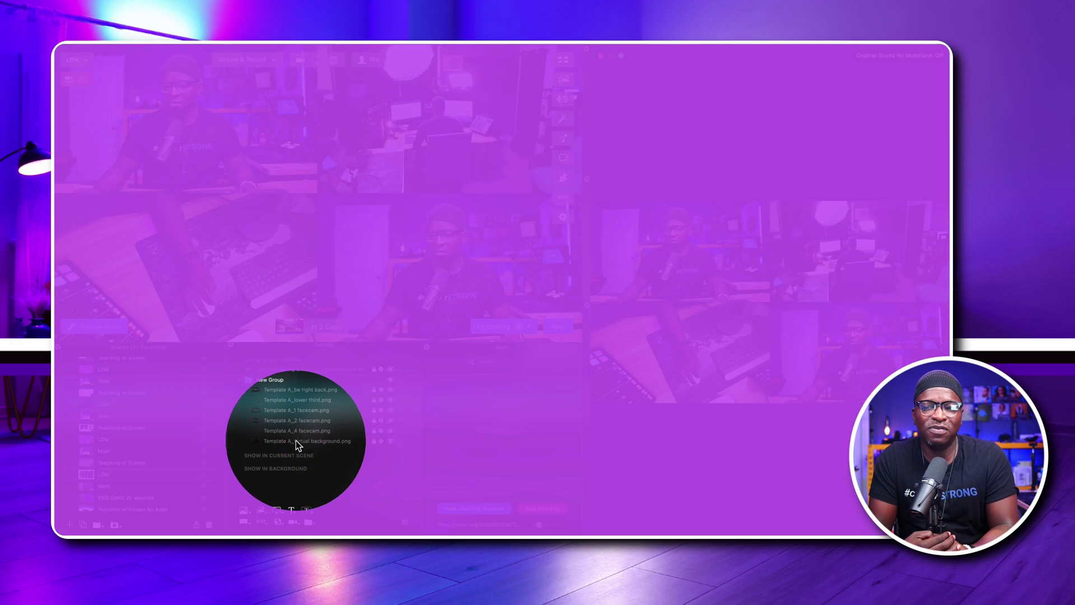
click(313, 432)
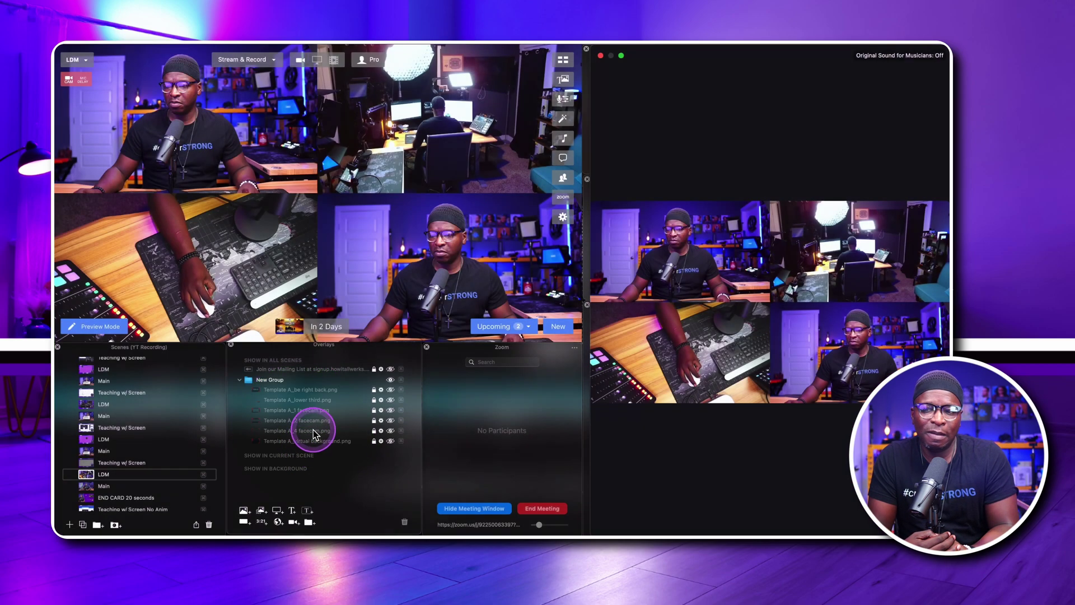
click(388, 431)
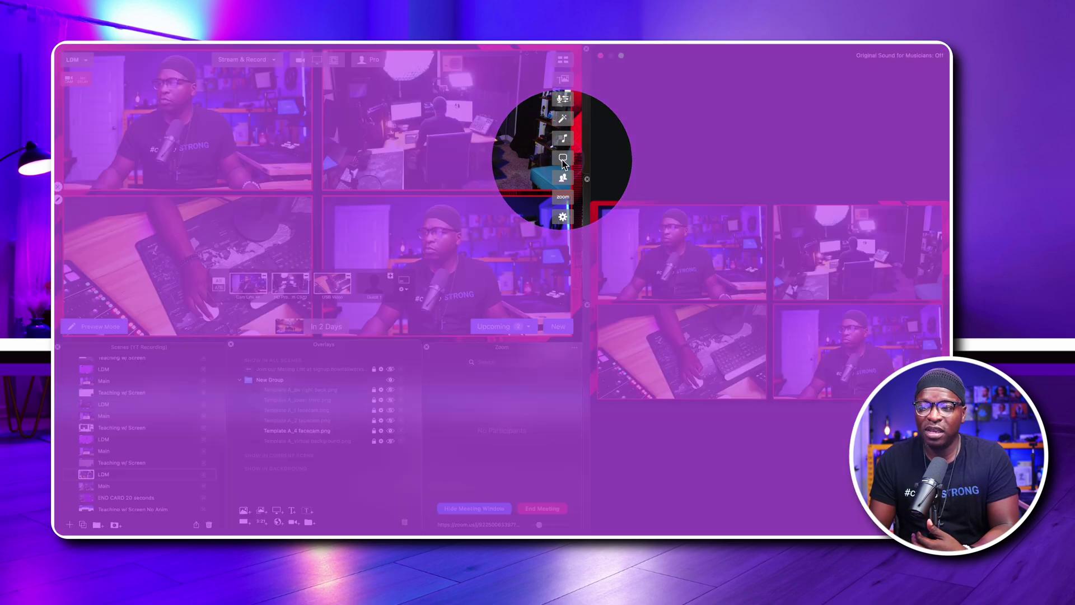
Open the comments and show the viewer comment about TAJA on the broadcast, moving the comments window slightly aside.
click(563, 158)
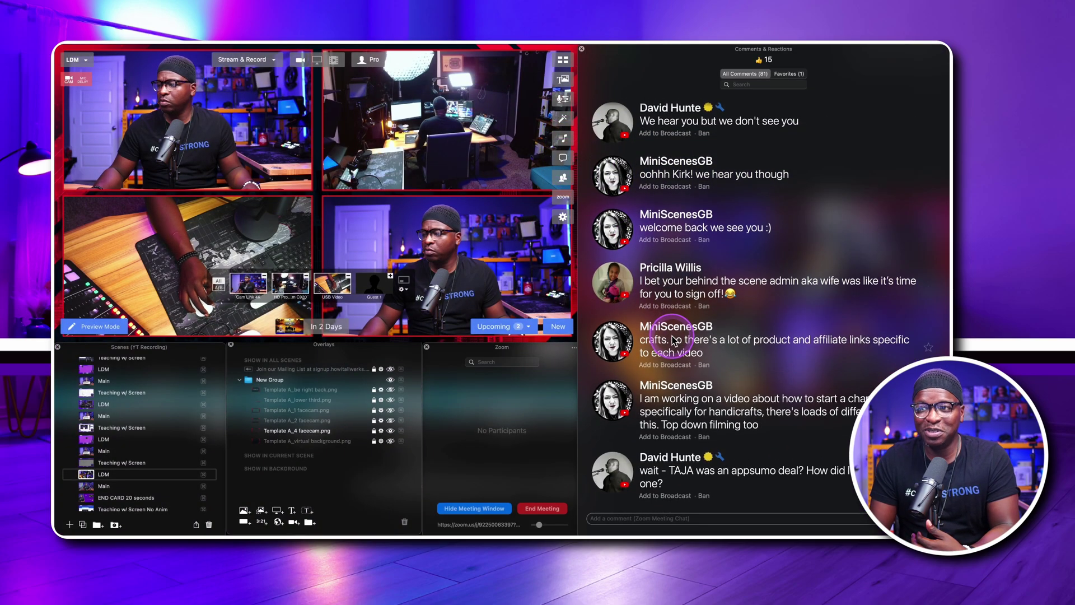
click(614, 473)
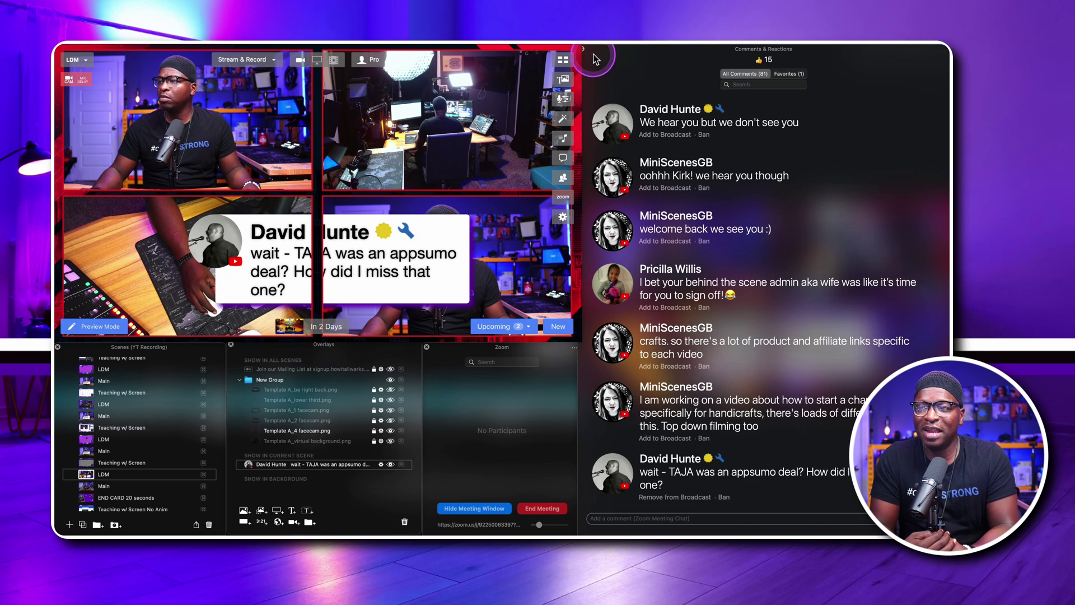
drag(595, 59, 618, 67)
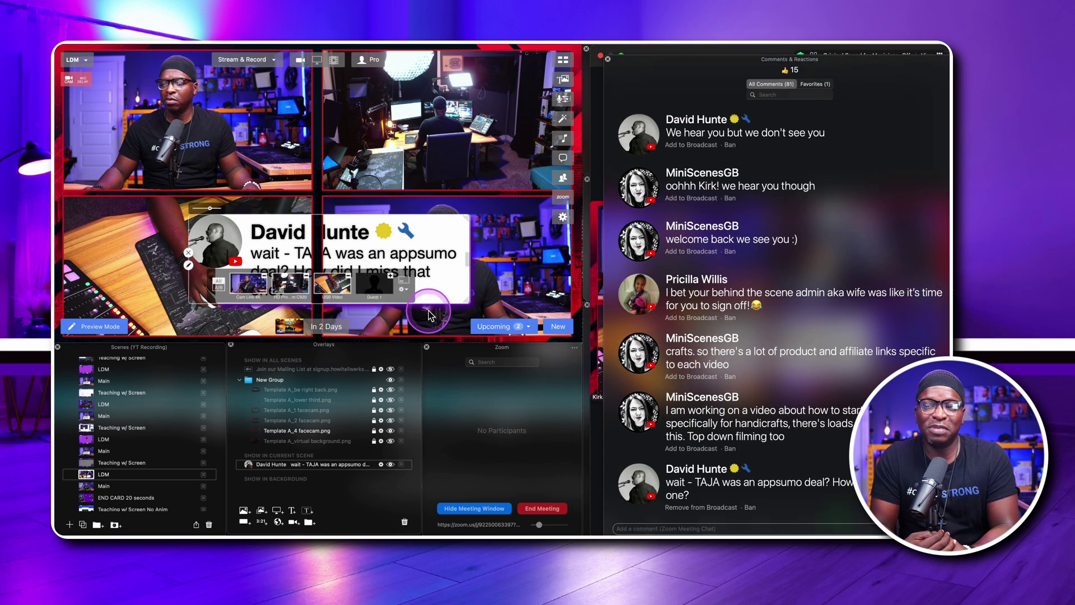
Move the New Group overlays beneath the comment under Show in Current Scene, and close the Comments & Reactions window.
click(260, 396)
drag(270, 387, 270, 465)
click(626, 77)
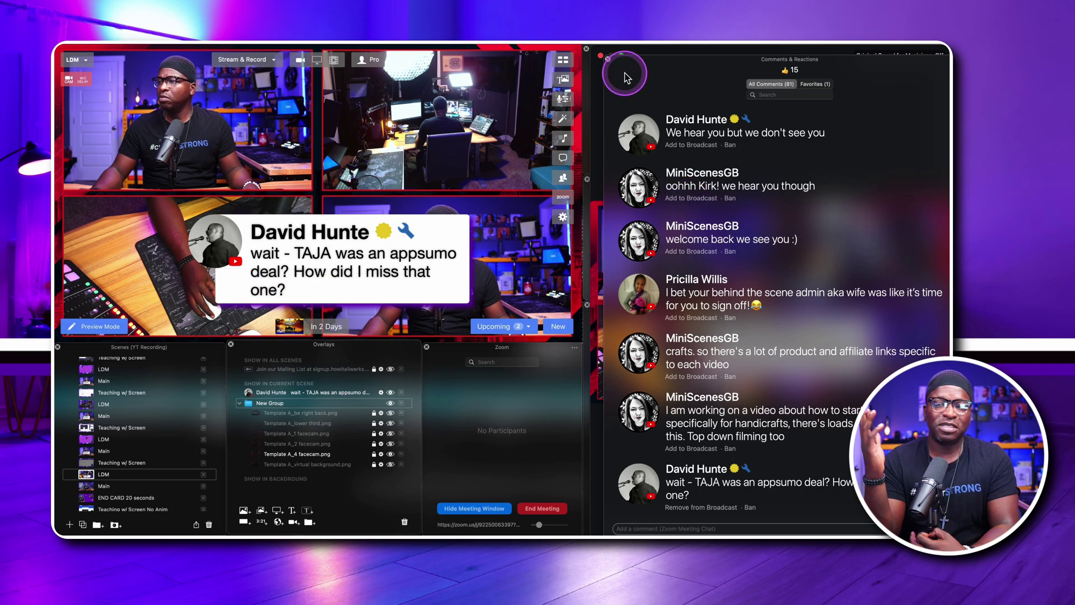
click(609, 59)
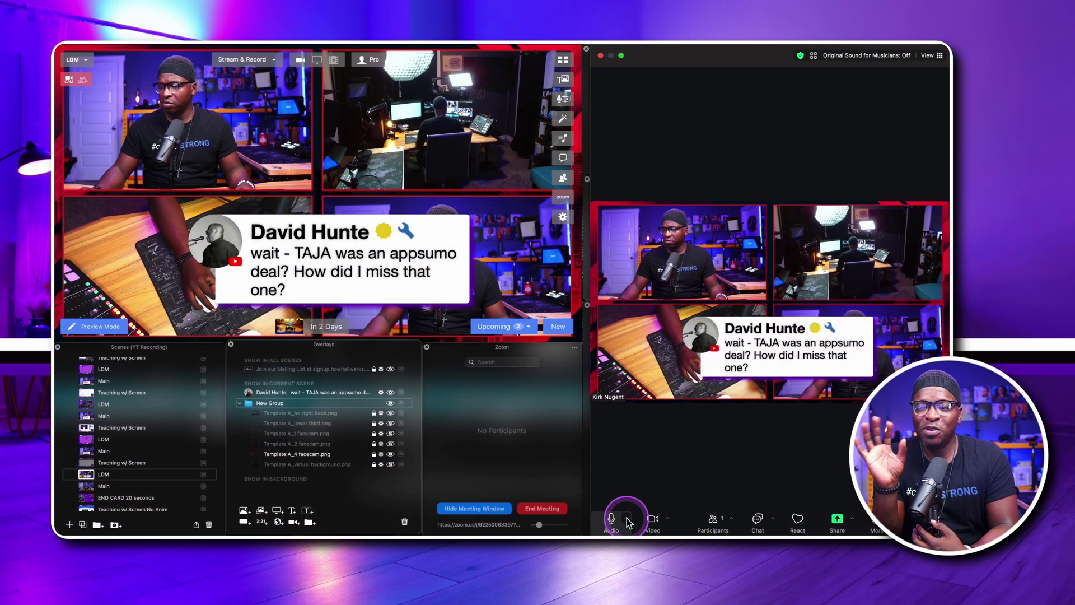
Review the Zoom meeting's microphone, speaker and camera choices, and Ecamm's Zoom participant and meeting options.
click(627, 519)
click(627, 520)
click(668, 519)
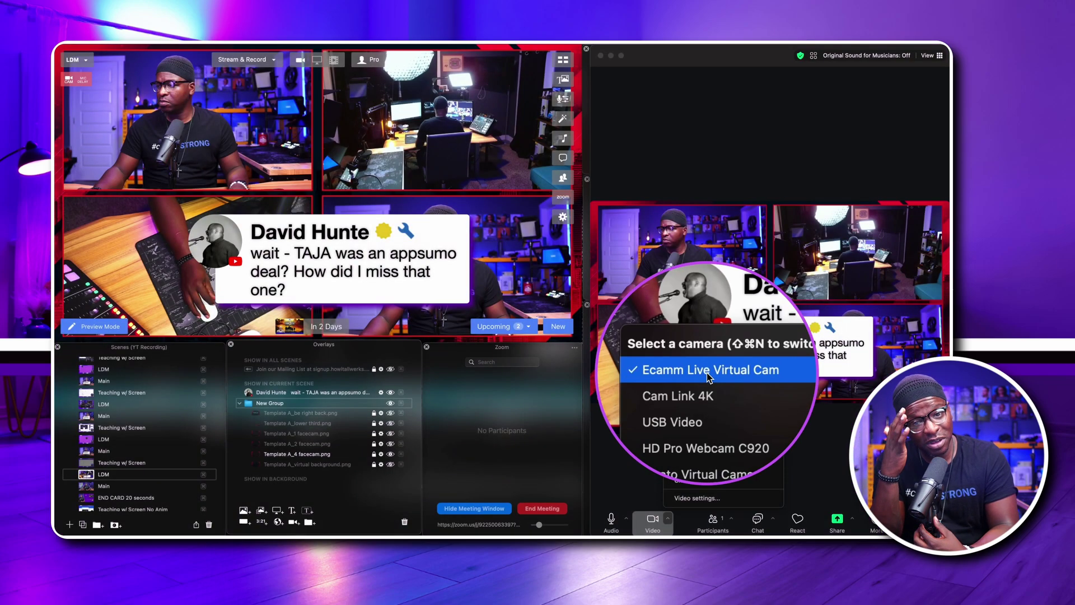
click(627, 521)
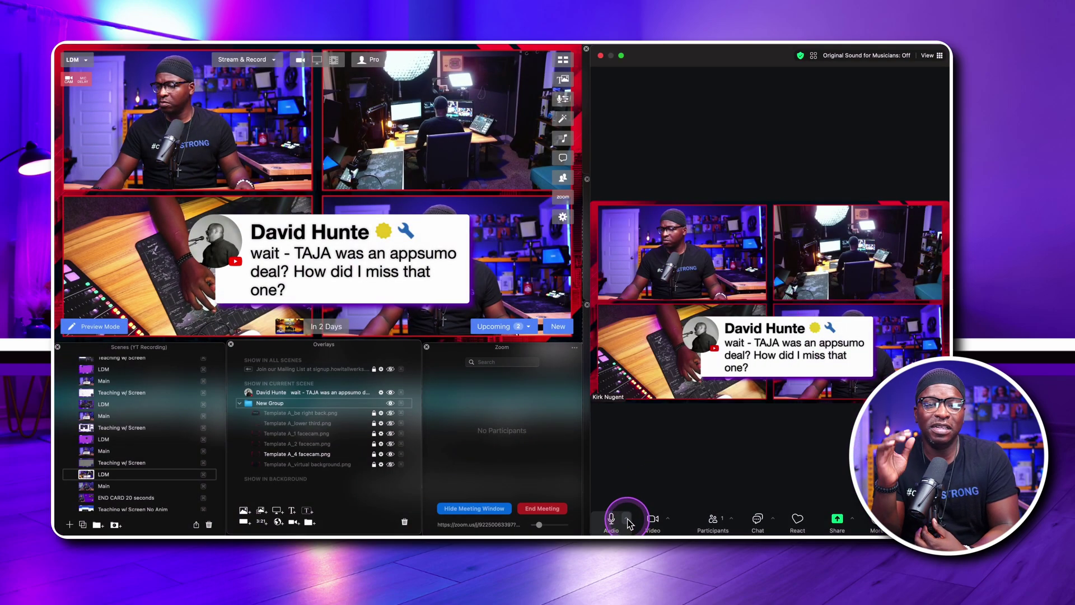
click(627, 521)
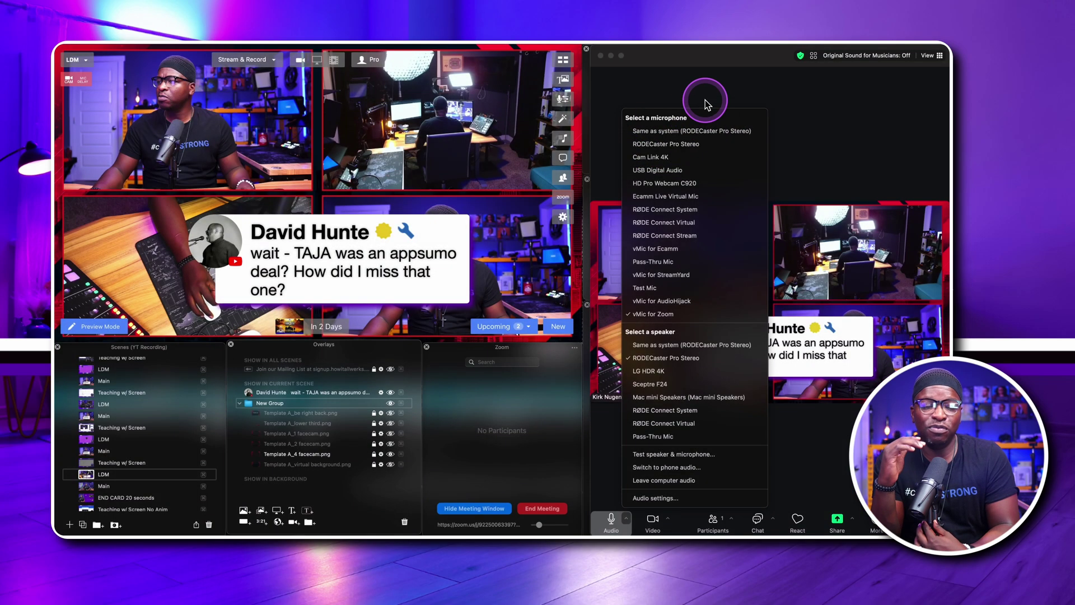
click(582, 417)
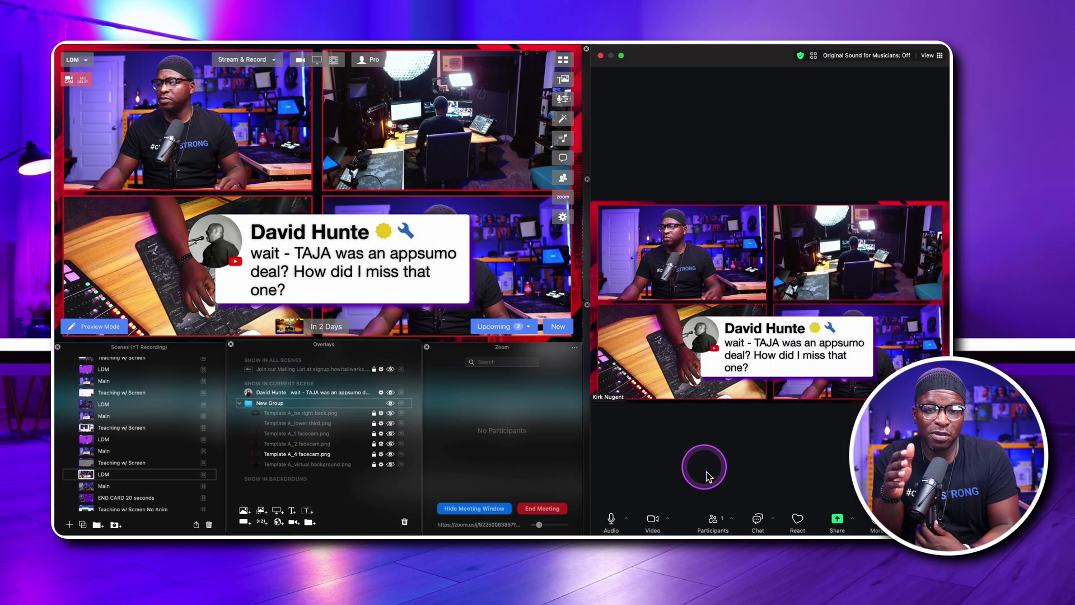
click(573, 349)
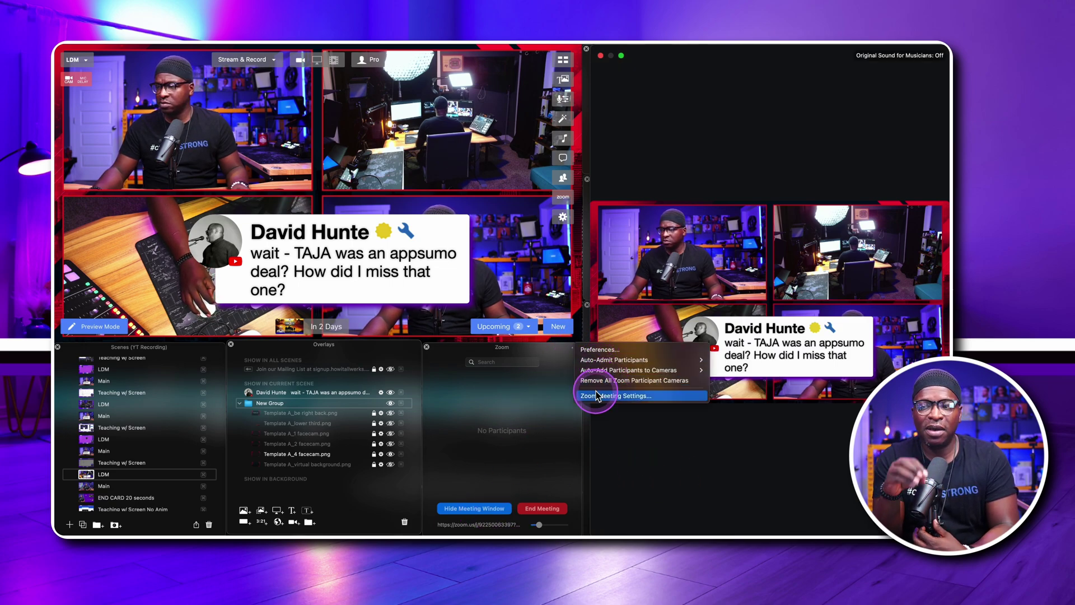
click(506, 456)
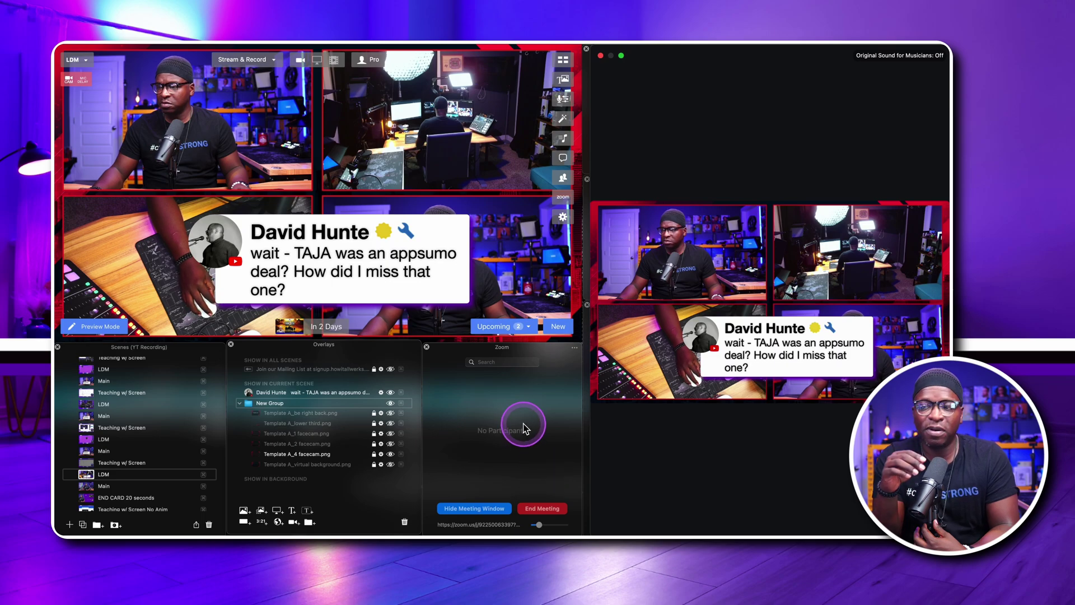